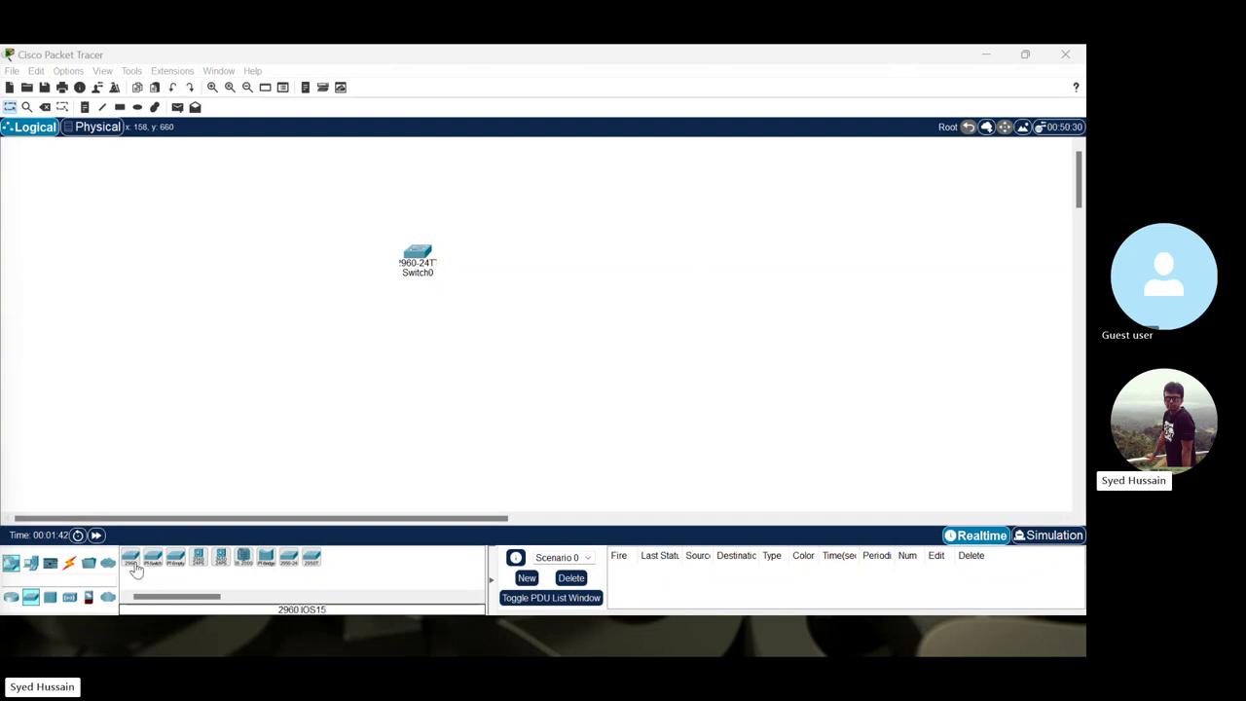
- Add a second 2960 switch beside Switch0 and place three PCs in a row beneath the switches
drag(134, 570, 639, 261)
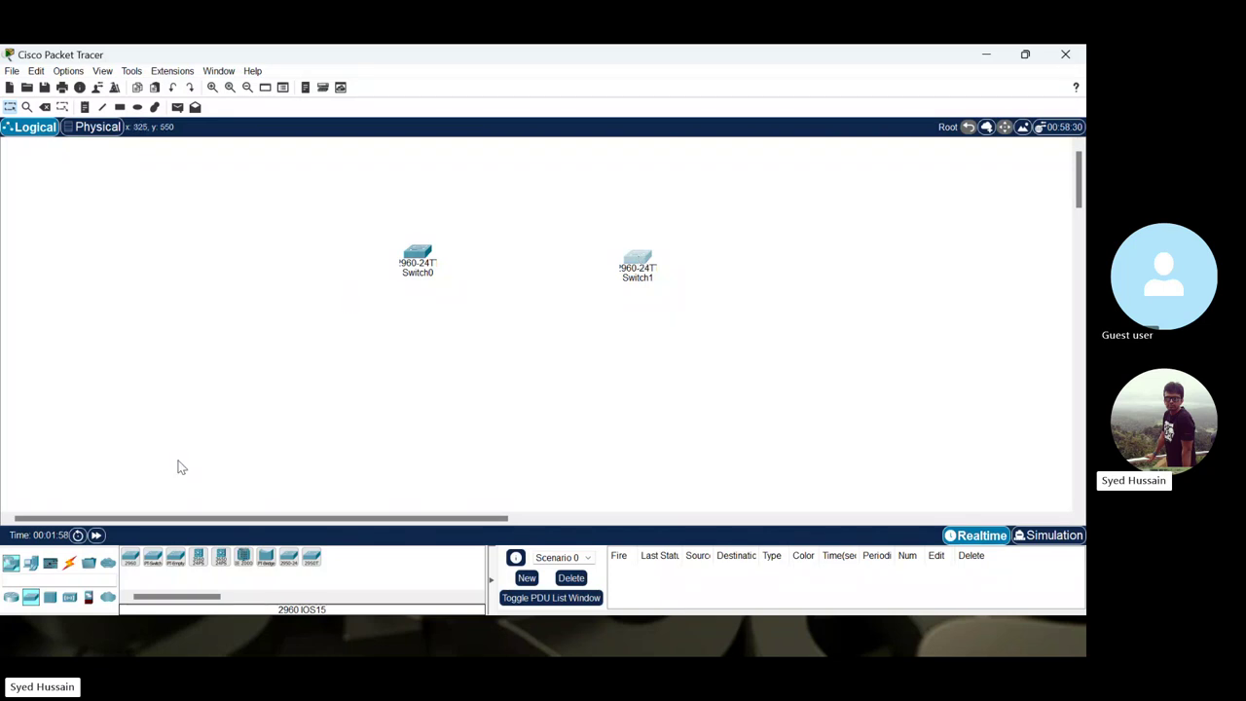
click(30, 563)
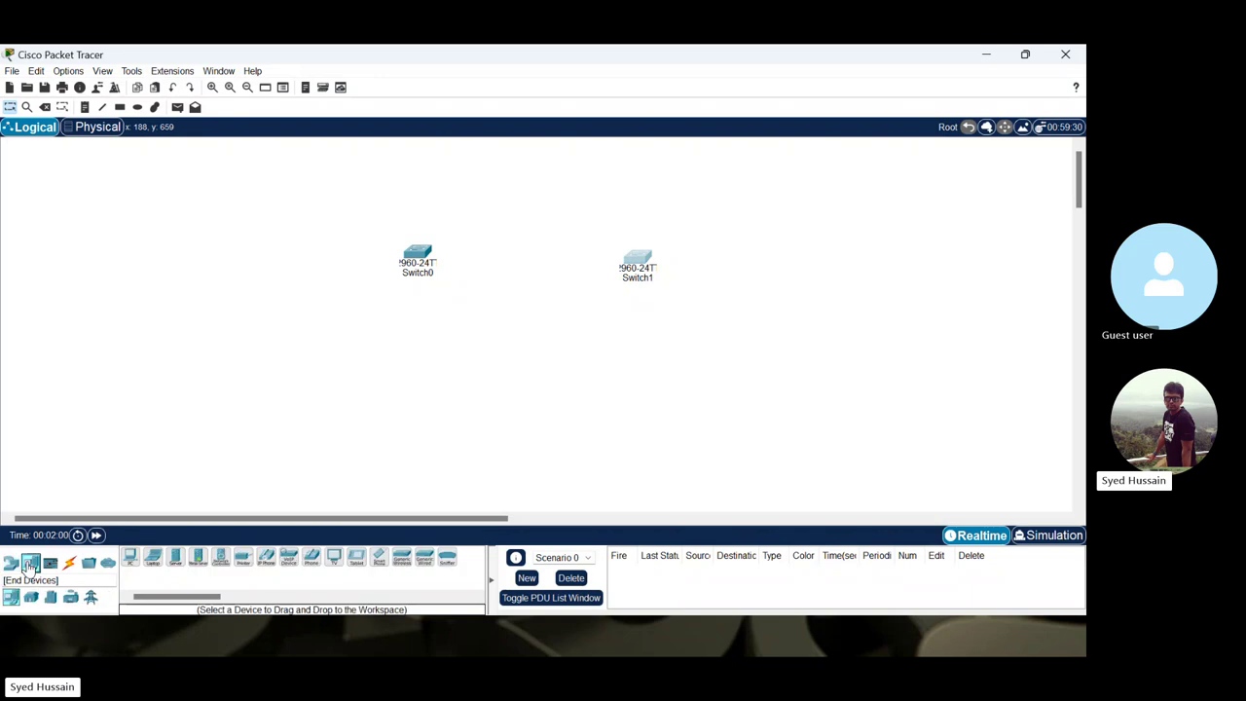
drag(129, 562, 309, 427)
drag(129, 559, 181, 430)
drag(129, 563, 442, 434)
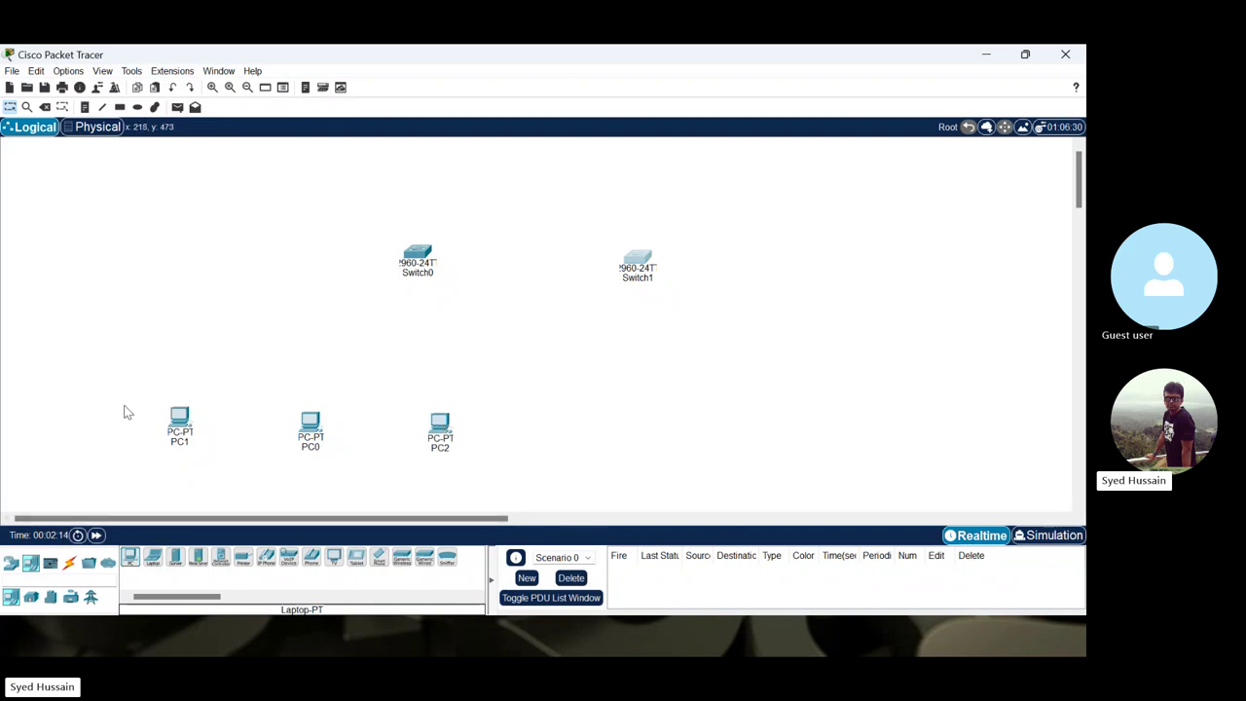
- Duplicate the three PCs and place the copies in the same row, beside the originals
drag(124, 405, 502, 465)
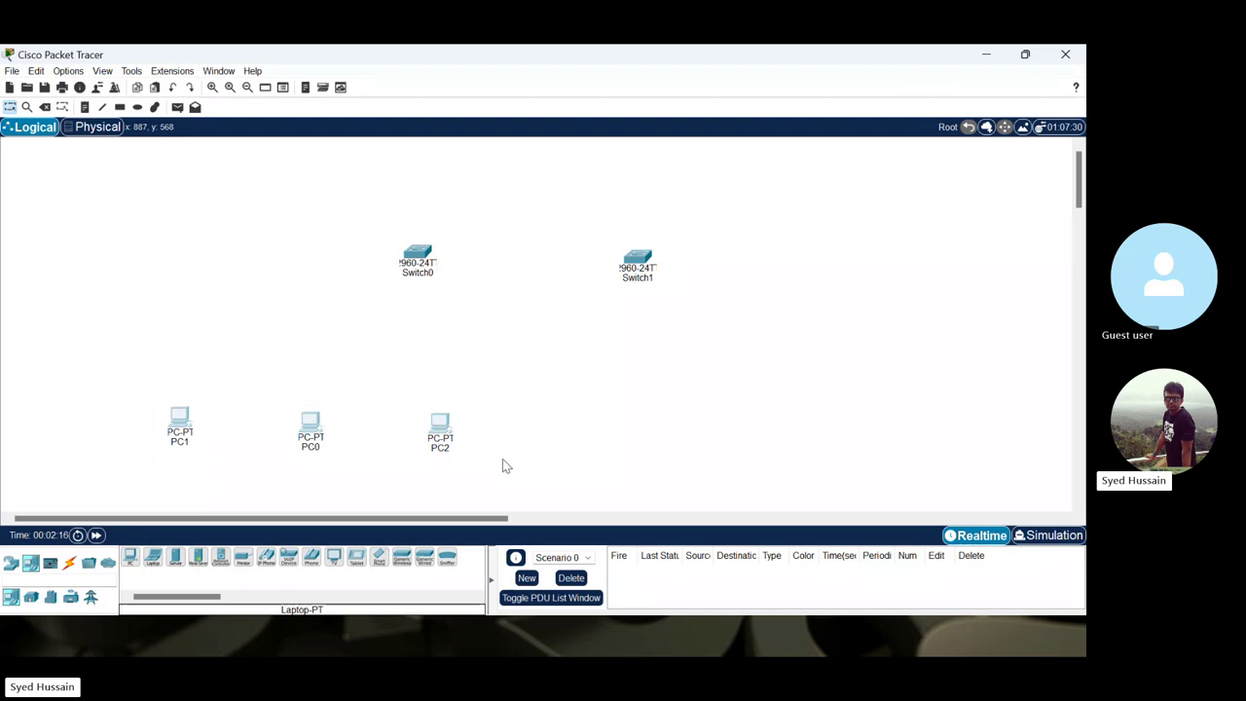
key(ctrl+v)
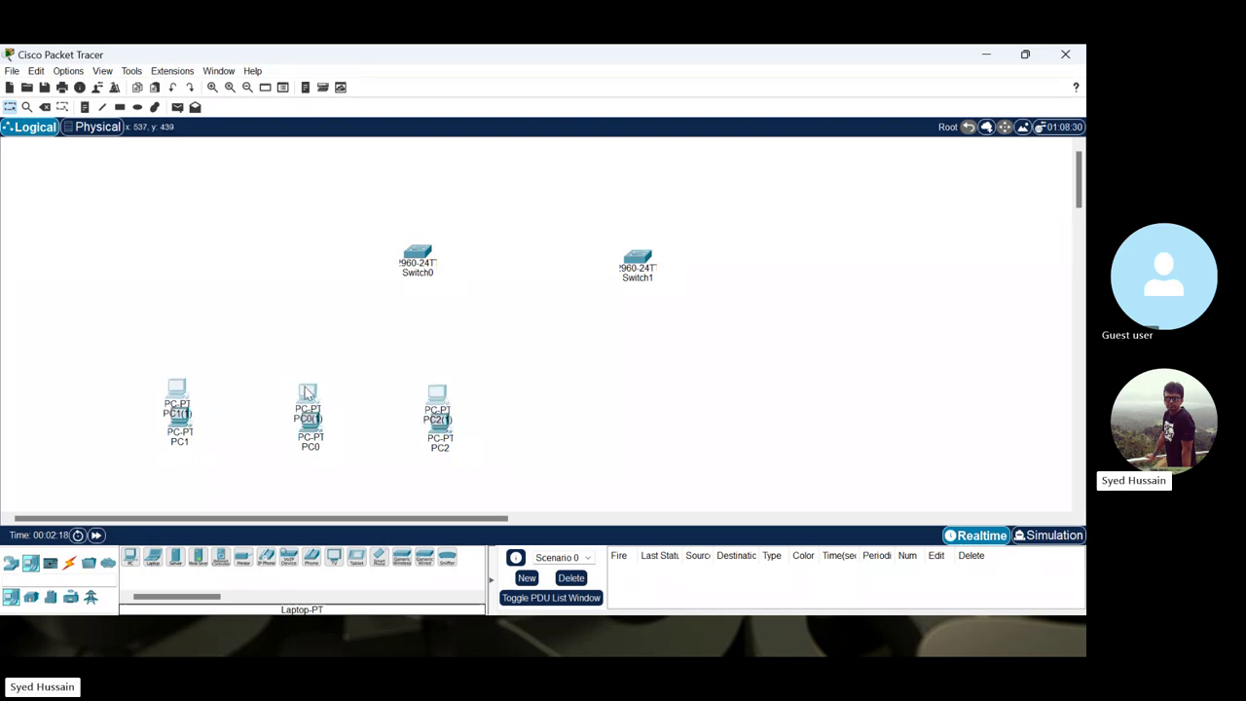
drag(308, 392, 742, 422)
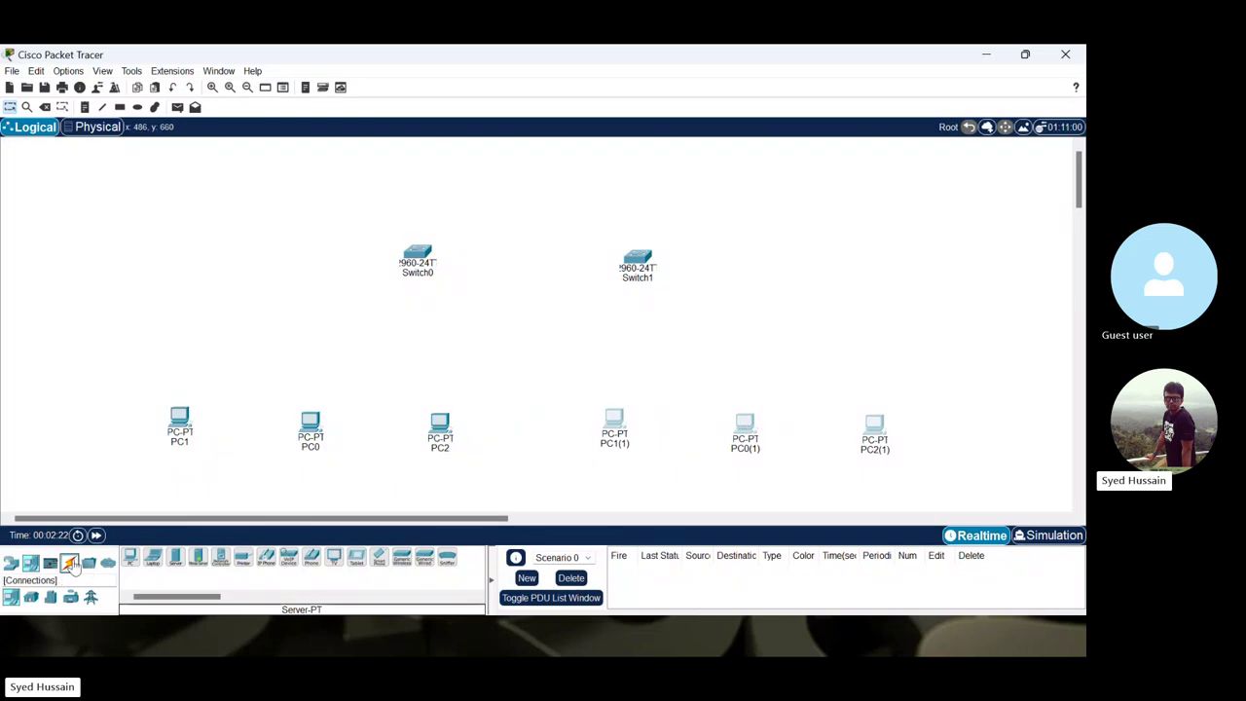
- Connect Switch0 to Switch1 using the automatically chosen connection type
click(72, 567)
click(131, 557)
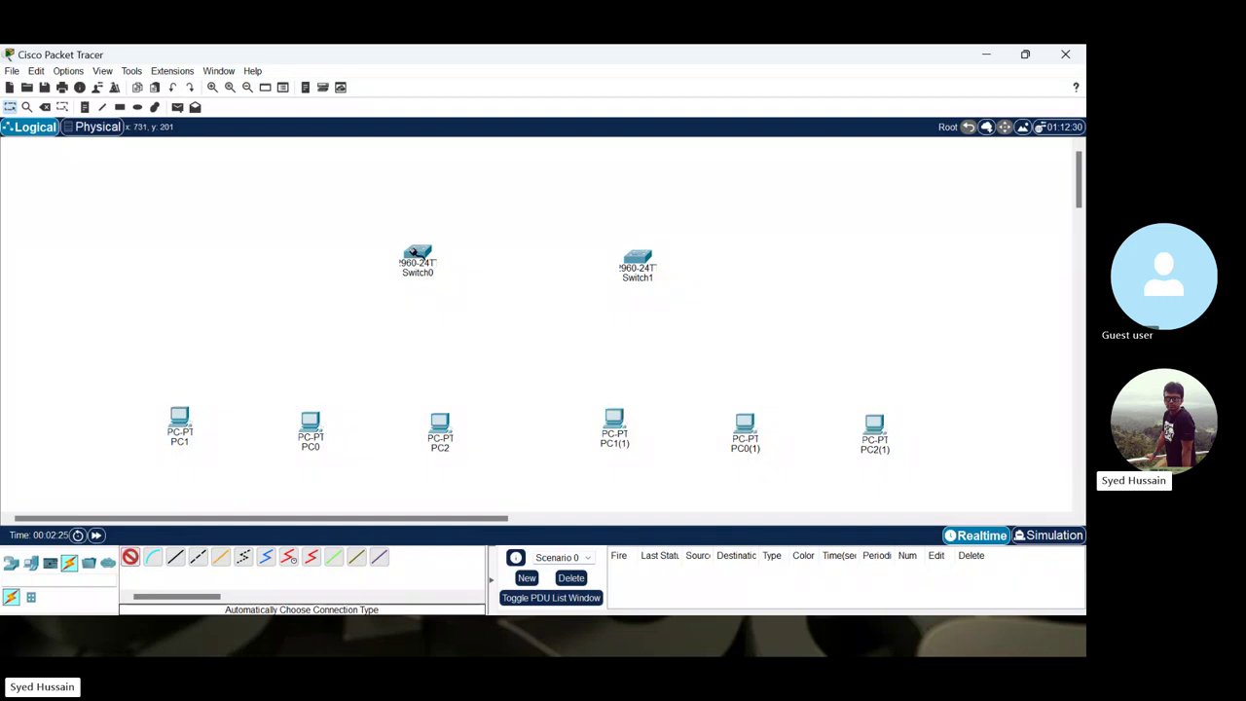
click(414, 251)
click(639, 261)
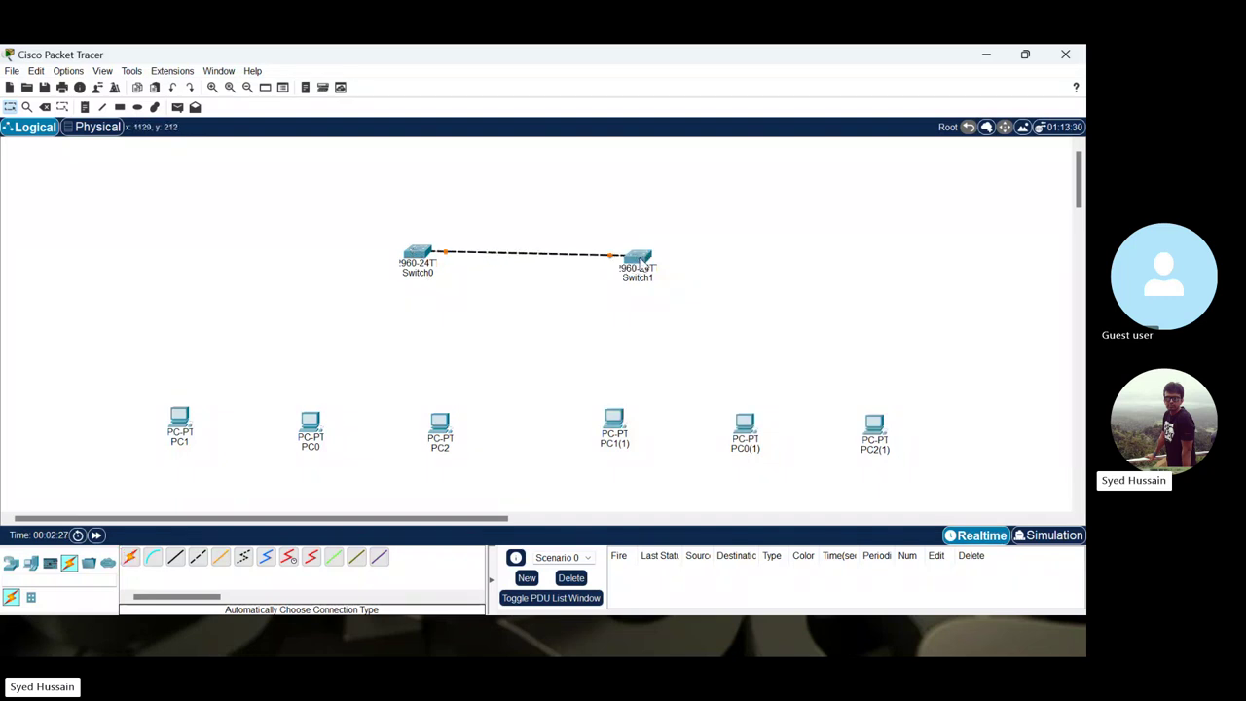
- Connect PC1, PC0 and PC2 to Switch0 using the automatically chosen connection type
click(130, 558)
click(182, 419)
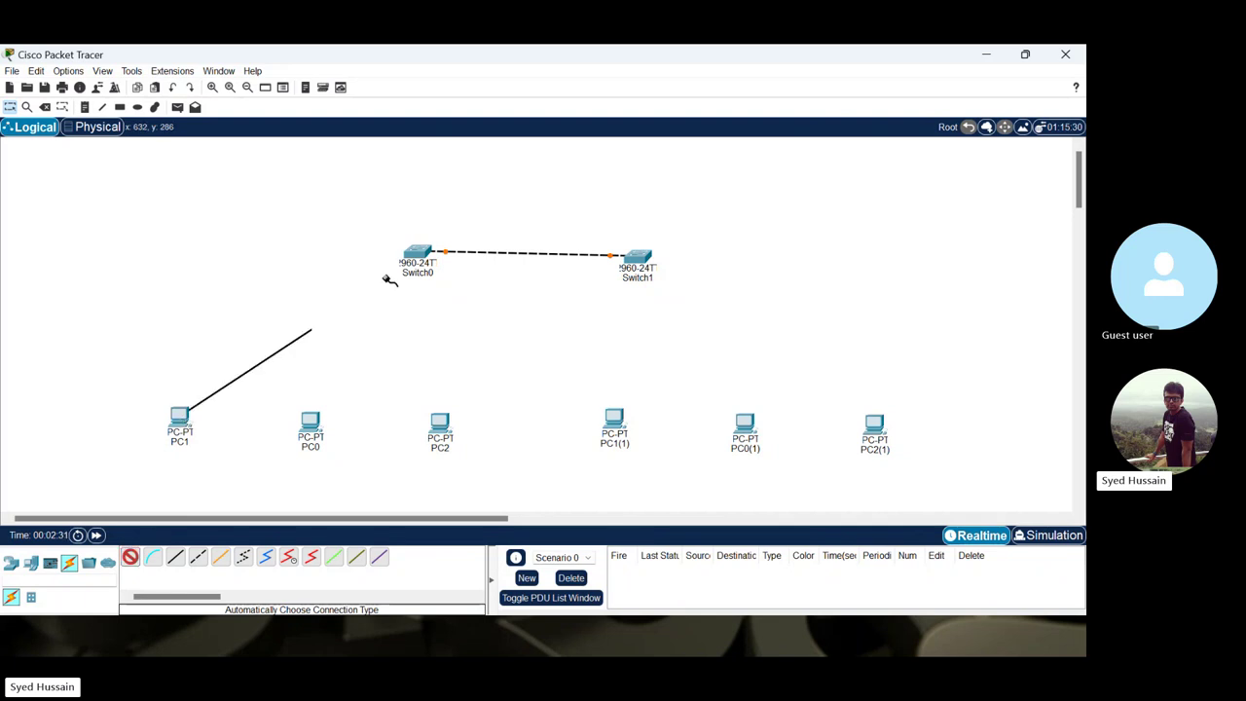
click(414, 253)
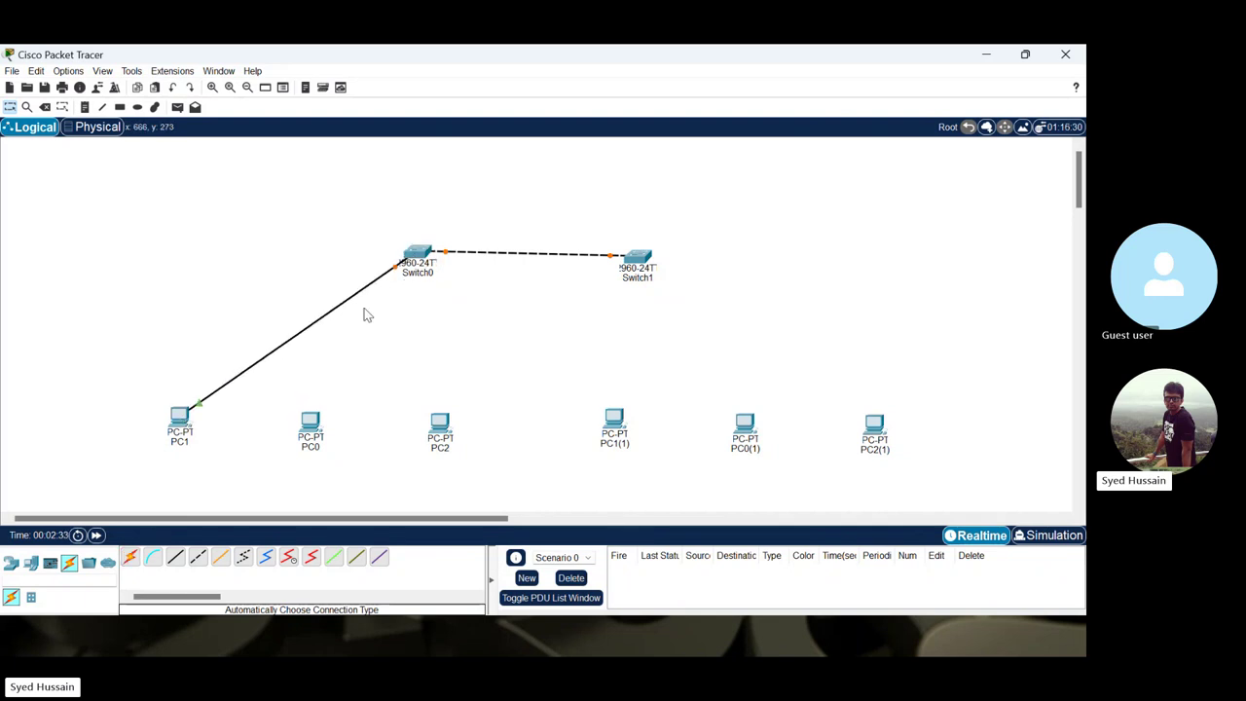
click(129, 561)
click(310, 425)
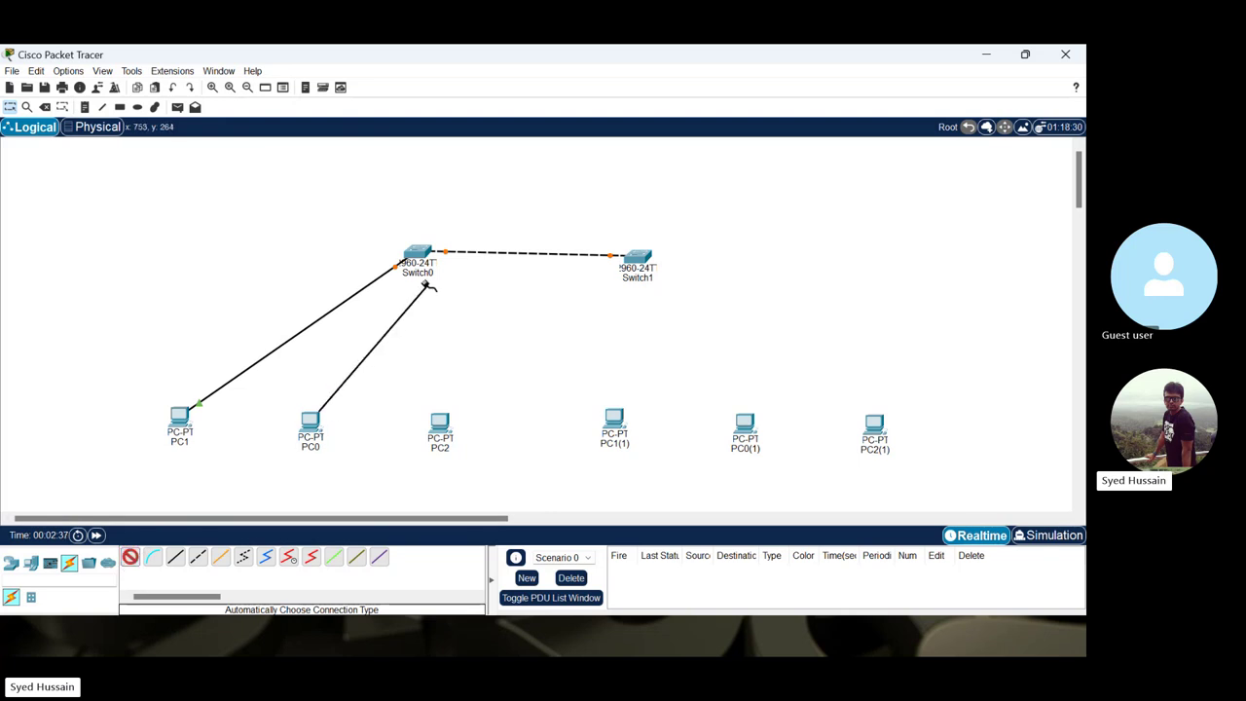
click(415, 259)
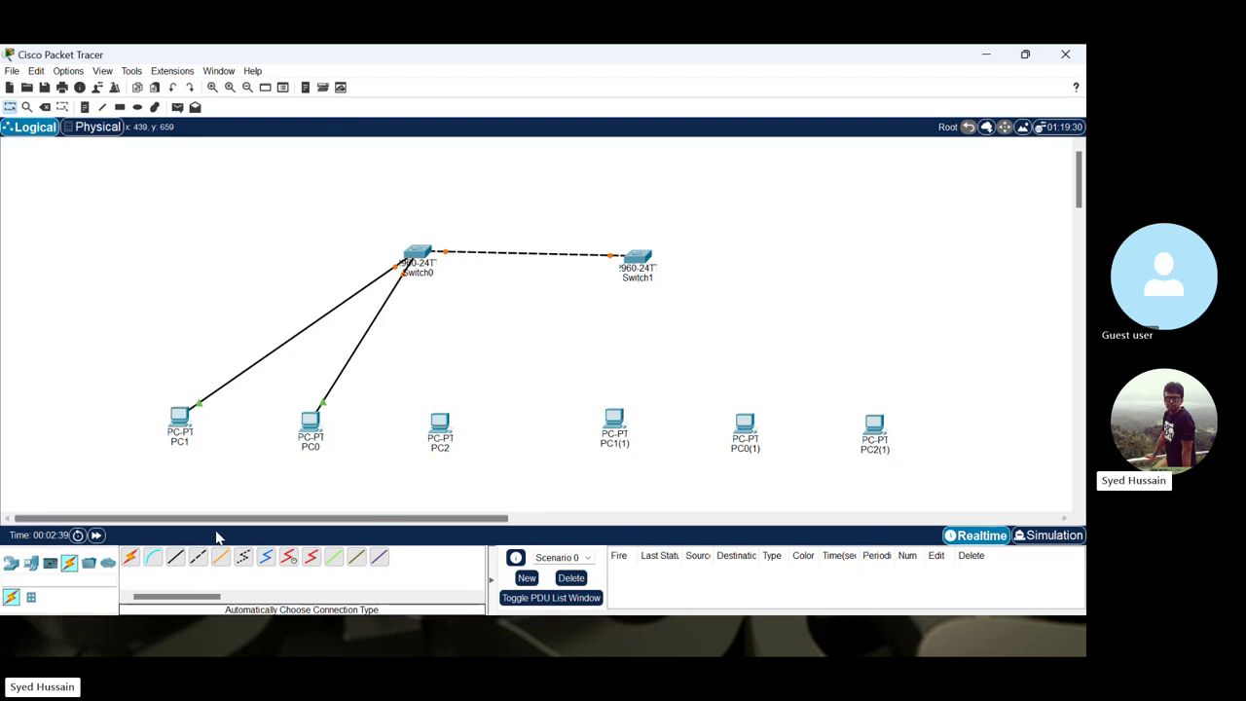
click(130, 560)
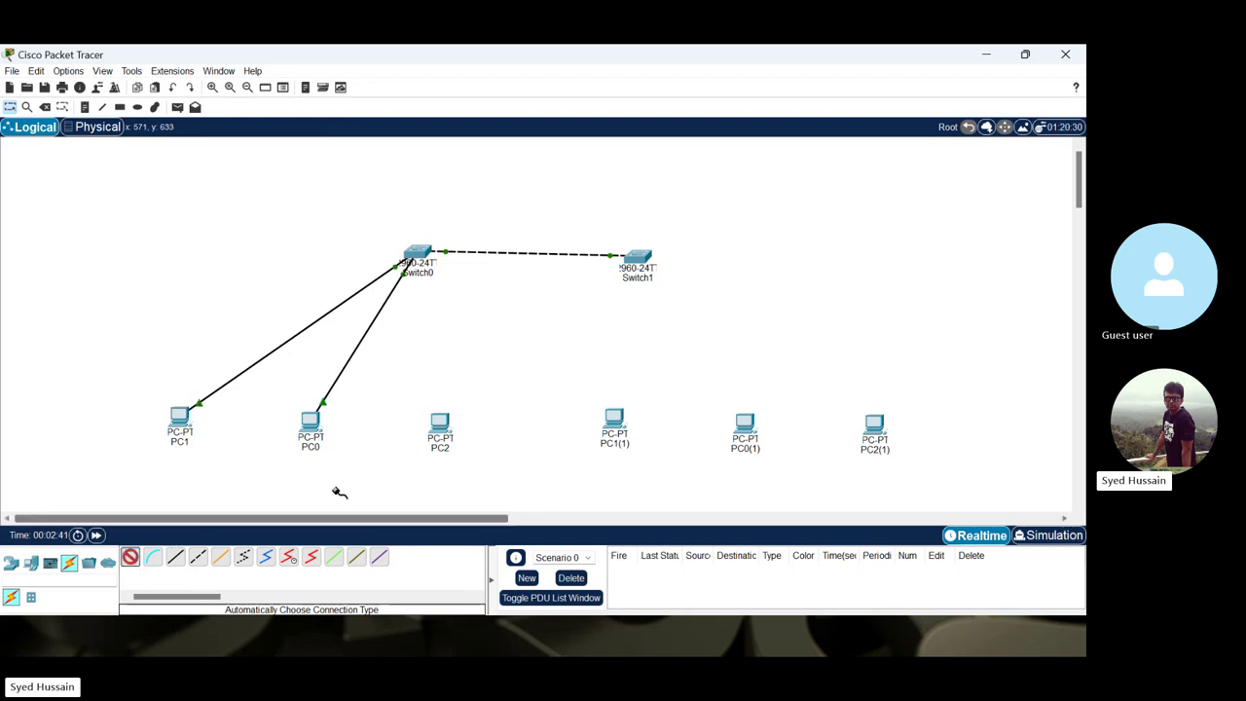
click(440, 423)
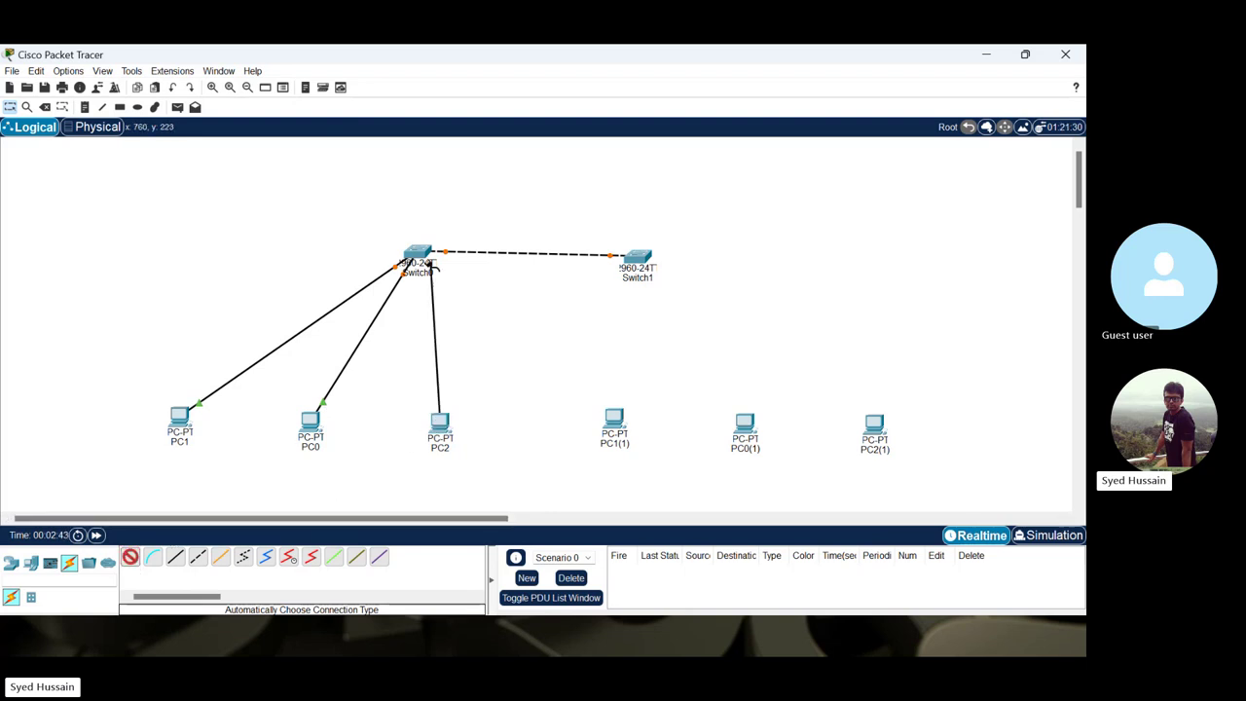
click(417, 255)
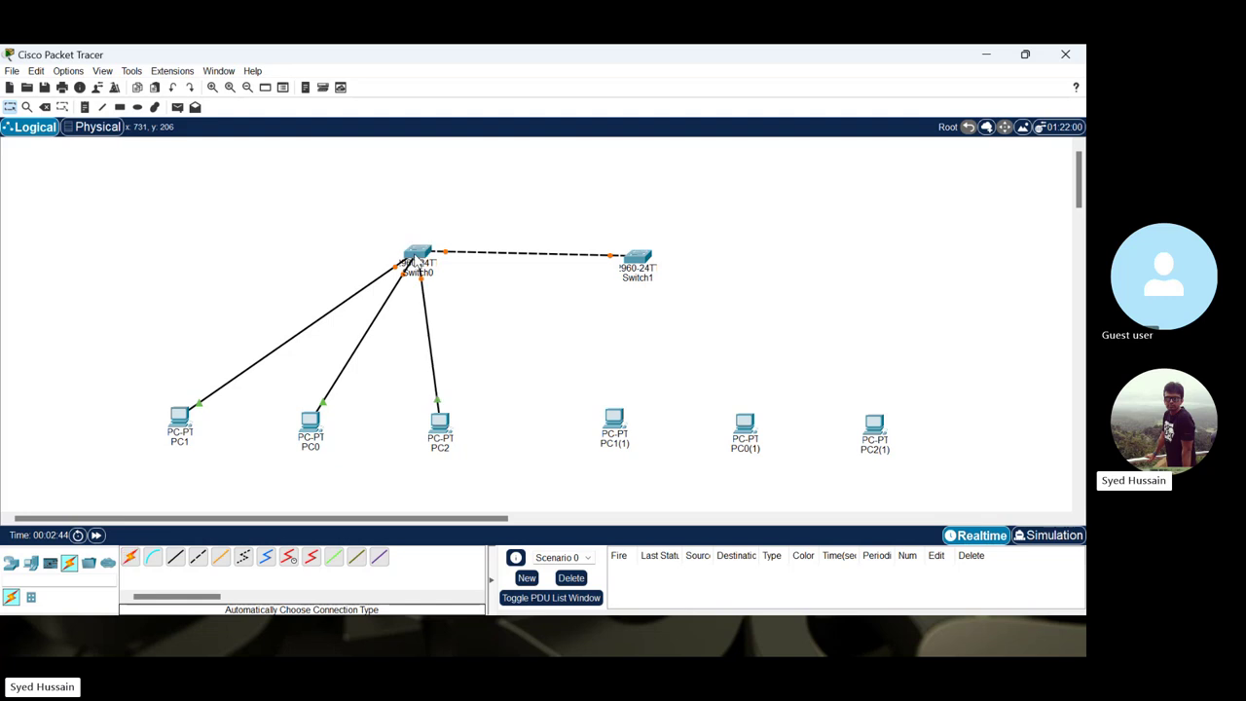
- Connect PC1(1), PC0(1) and PC2(1) to Switch1 using the automatically chosen connection type
click(130, 558)
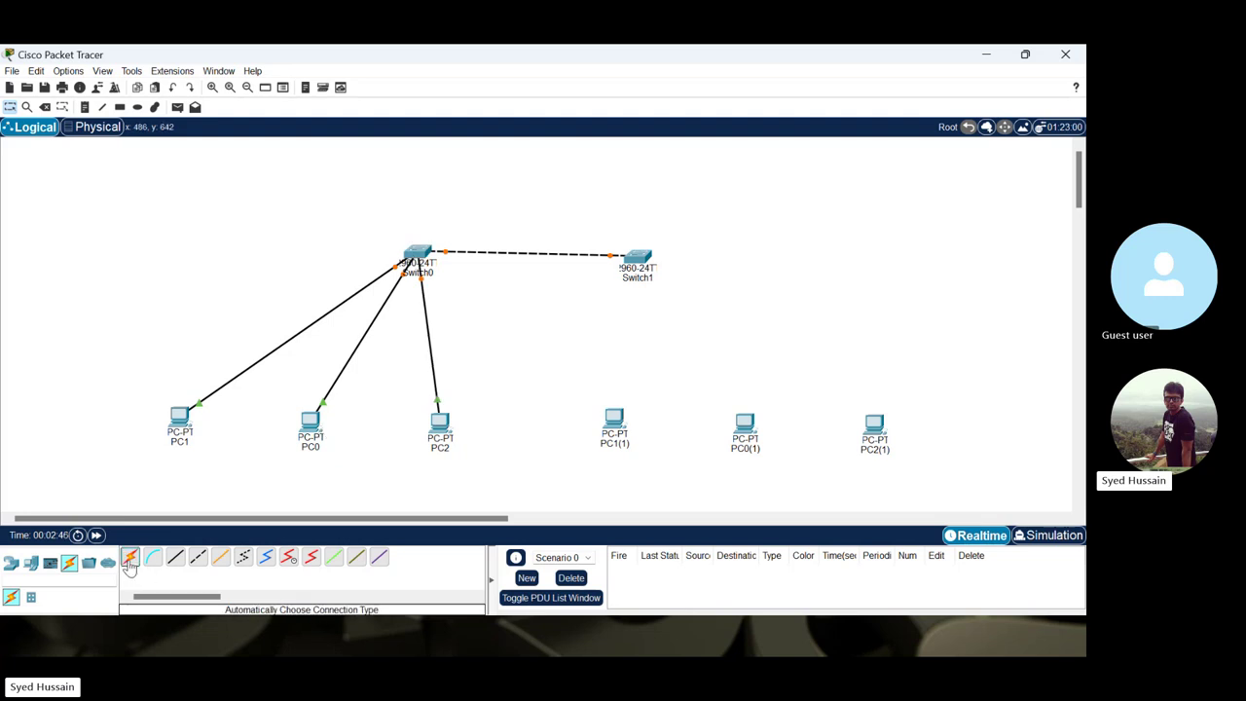
click(613, 424)
click(639, 256)
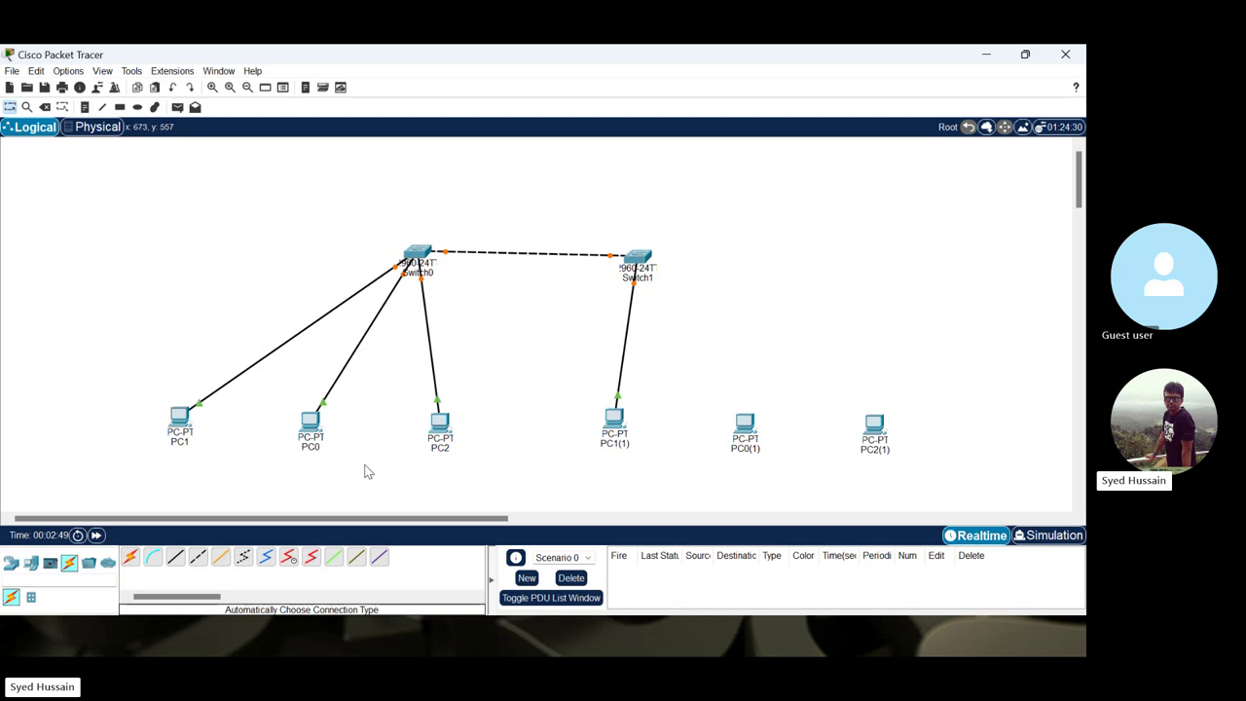
click(131, 560)
click(745, 429)
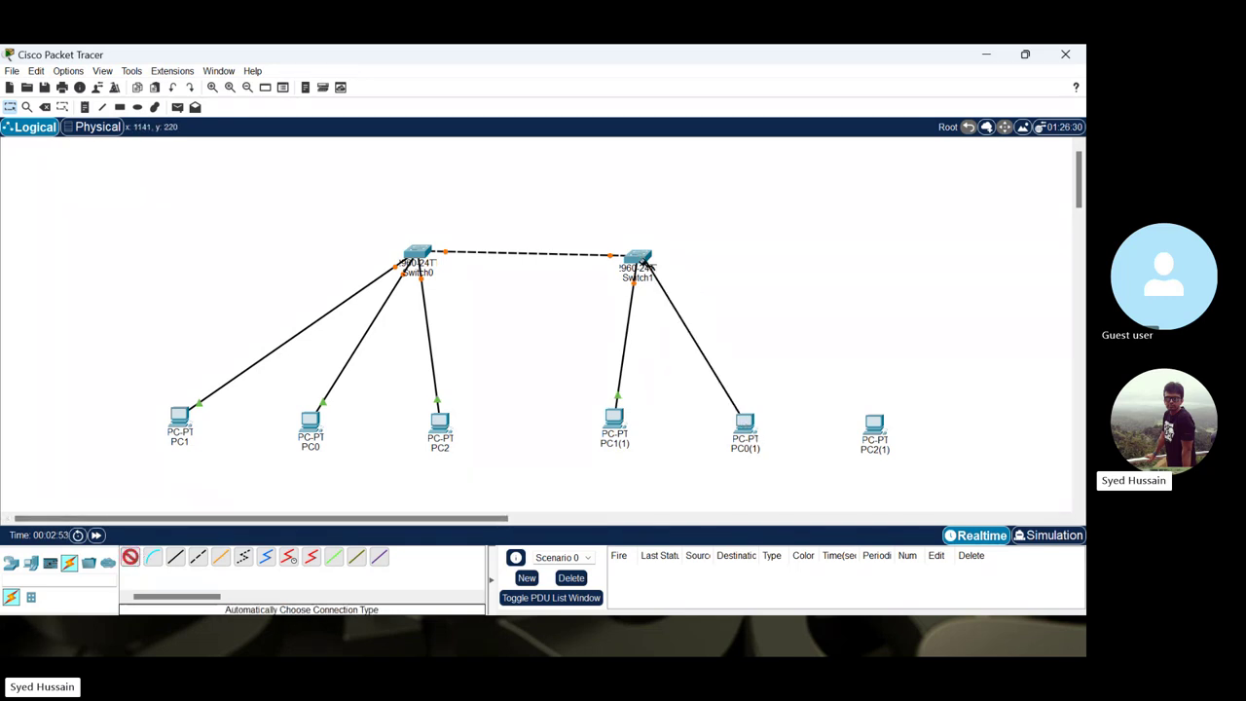
click(638, 258)
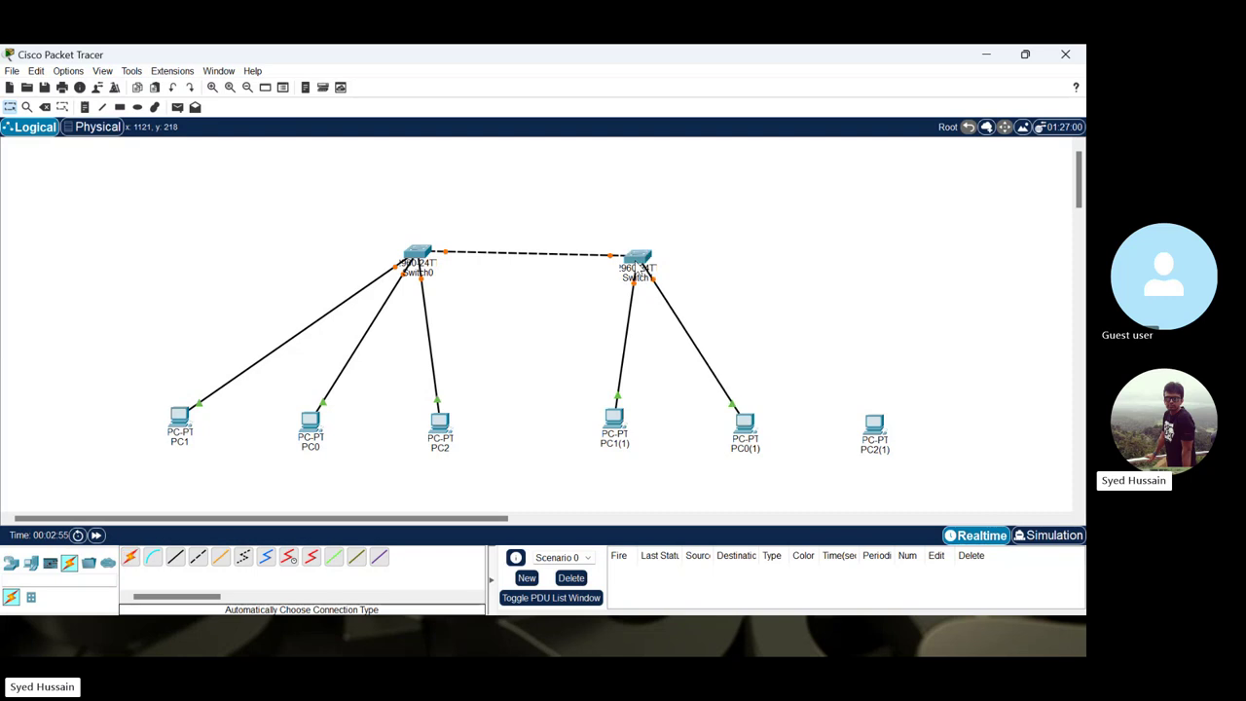
click(130, 559)
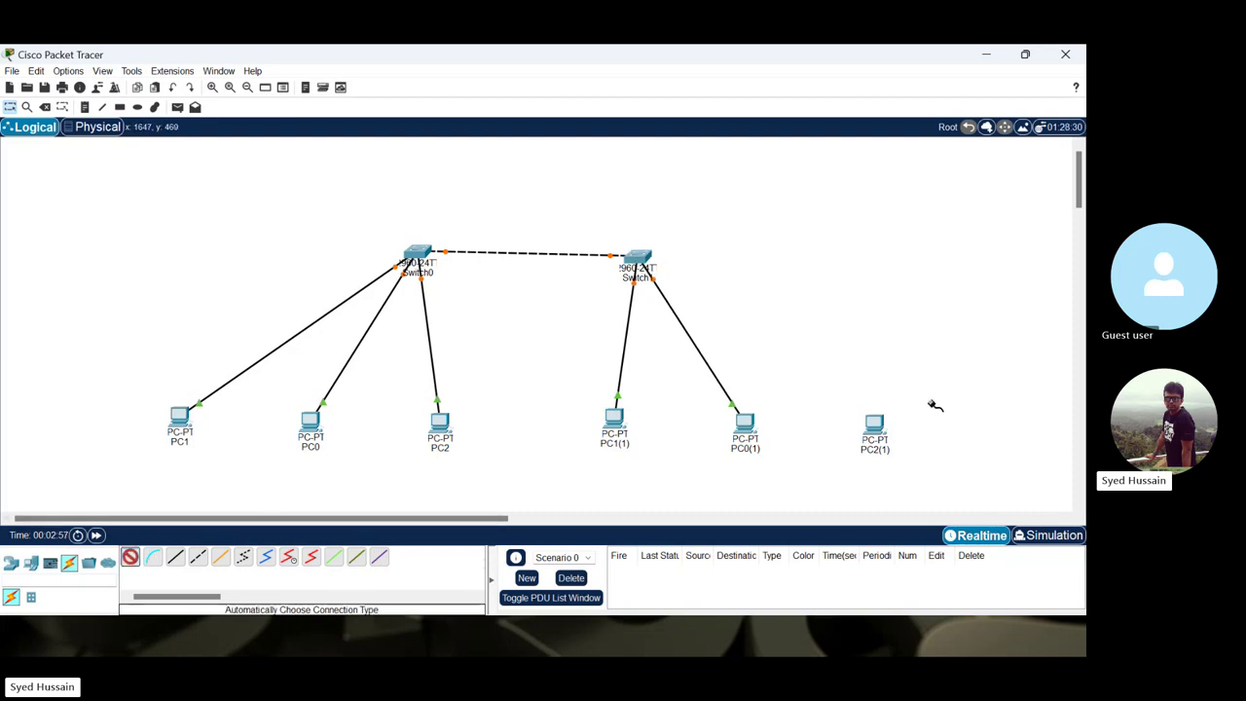
click(874, 425)
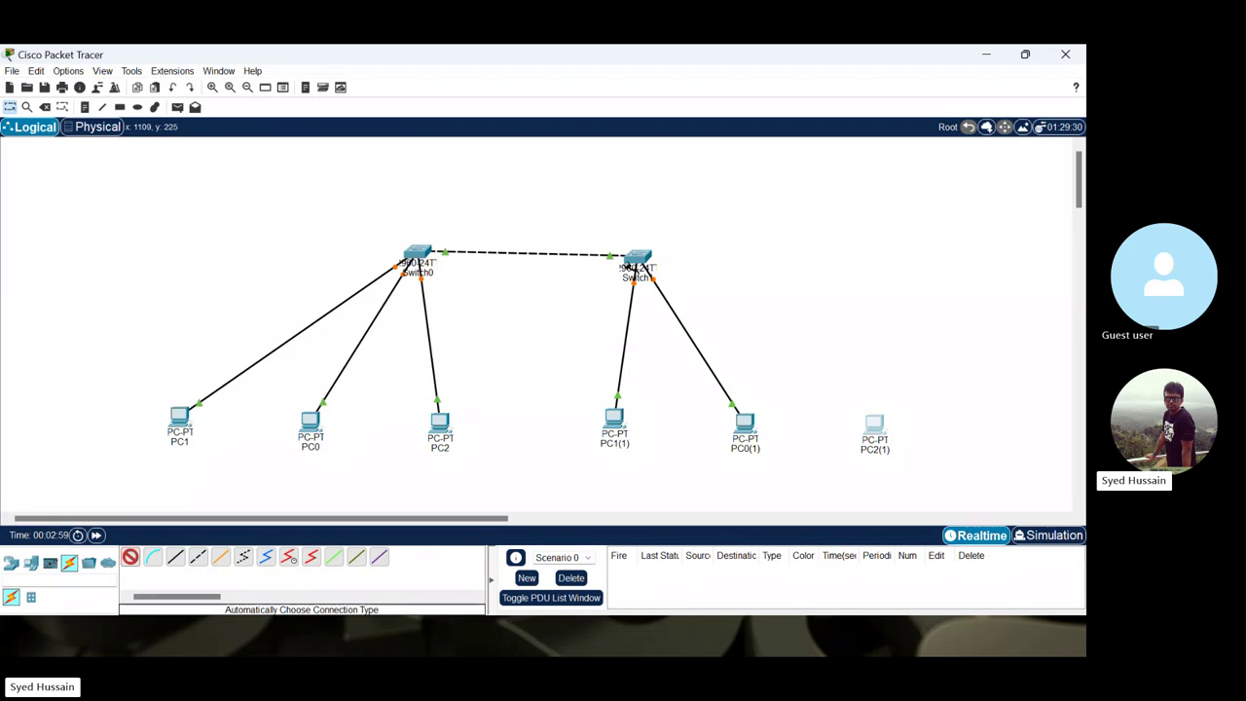
click(876, 429)
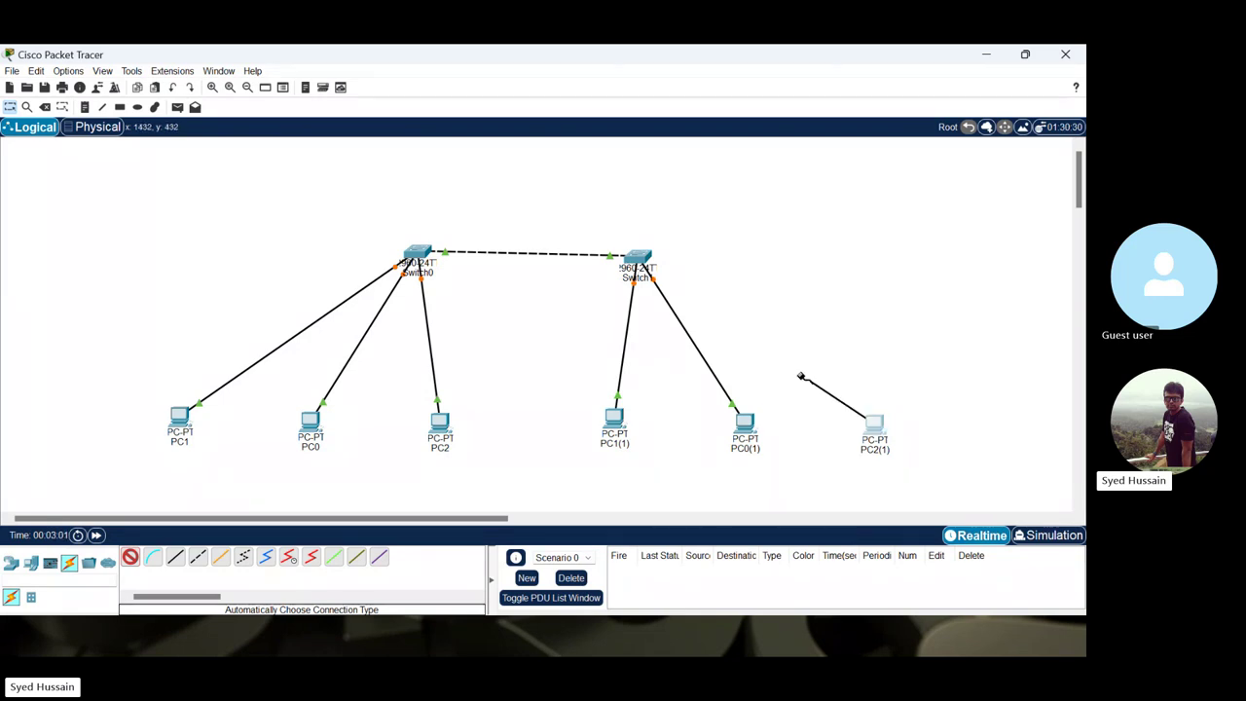
click(638, 265)
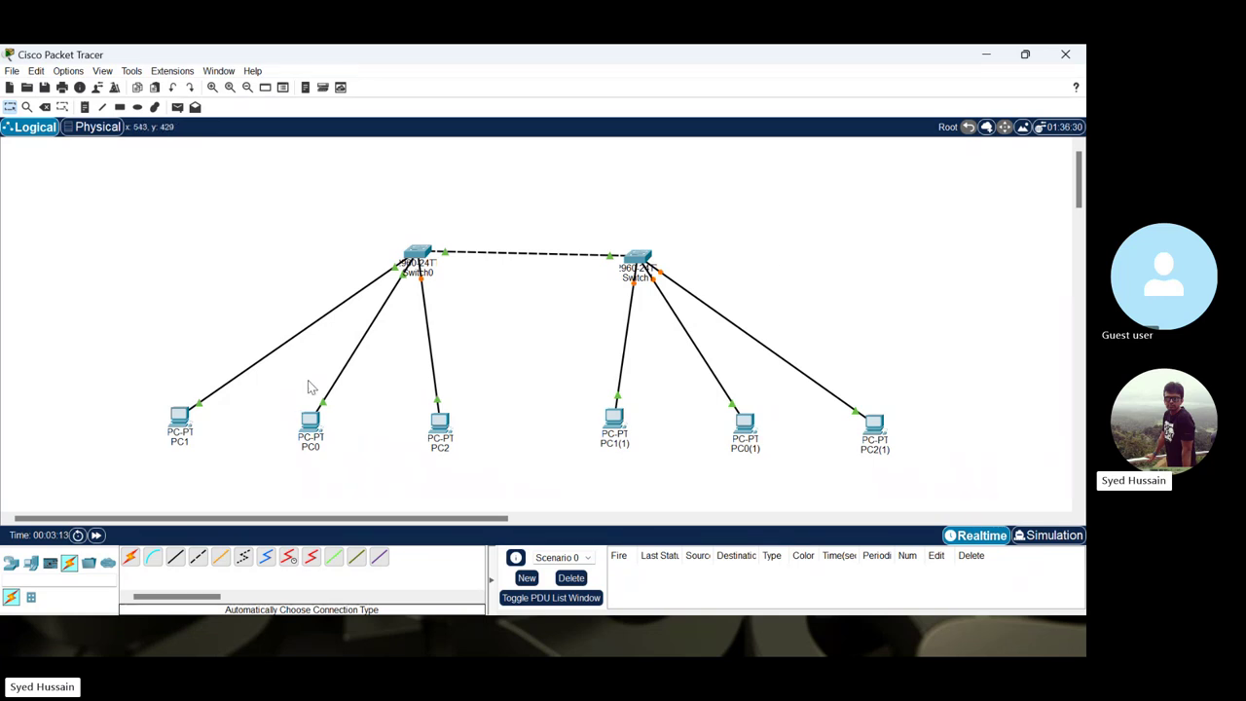
- Place a note below PC1 reading "HR1 - 10.0.0.1"
click(85, 107)
click(111, 455)
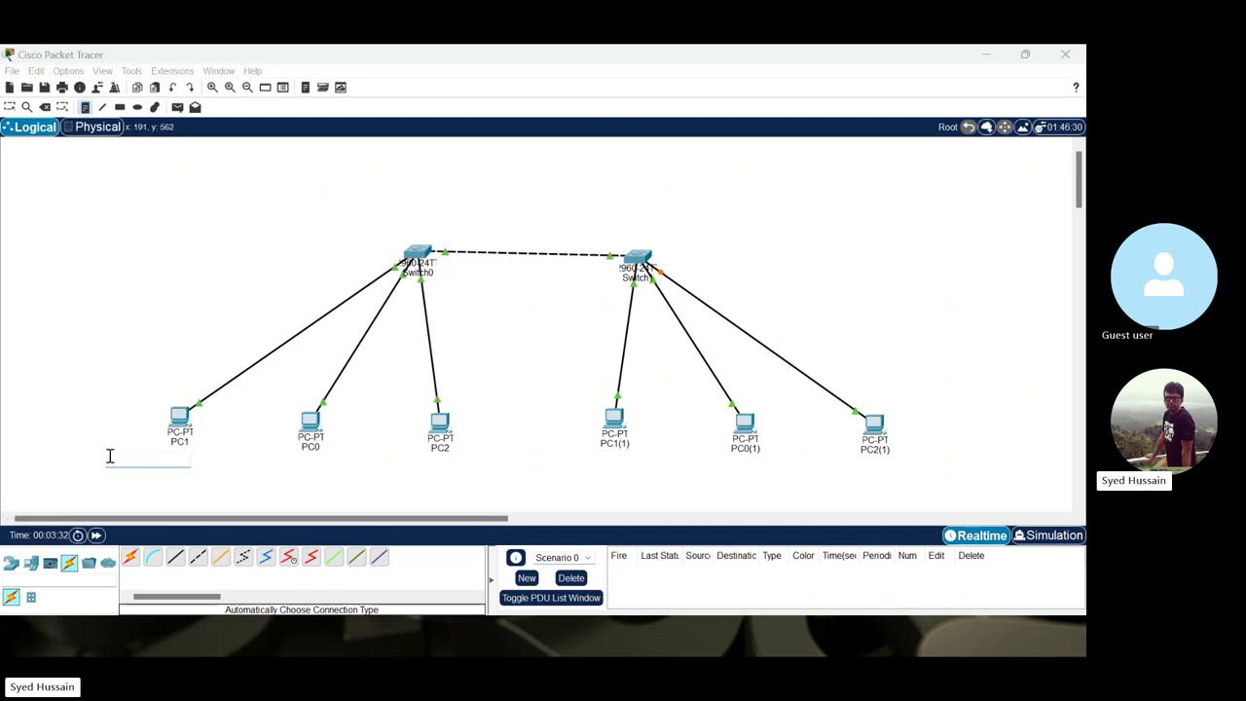
text(R)
text( - 10)
key(Left)
key(Left)
key(Left)
key(Left)
key(Left)
text(1)
key(End)
text(.0.1)
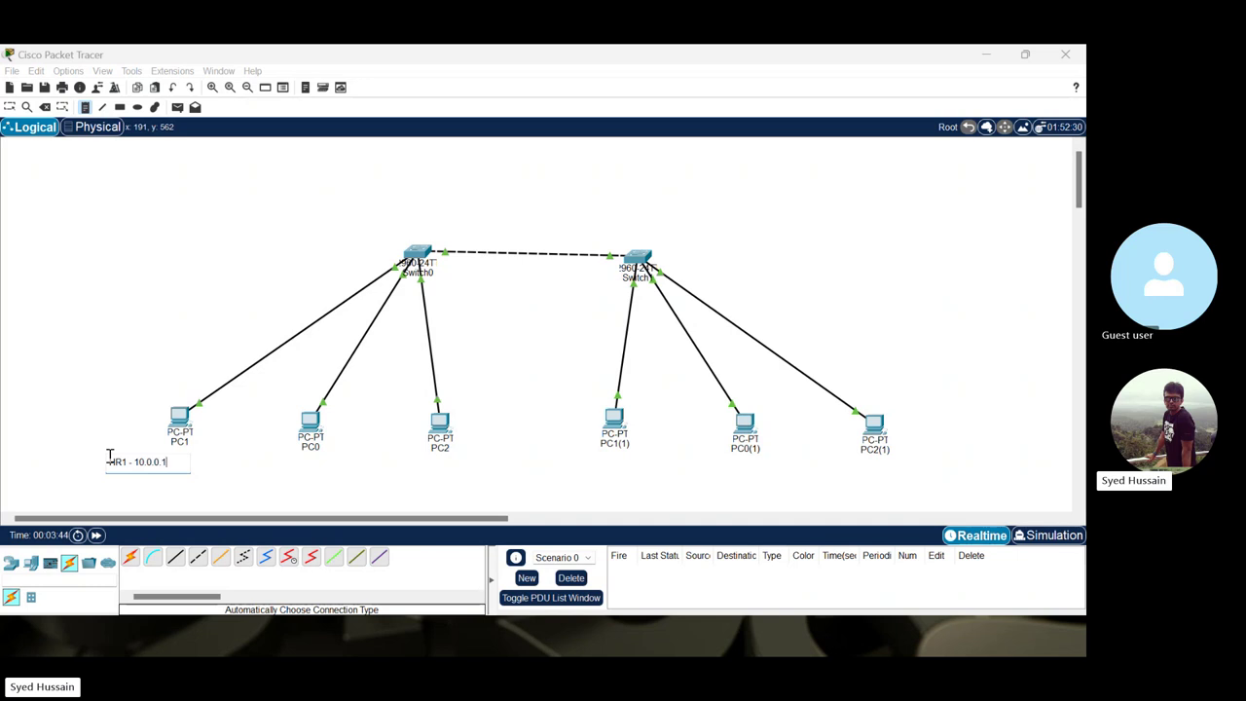
- Copy the PC1 note's text into a new note below PC1(1) and change it to "HR1 - 10.0.0.2"
key(ctrl+a)
key(ctrl+x)
click(583, 458)
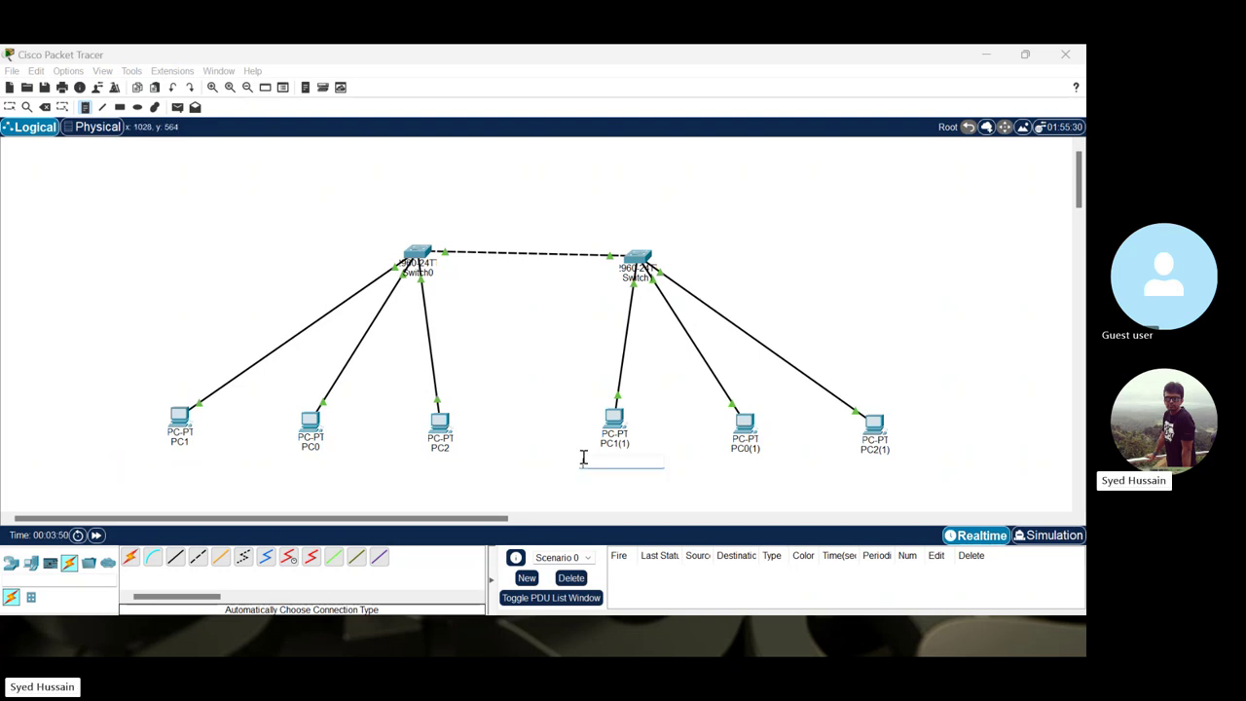
key(ctrl+v)
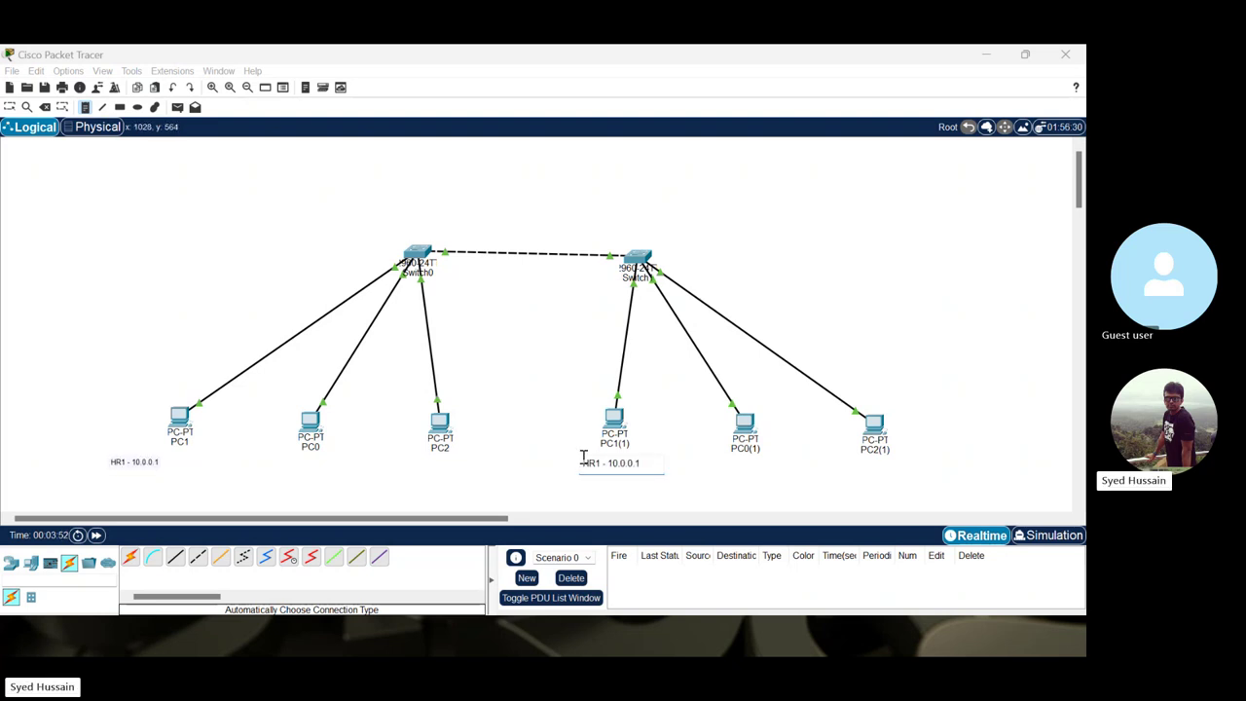
key(BackSpace)
text(2)
- Paste the copied label into a note below PC0 and change it to "Finance1 - 10.0.0.4"
click(275, 464)
key(ctrl+v)
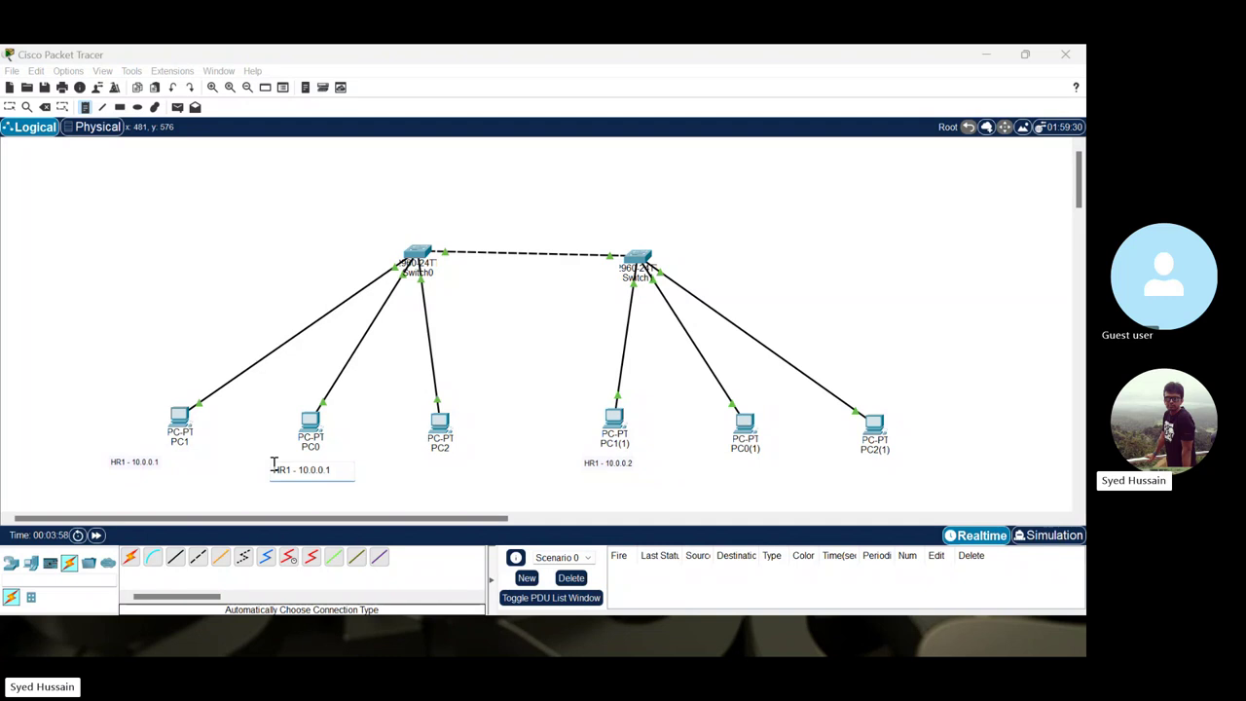
key(Left)
key(Delete)
key(Delete)
key(Delete)
text(Finan1ce)
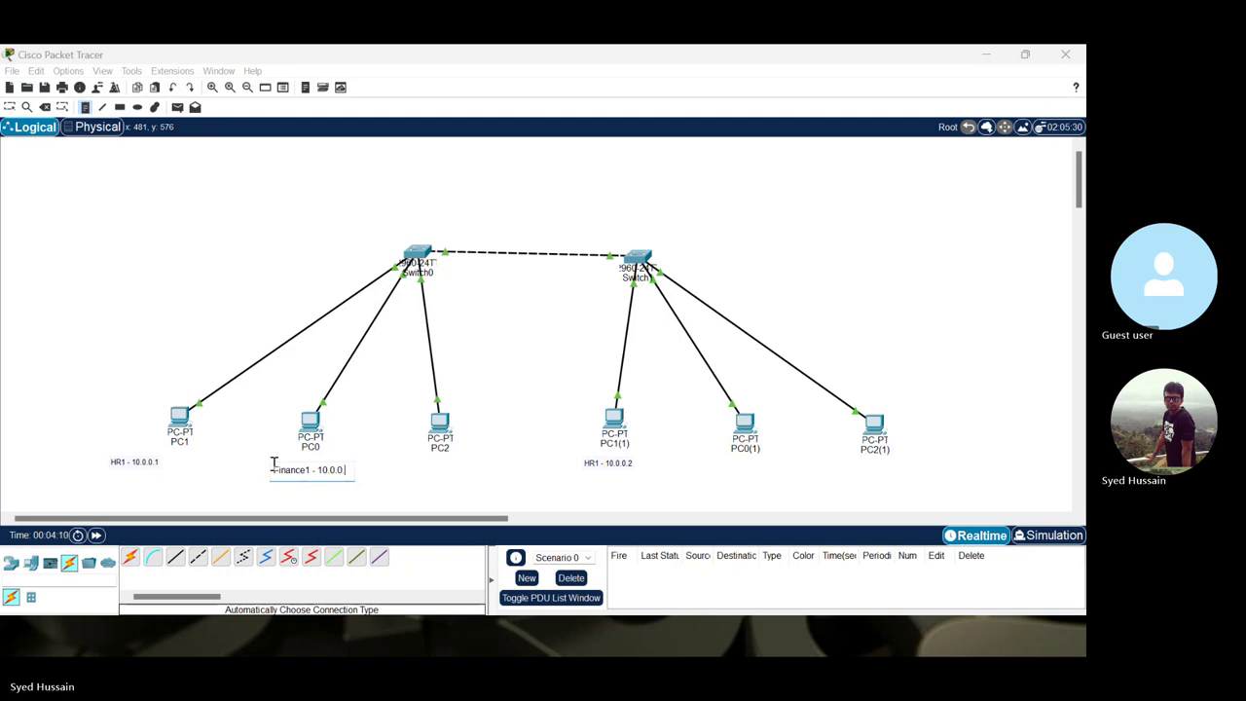
text(4)
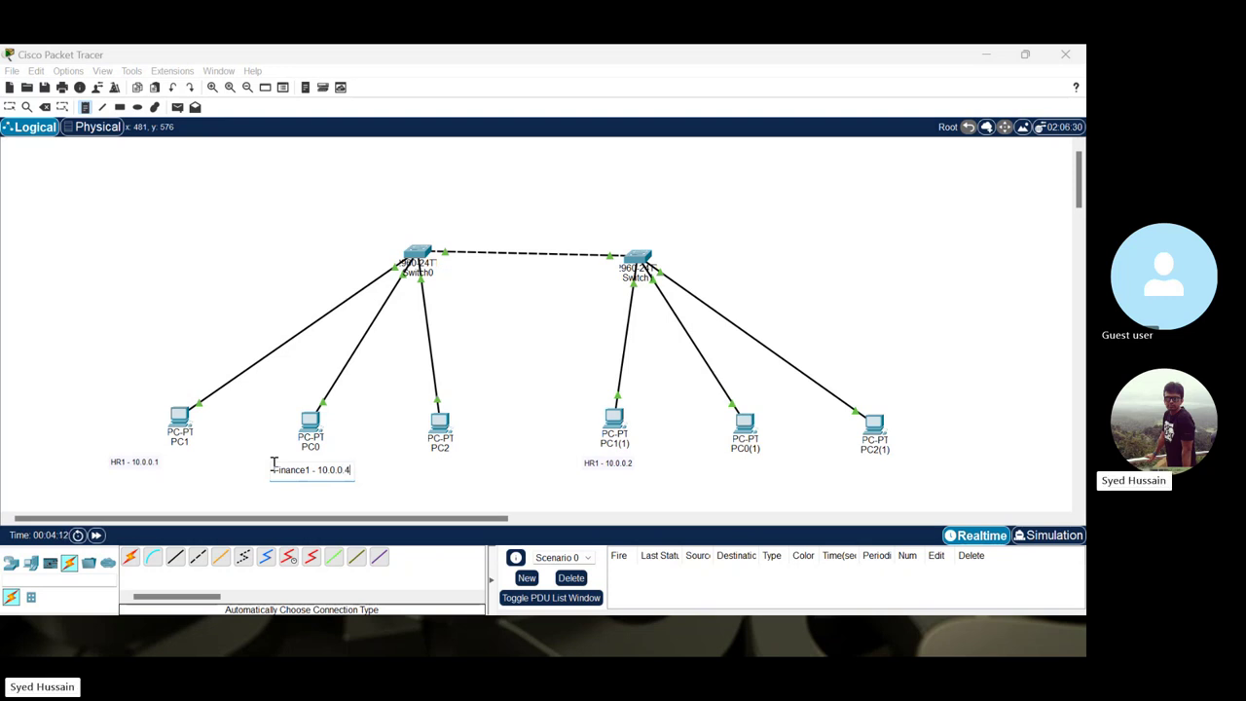
- Paste the copied label into a new note below PC2(1) and change it to "Fianance2 - 10.0.0.5"
click(854, 462)
key(ctrl+v)
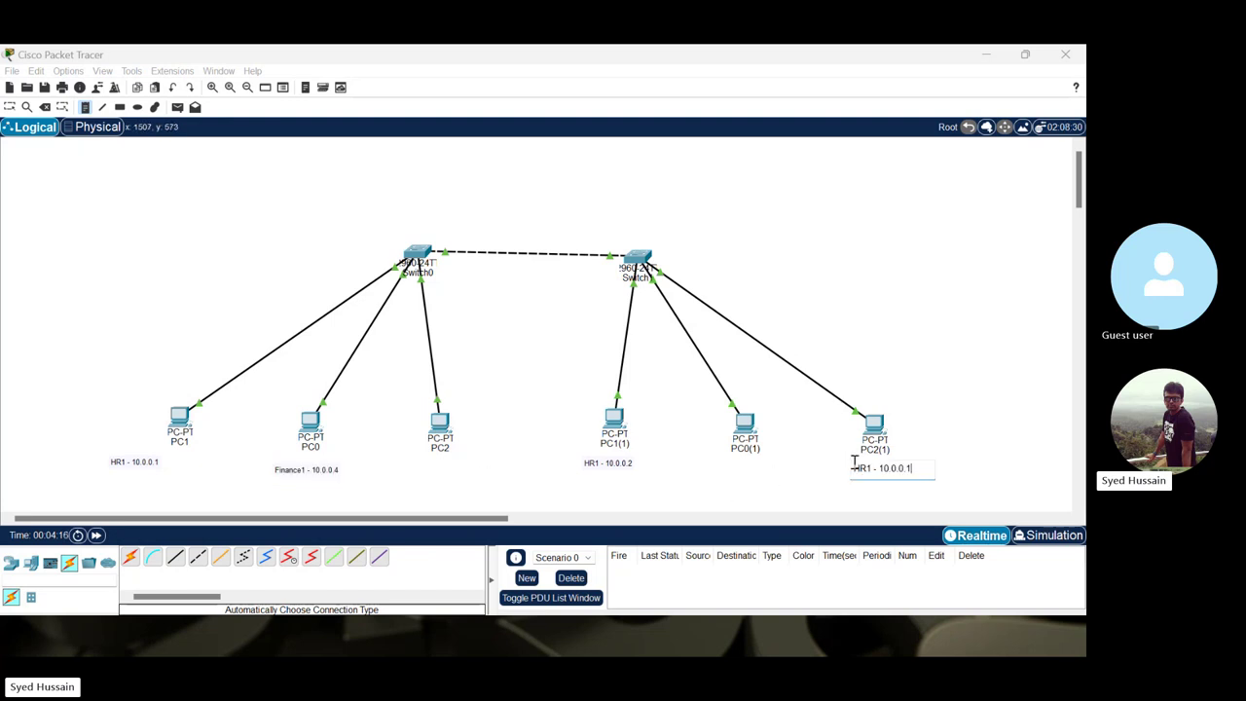
key(Left)
key(Left)
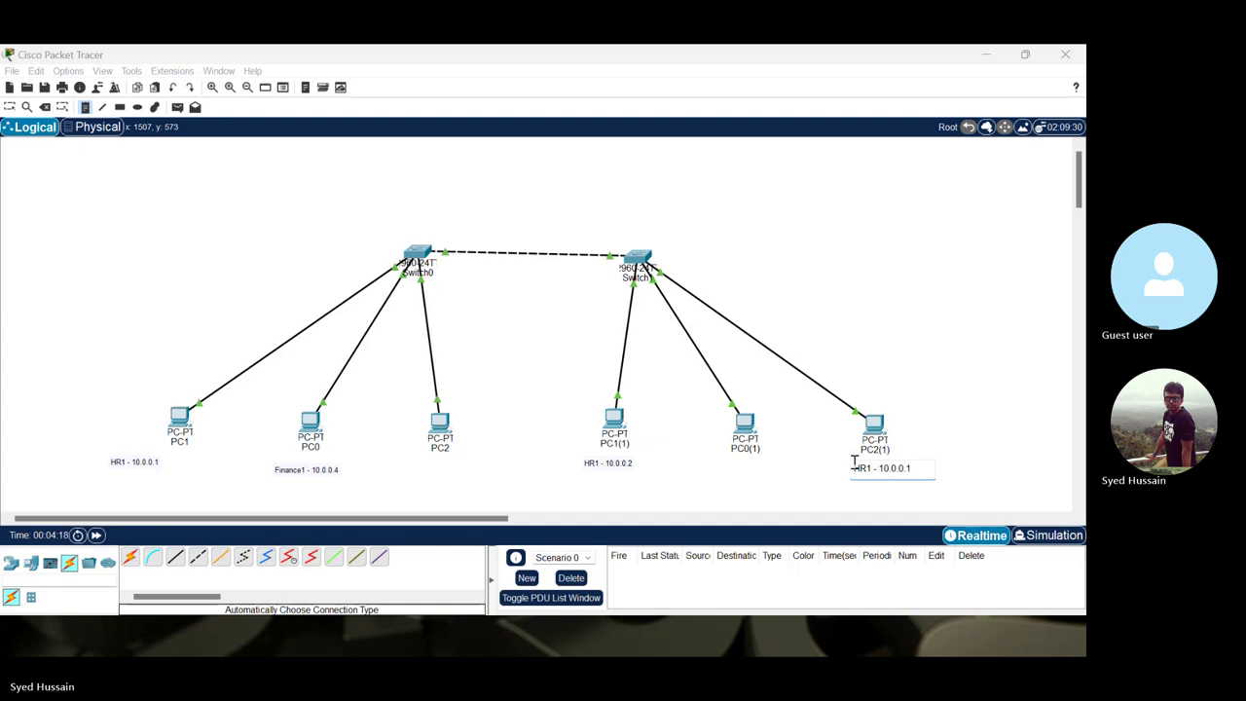
key(BackSpace)
key(BackSpace)
key(BackSpace)
text(Fi)
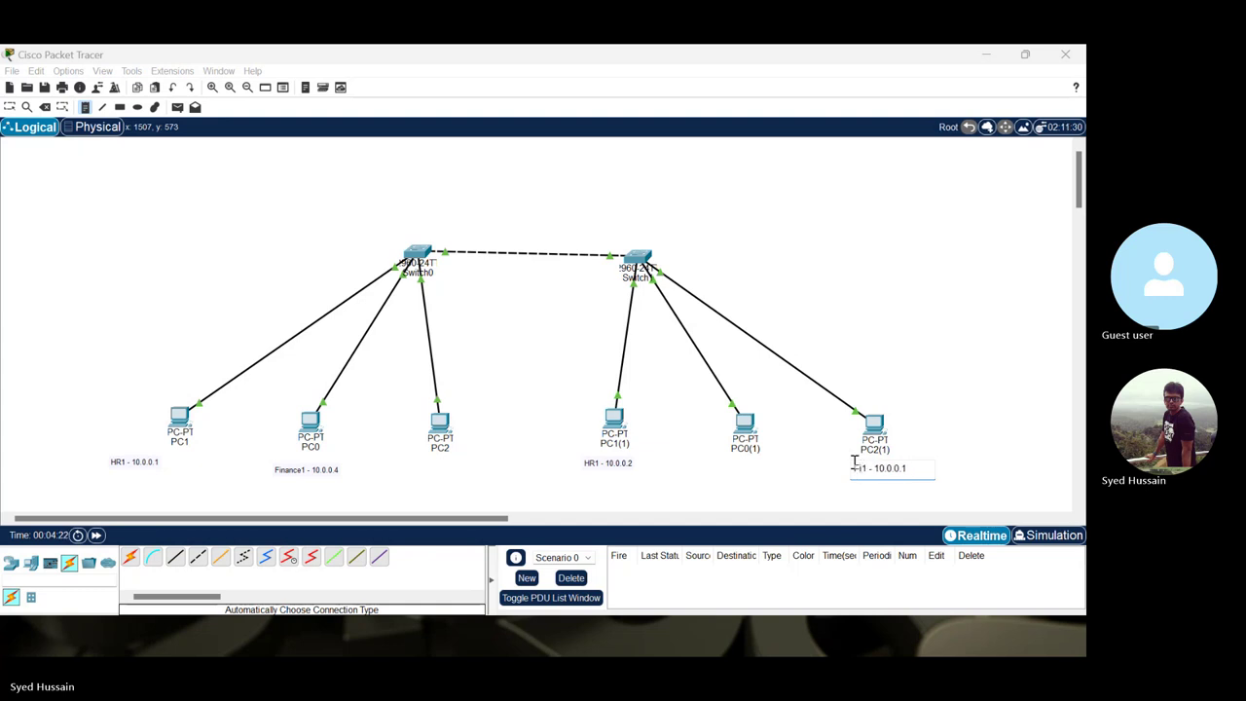
text(nan)
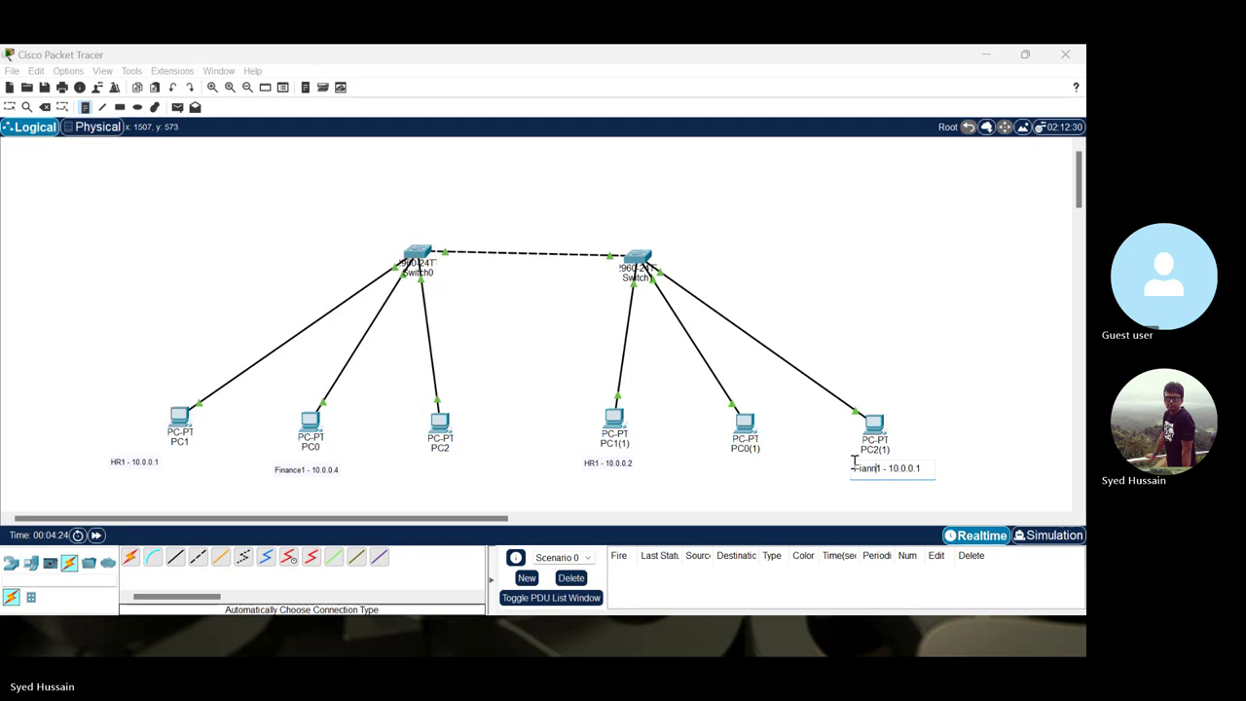
text(ce)
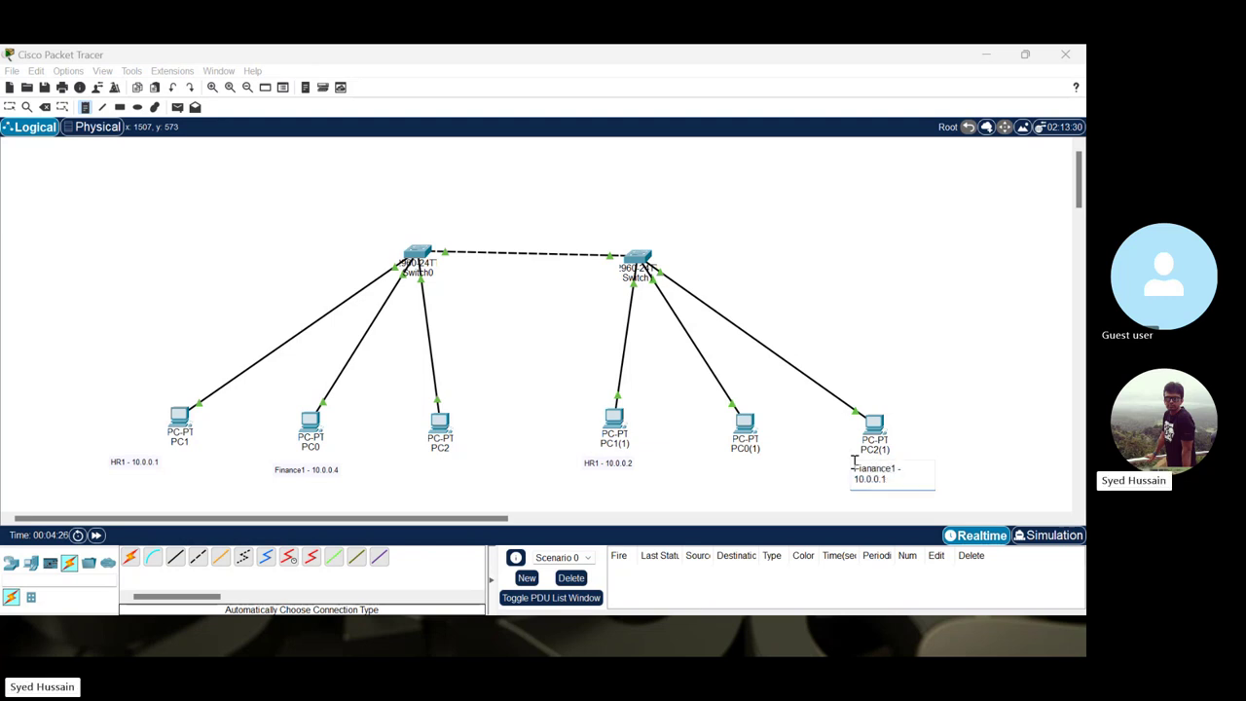
key(BackSpace)
text(2)
key(BackSpace)
text(5)
- Paste the copied label into a new note below PC2 and change it to "IT1 - 10.0.0.10"
click(407, 464)
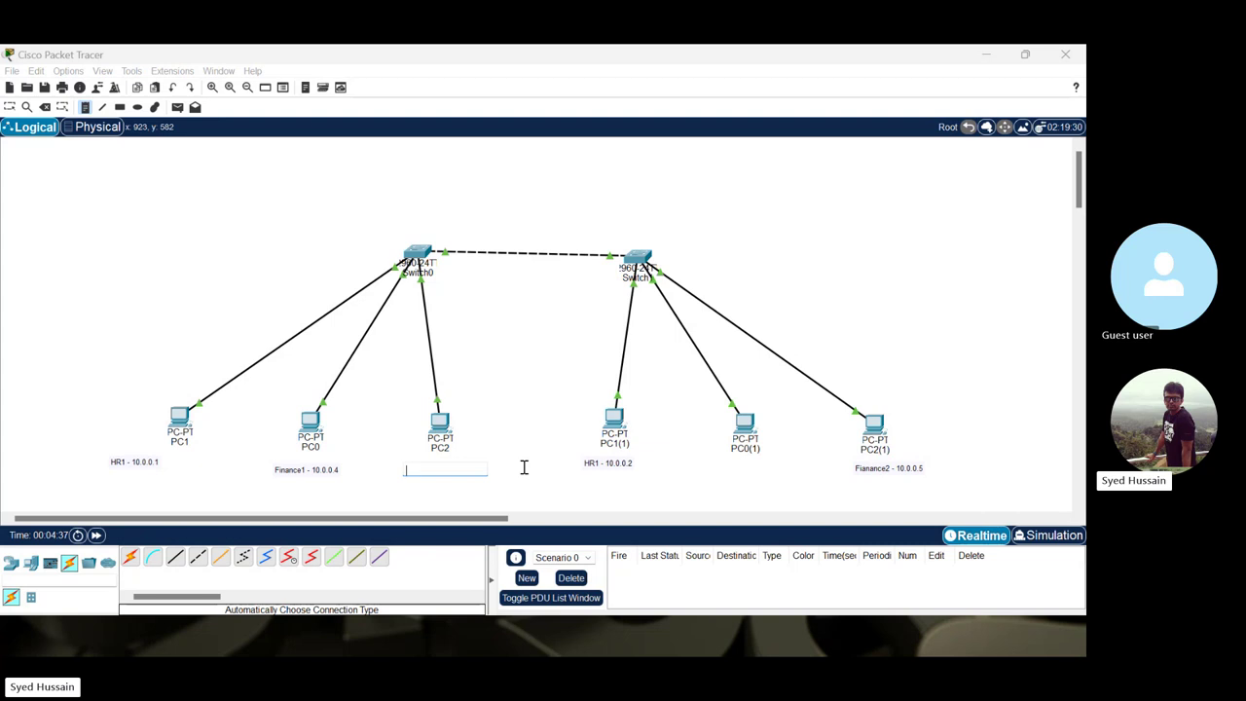
key(ctrl+v)
text(10)
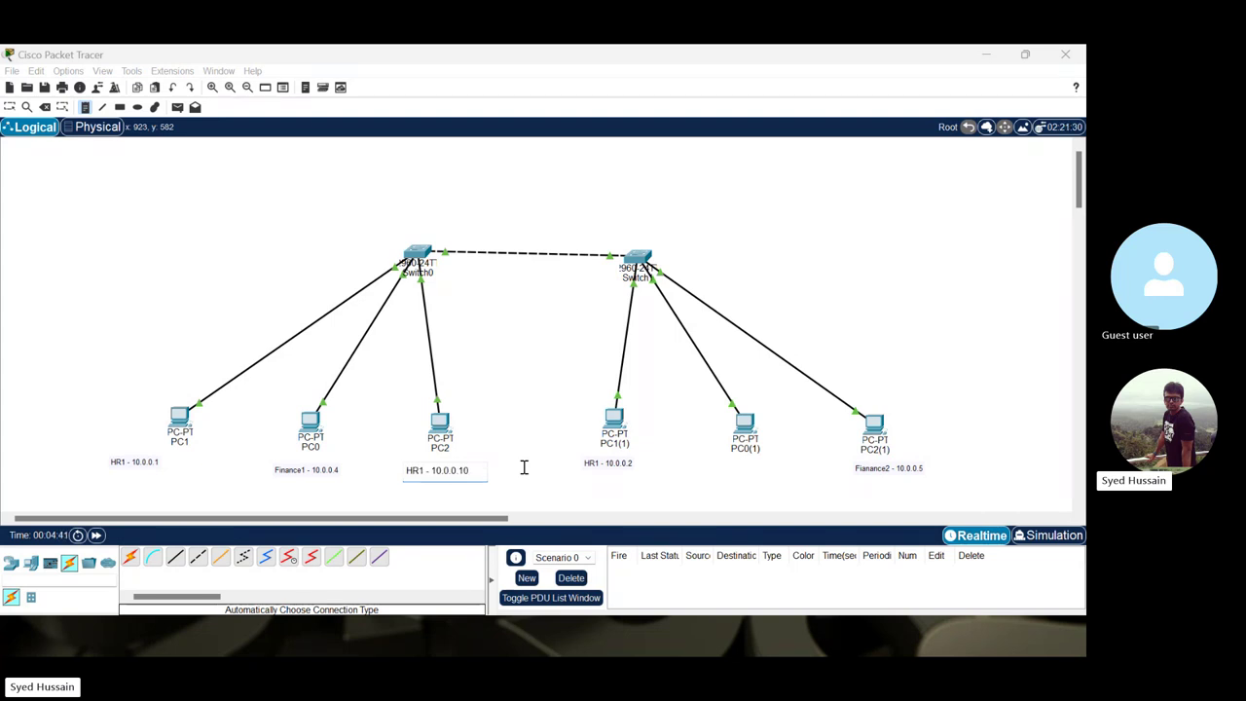
key(Left)
key(Left)
key(Left)
key(Left)
key(Left)
key(Left)
key(Left)
key(Left)
key(BackSpace)
key(BackSpace)
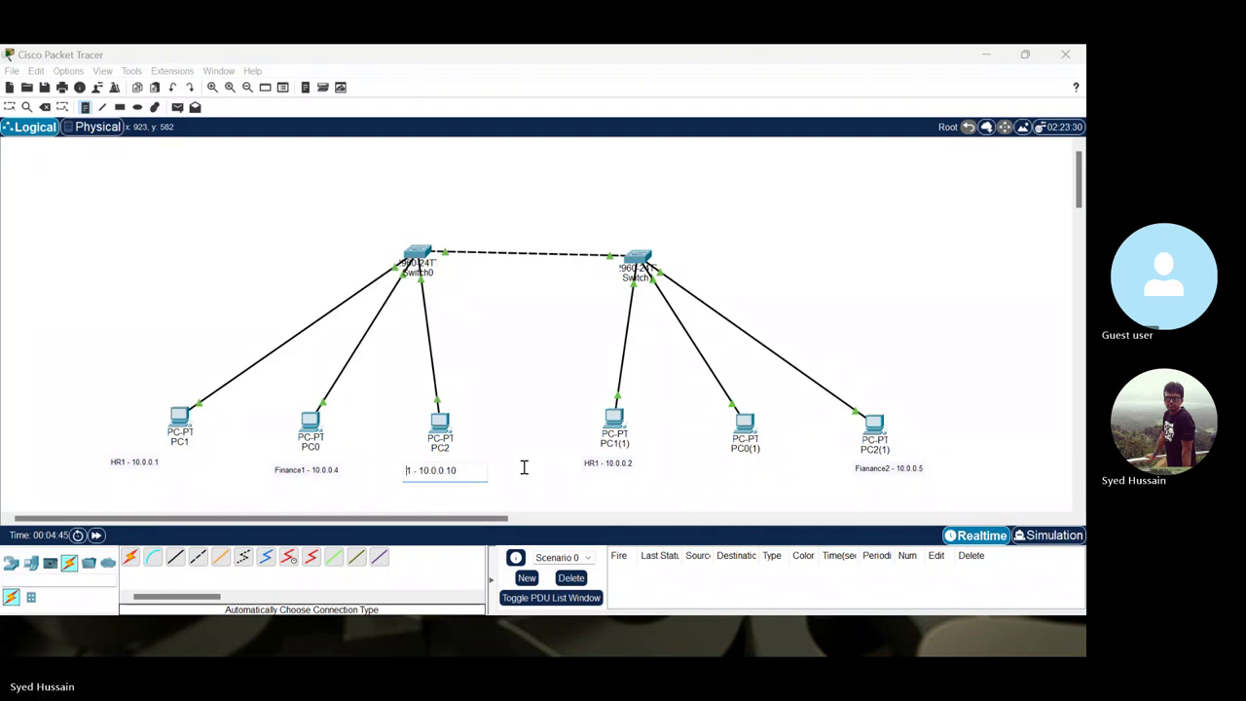
text(IT)
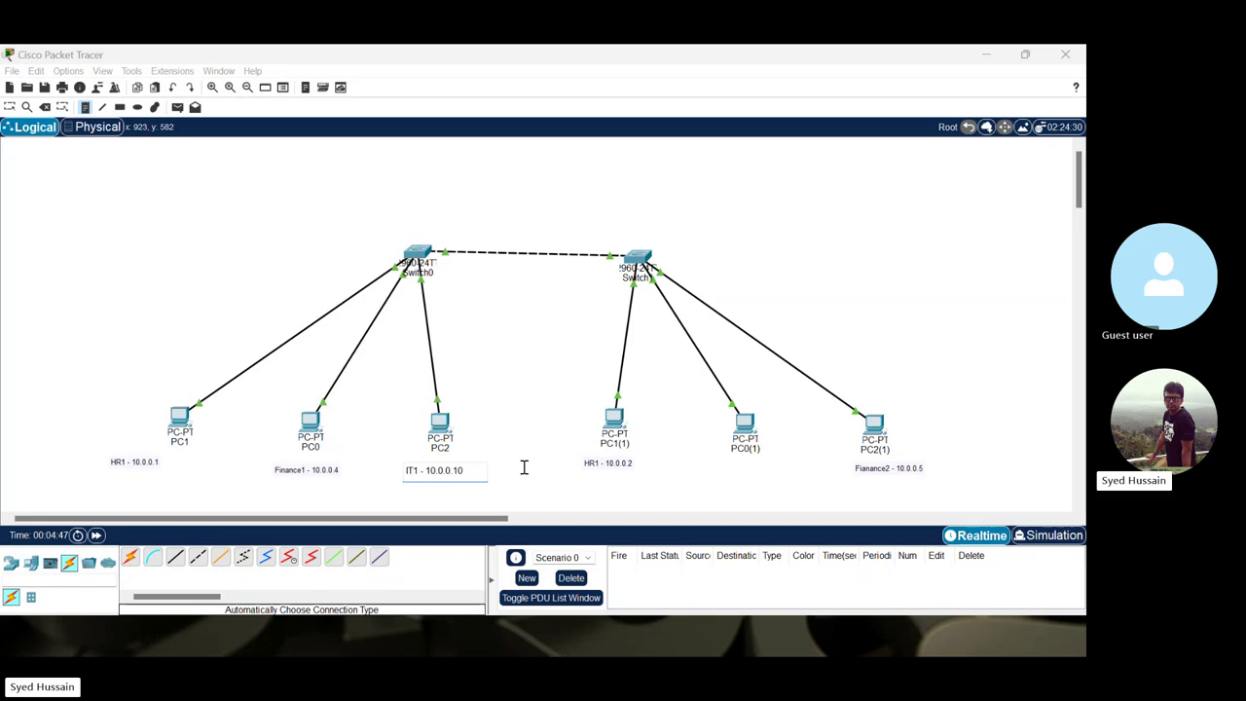
- Copy the PC2 note's text into a new note below PC0(1), change it to "IT2 - 10.0.0.11", and leave note placement
key(ctrl+a)
click(717, 467)
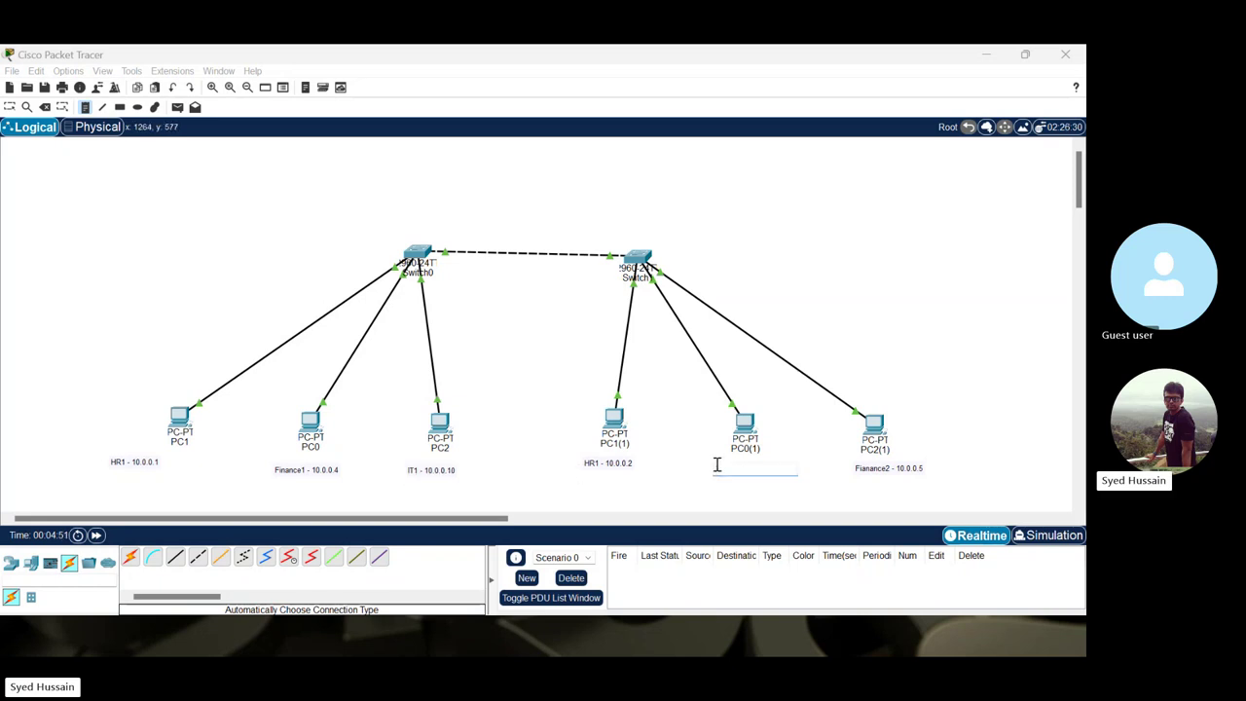
key(ctrl+v)
key(BackSpace)
key(BackSpace)
text(11)
key(BackSpace)
text(2)
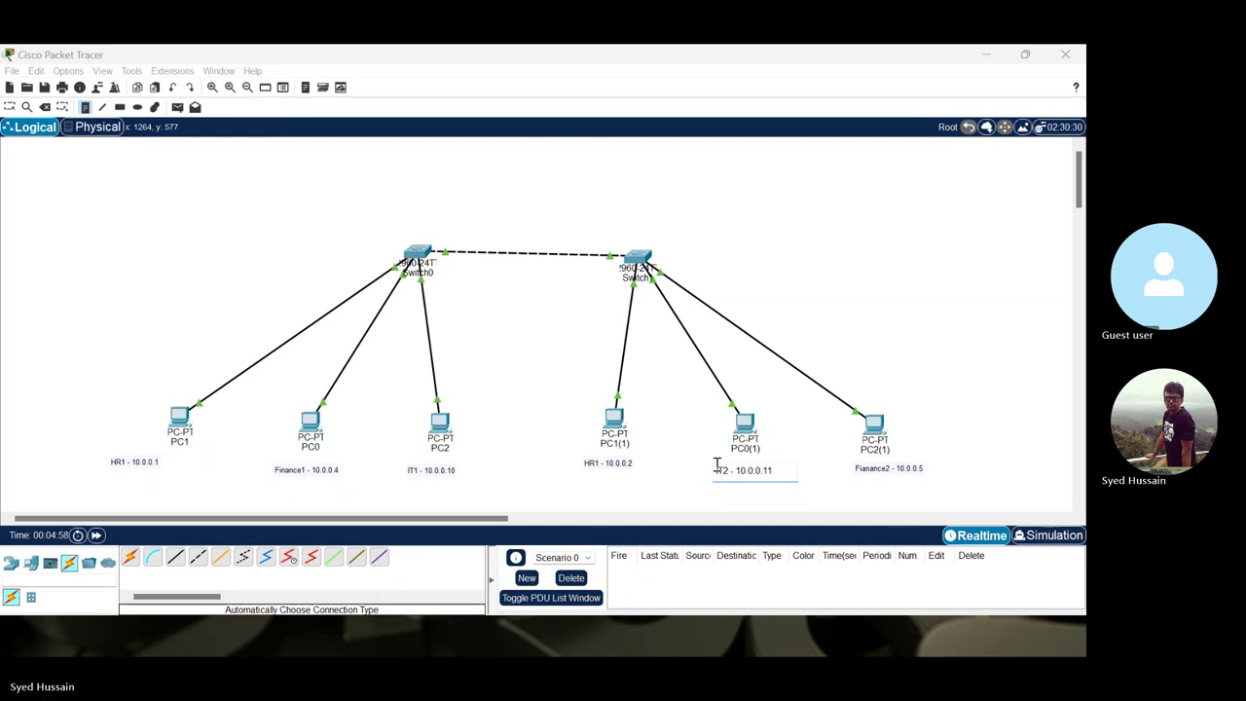
click(970, 308)
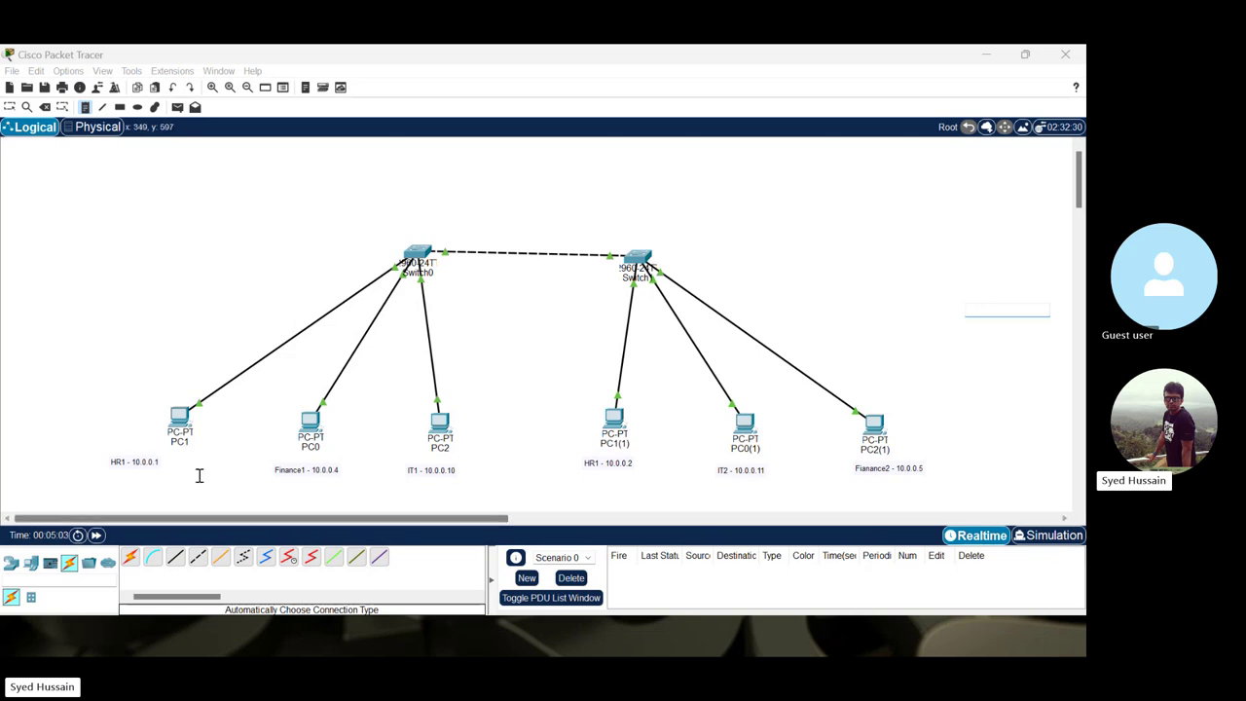
key(Escape)
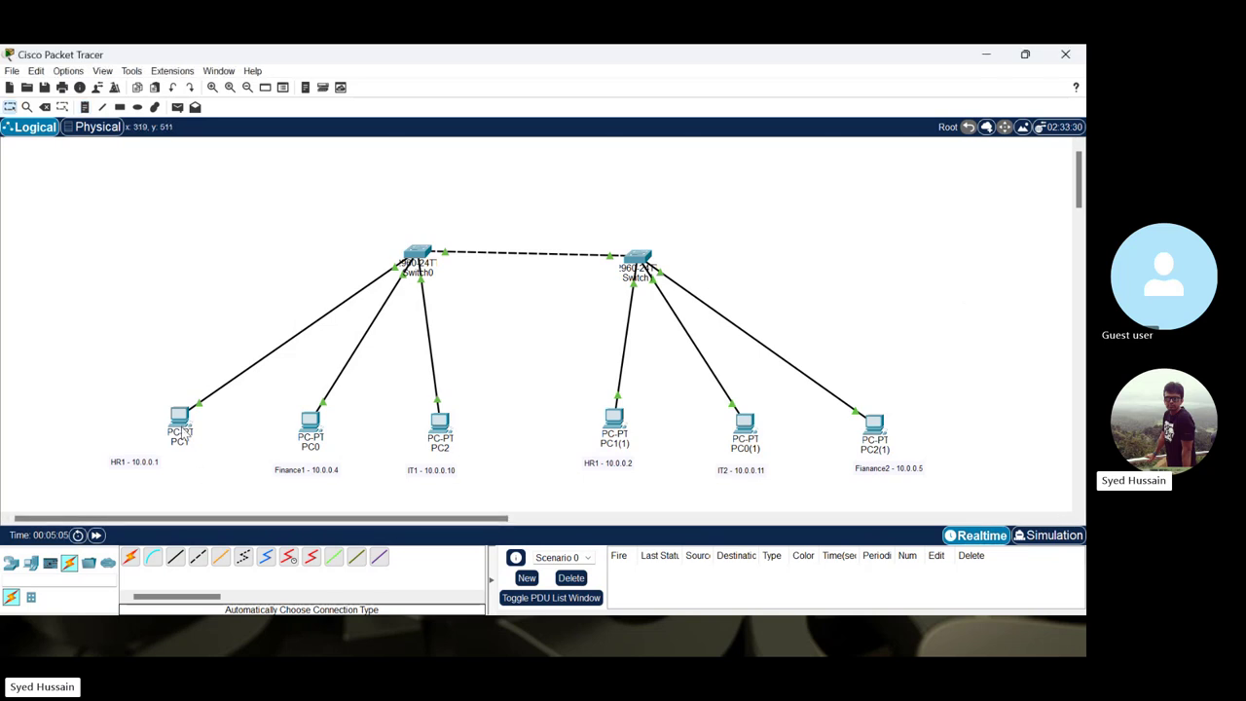
- Configure PC1 with the static IPv4 address 10.0.0.1 and the default subnet mask 255.0.0.0
click(183, 432)
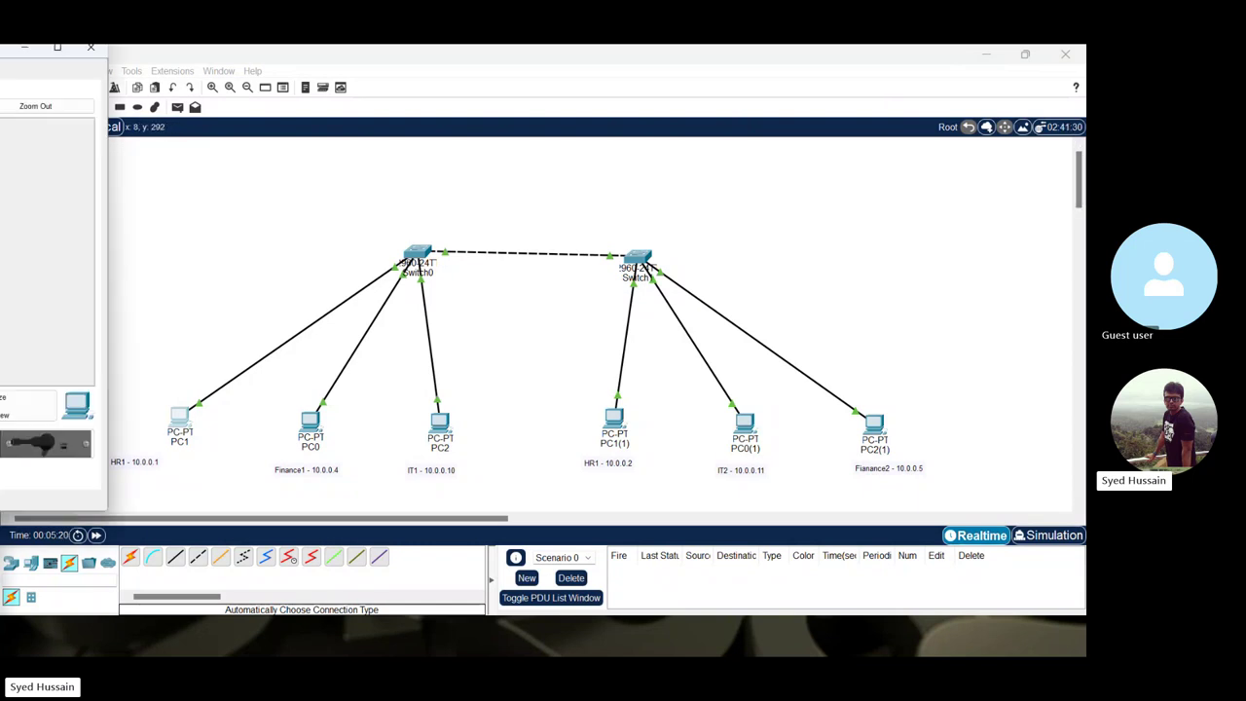
drag(0, 115, 586, 94)
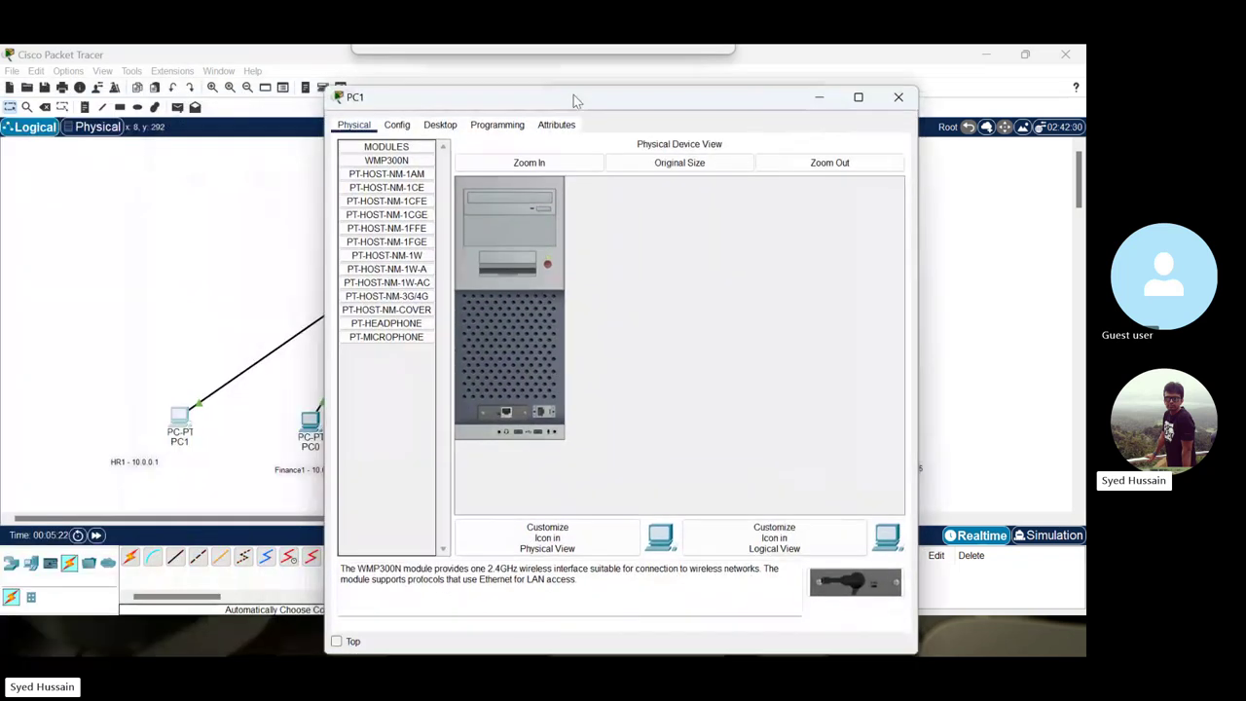
click(394, 126)
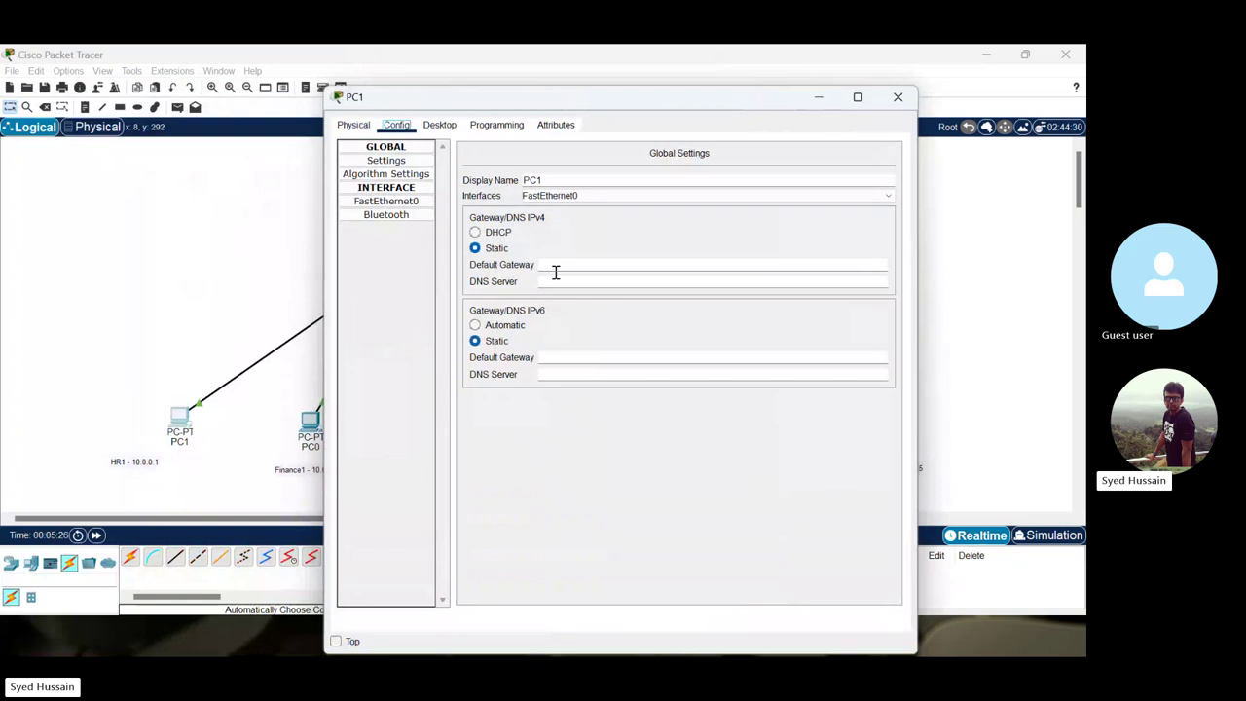
click(440, 131)
click(404, 163)
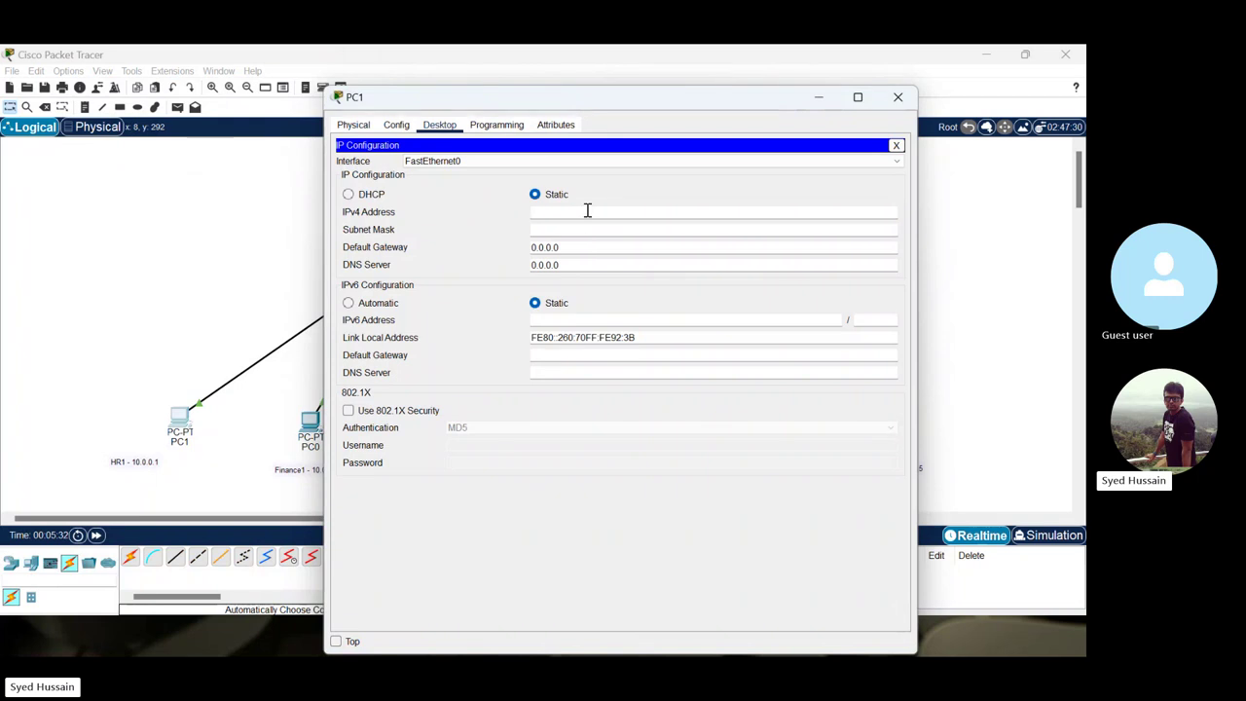
text(10.0.0.1)
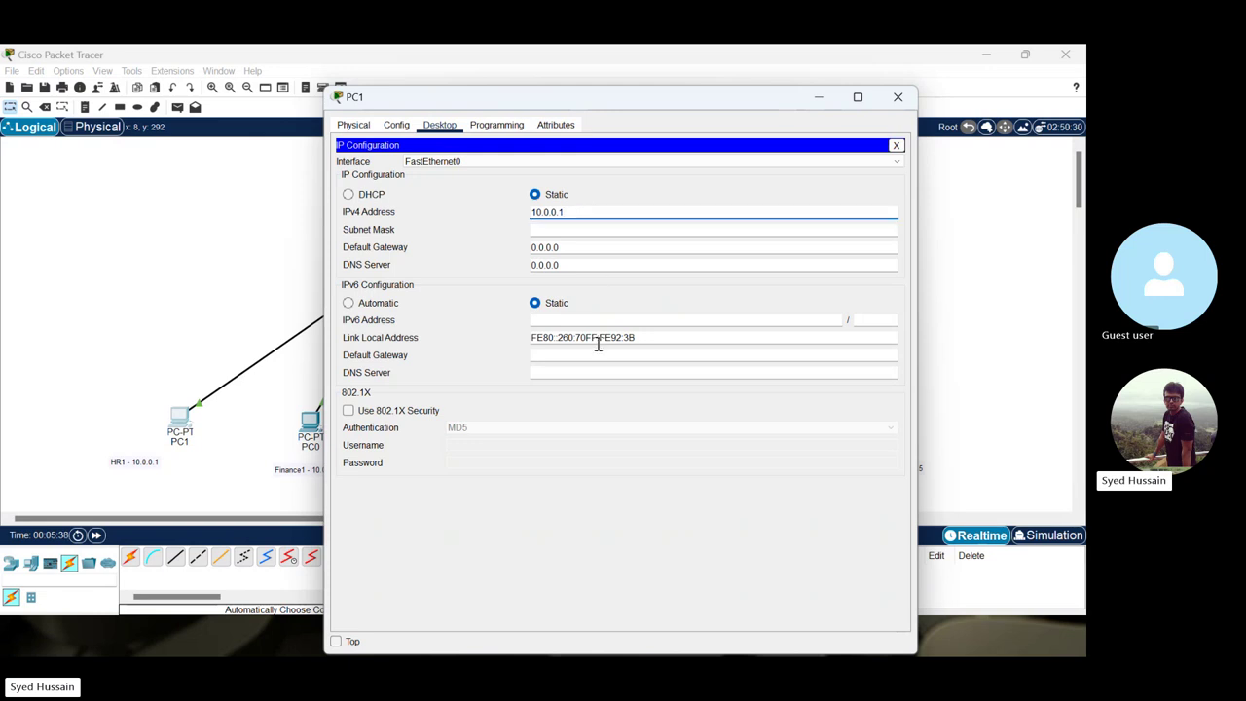
key(Tab)
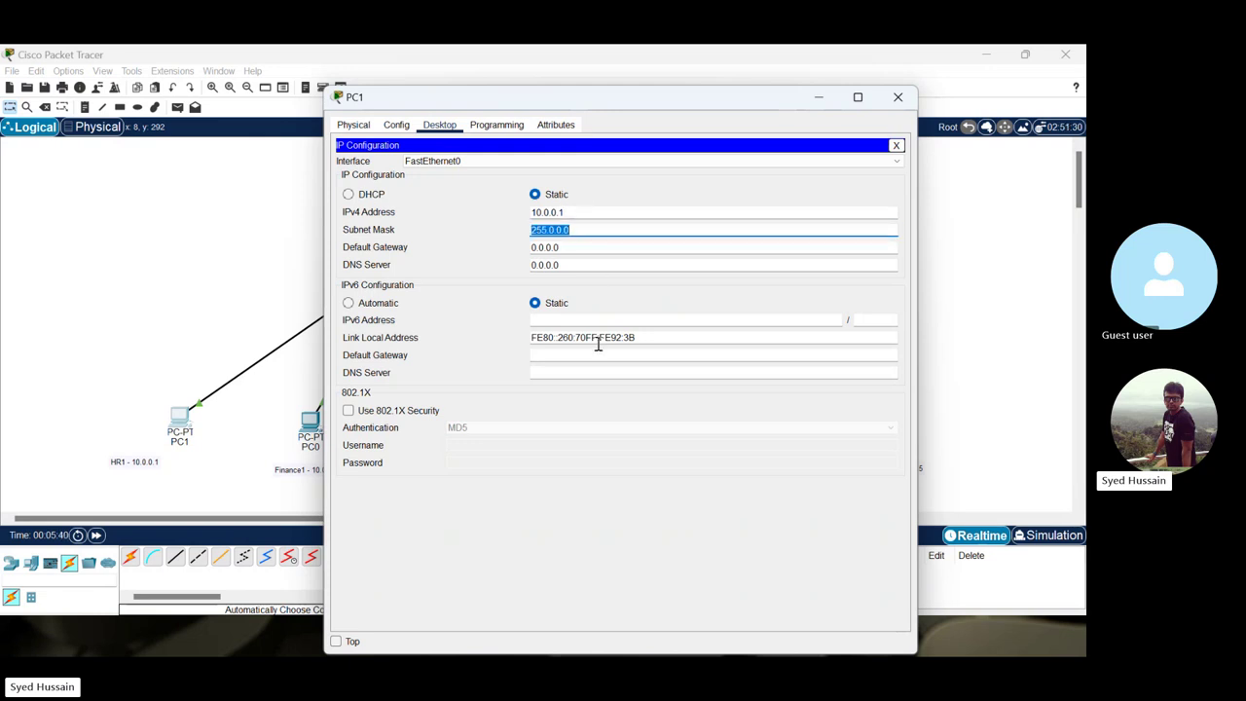
key(Right)
click(622, 479)
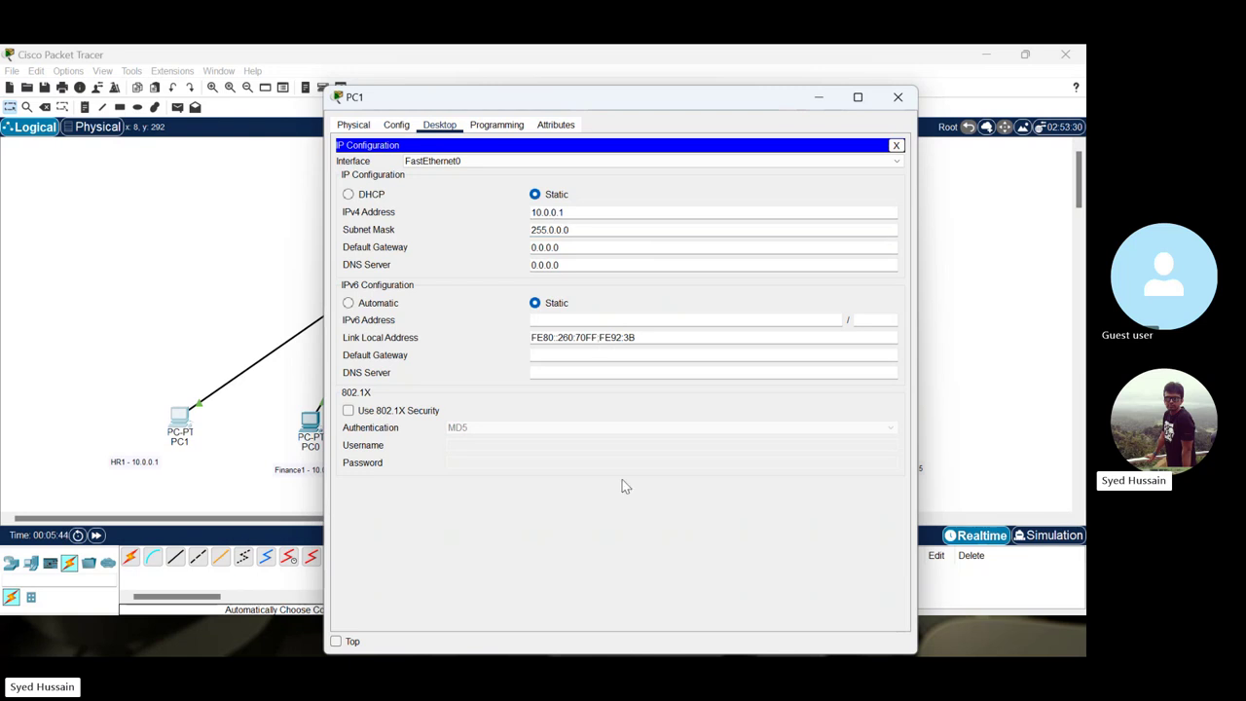
click(900, 98)
- Configure PC0 with the static IPv4 address 10.0.0.4 and the default subnet mask 255.0.0.0
click(311, 423)
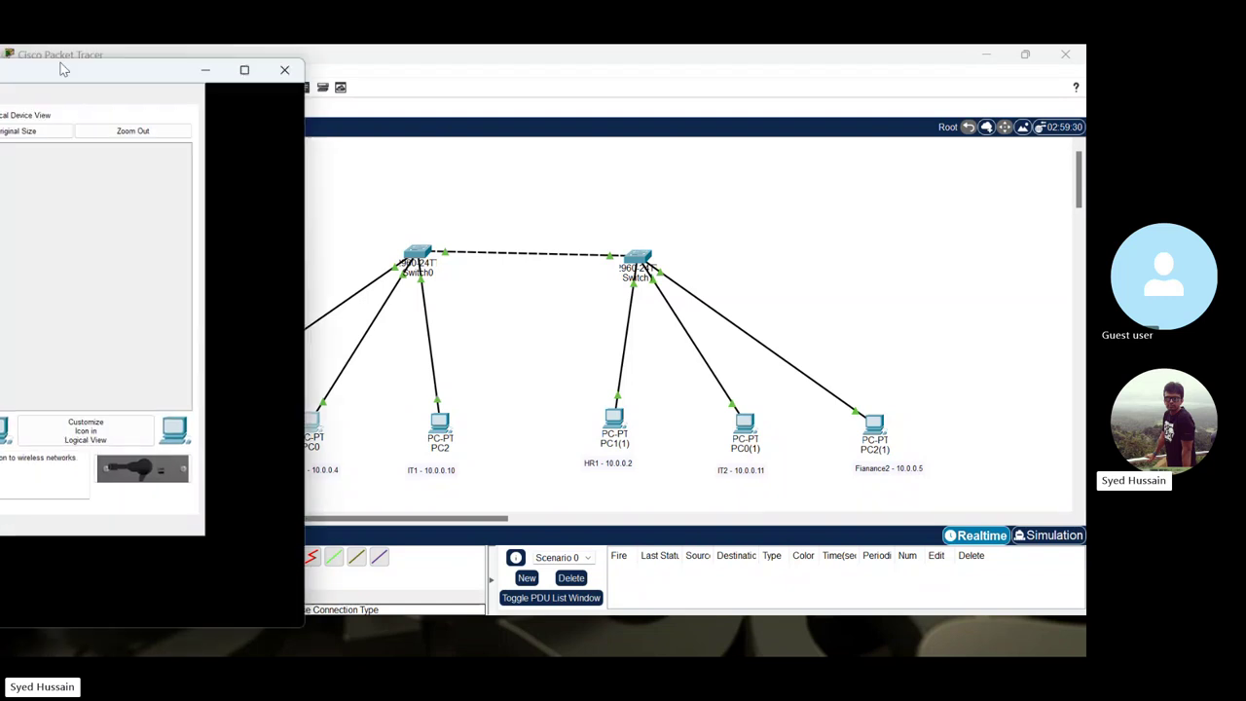
drag(61, 68, 491, 73)
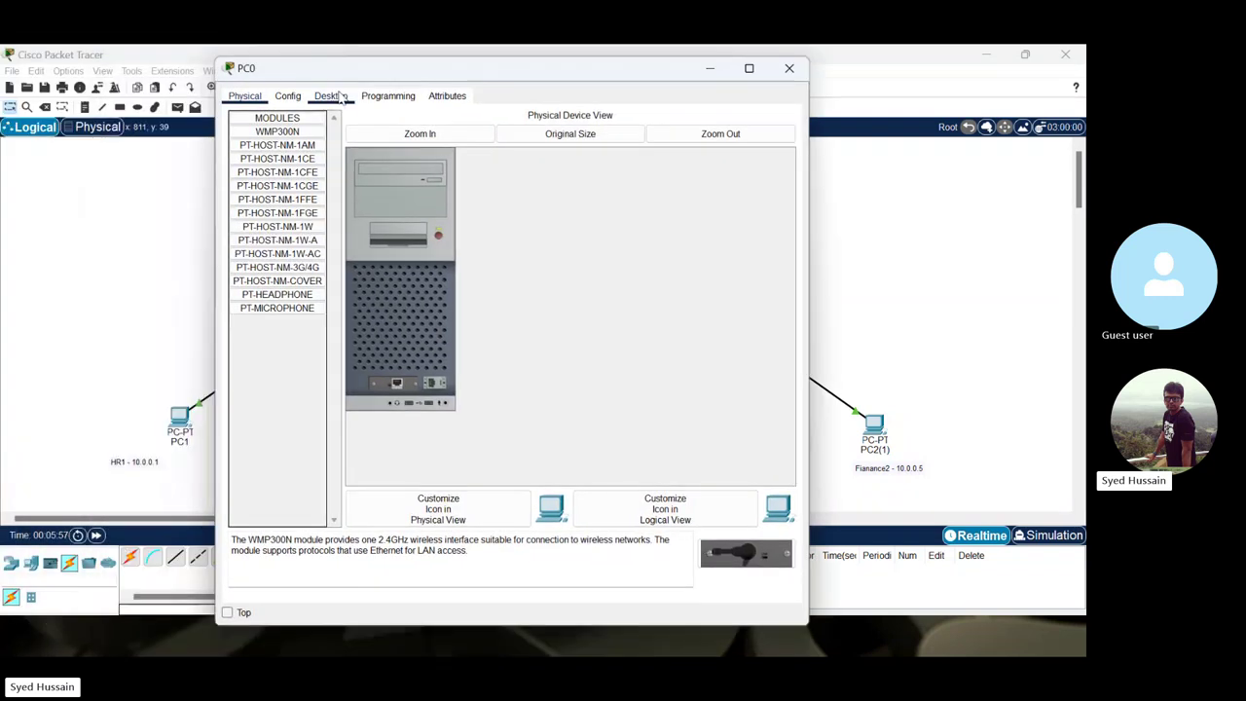
click(330, 95)
click(301, 155)
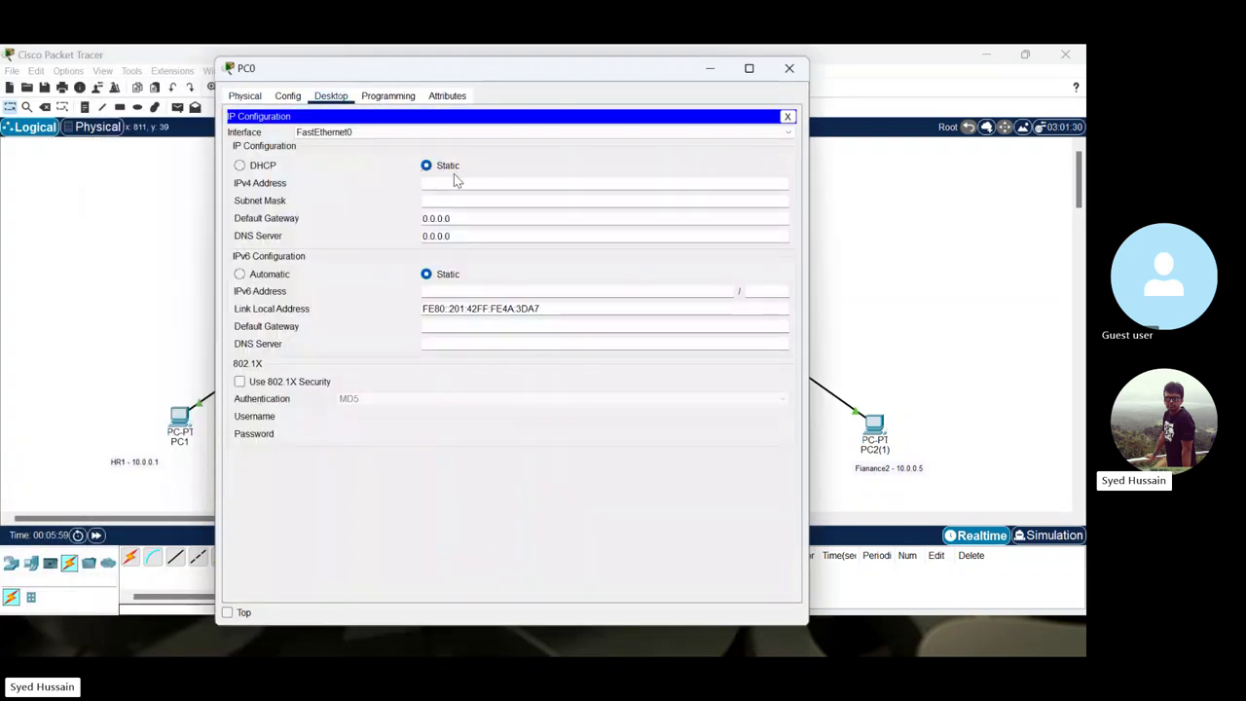
text(10.0.0.2)
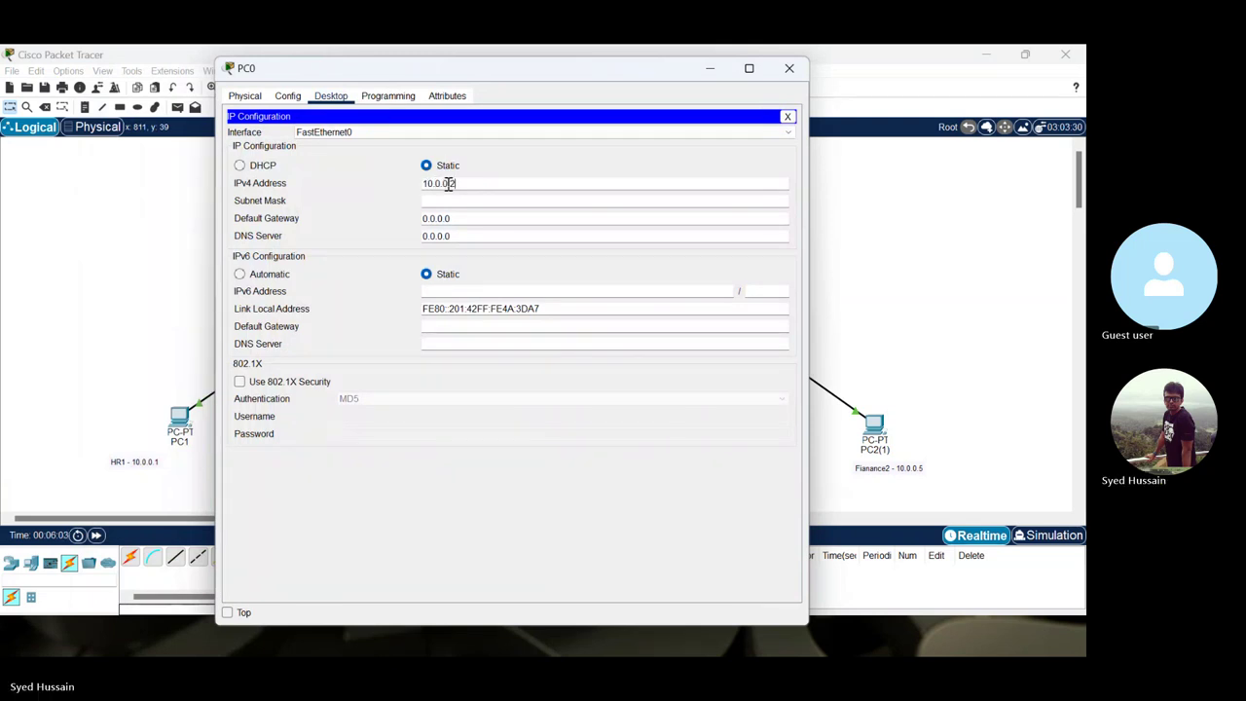
key(BackSpace)
text(4)
key(Tab)
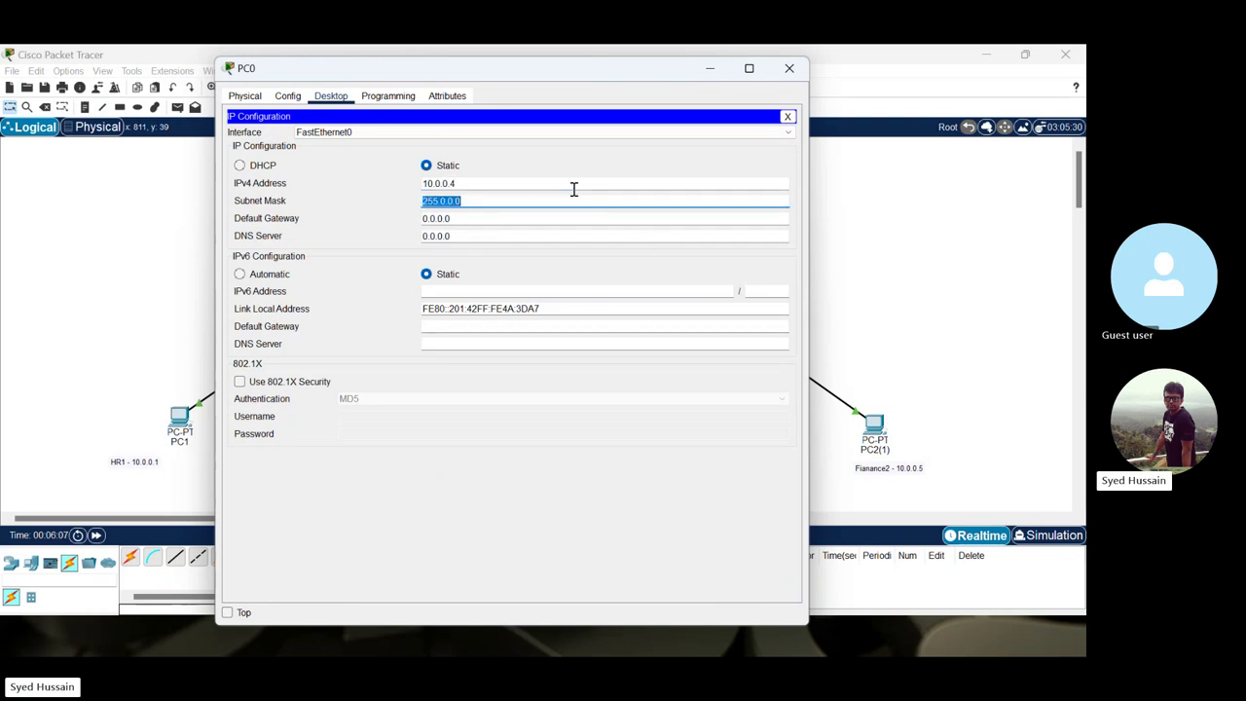
click(787, 69)
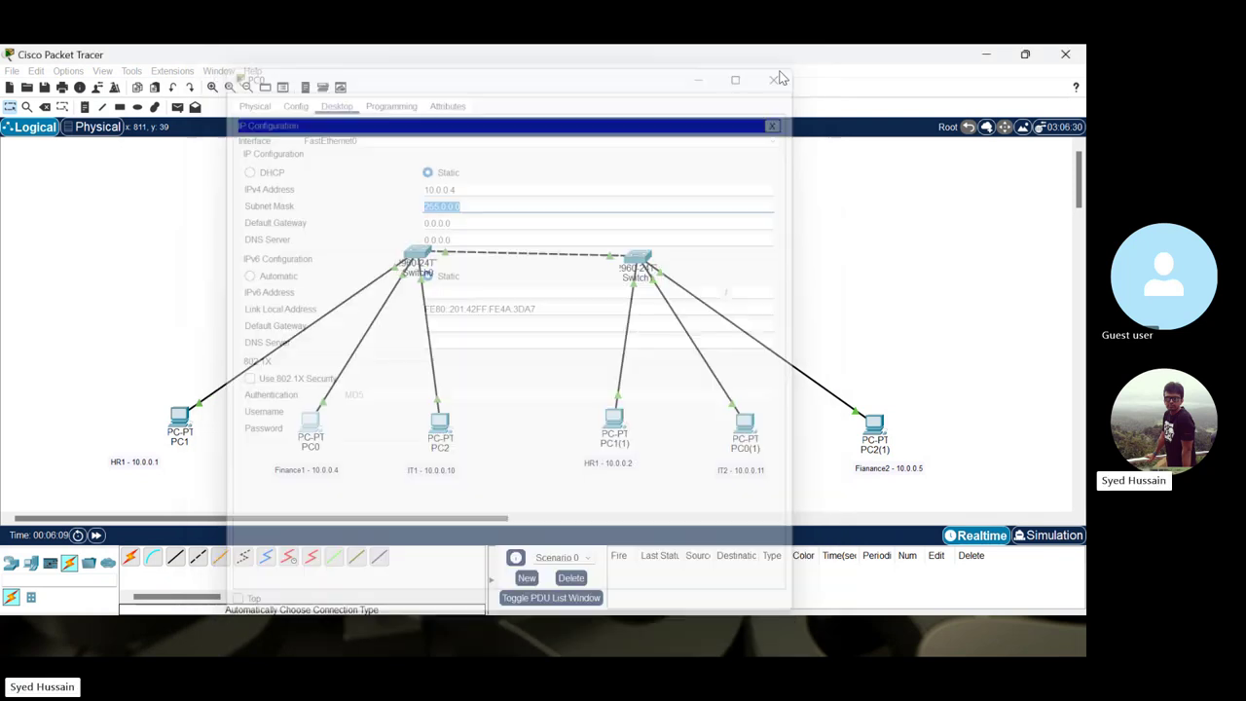
- Configure PC2 with the static IPv4 address 10.0.0.10 and the default subnet mask 255.0.0.0
click(440, 424)
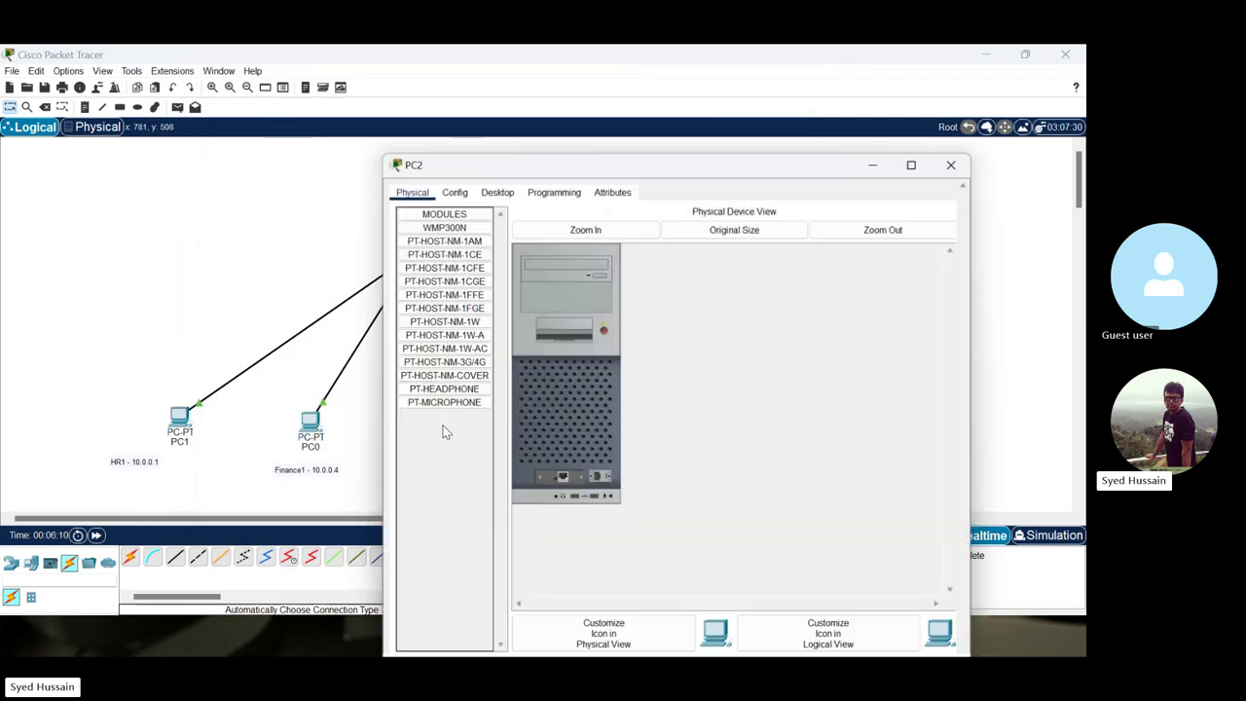
click(496, 189)
click(469, 243)
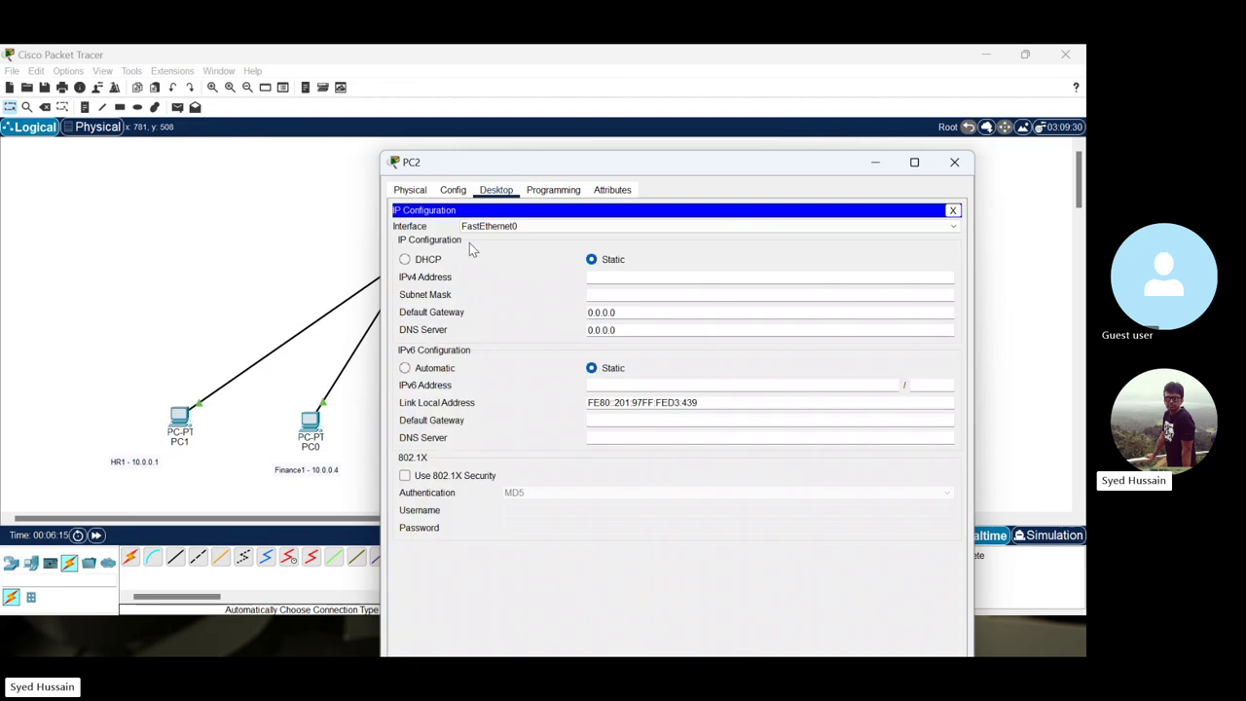
click(598, 278)
text(10.0.0.1)
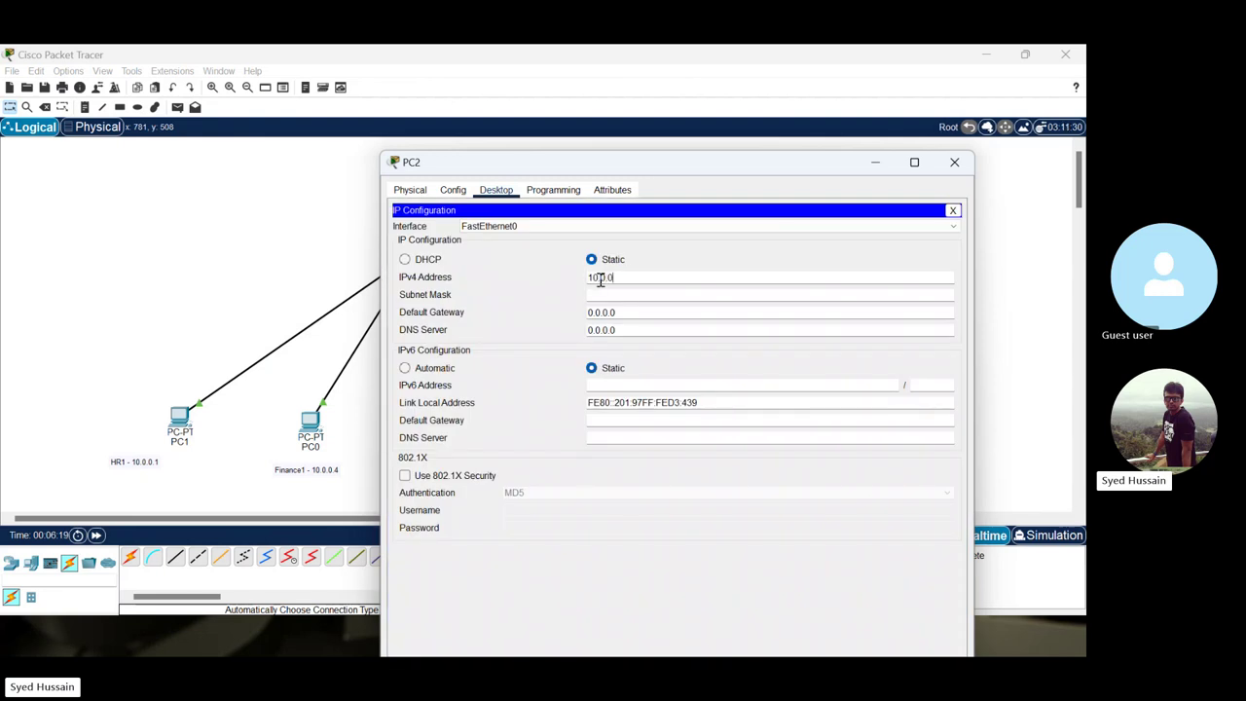
text(0)
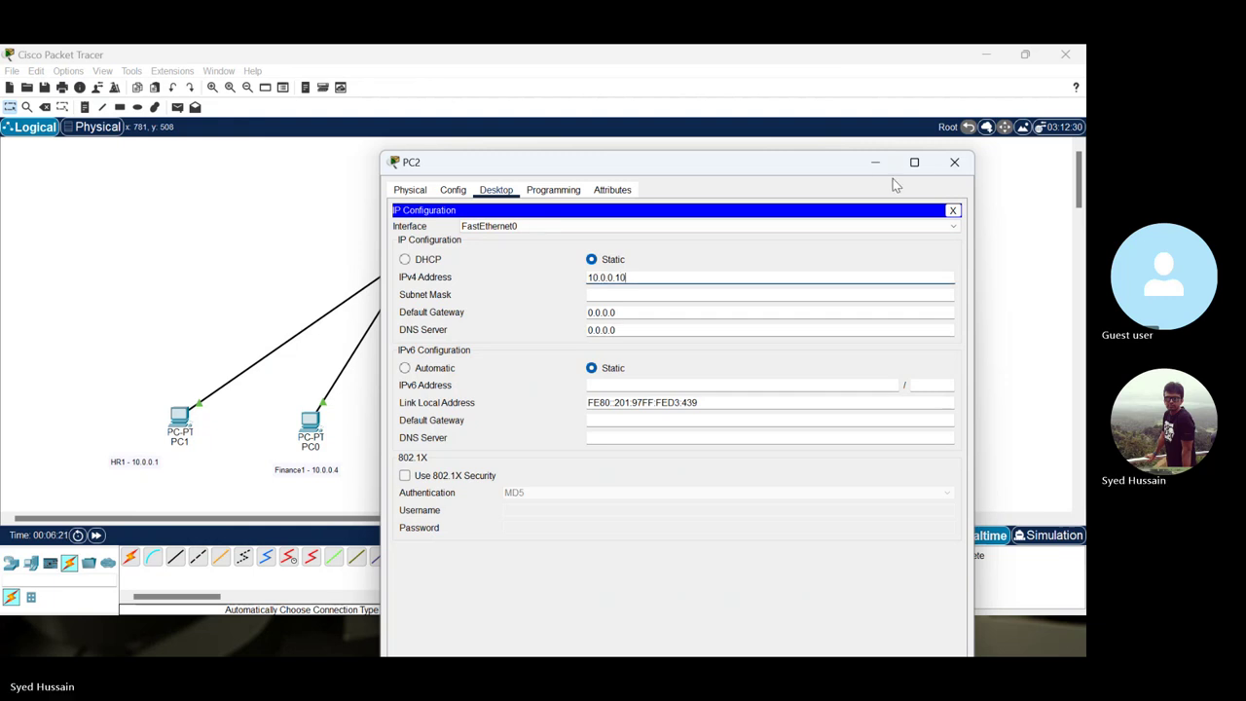
key(Tab)
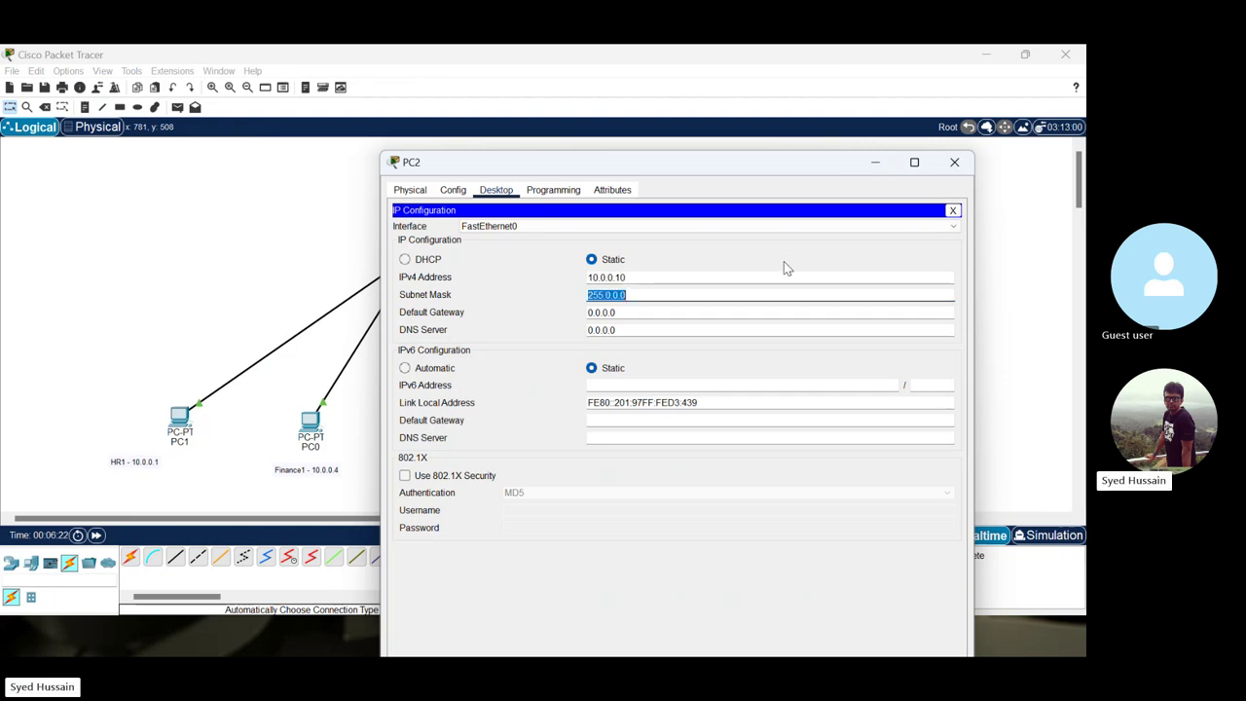
click(950, 166)
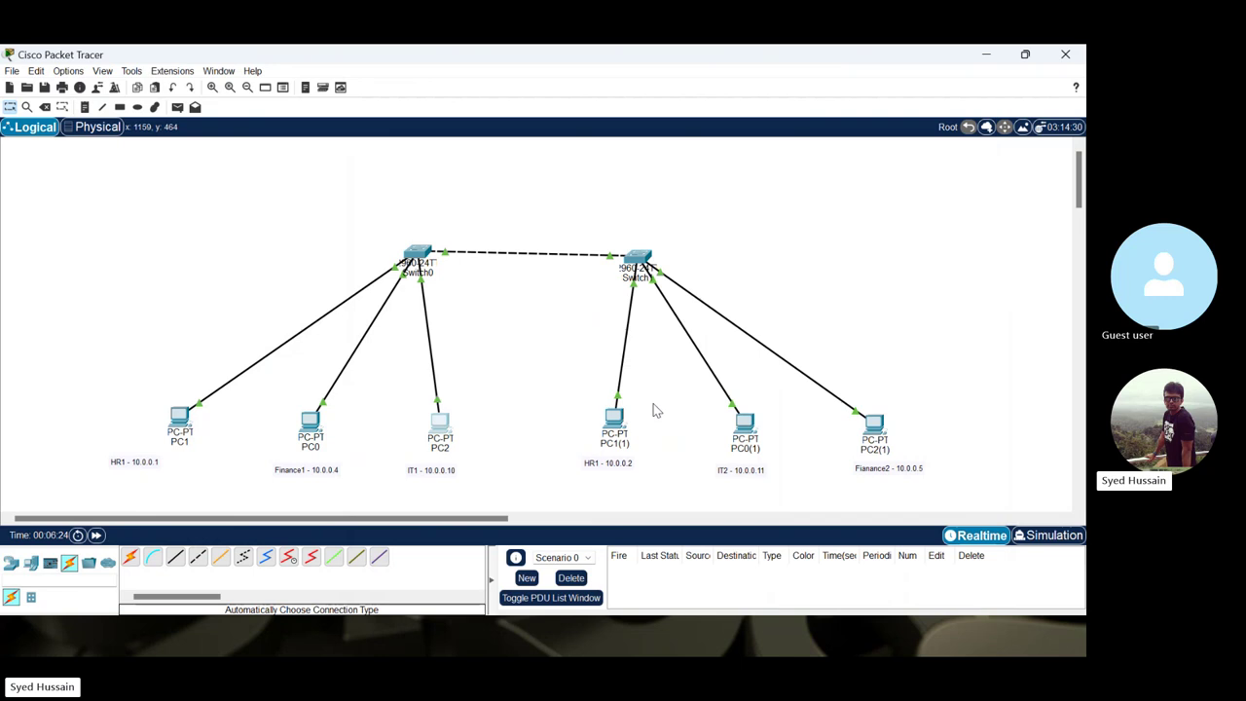
- Configure PC1(1) with the static IPv4 address 10.0.0.2 and the default subnet mask 255.0.0.0
click(606, 433)
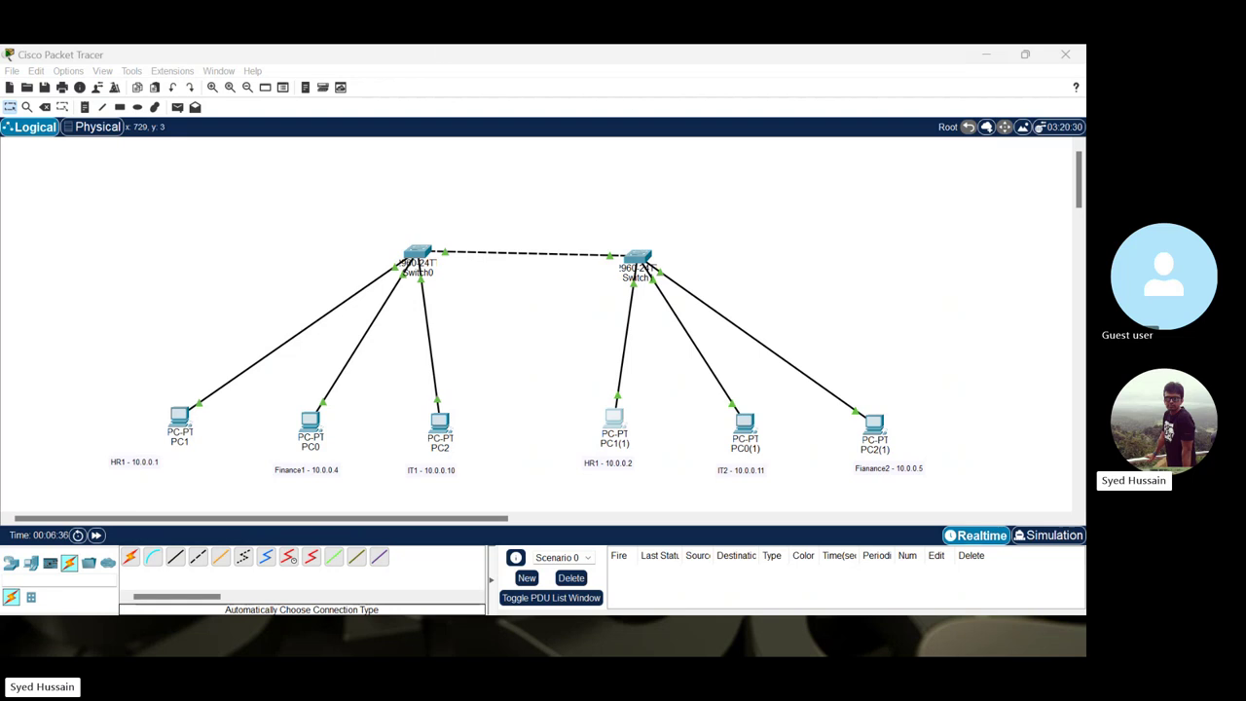
click(614, 419)
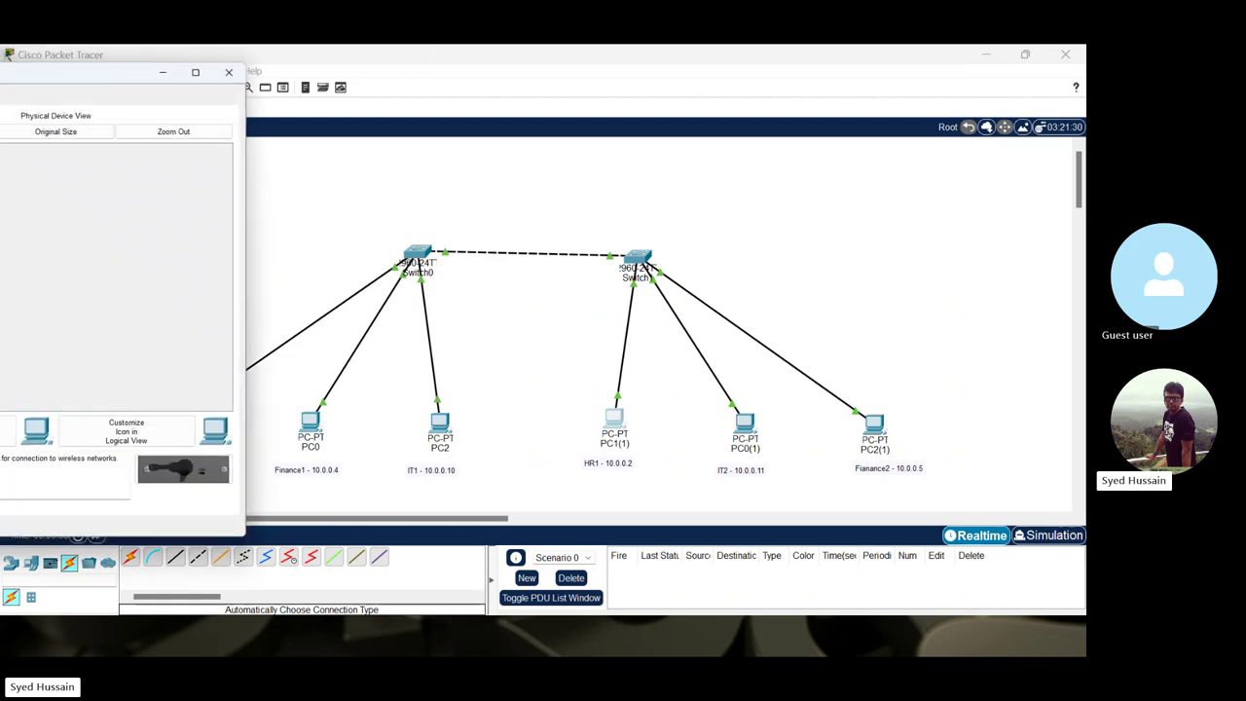
drag(573, 97, 635, 96)
click(406, 113)
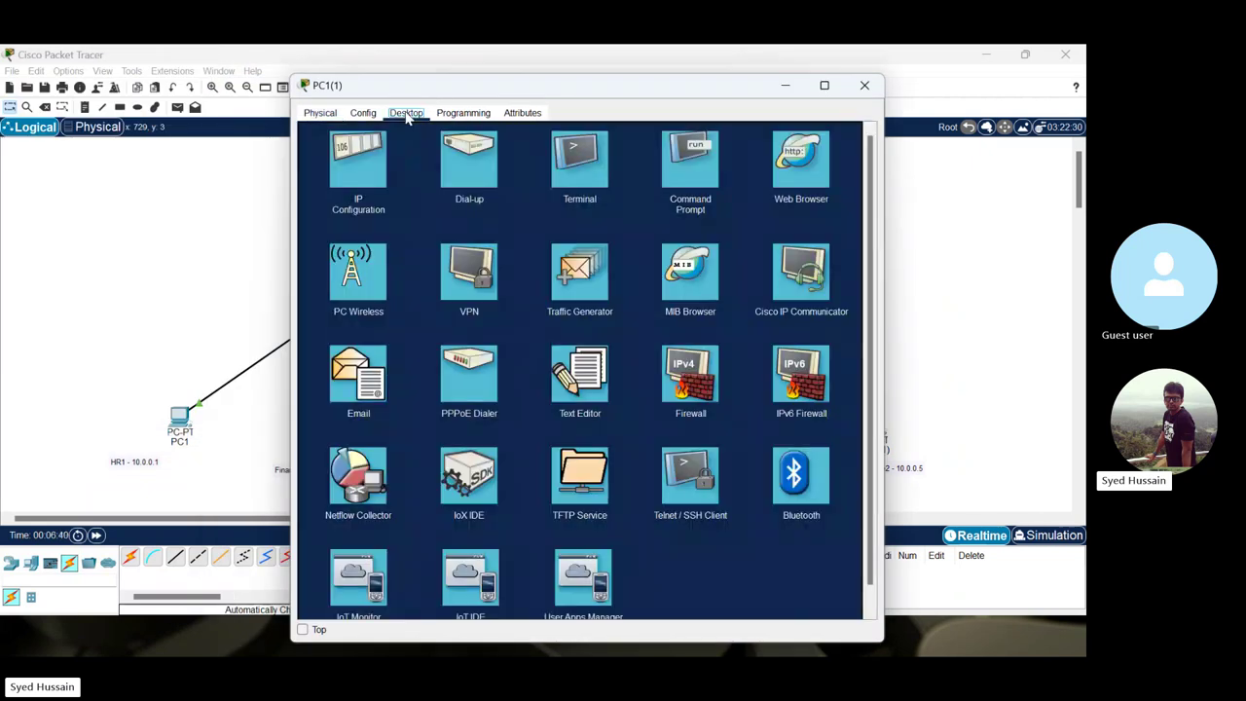
click(367, 183)
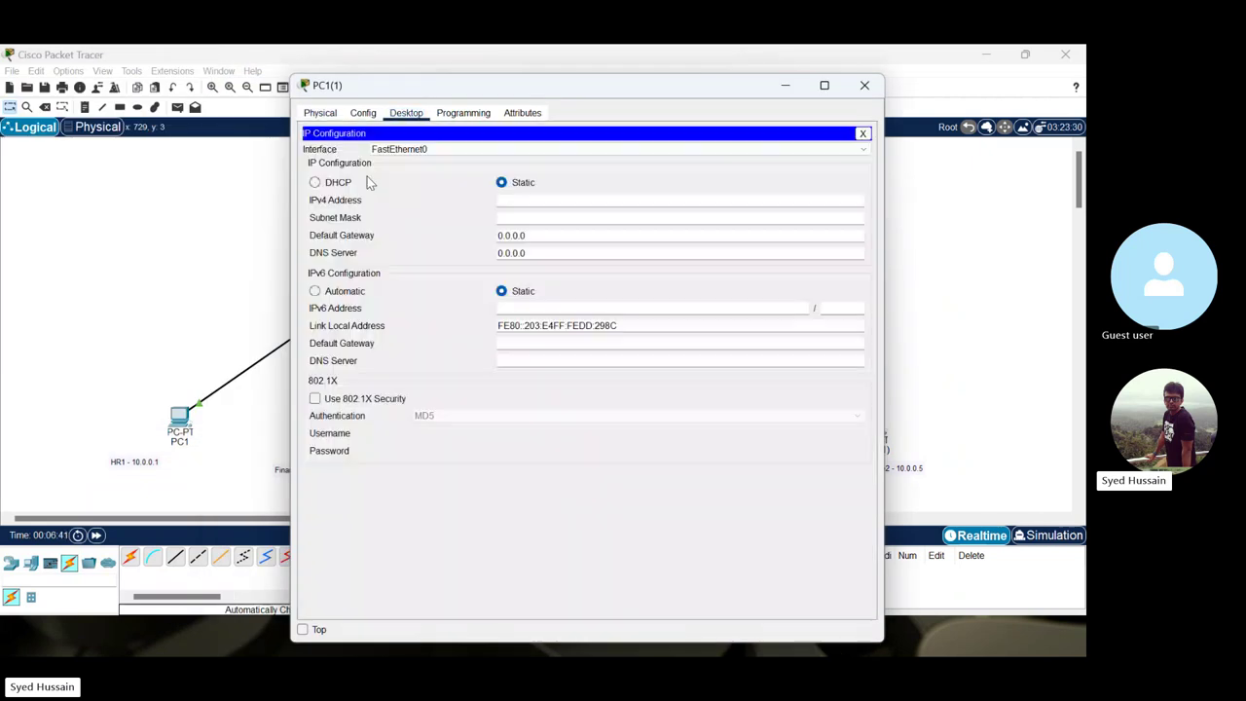
click(530, 199)
text(10)
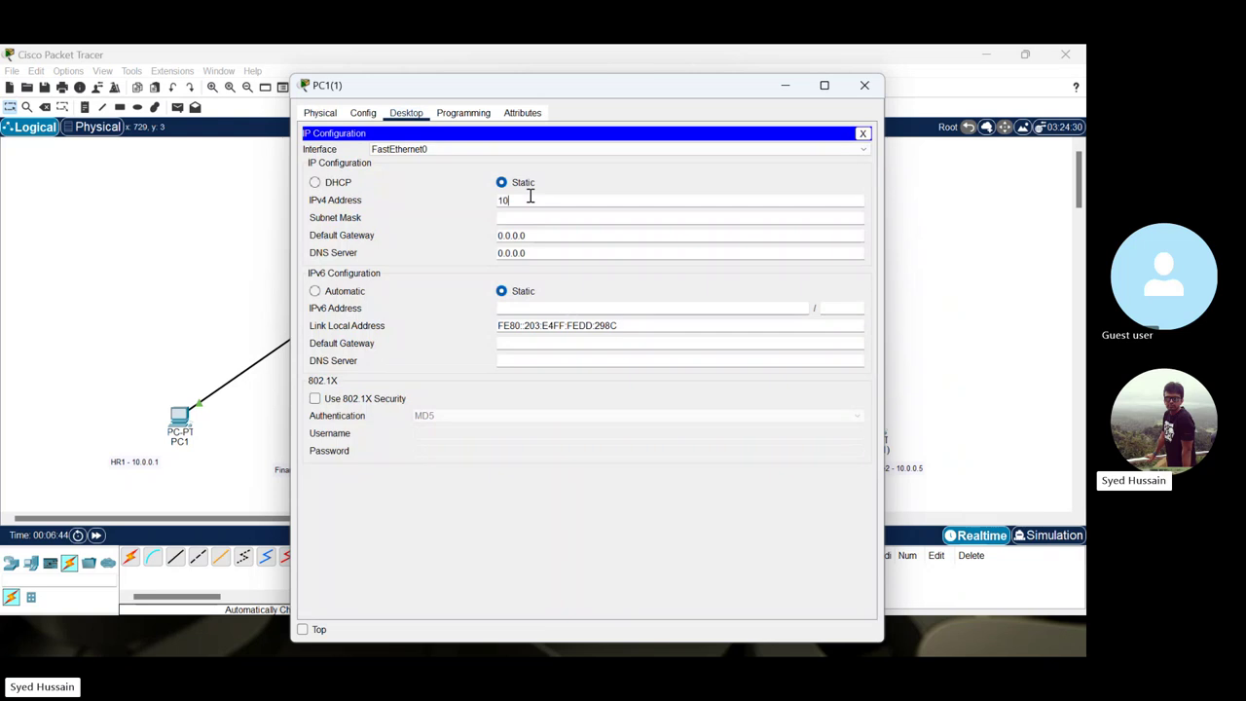
text(.0)
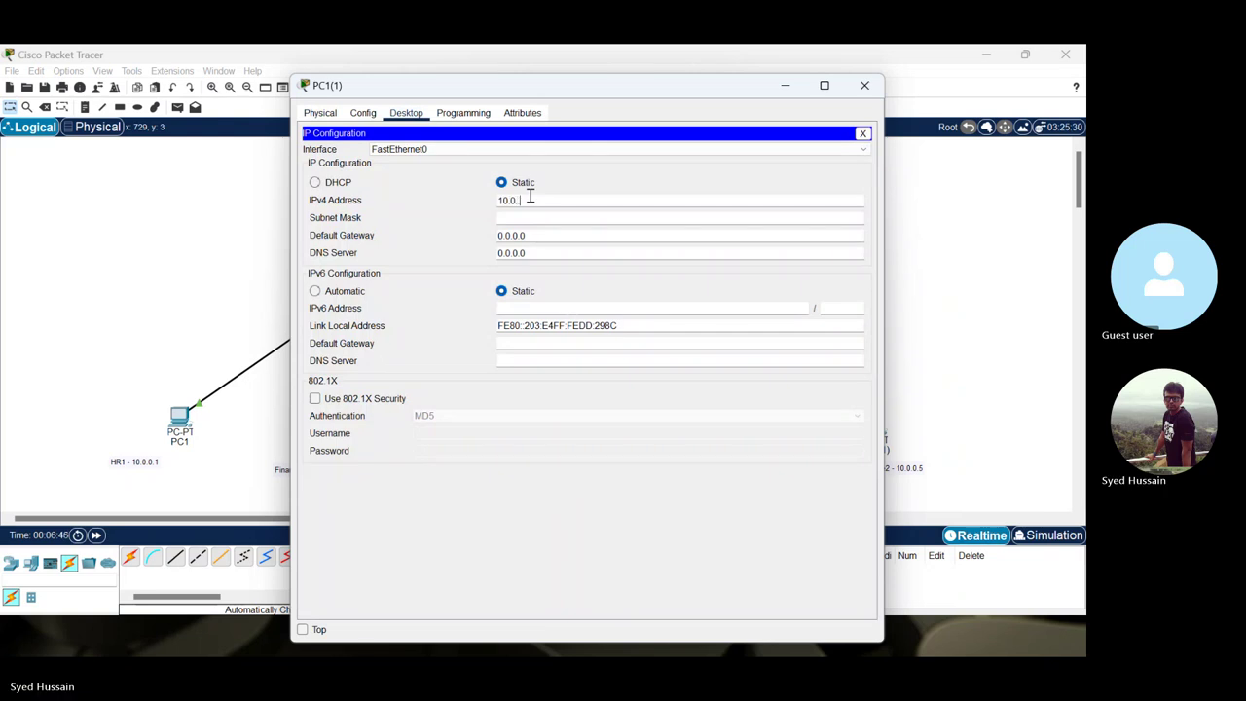
text(.0.2)
key(Tab)
key(Tab)
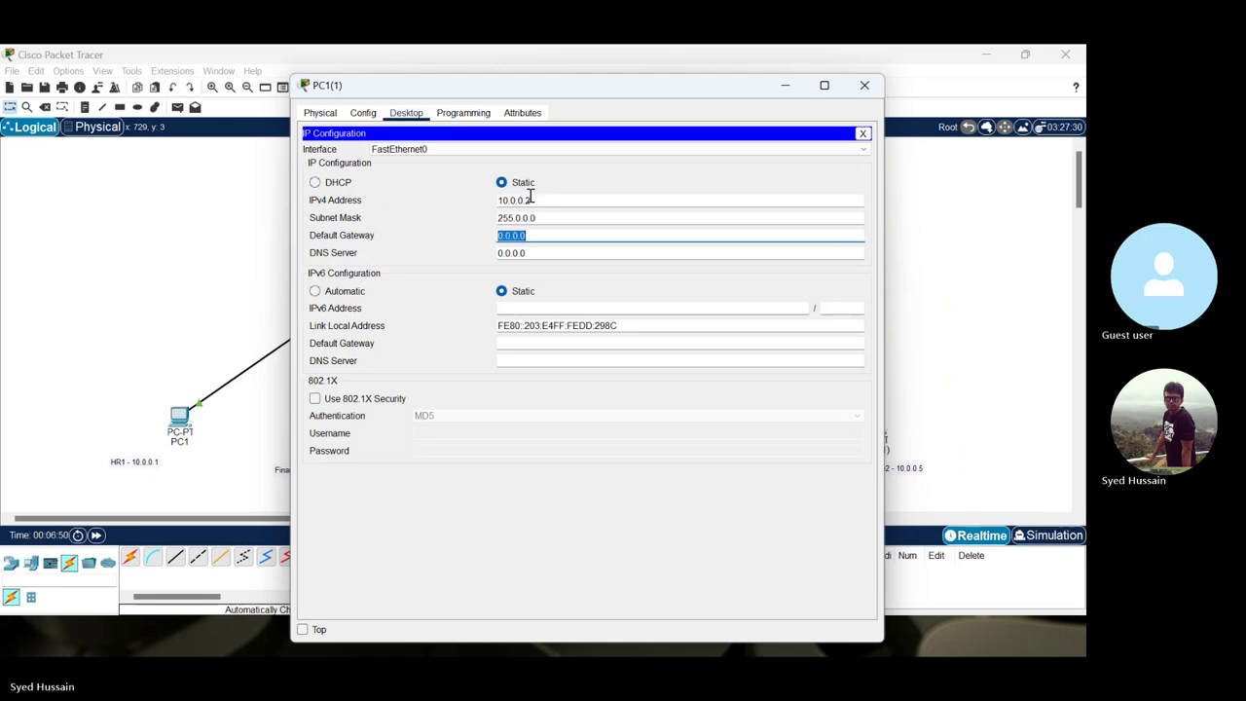
click(865, 85)
- Configure PC0(1) with the static IPv4 address 10.0.0.11 and the default subnet mask 255.0.0.0
click(744, 428)
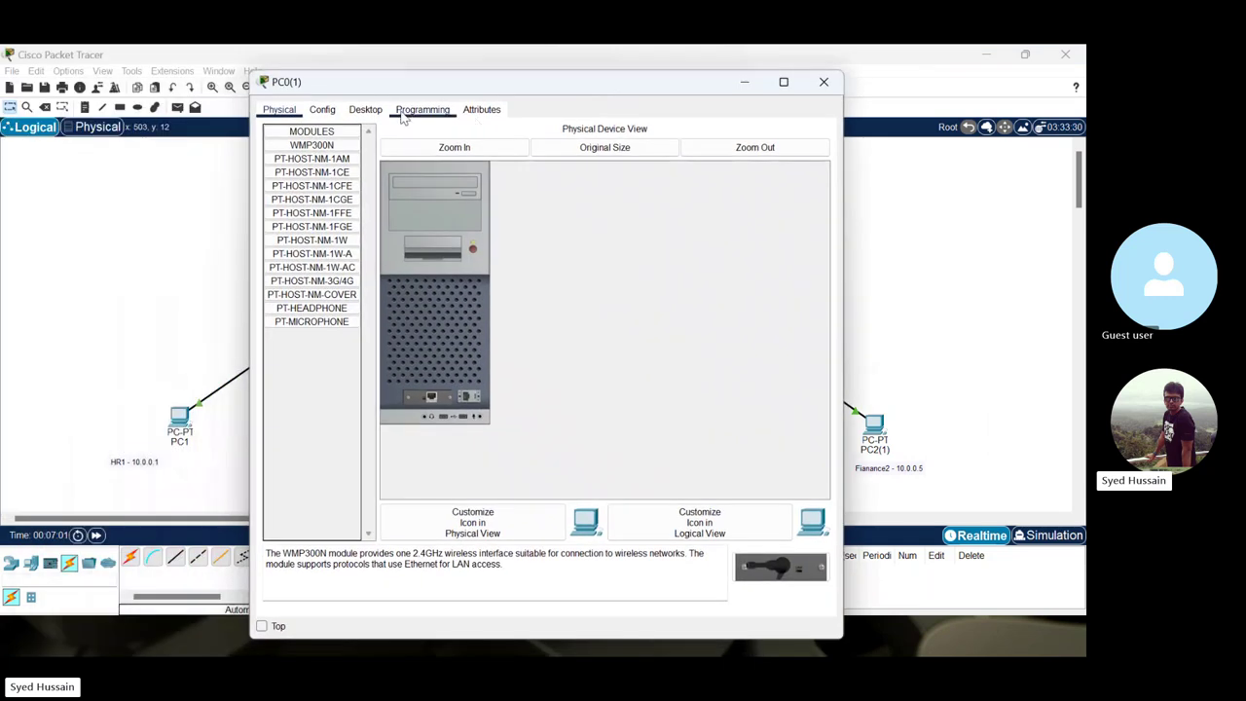
click(379, 114)
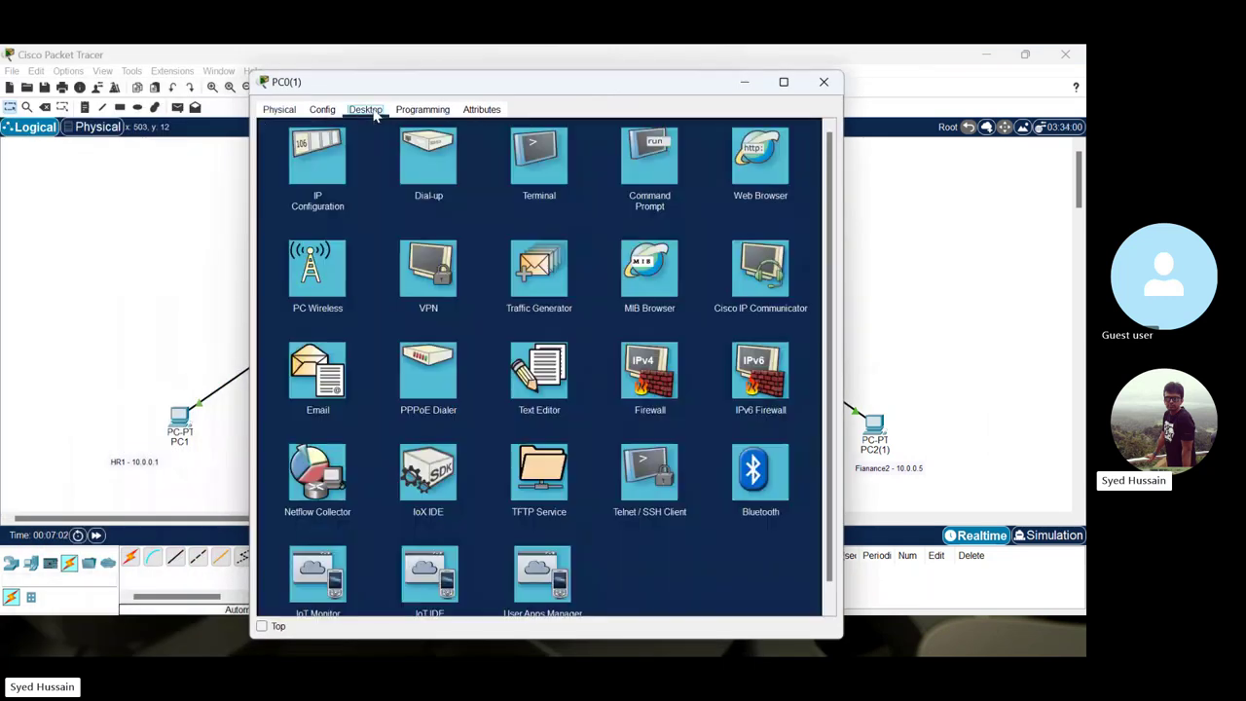
click(317, 163)
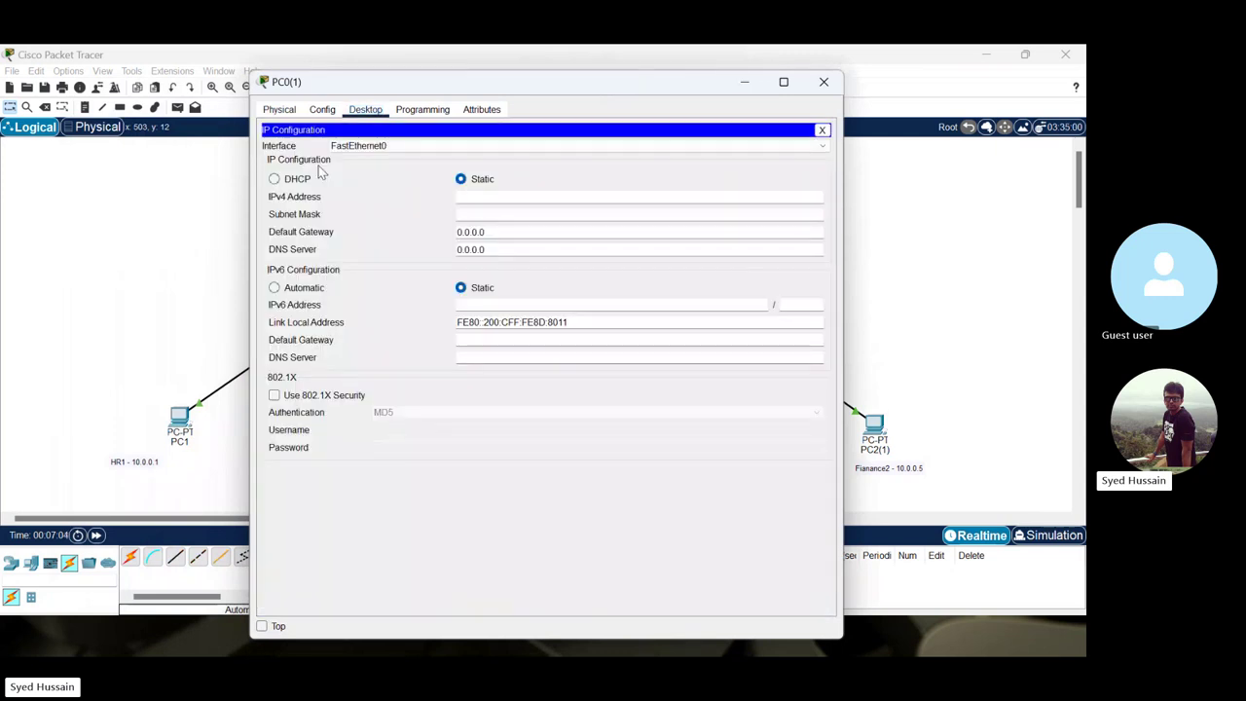
click(497, 196)
text(10.)
text(.0)
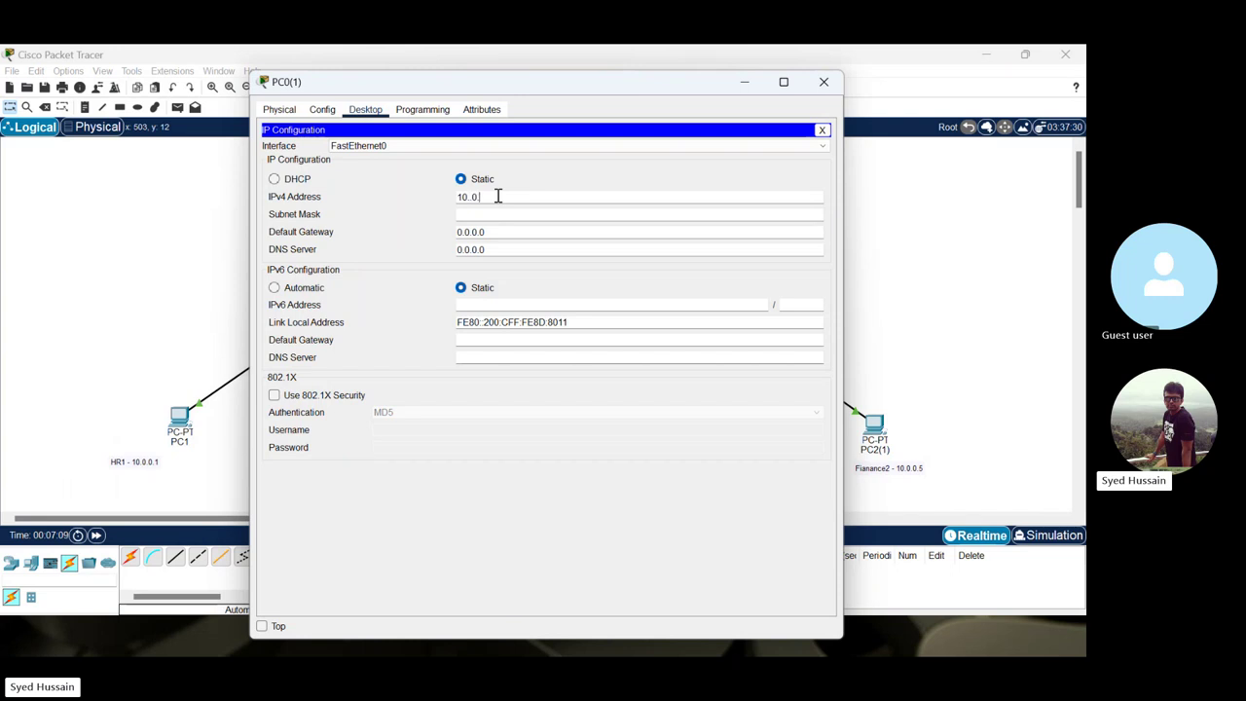
key(BackSpace)
text(.)
text(0.)
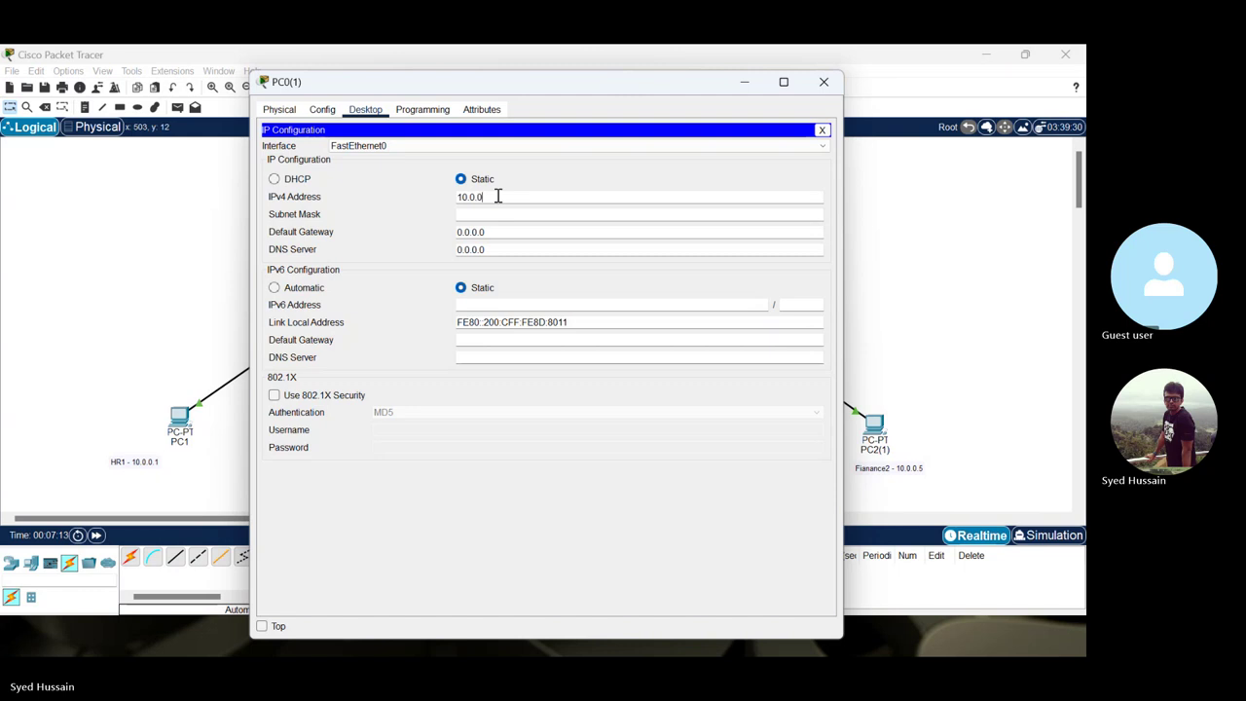
text(5)
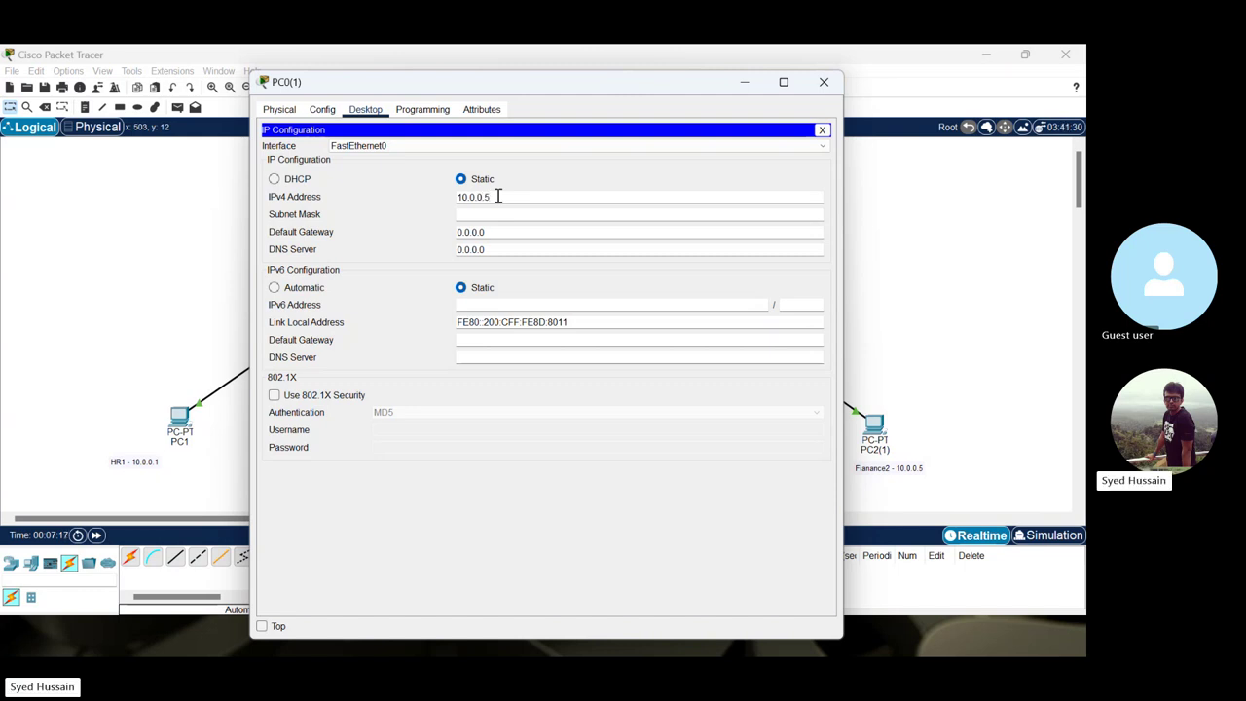
key(BackSpace)
key(BackSpace)
text(.11)
key(Tab)
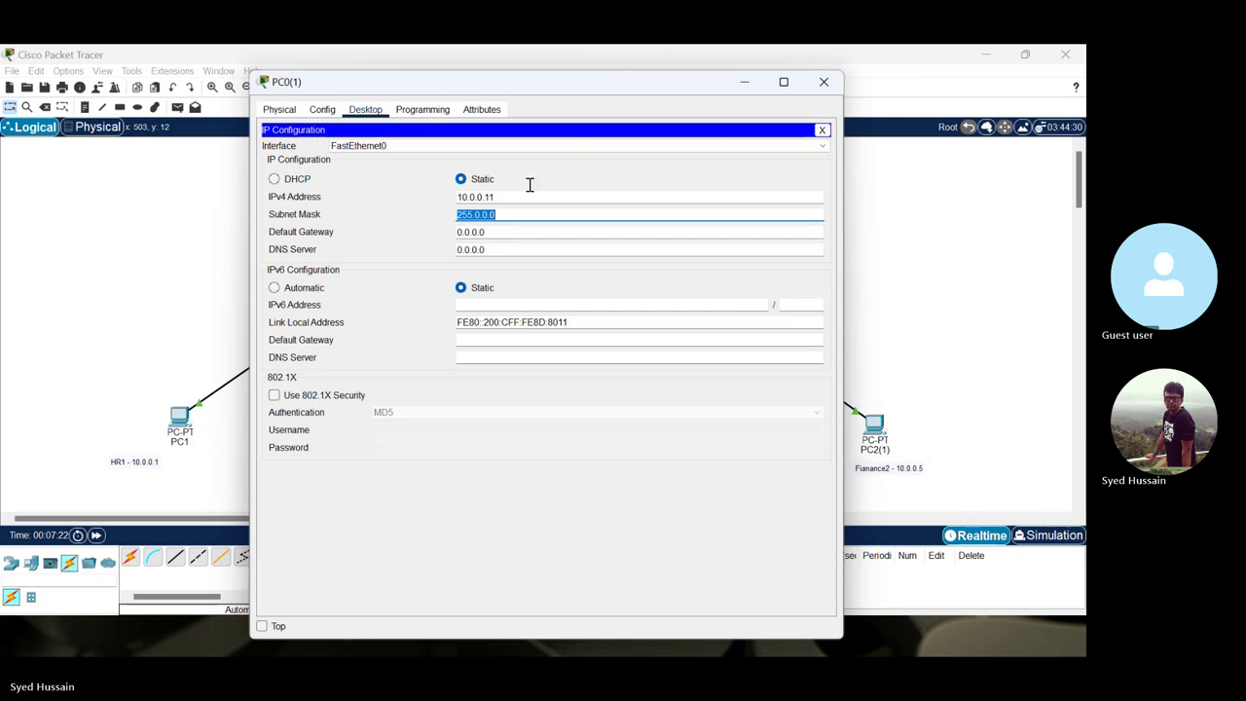
key(Tab)
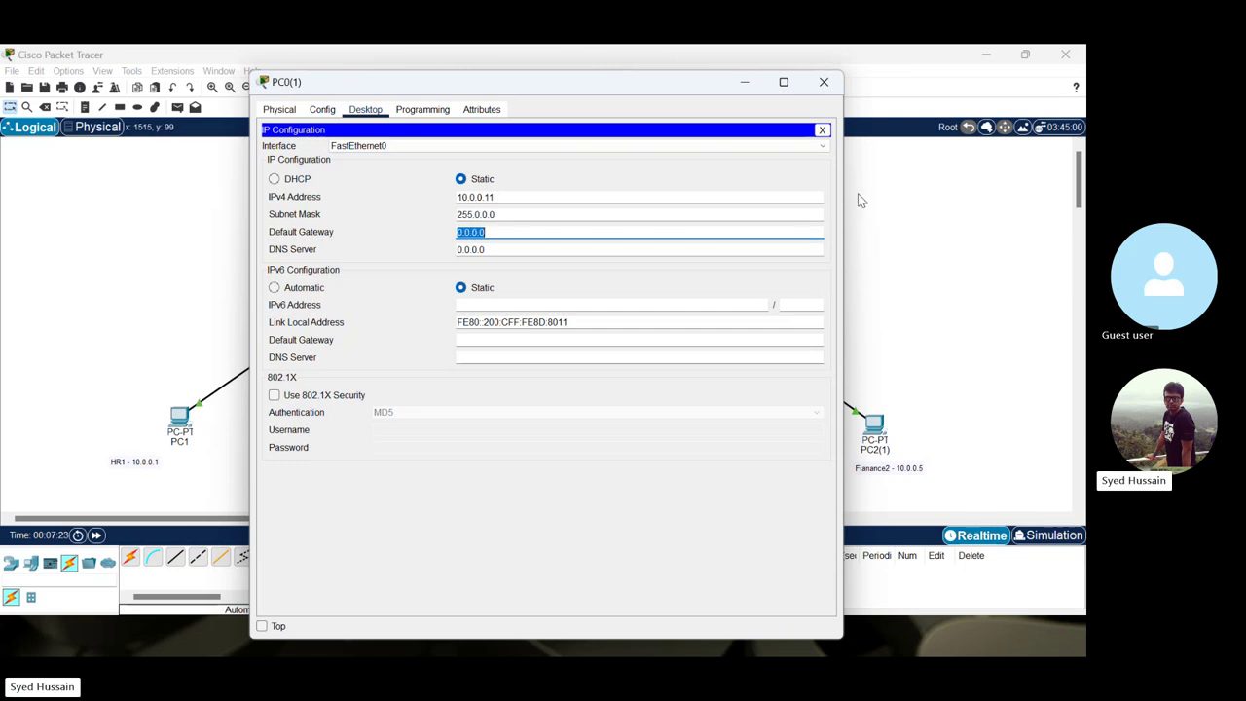
click(824, 82)
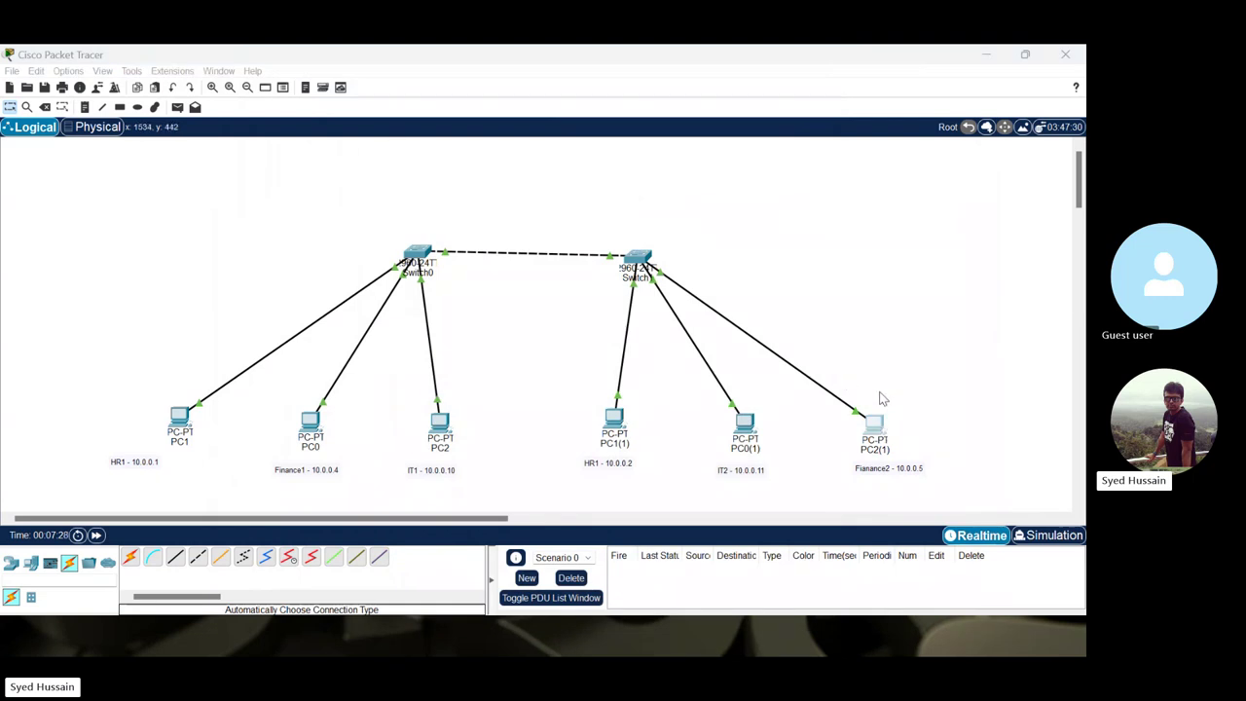
- Configure PC2(1) with the static IPv4 address 10.0.0.5 and the default subnet mask 255.0.0.0
click(879, 431)
drag(0, 59, 429, 60)
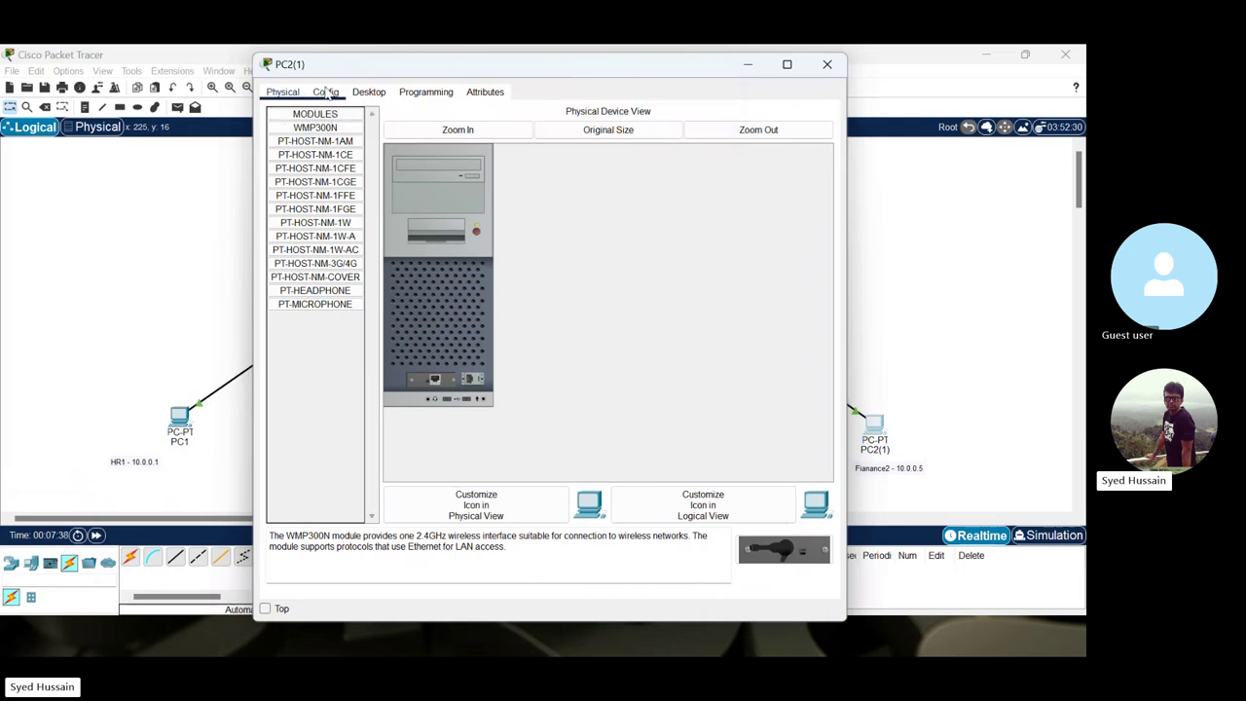
click(326, 91)
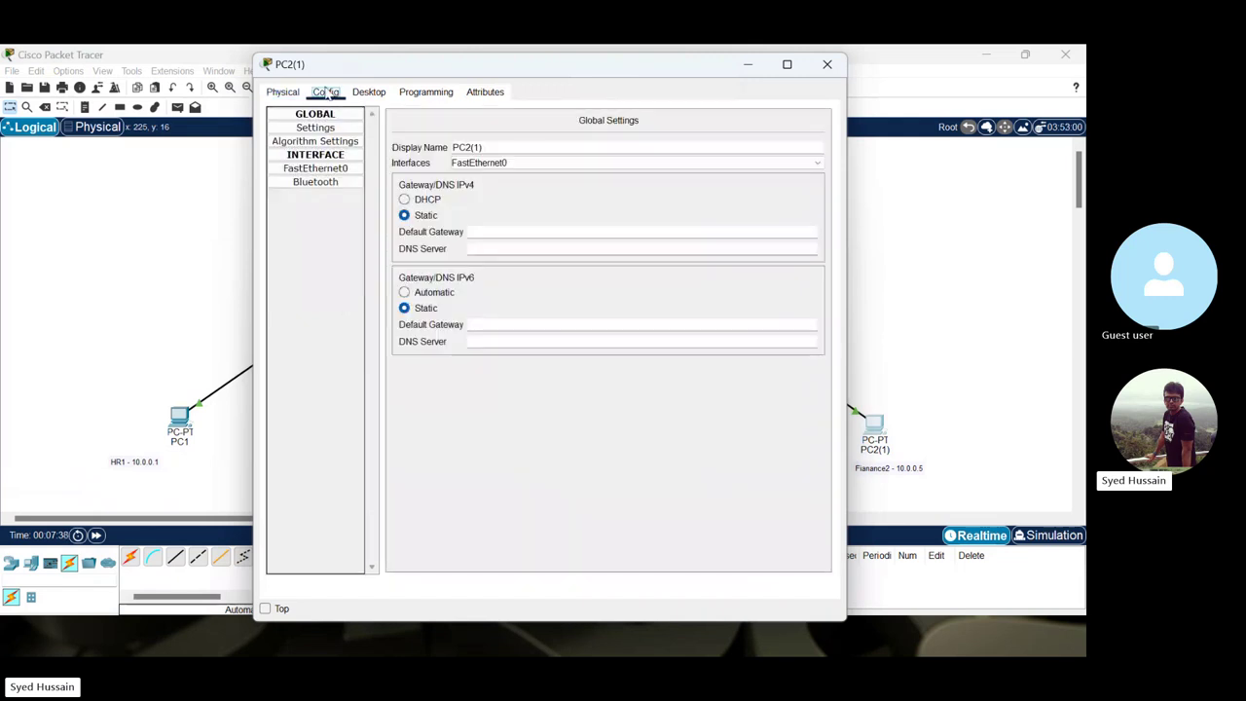
click(477, 148)
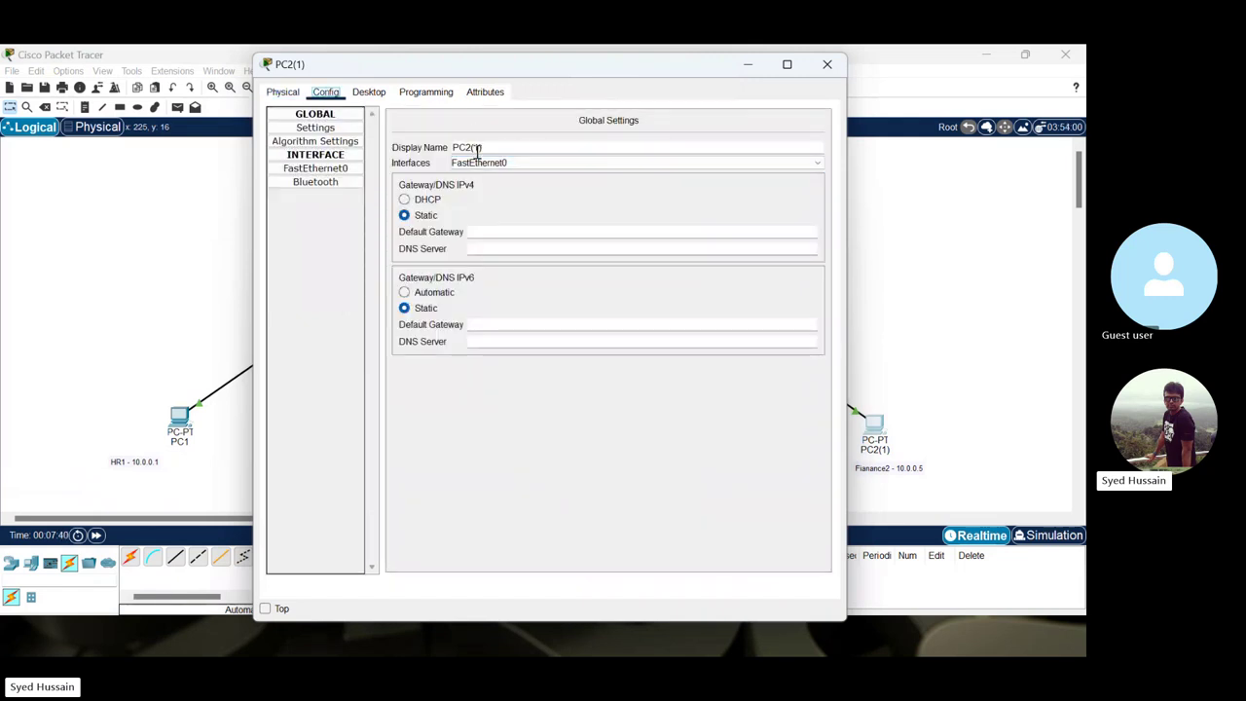
click(369, 91)
click(348, 131)
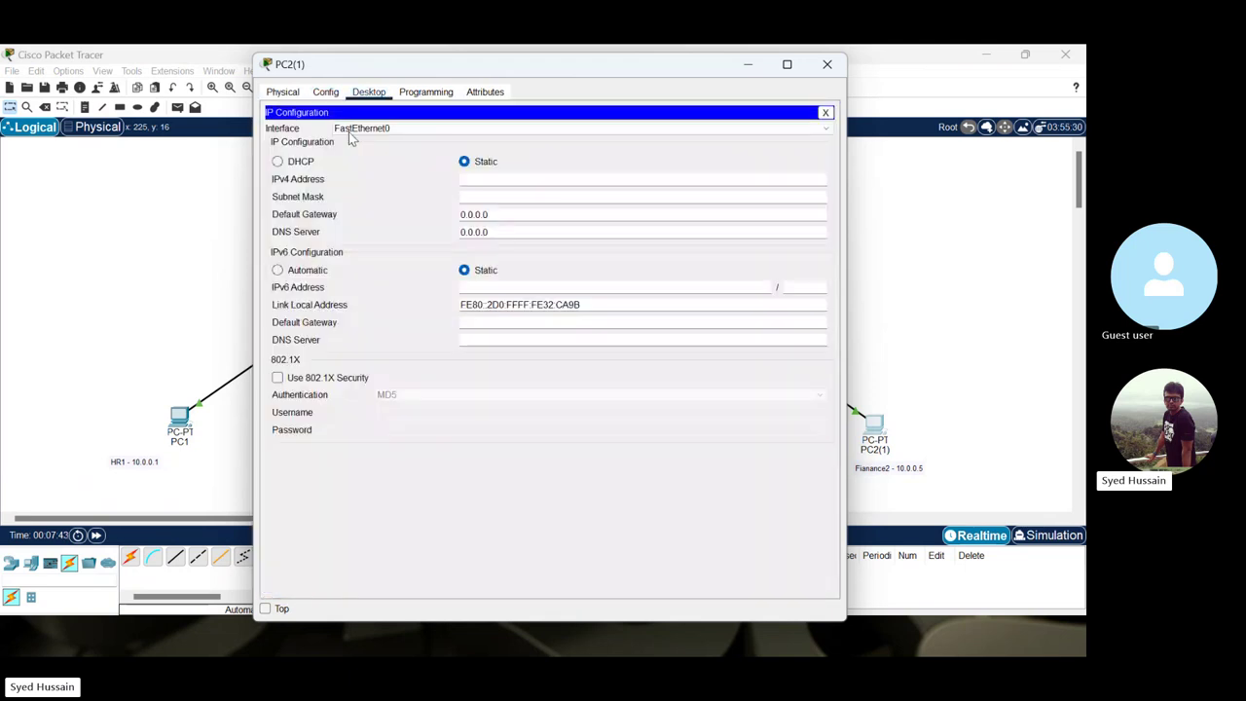
click(479, 178)
text(10.0.0.5)
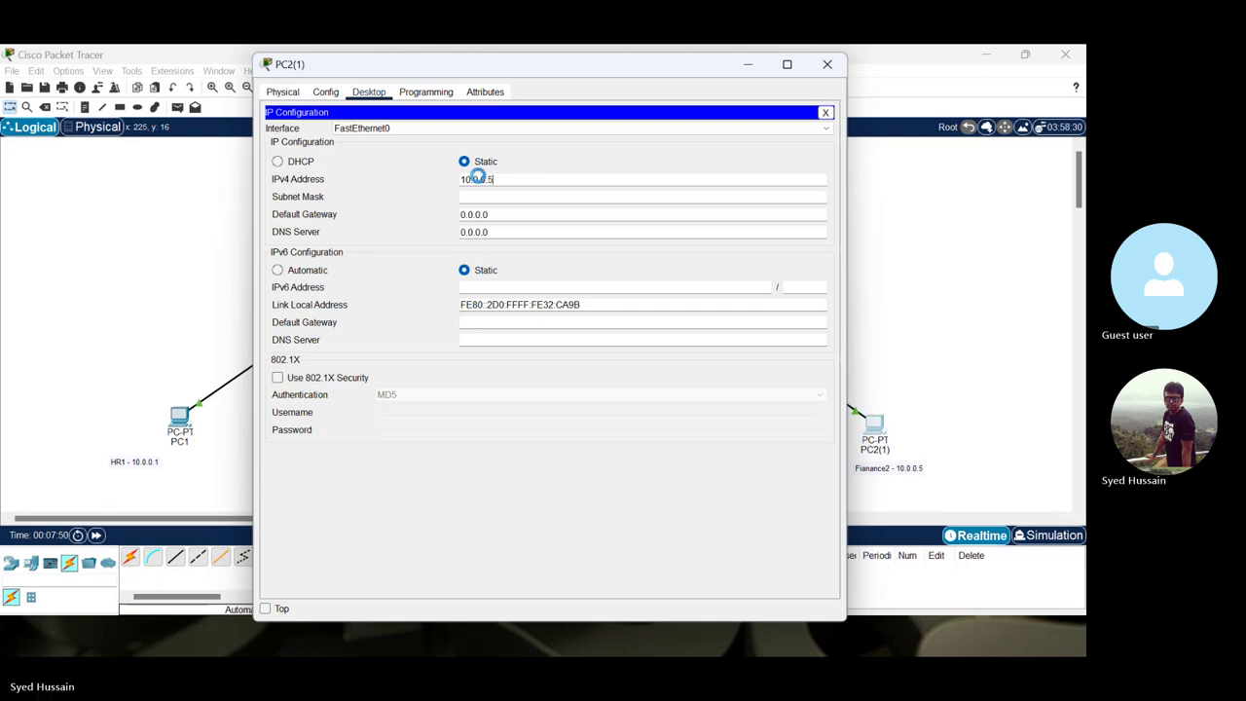
key(Tab)
key(Tab)
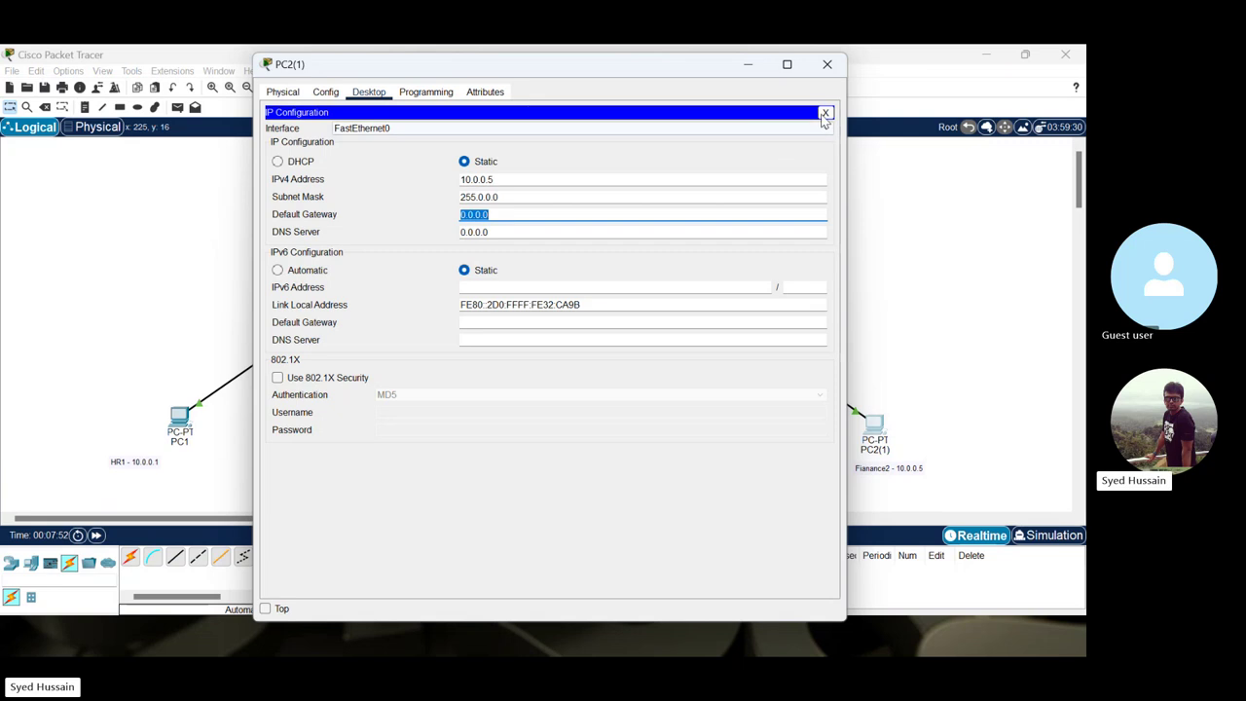
click(825, 66)
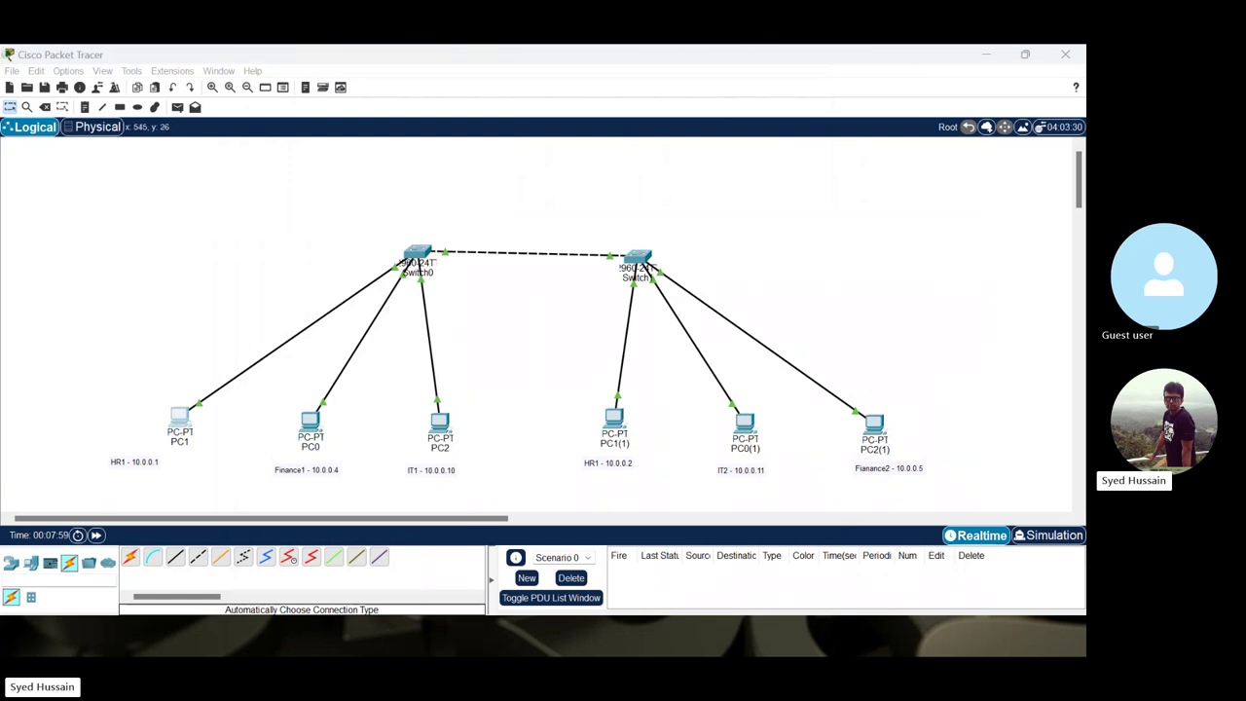
- Open PC1's Command Prompt and ping 10.0.0.2 to test the connection to PC1(1)
drag(0, 112, 401, 62)
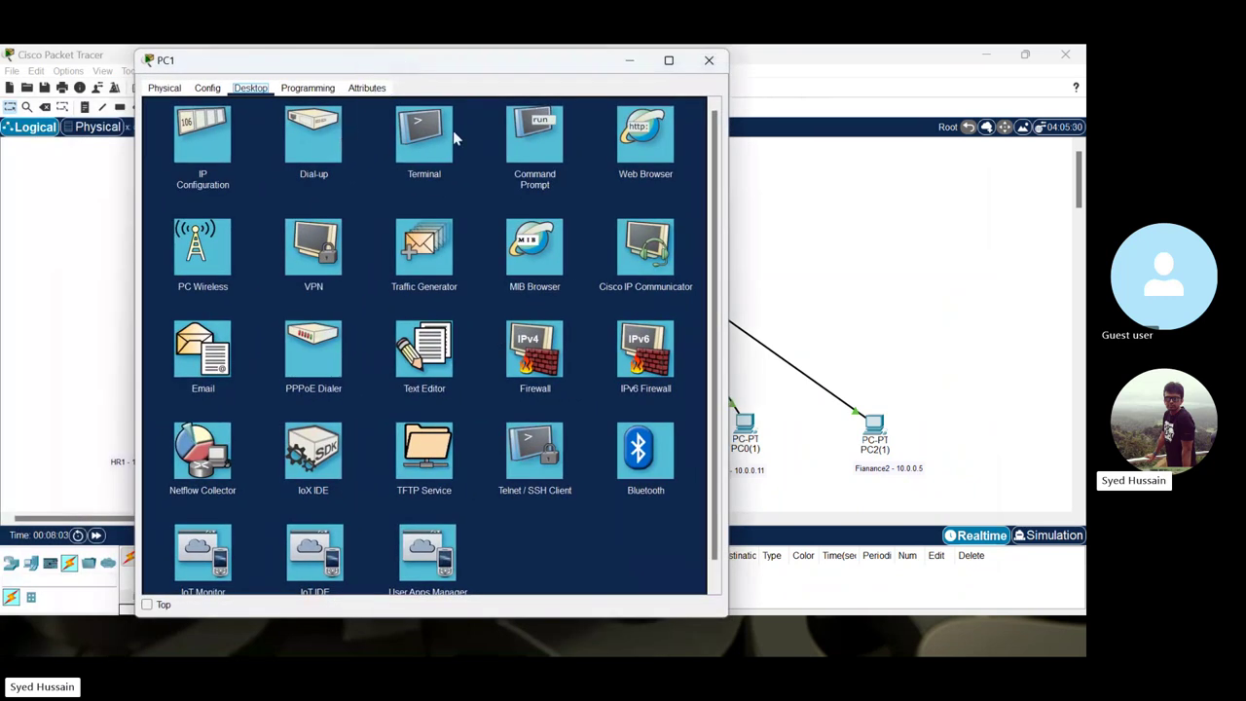
click(528, 137)
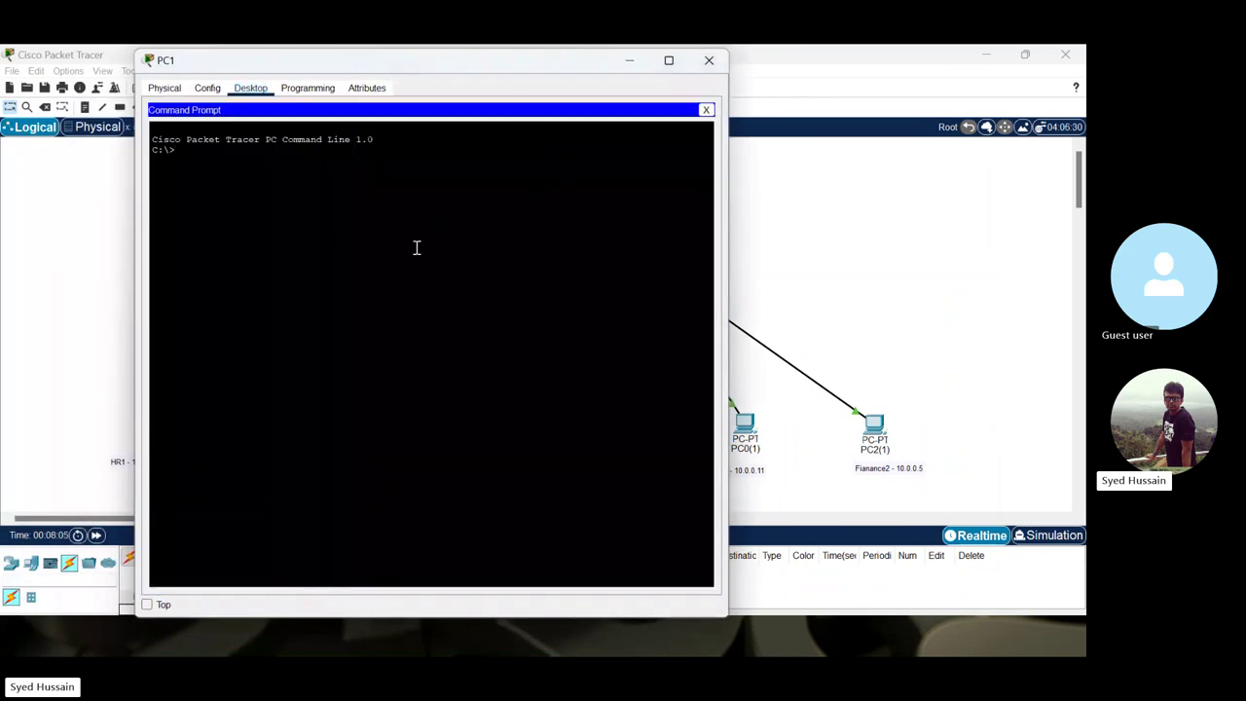
text(PING 10.0.0.2)
key(Return)
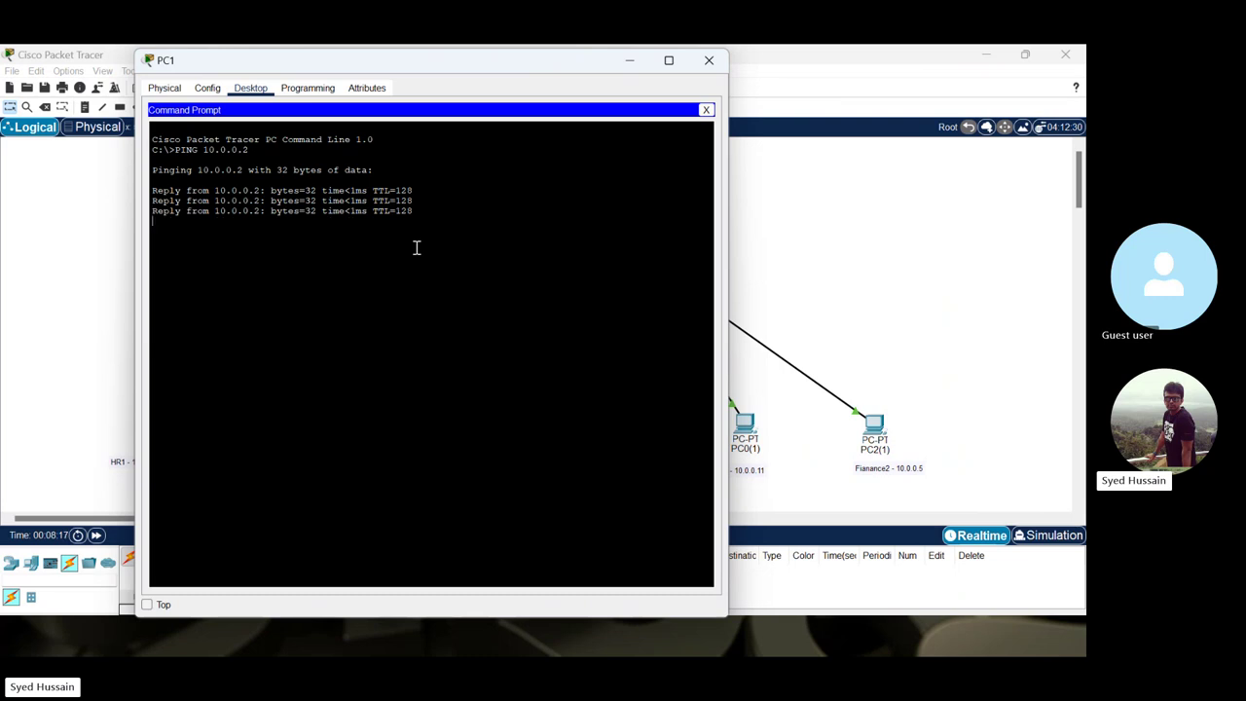
- Ping the two Finance PCs at 10.0.0.4 and 10.0.0.5 from PC1's Command Prompt
key(Up)
key(BackSpace)
text(4)
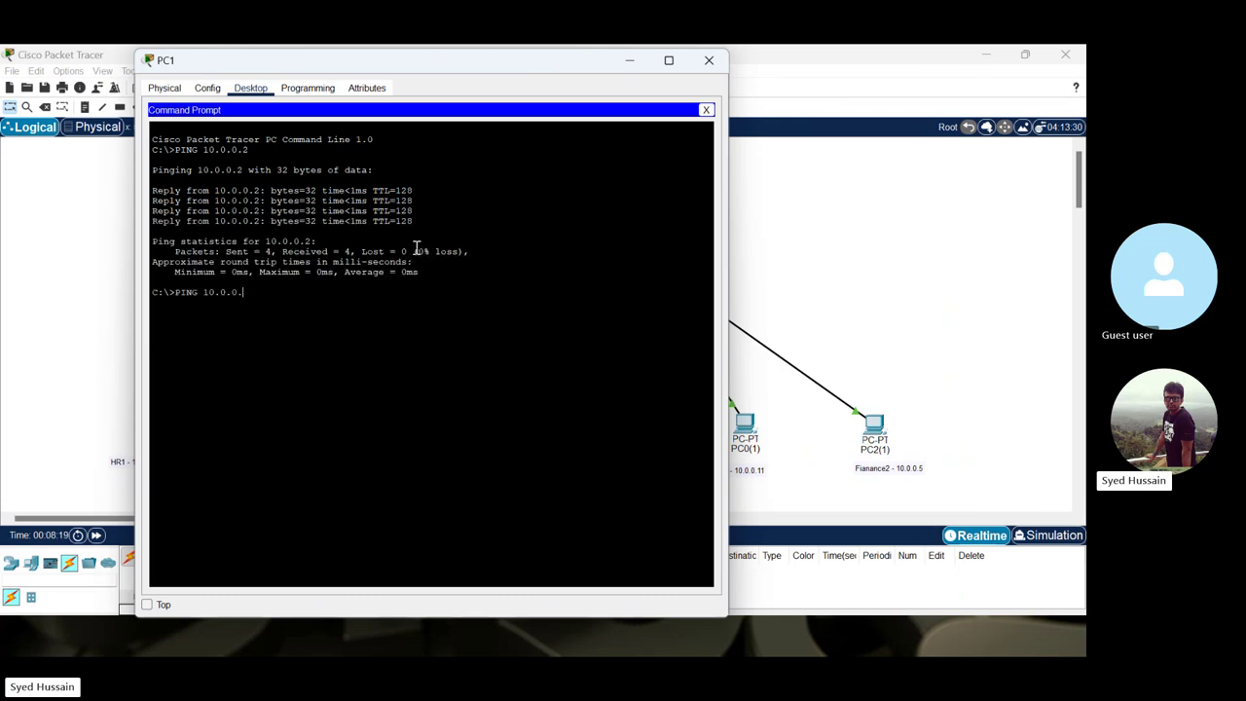
key(Return)
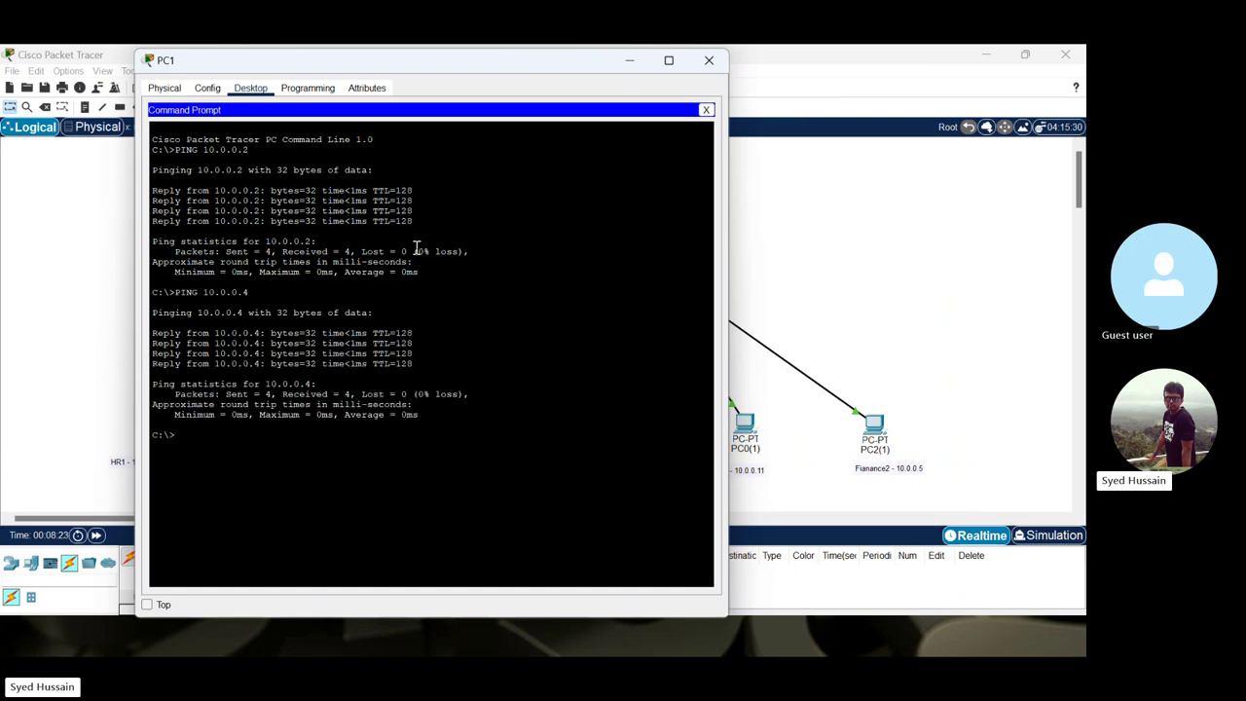
key(Up)
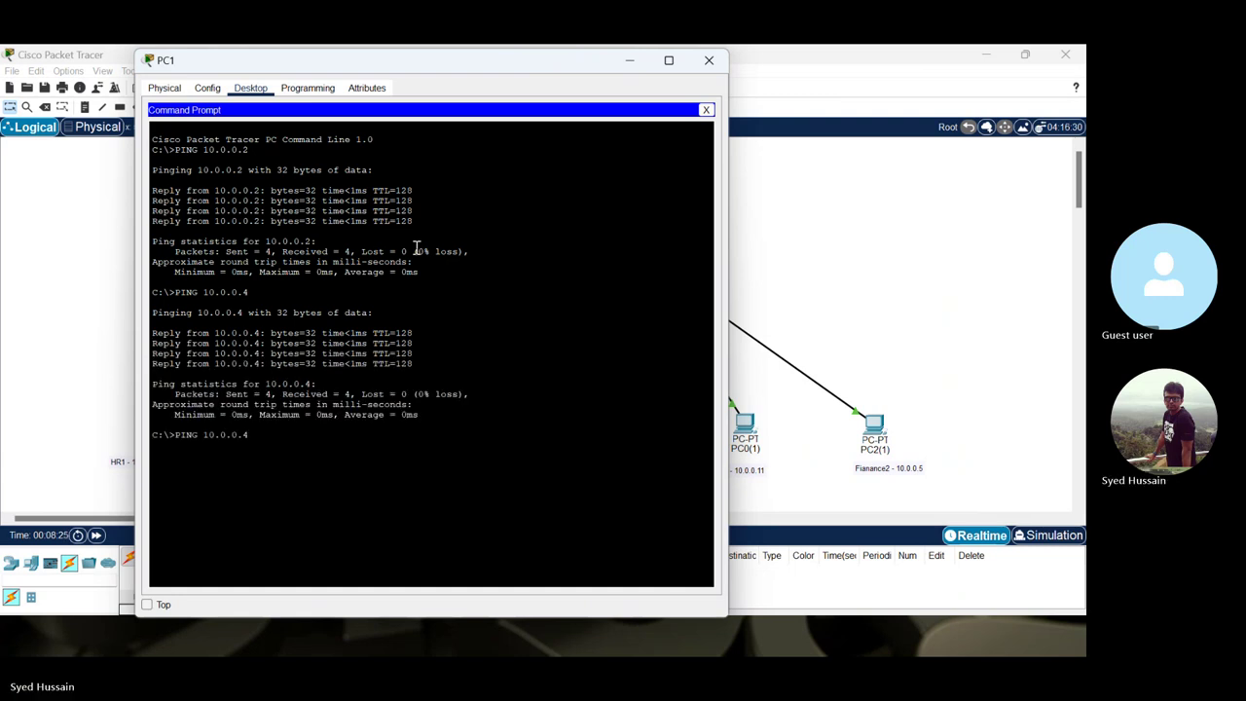
key(BackSpace)
text(5)
key(Return)
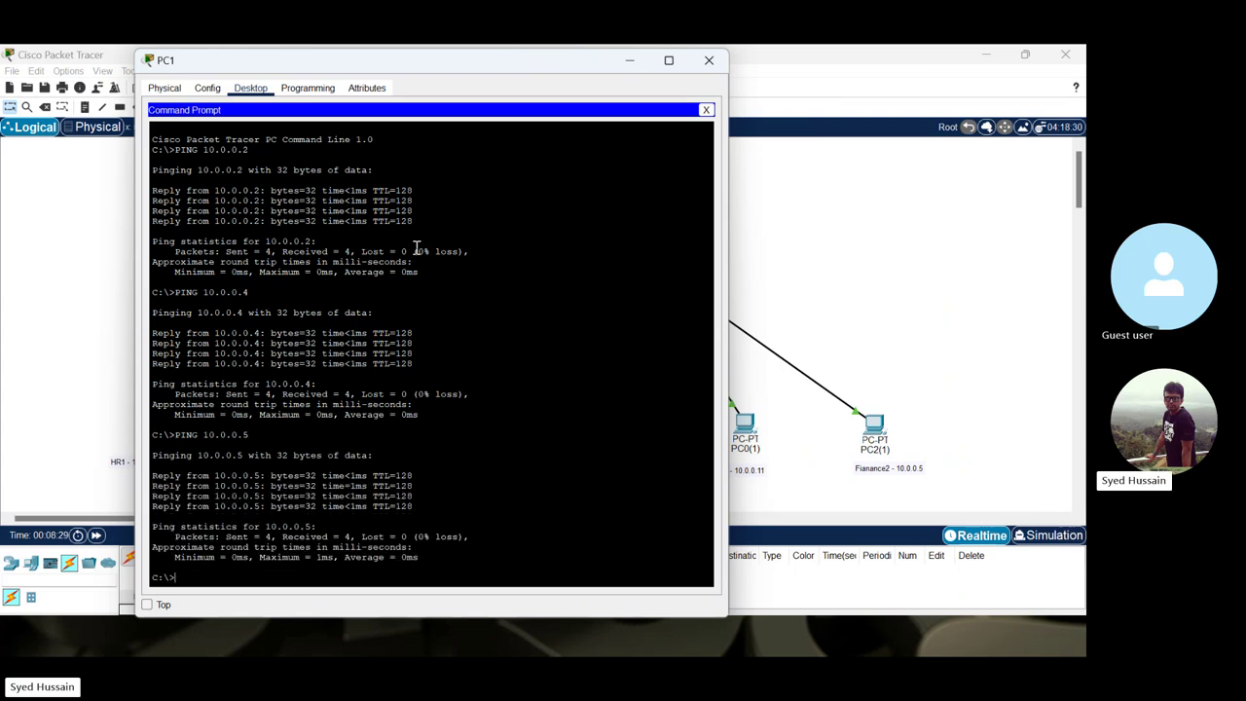
- Ping the two IT PCs at 10.0.0.10 and 10.0.0.11 from PC1, and close PC1's window
key(Return)
key(Return)
key(Up)
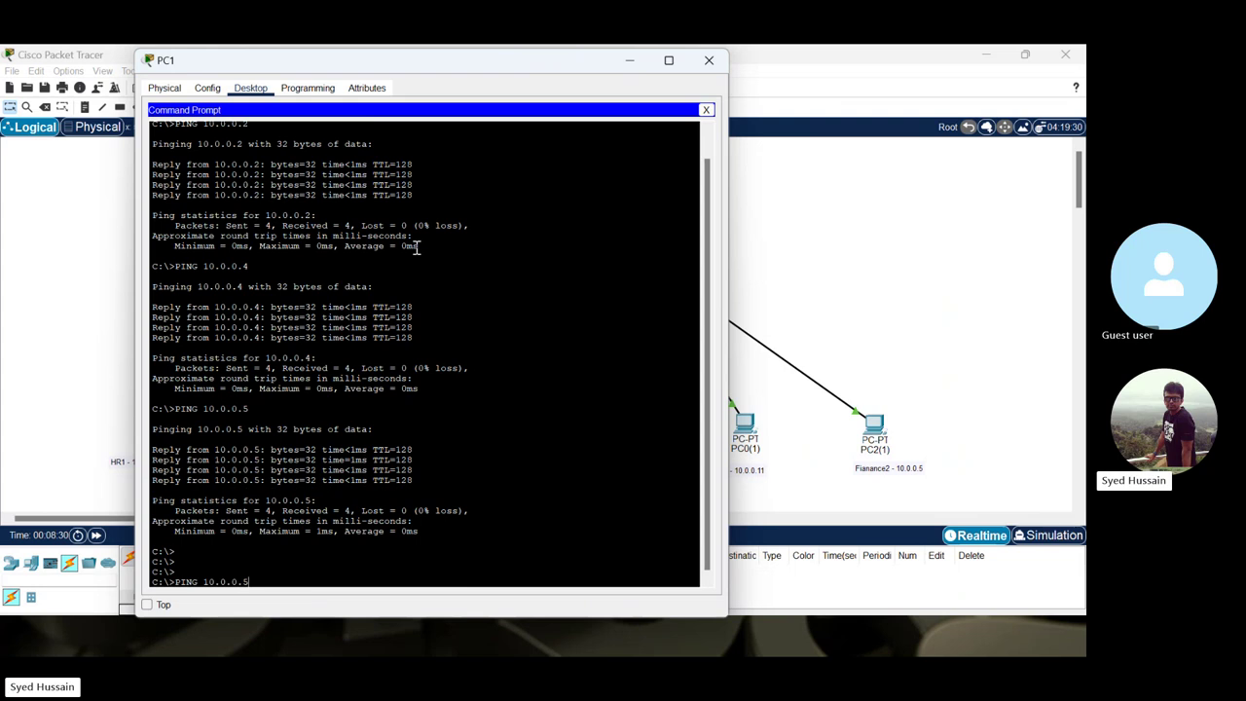
key(BackSpace)
text(10)
key(Return)
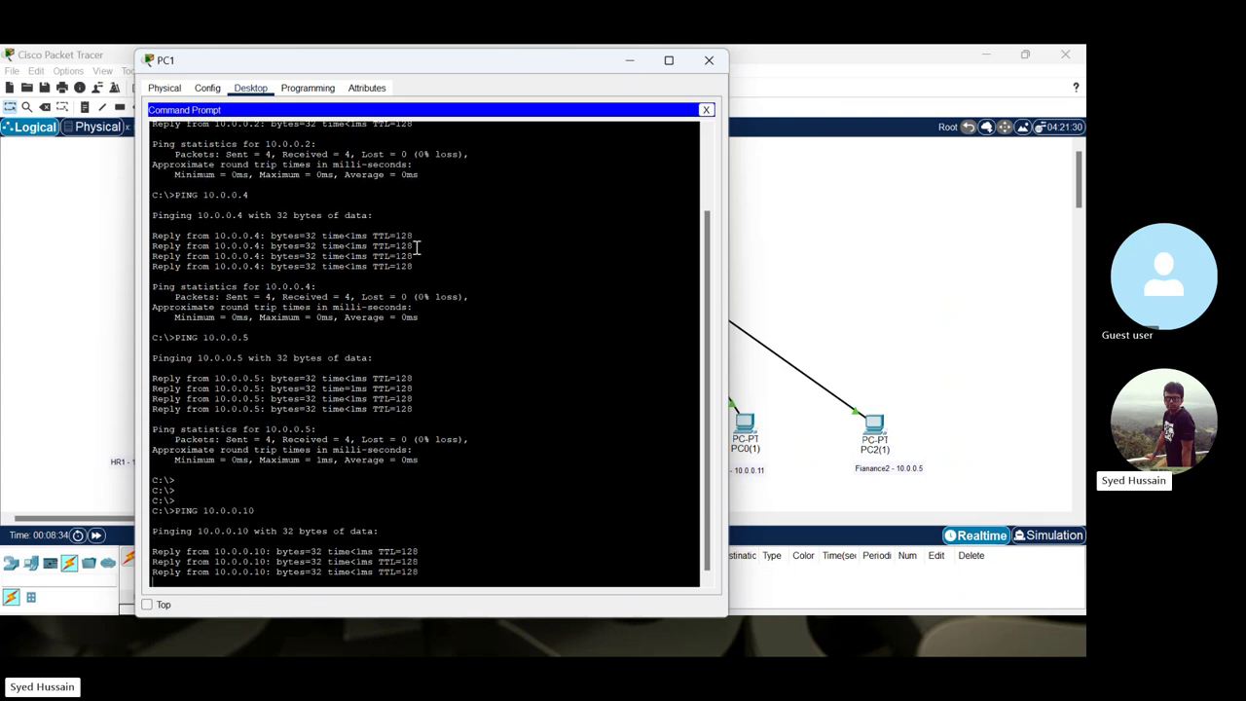
key(Up)
key(BackSpace)
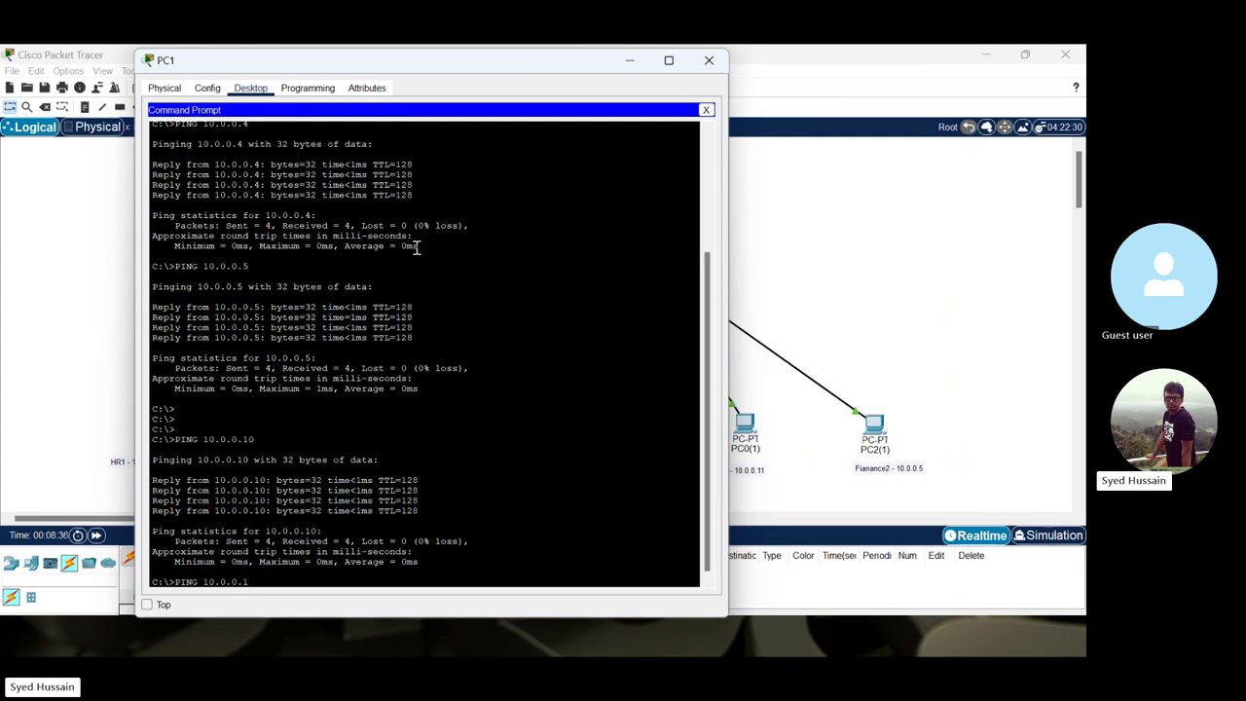
text(1)
key(Return)
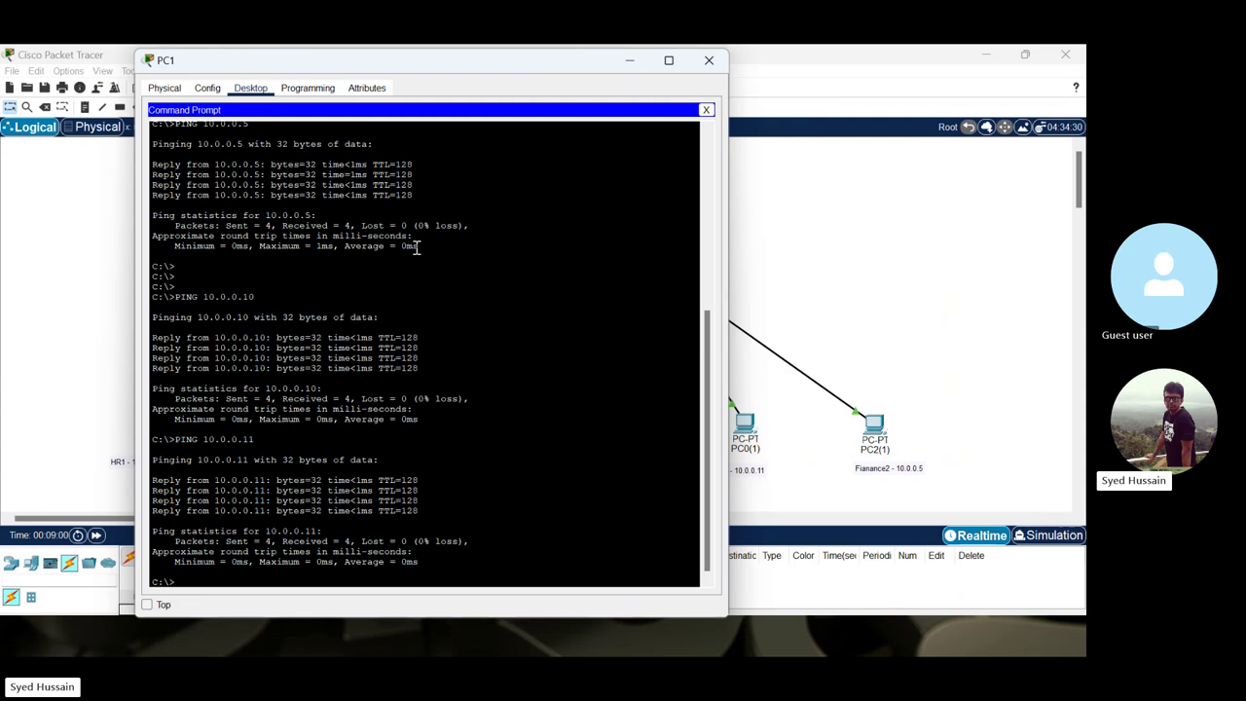
click(709, 56)
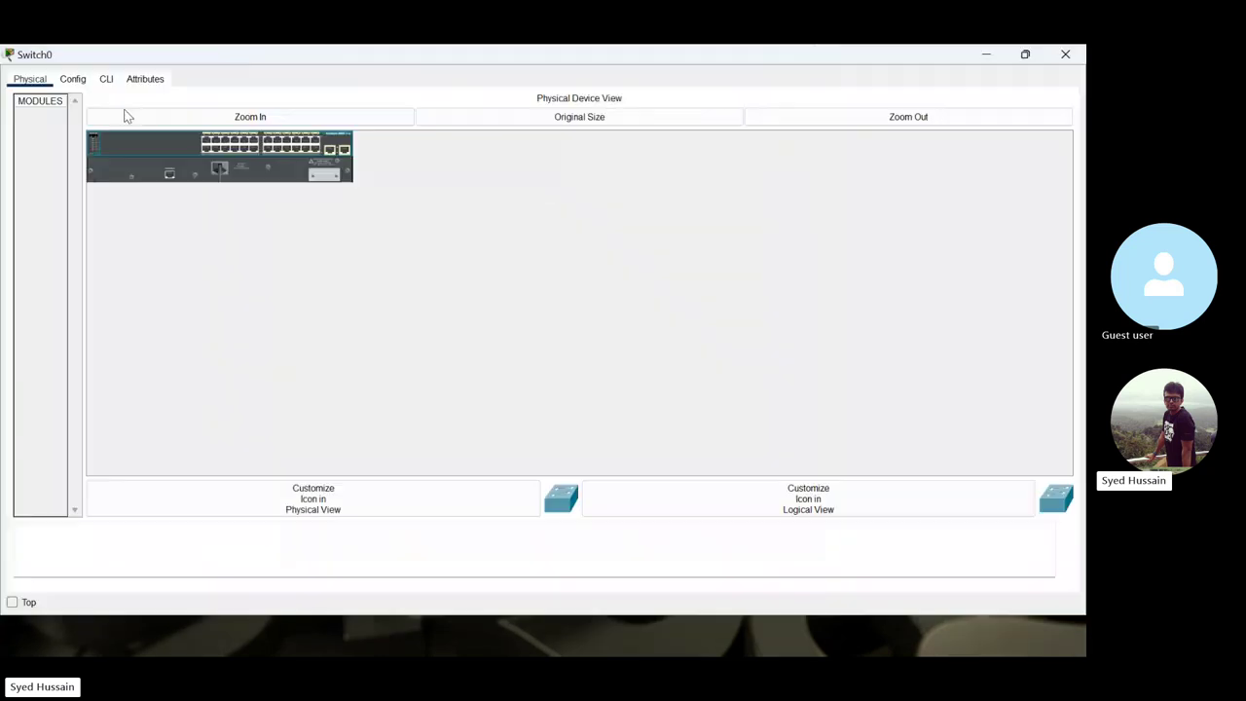
- Open Switch0's command-line interface and enter privileged EXEC mode with en
click(105, 80)
key(Return)
key(Return)
key(Return)
key(Return)
key(Return)
key(Return)
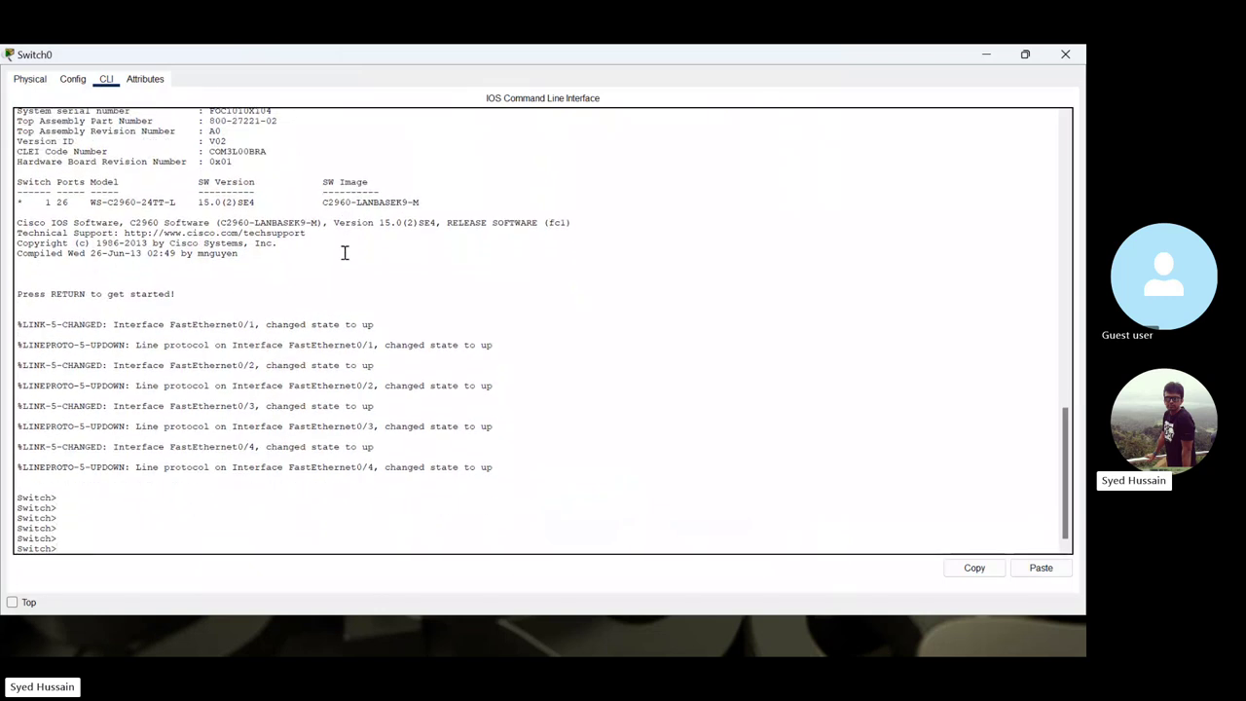
text(en)
key(Return)
key(Return)
key(Return)
key(Return)
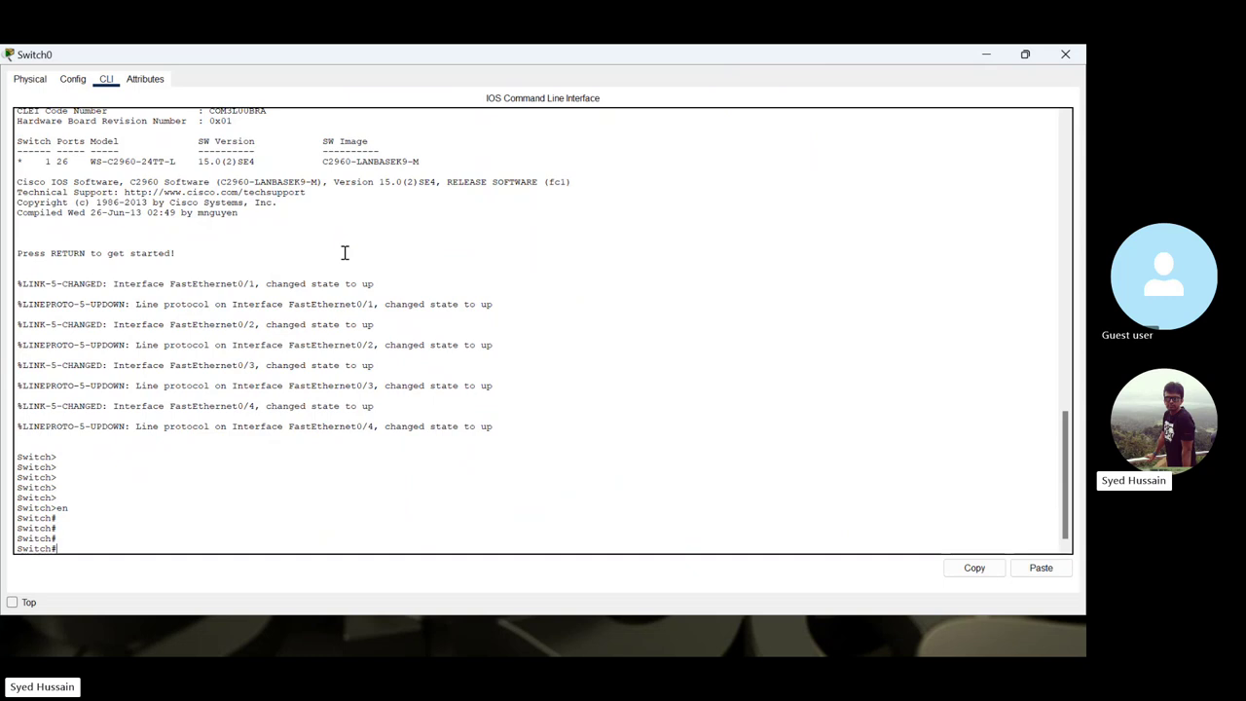
- Enter global configuration mode with conf t and set Switch0's hostname to SW1
text(conf t)
key(Return)
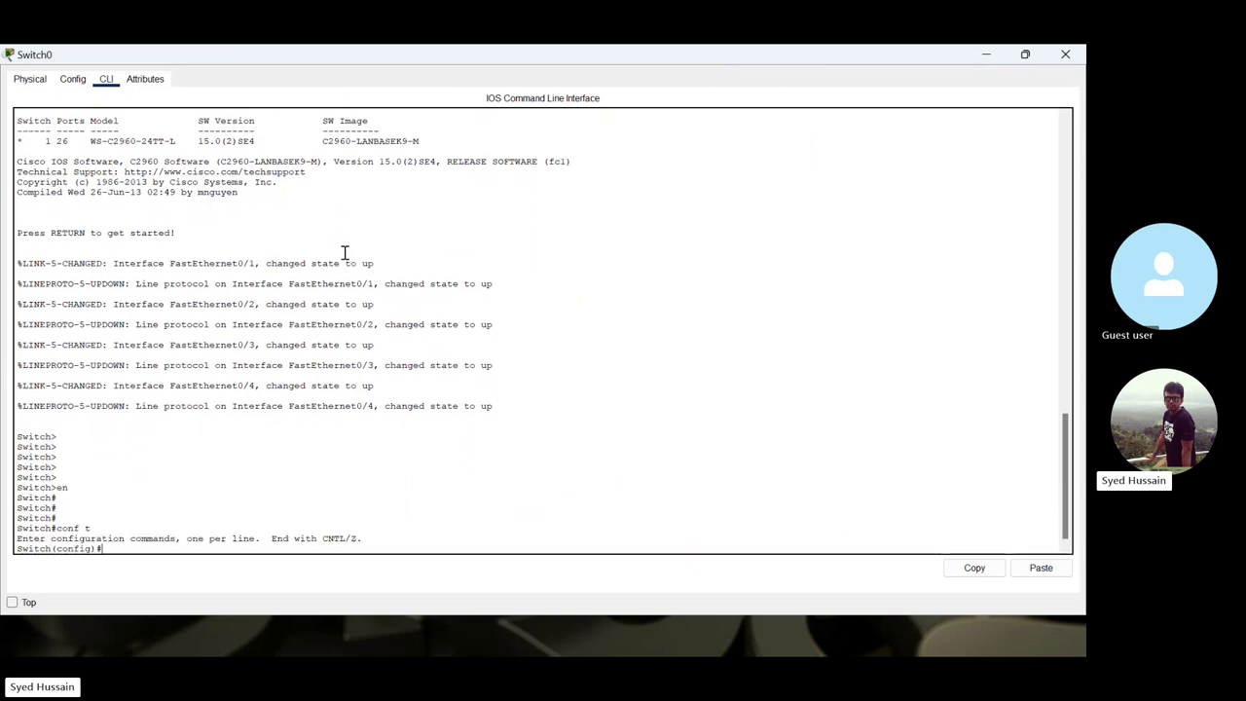
text(ho SW1)
key(Return)
key(Return)
key(Return)
key(Return)
key(Return)
key(Return)
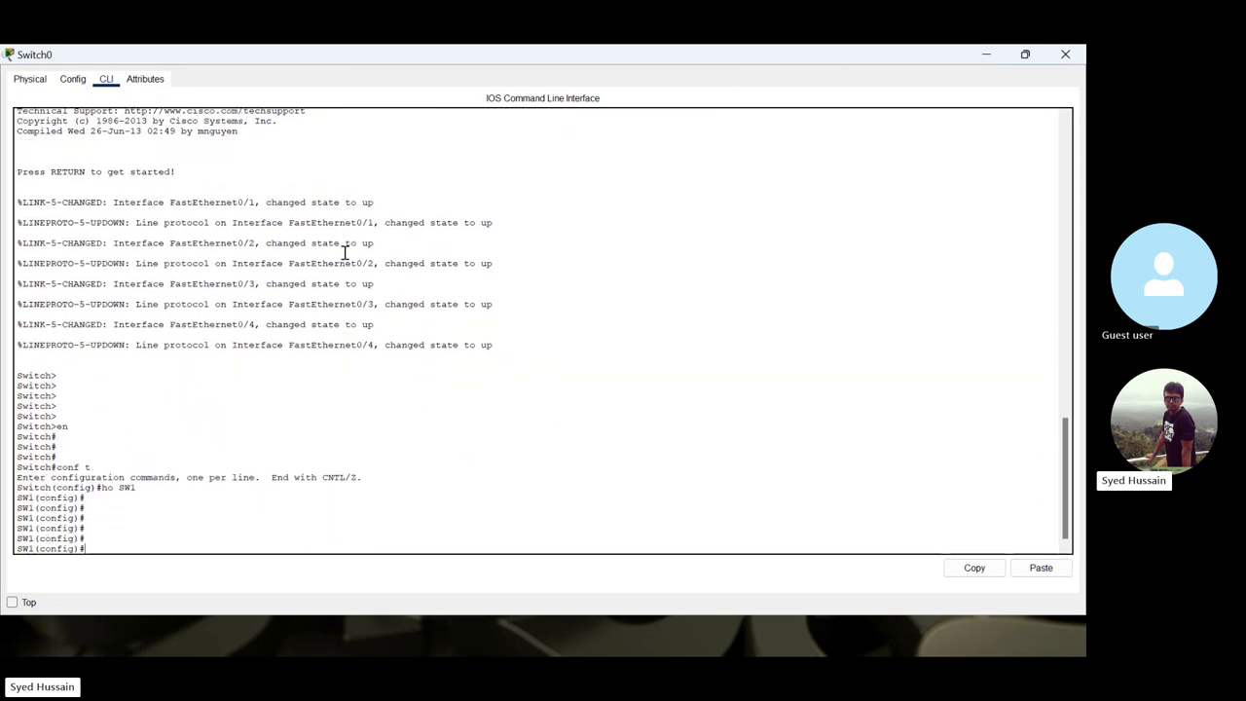
- List the status of all SW1 interfaces with do sh ip int br
text(do sh)
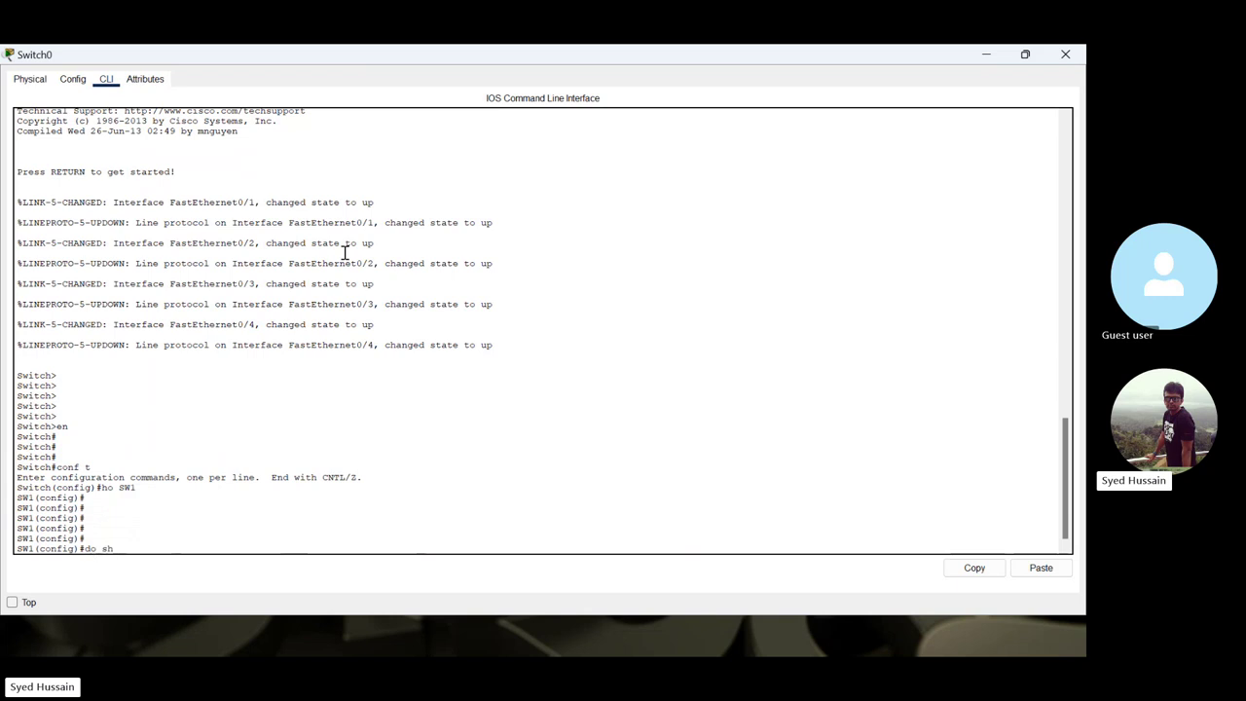
text( ip int br)
key(Return)
key(space)
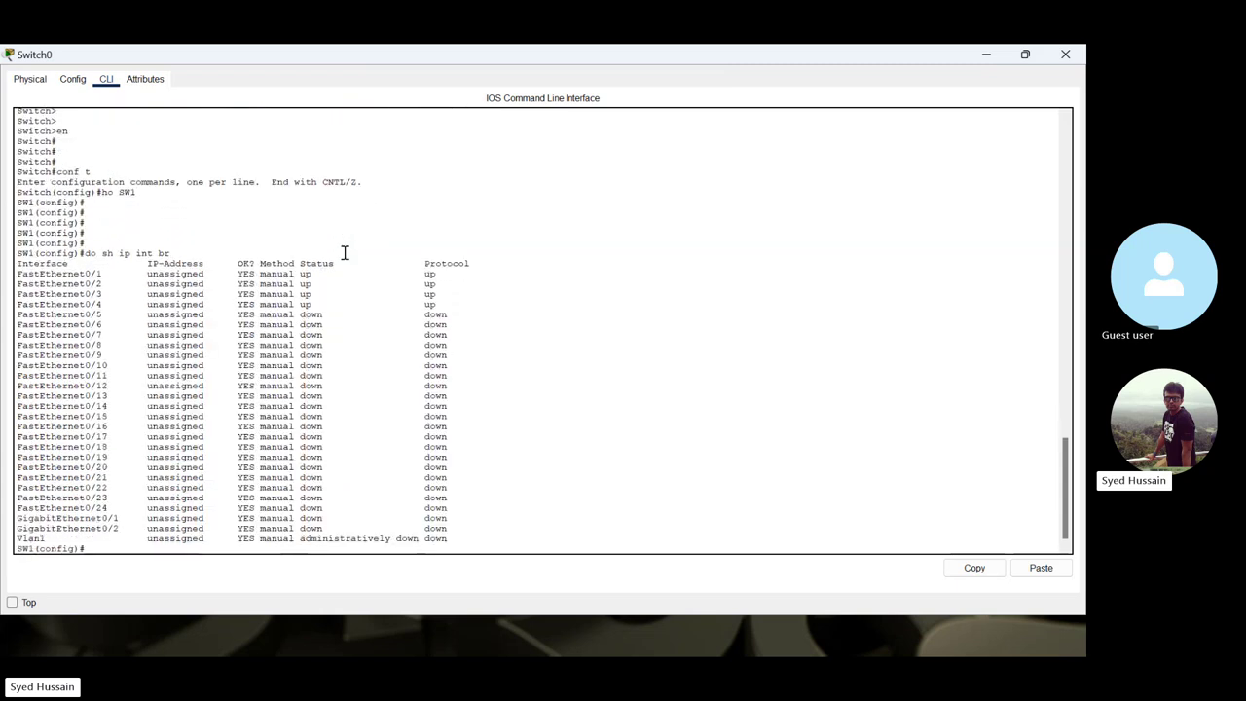
key(Return)
key(Return)
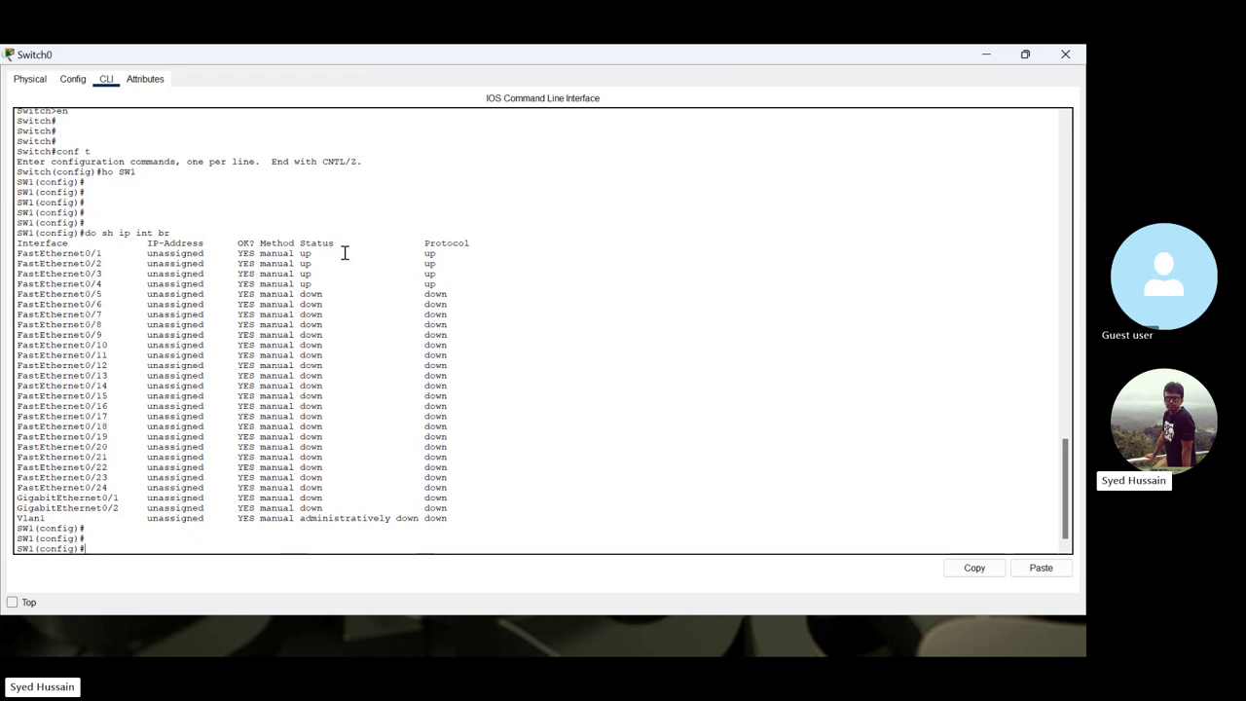
- Examine the PC connections to Switch0 in the network topology, and return to Switch0's command-line interface
key(alt+Tab)
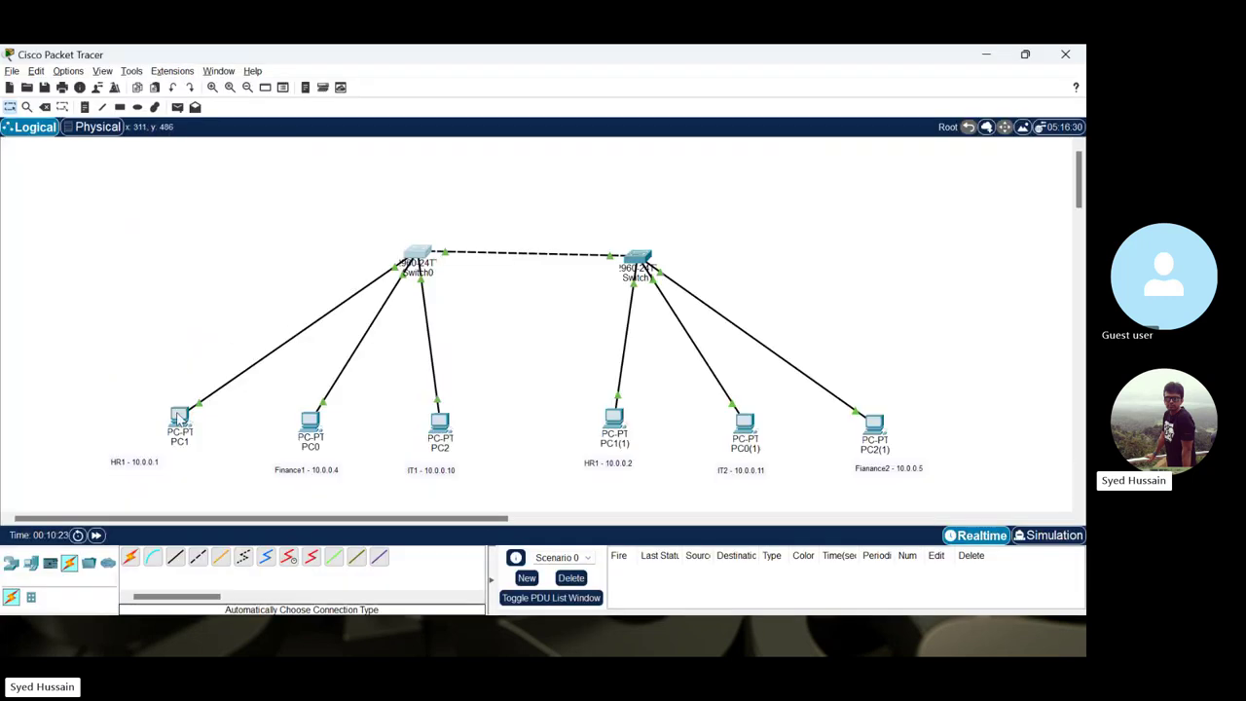
mouse_move(180, 416)
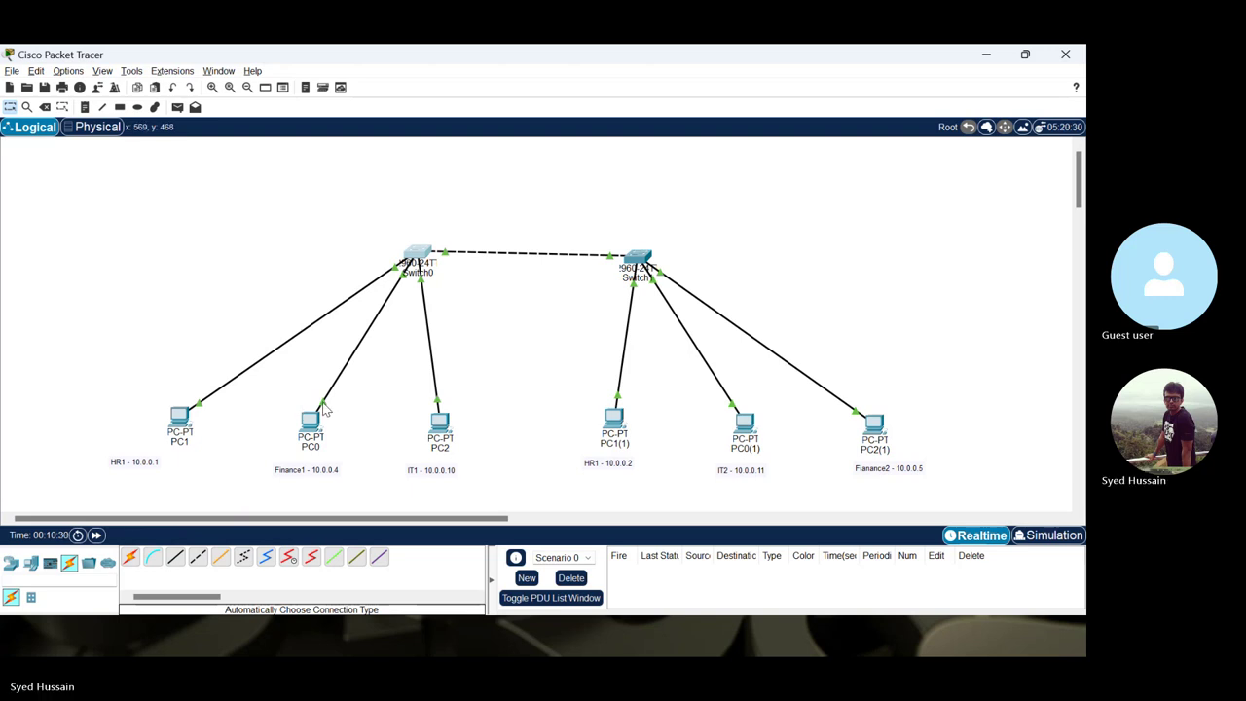
mouse_move(327, 410)
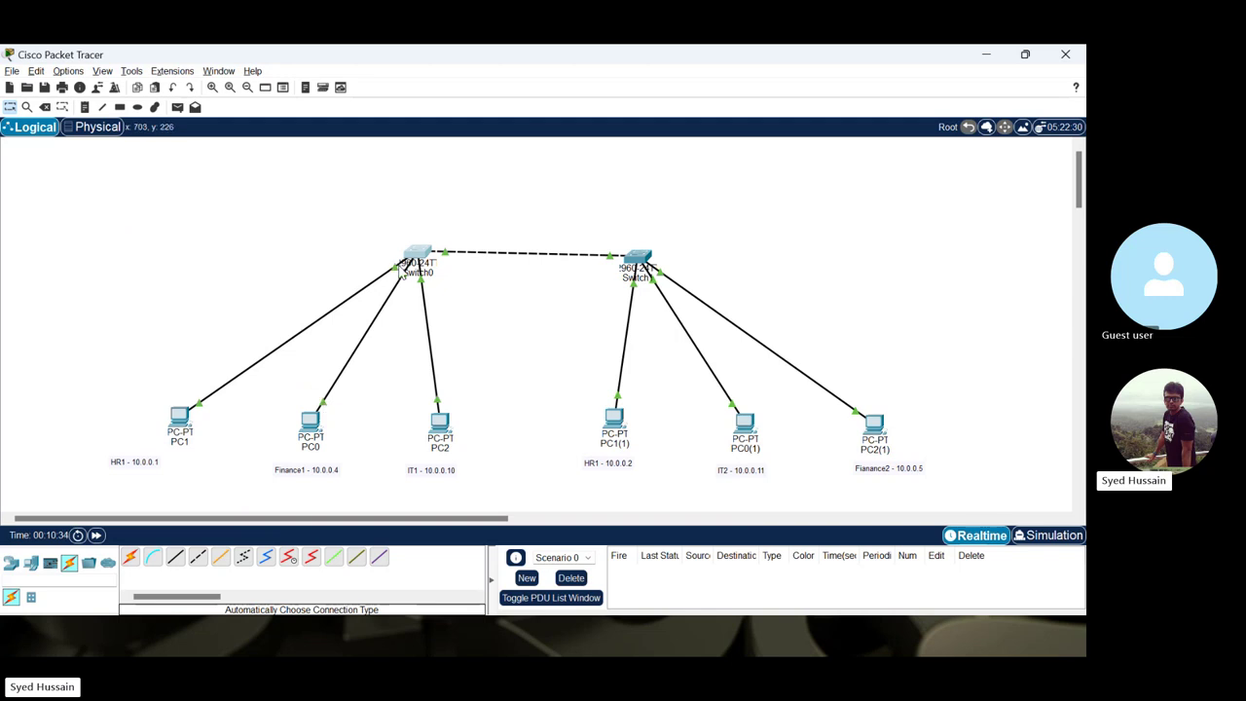
mouse_move(396, 277)
click(416, 254)
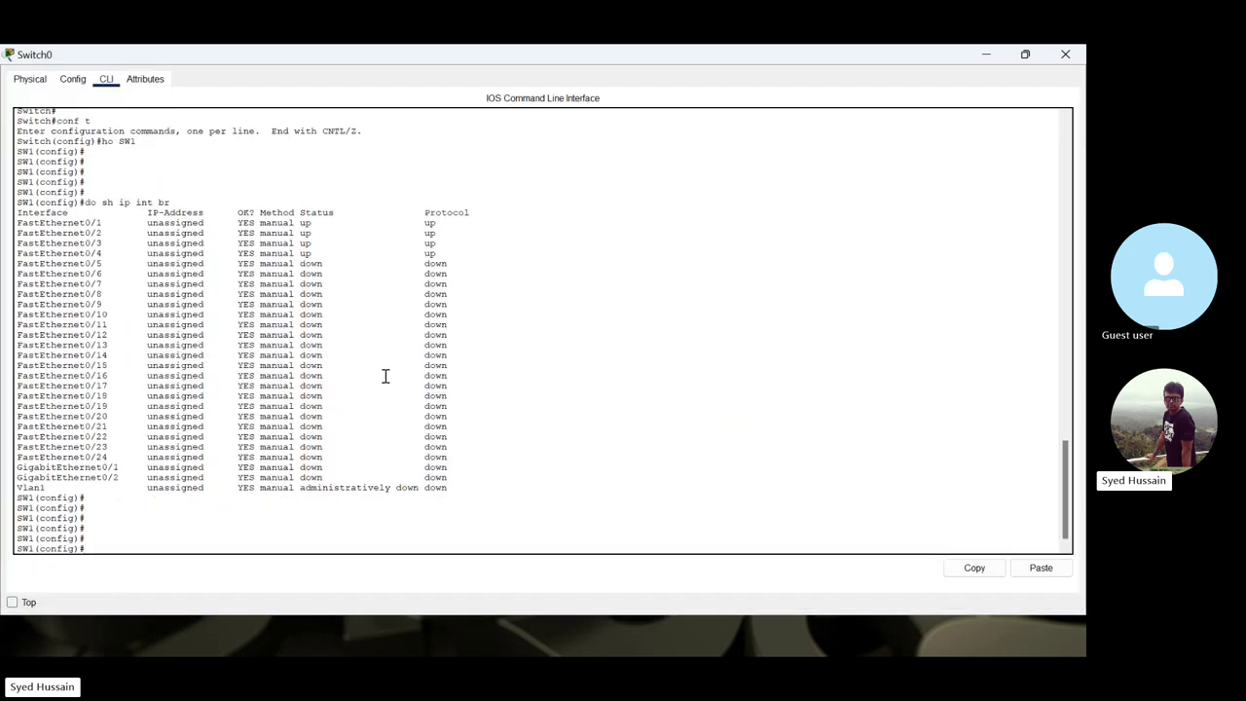
key(Return)
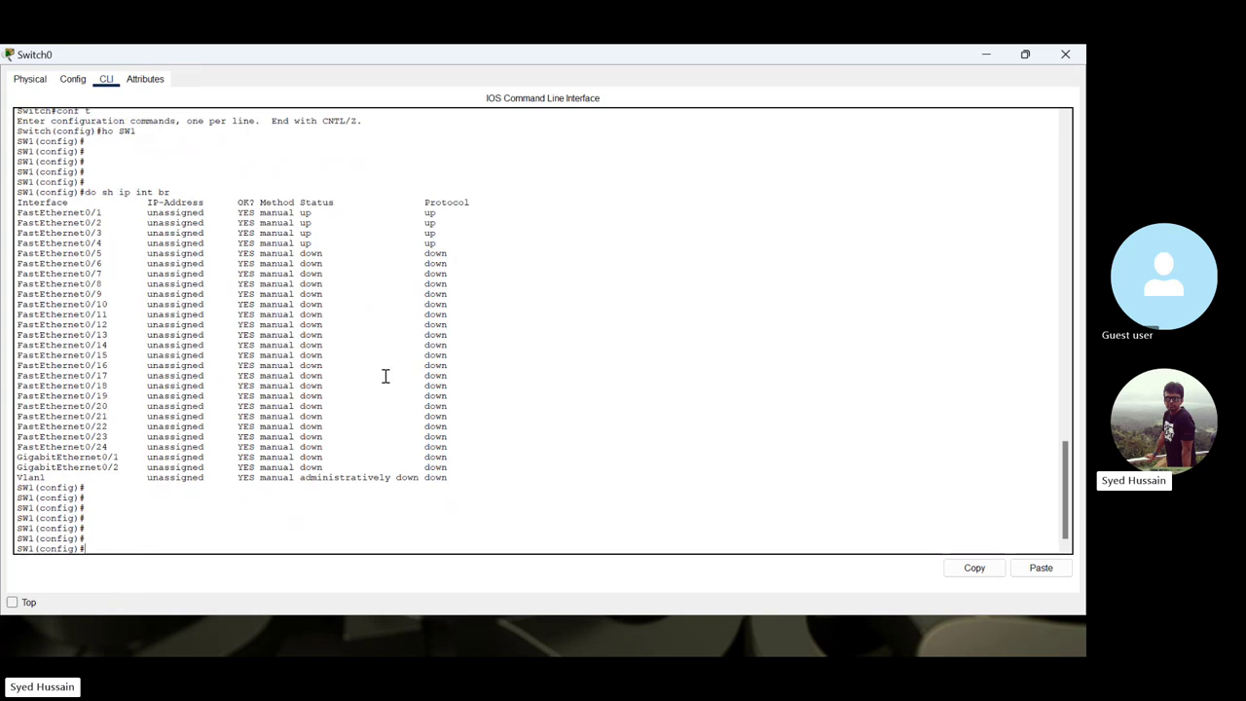
text(int)
key(Tab)
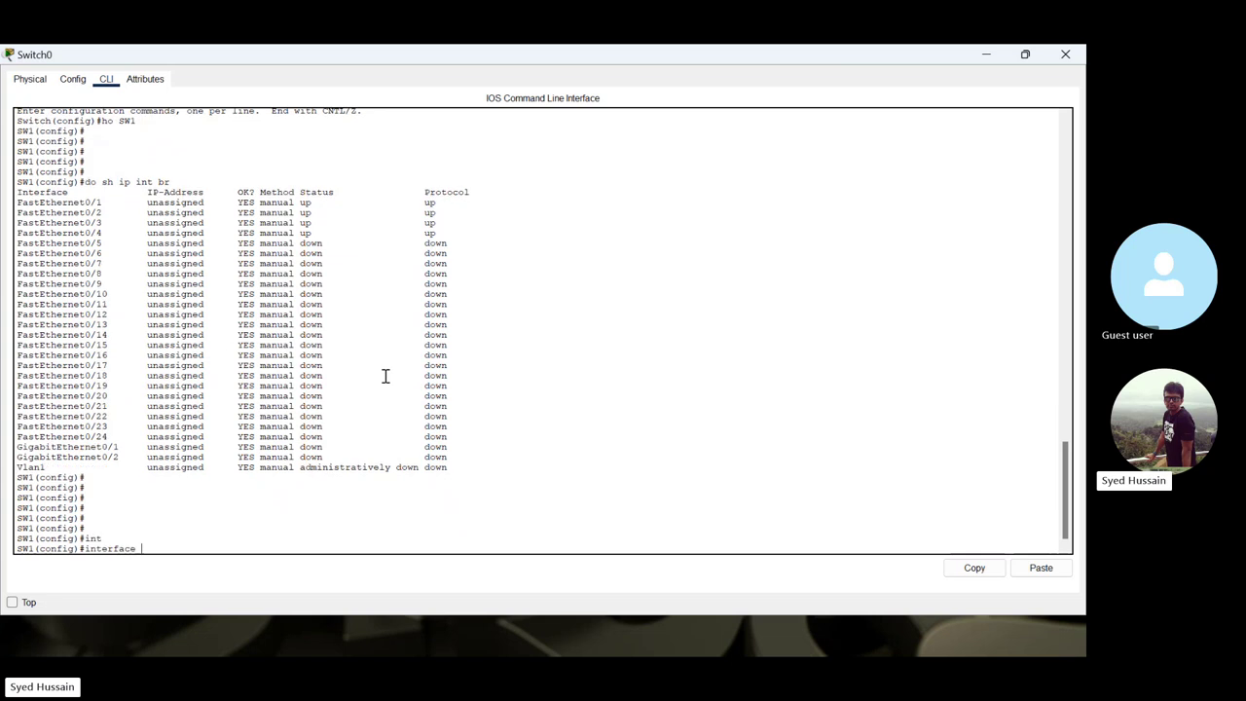
text(f)
key(Tab)
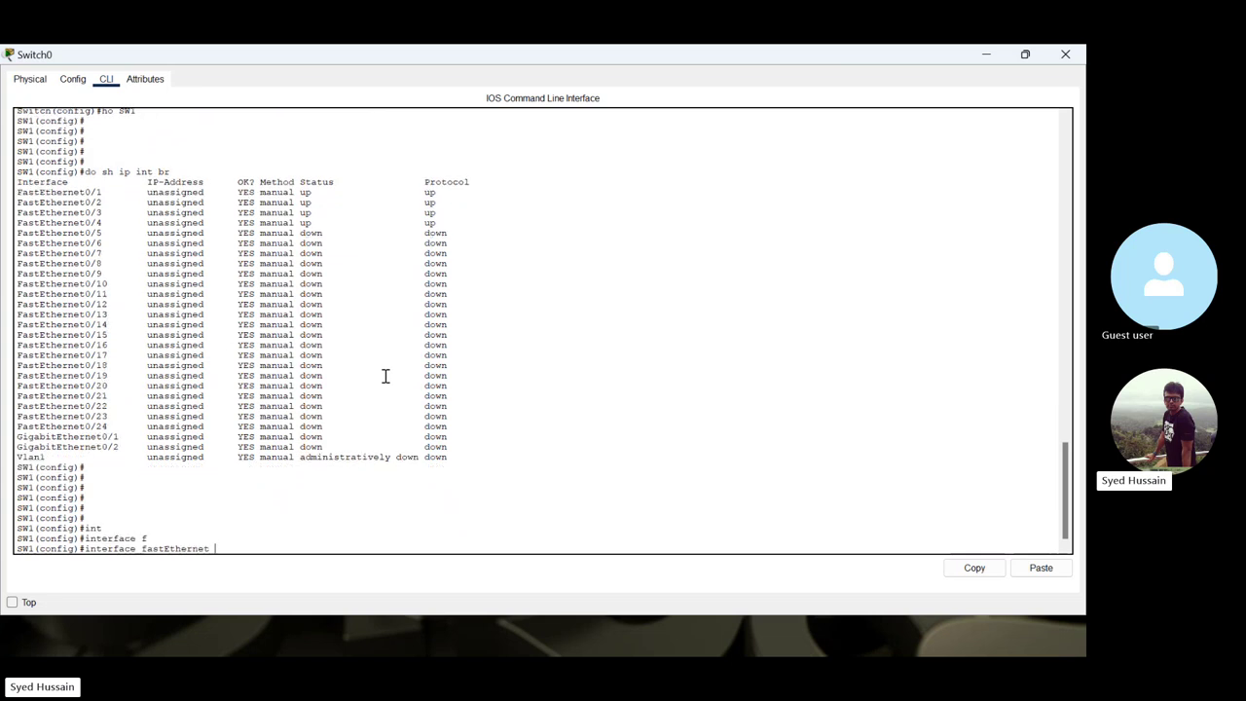
text(0/2)
key(BackSpace)
key(BackSpace)
key(BackSpace)
key(BackSpace)
key(BackSpace)
key(BackSpace)
key(BackSpace)
key(BackSpace)
key(BackSpace)
key(BackSpace)
key(BackSpace)
key(BackSpace)
key(BackSpace)
key(BackSpace)
key(BackSpace)
key(BackSpace)
key(BackSpace)
key(BackSpace)
key(BackSpace)
key(BackSpace)
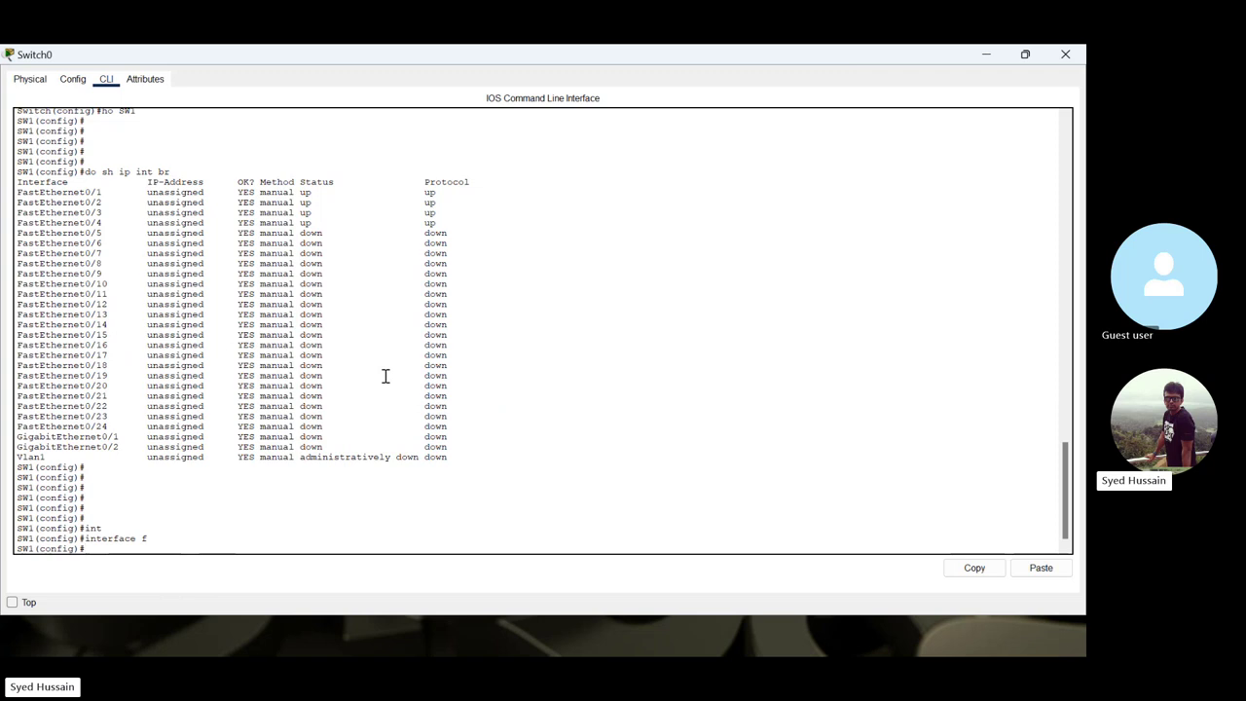
- Display SW1's full VLAN table with do sh vlan, paging through to the end of the output
text(do sh vlan)
key(Tab)
key(Return)
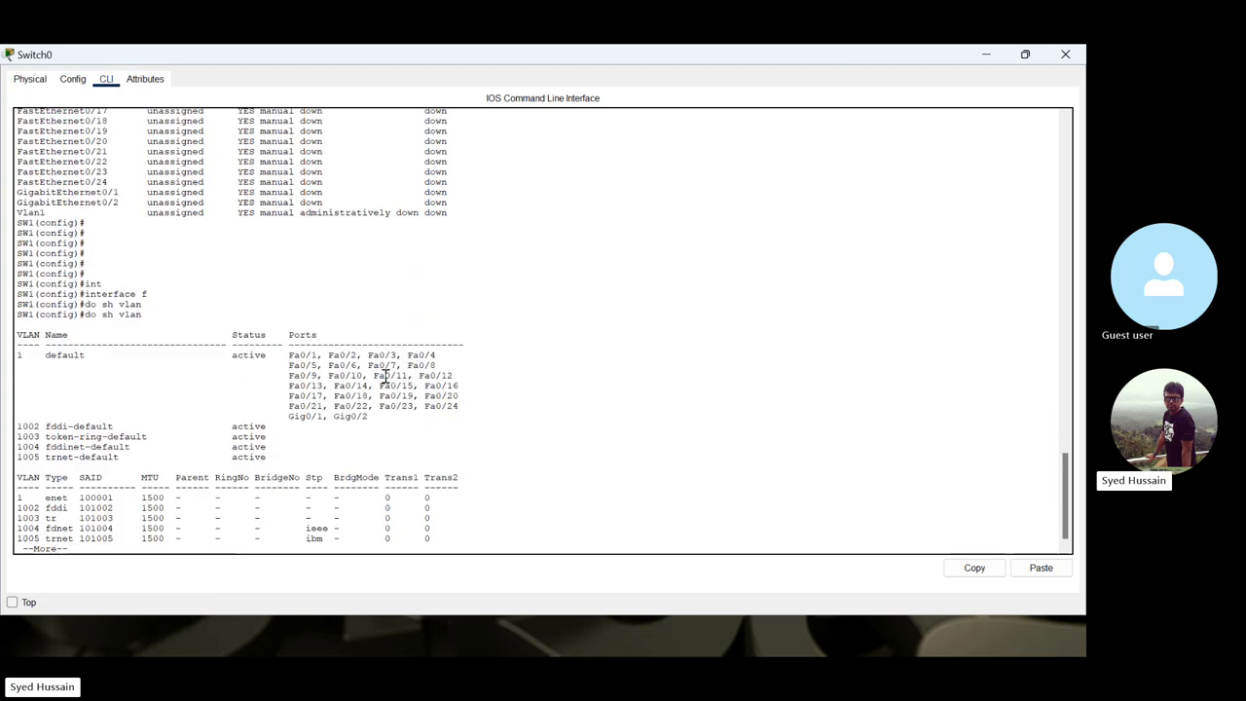
key(Return)
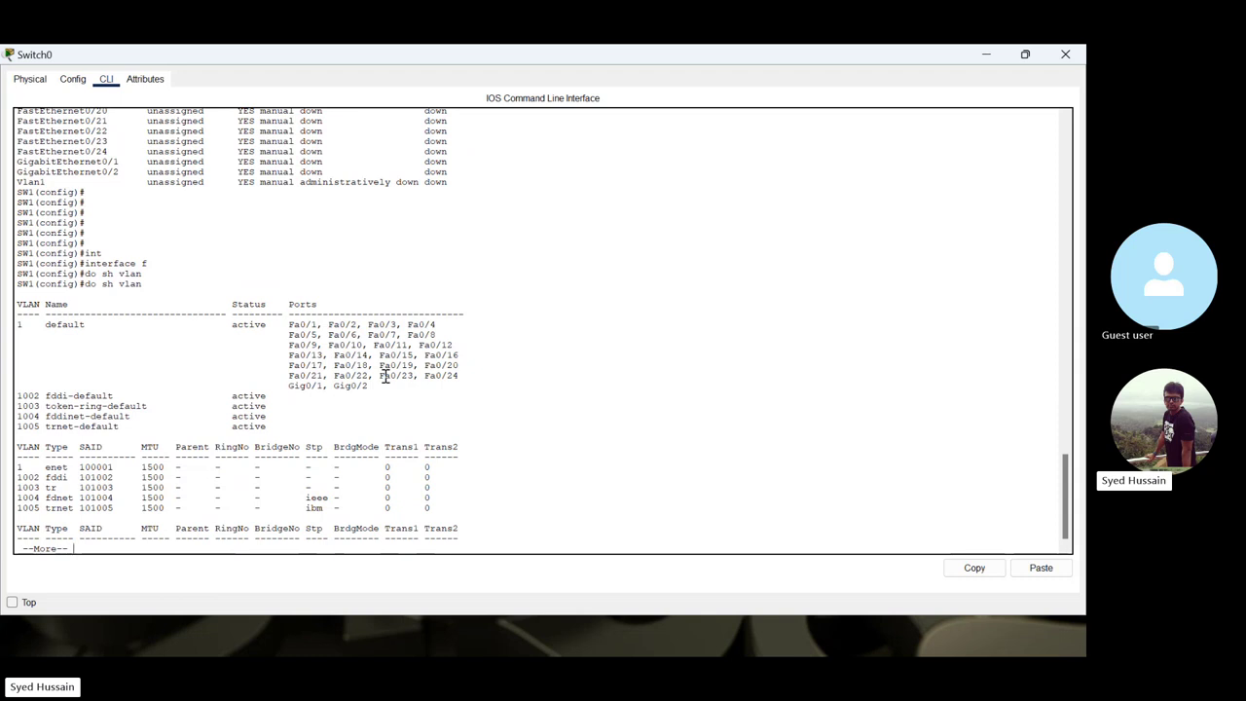
key(Return)
key(Return)
key(Return)
key(Return)
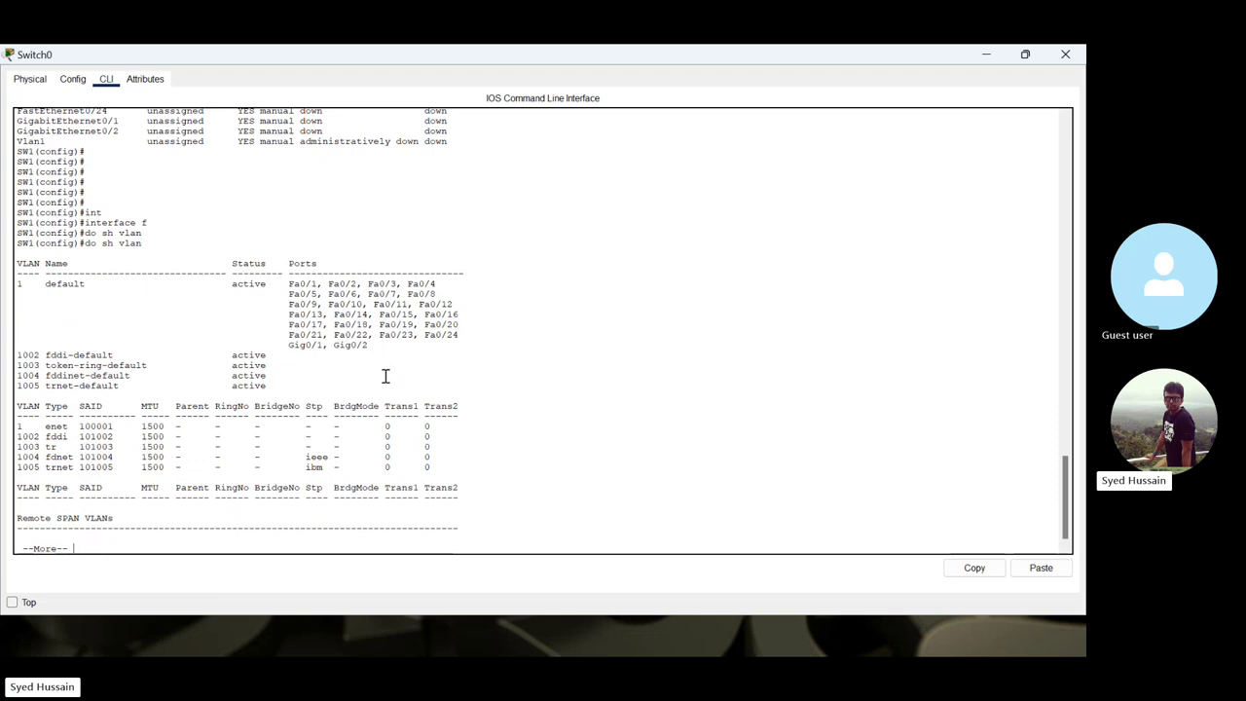
key(Return)
key(Return)
key(Return)
key(Return)
key(Return)
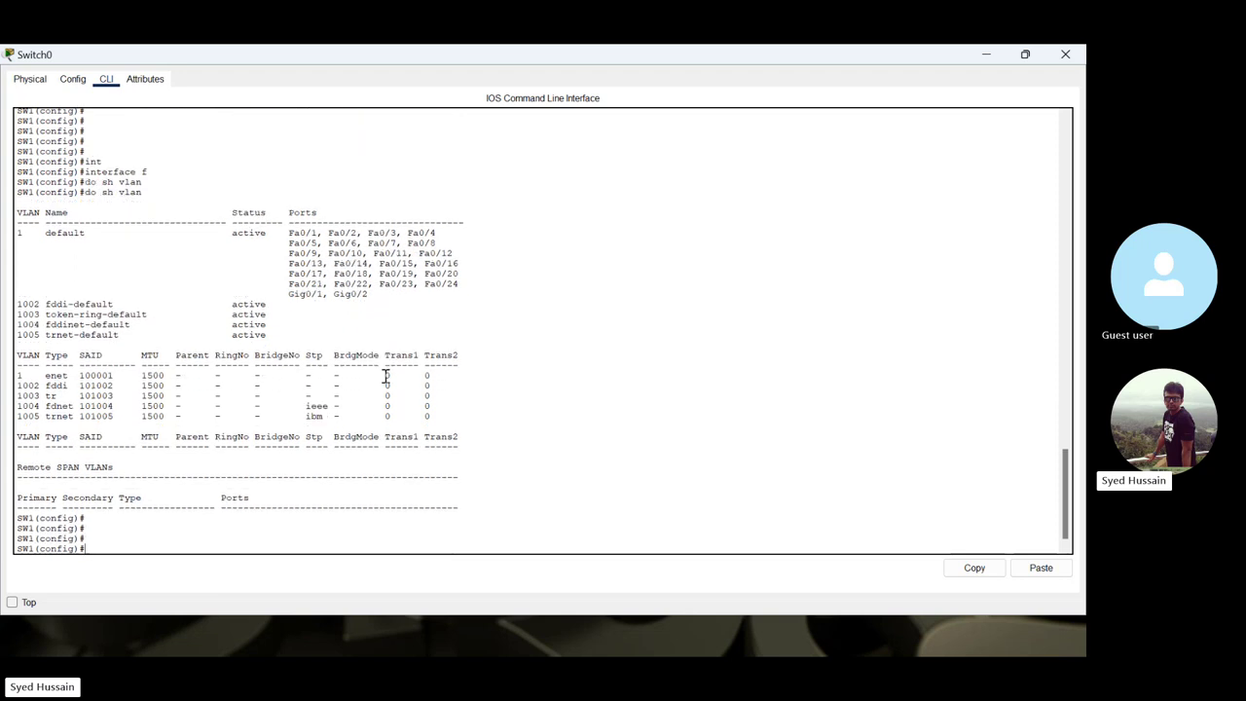
key(Return)
key(Return)
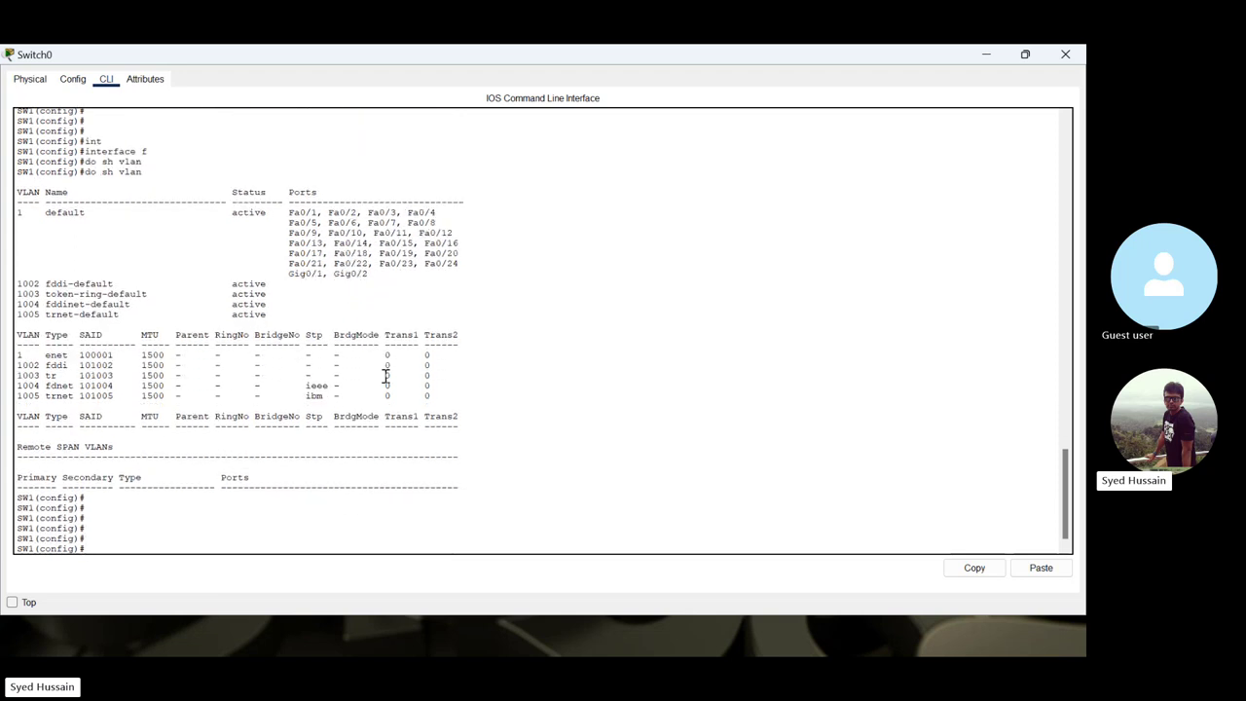
- Create VLAN 10 on SW1 and check the VLAN table with do sh vlan
text(vlan 10)
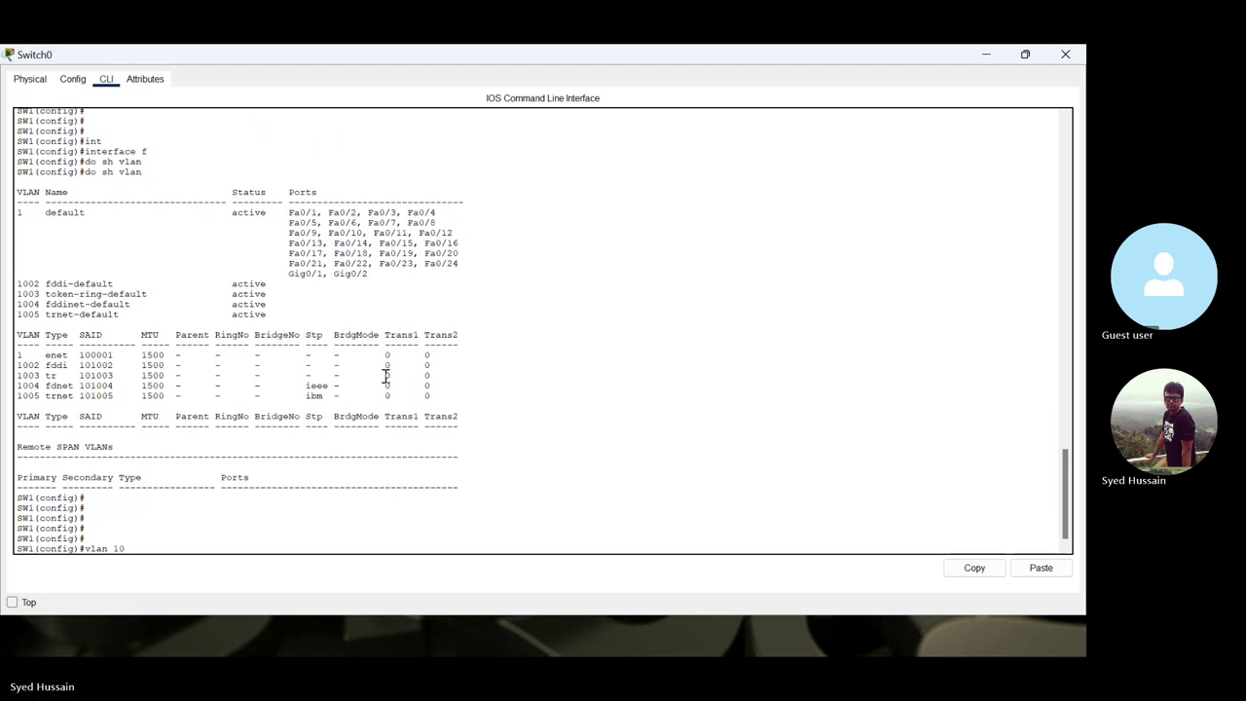
key(Return)
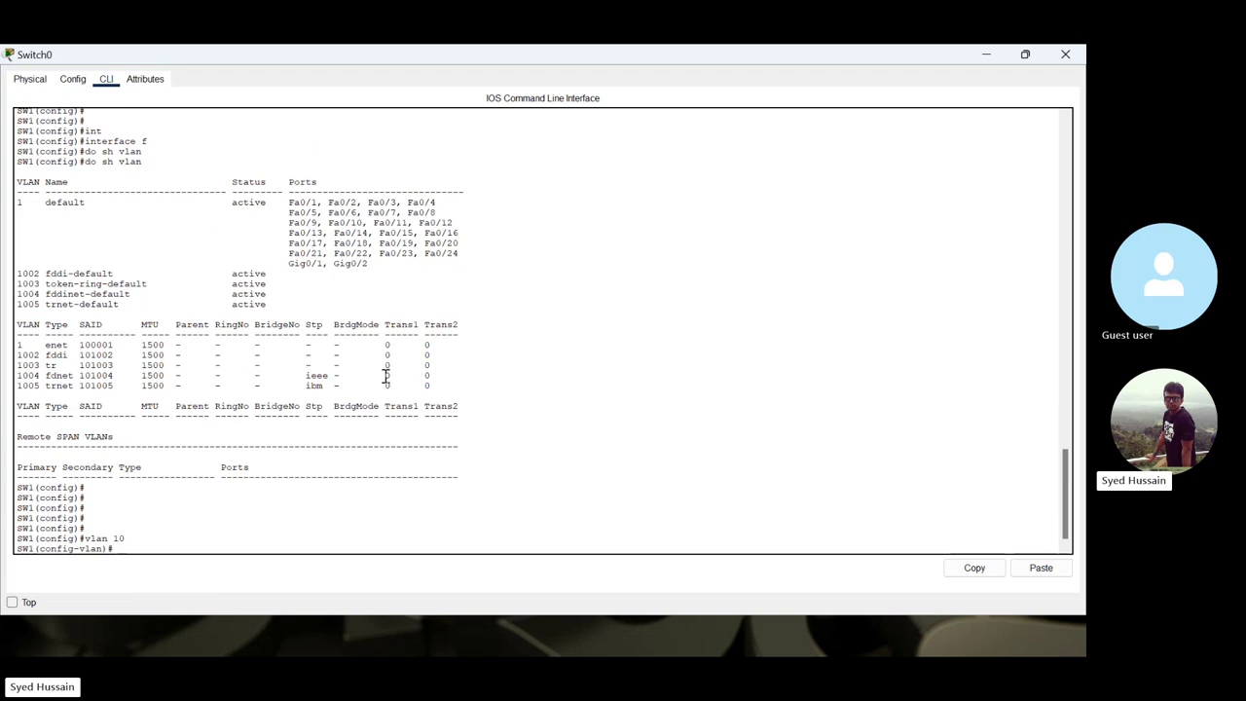
text(do sh vlan)
key(Return)
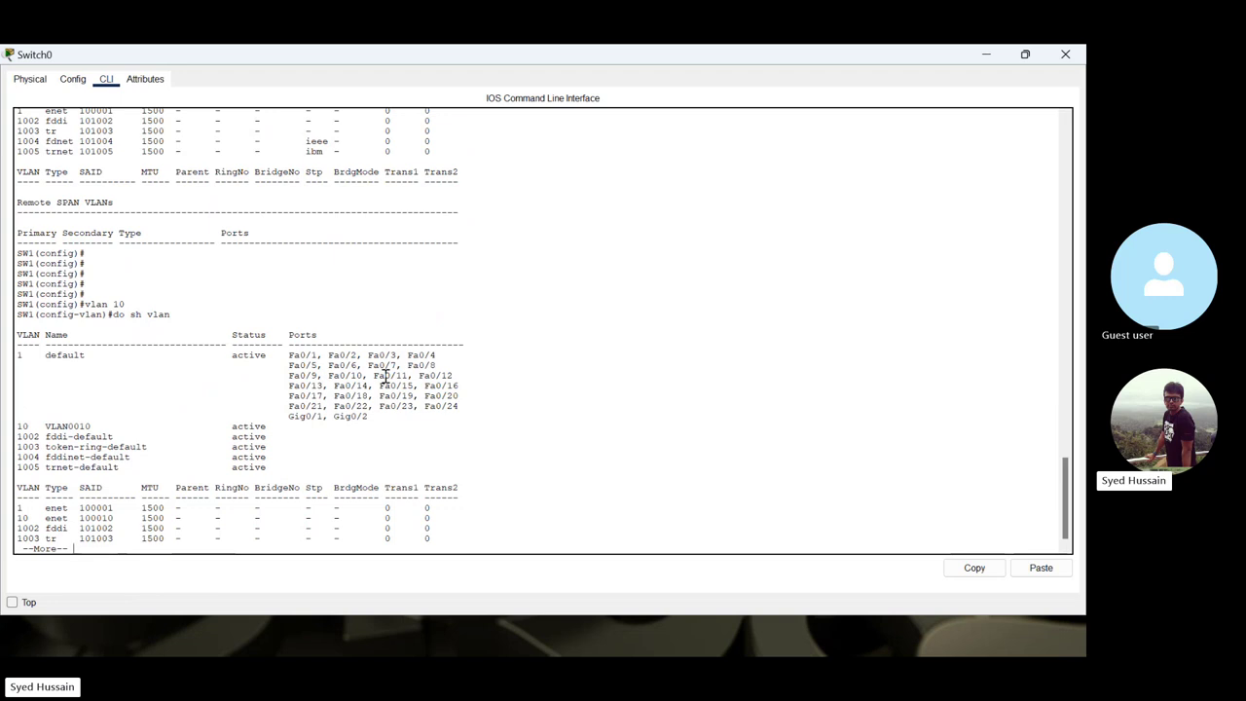
key(q)
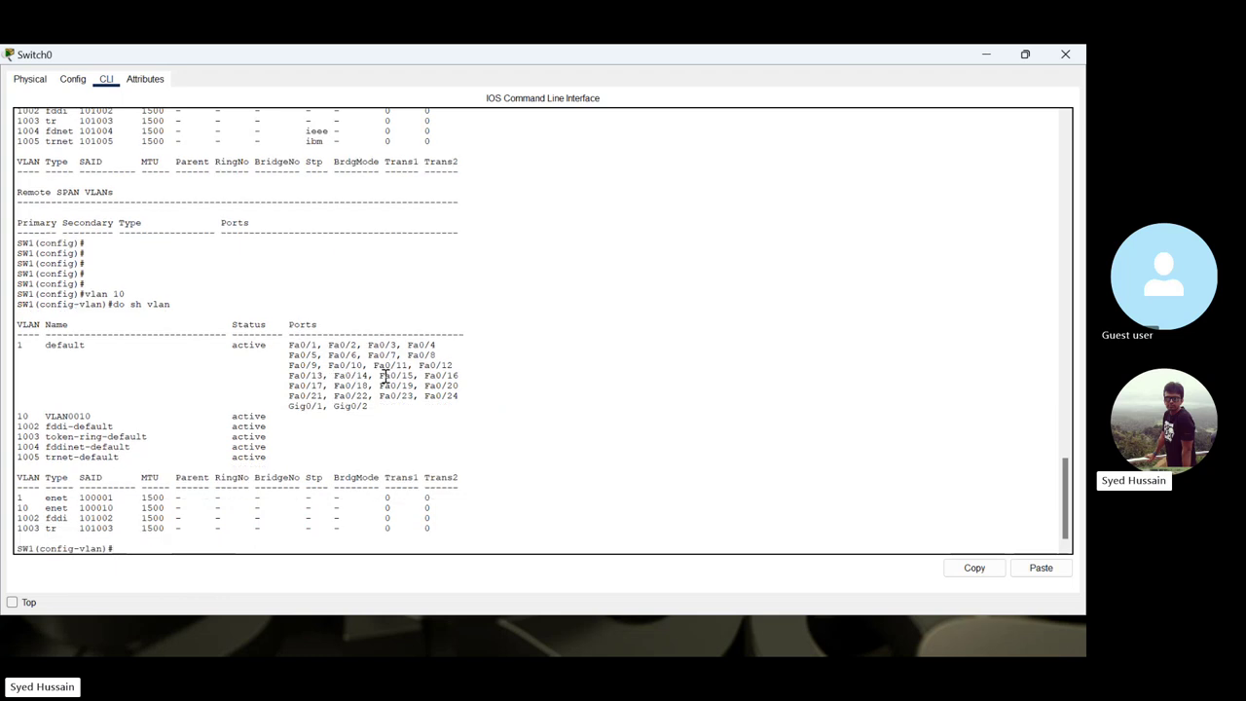
- Create VLAN 20 on SW1 and check the VLAN table again
key(Up)
key(Up)
key(BackSpace)
key(BackSpace)
text(20)
key(Return)
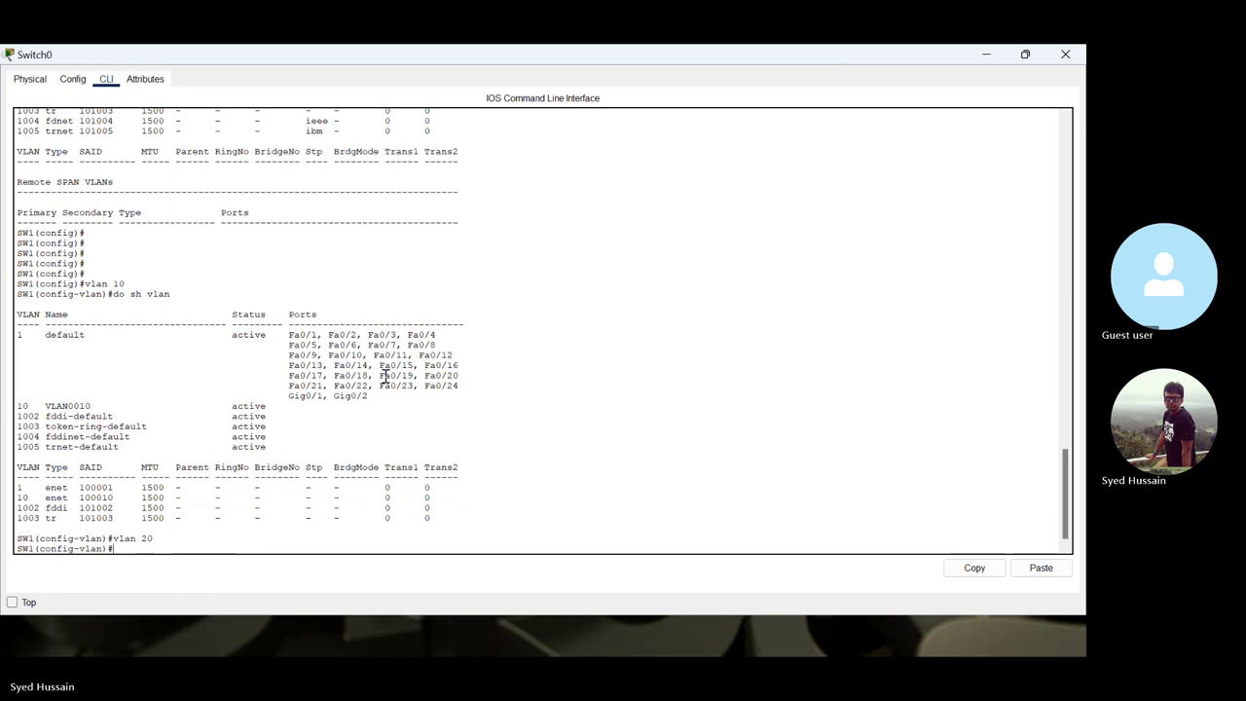
key(Up)
key(Up)
key(Return)
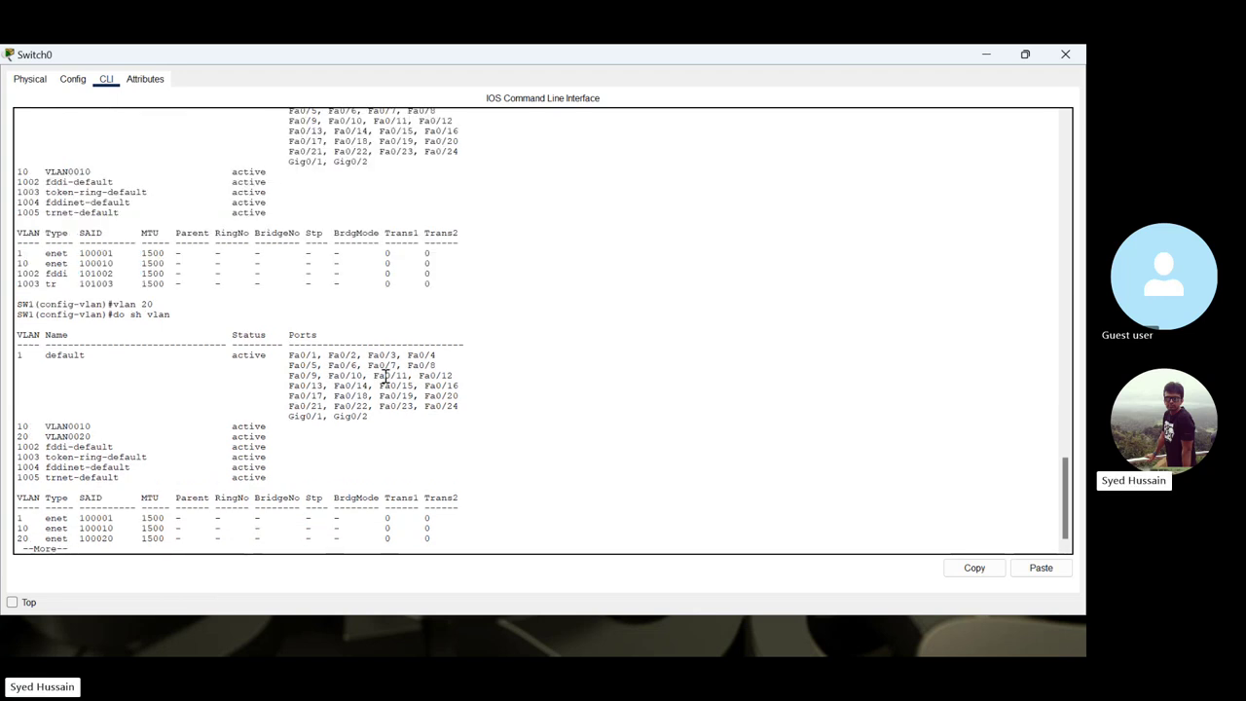
key(Return)
key(Return)
key(Return)
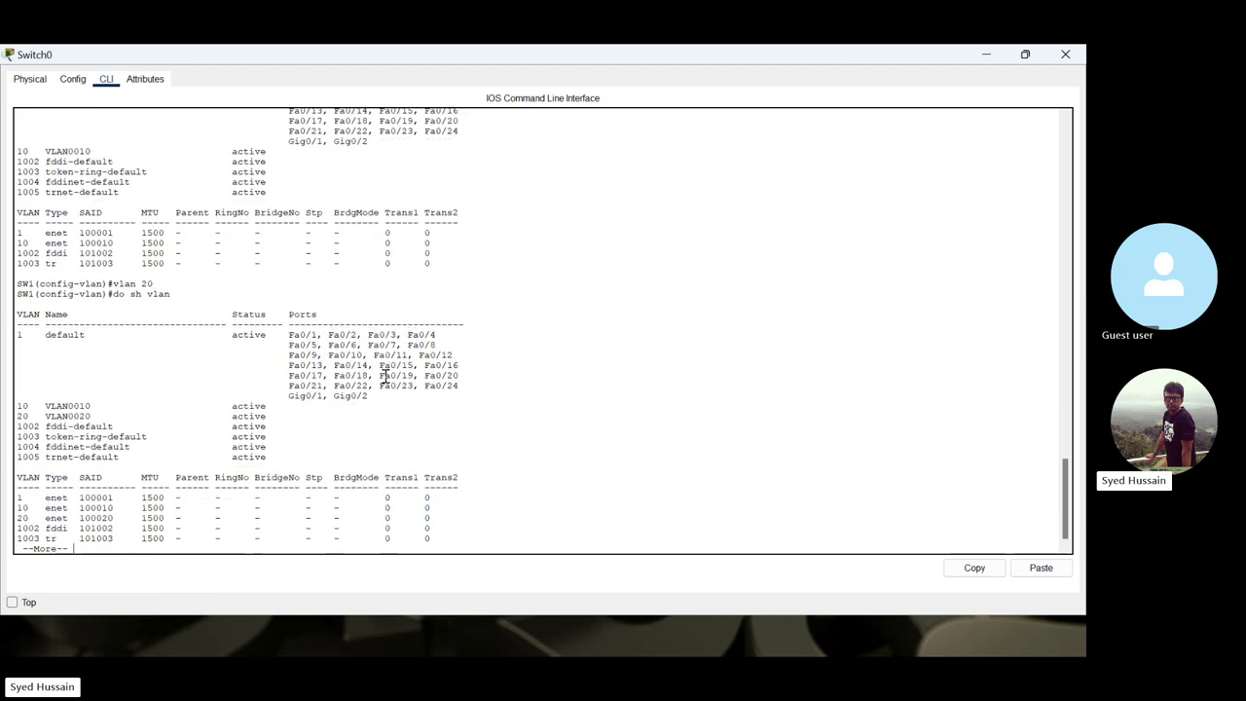
- Create VLAN 30 on SW1 and display the VLAN table with do sh vlan
key(Up)
key(Up)
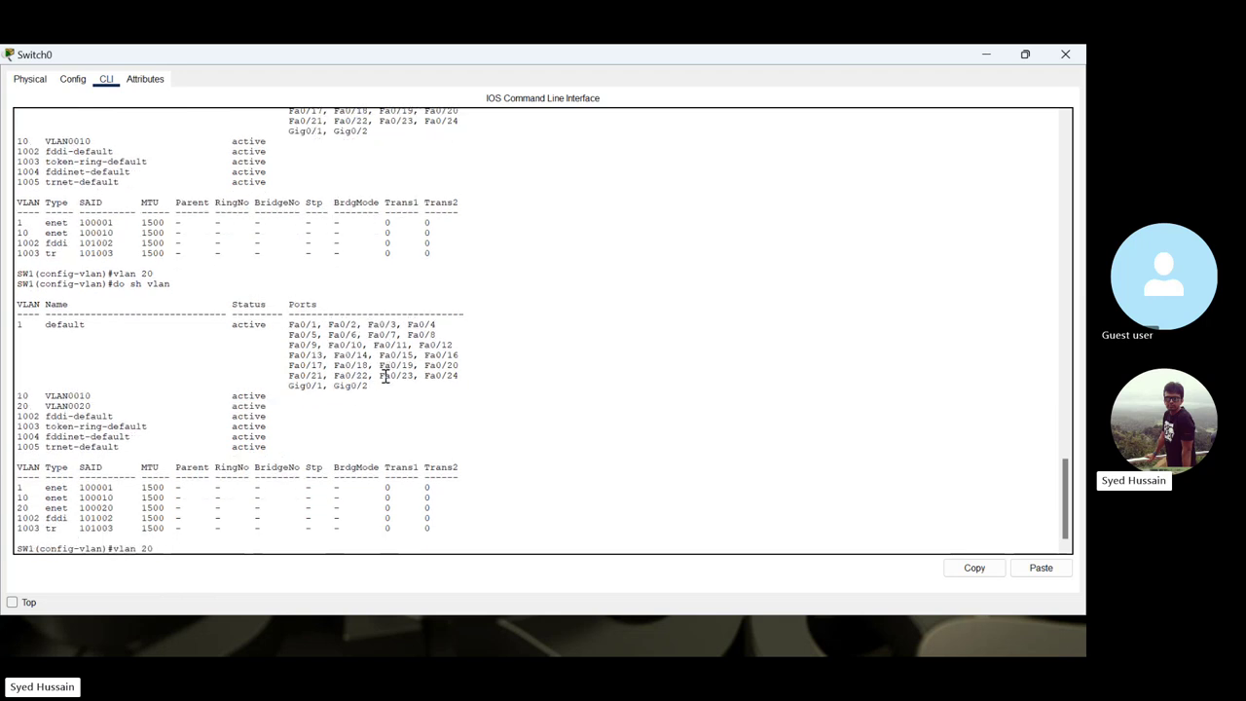
key(BackSpace)
key(BackSpace)
text(30)
key(Return)
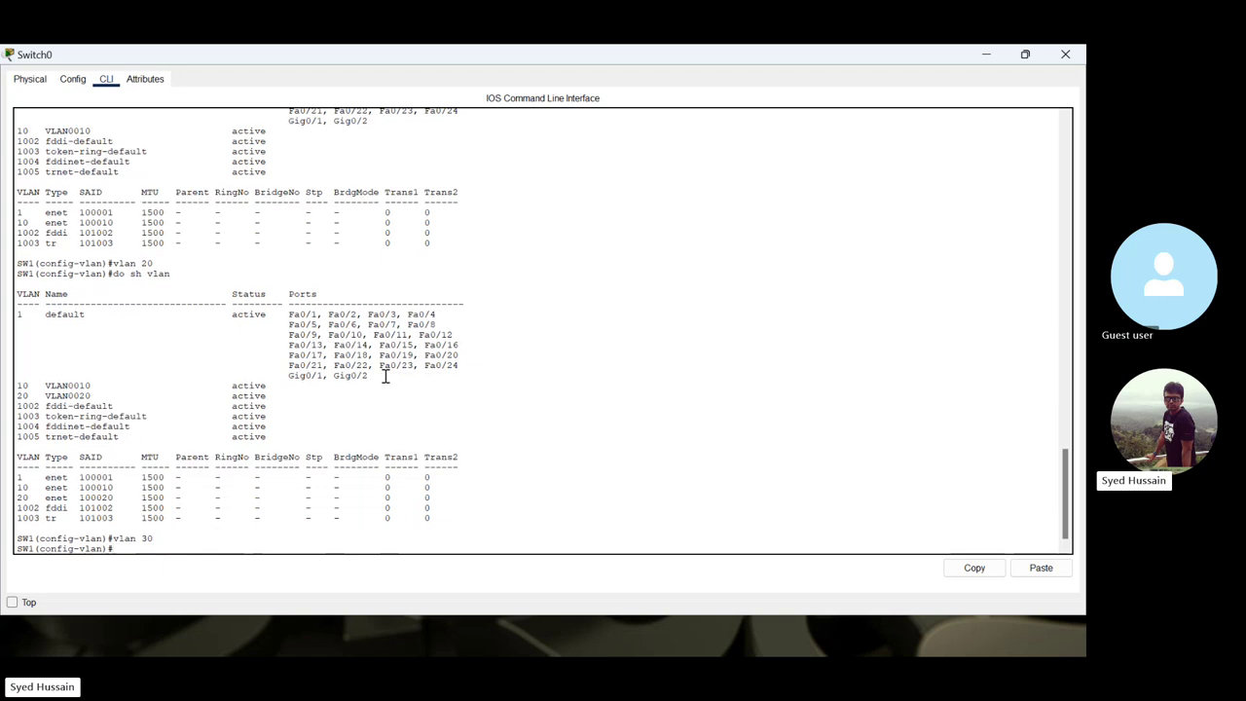
key(Return)
key(Return)
key(Up)
key(Up)
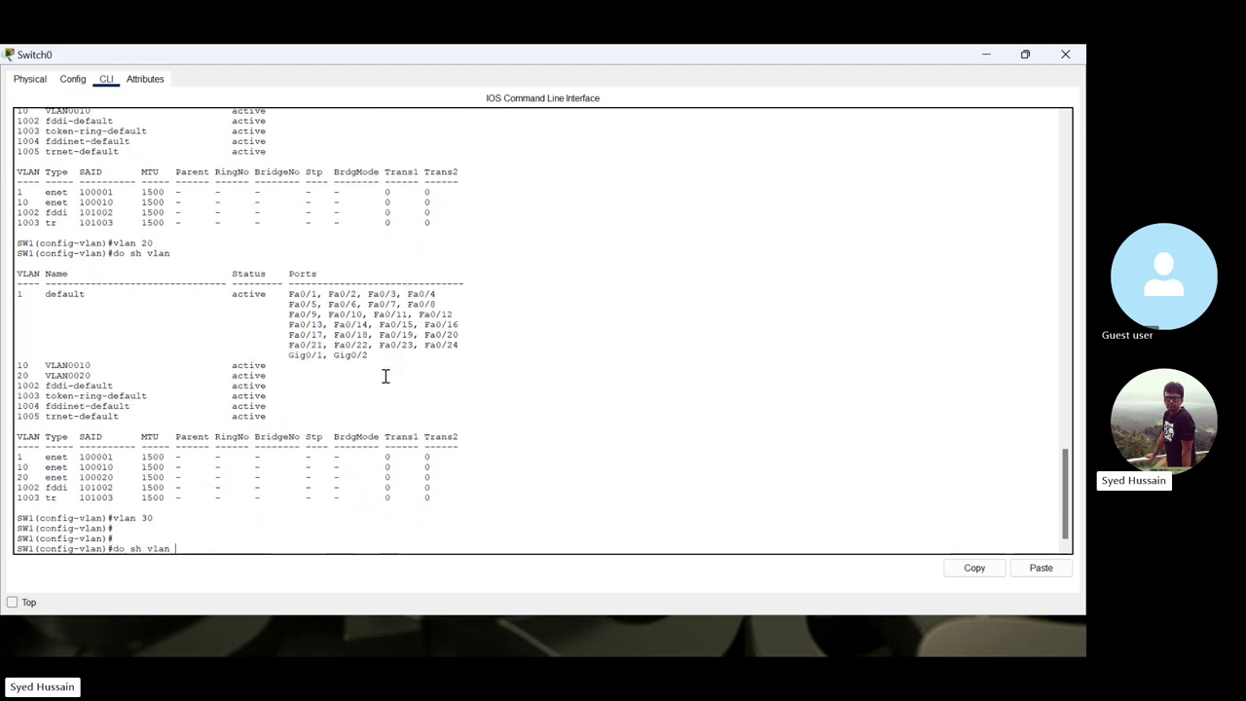
key(Return)
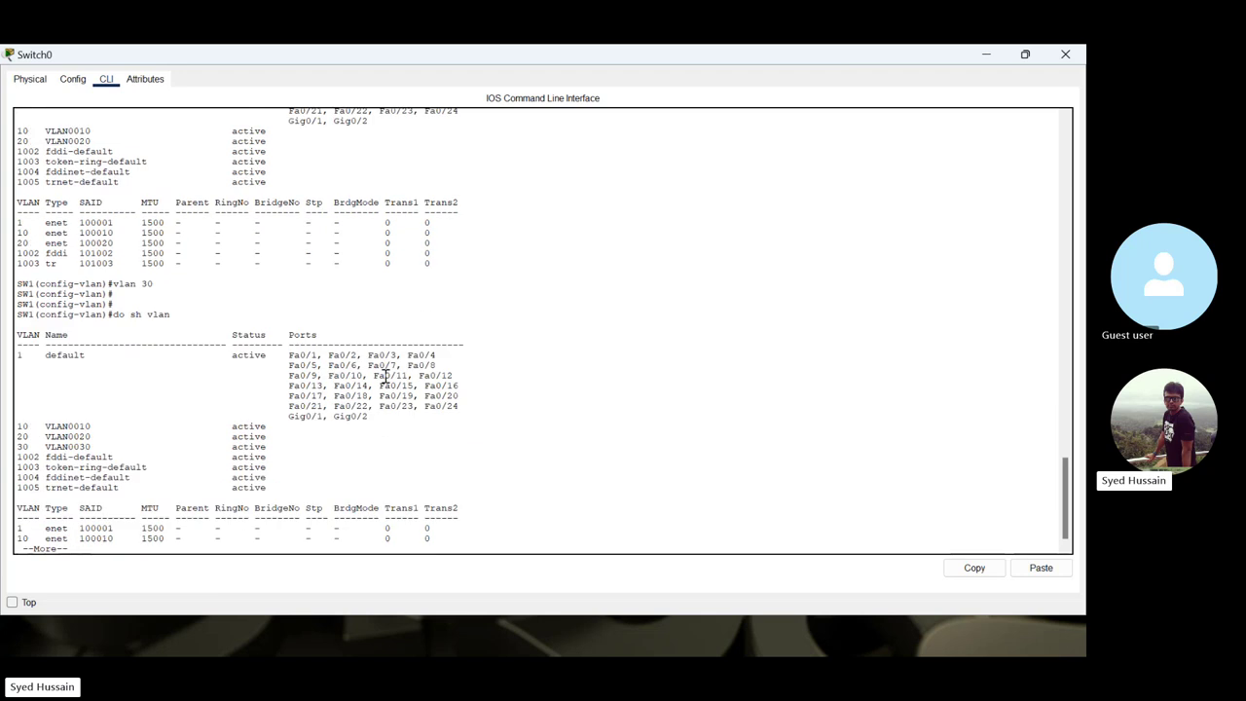
key(Return)
key(Return)
key(Return)
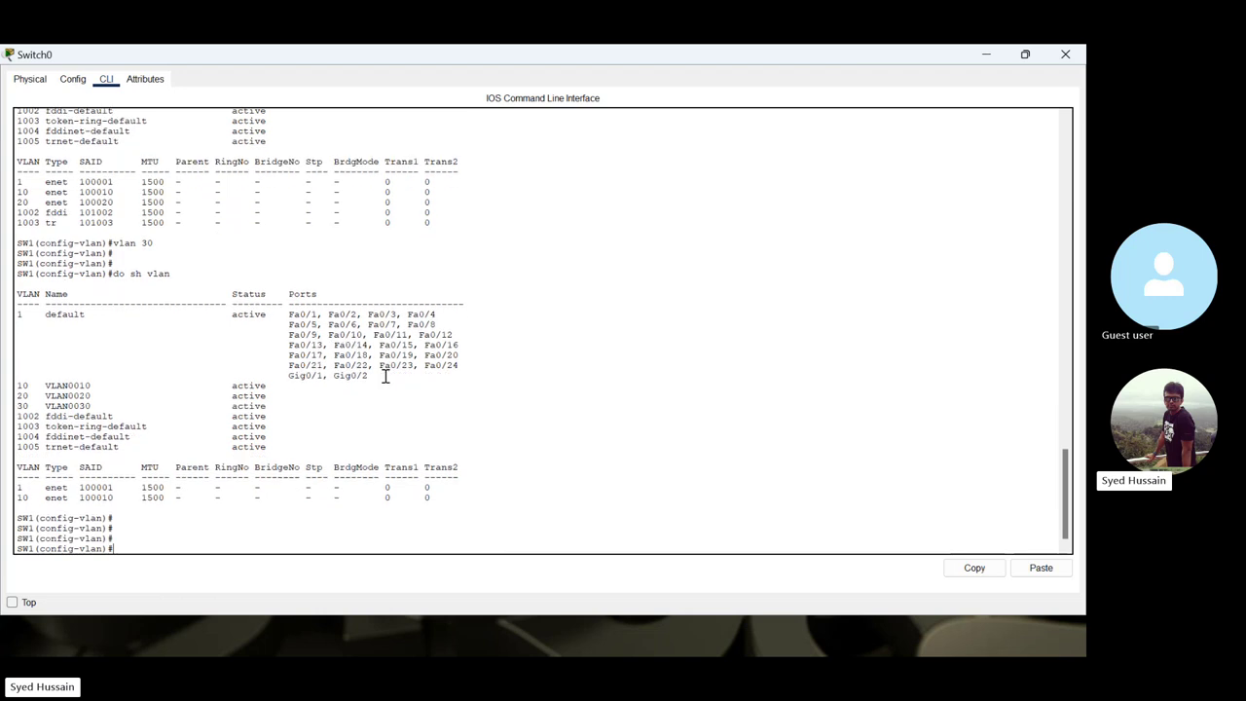
- Return to VLAN 10's configuration and name the VLAN R
key(Up)
key(Up)
key(Up)
key(Up)
key(Return)
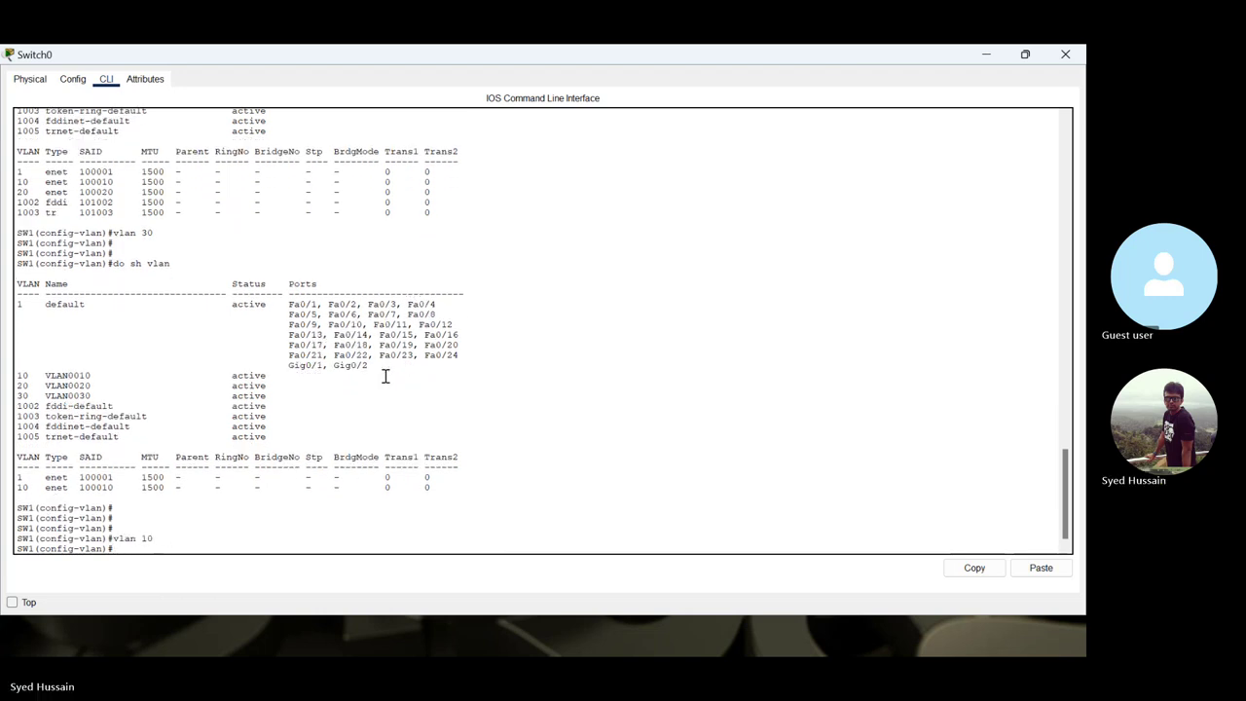
text(name)
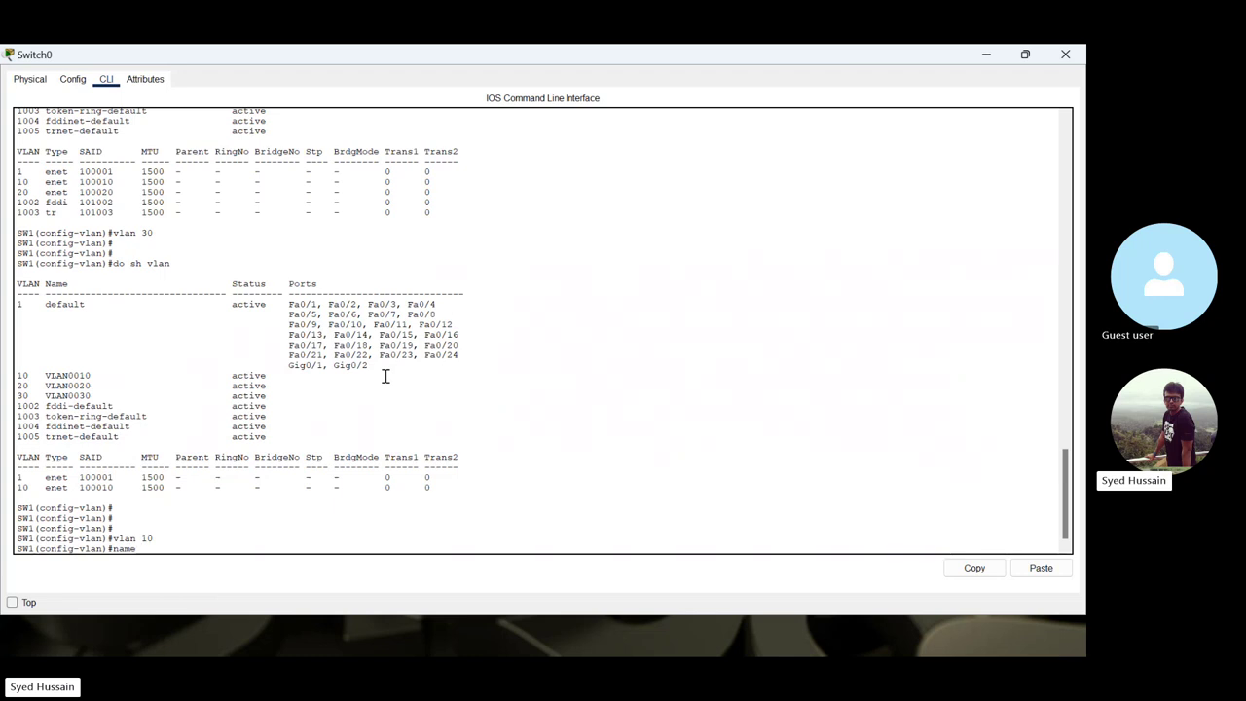
text( R)
key(Return)
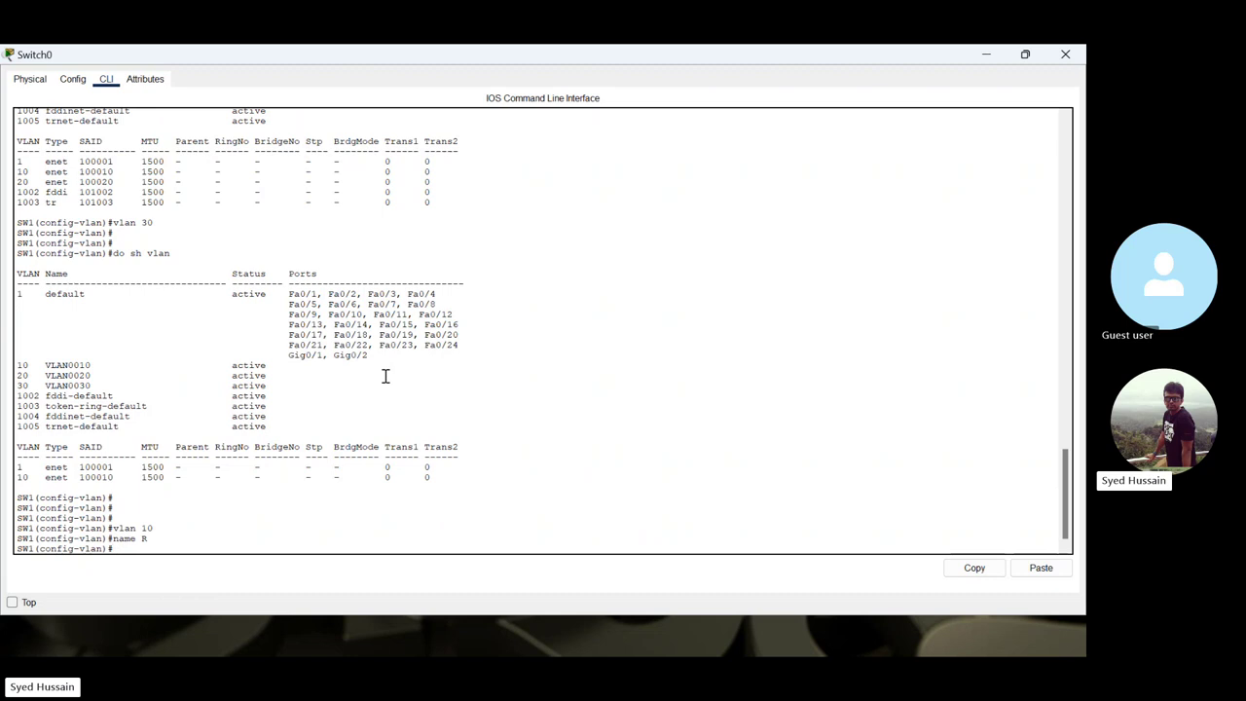
- Rename VLAN 10 to HR
key(Up)
key(Up)
key(Down)
key(BackSpace)
text(HR)
key(Return)
key(Return)
key(Return)
- Display the VLAN table with do sh vlan to check VLAN 10's name
key(Up)
key(Up)
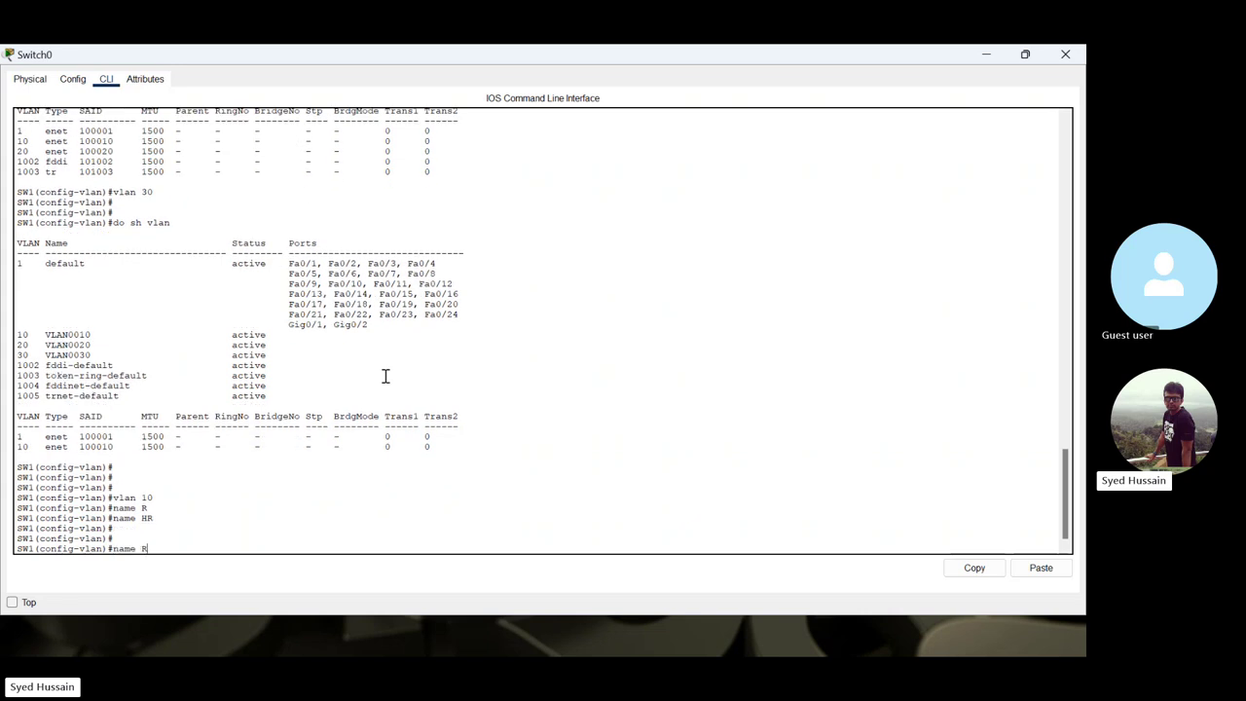
key(Up)
key(Up)
key(Return)
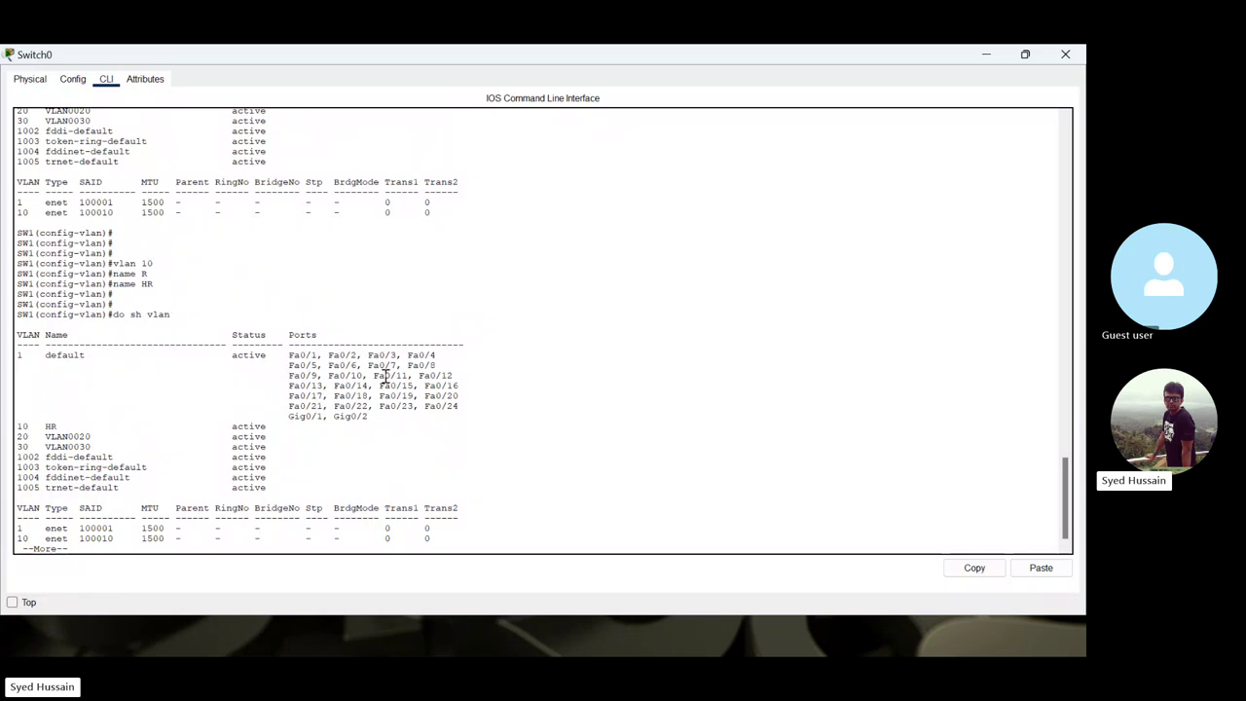
key(space)
- Enter VLAN 20's configuration and name the VLAN Finance
key(Up)
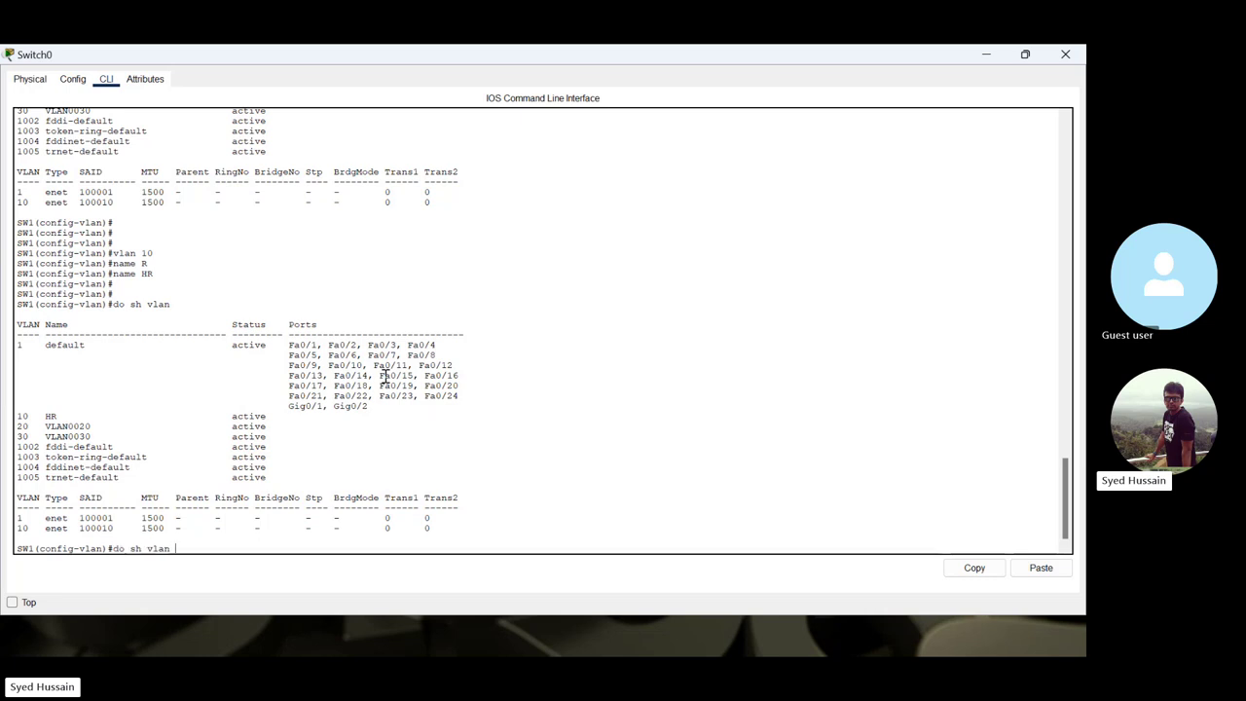
key(Up)
key(Down)
key(Up)
key(Return)
key(Up)
key(Up)
key(Down)
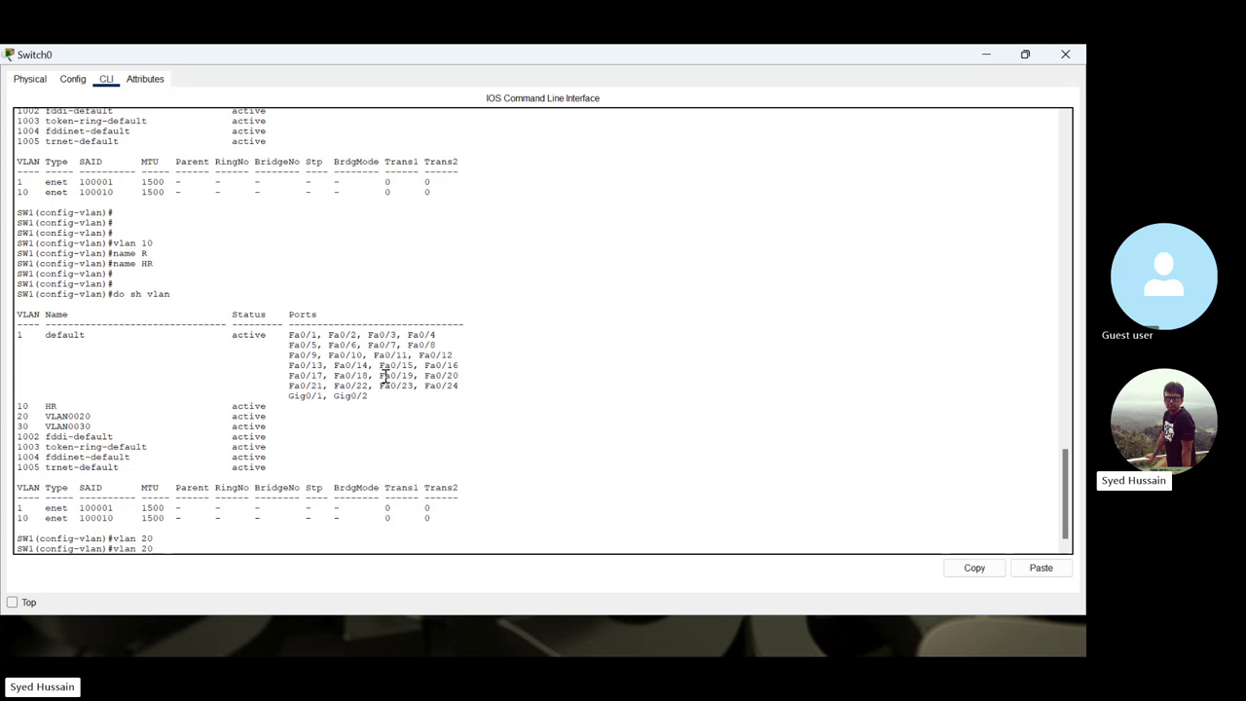
key(BackSpace)
key(BackSpace)
key(BackSpace)
key(BackSpace)
key(BackSpace)
key(BackSpace)
key(BackSpace)
key(BackSpace)
text(name HR)
text(ance)
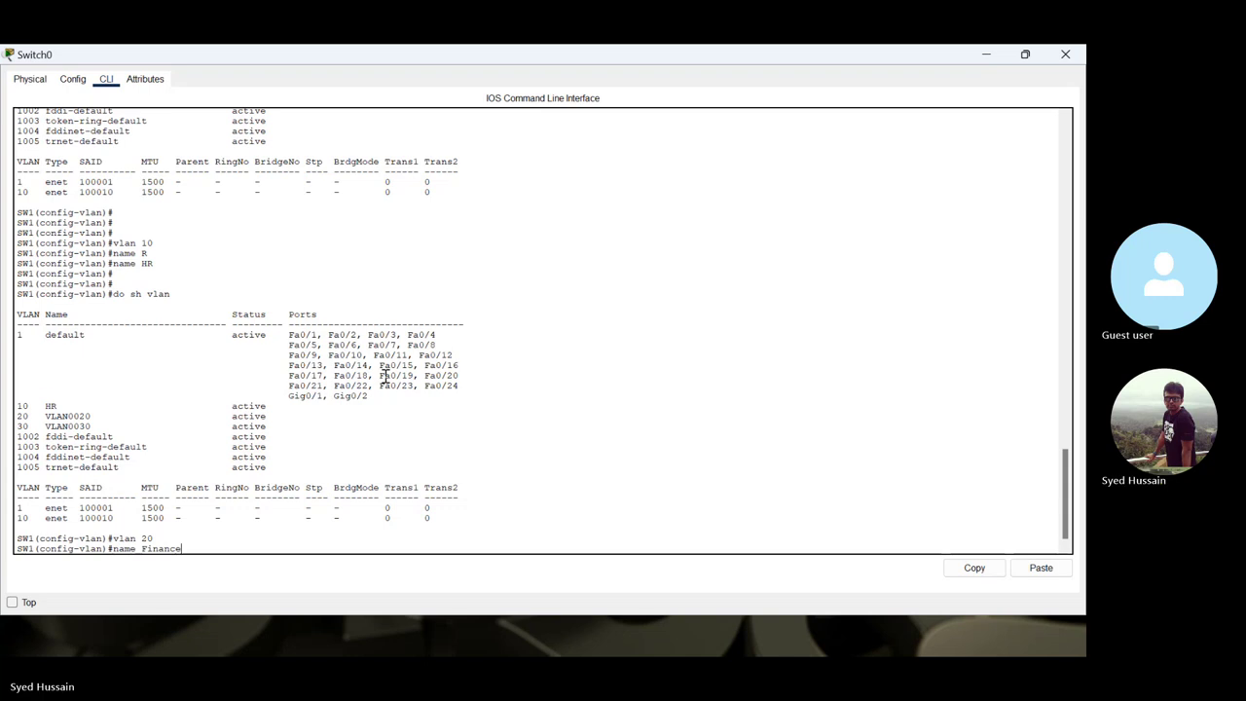
key(Return)
- Enter VLAN 30's configuration and name the VLAN IT
key(Up)
key(Up)
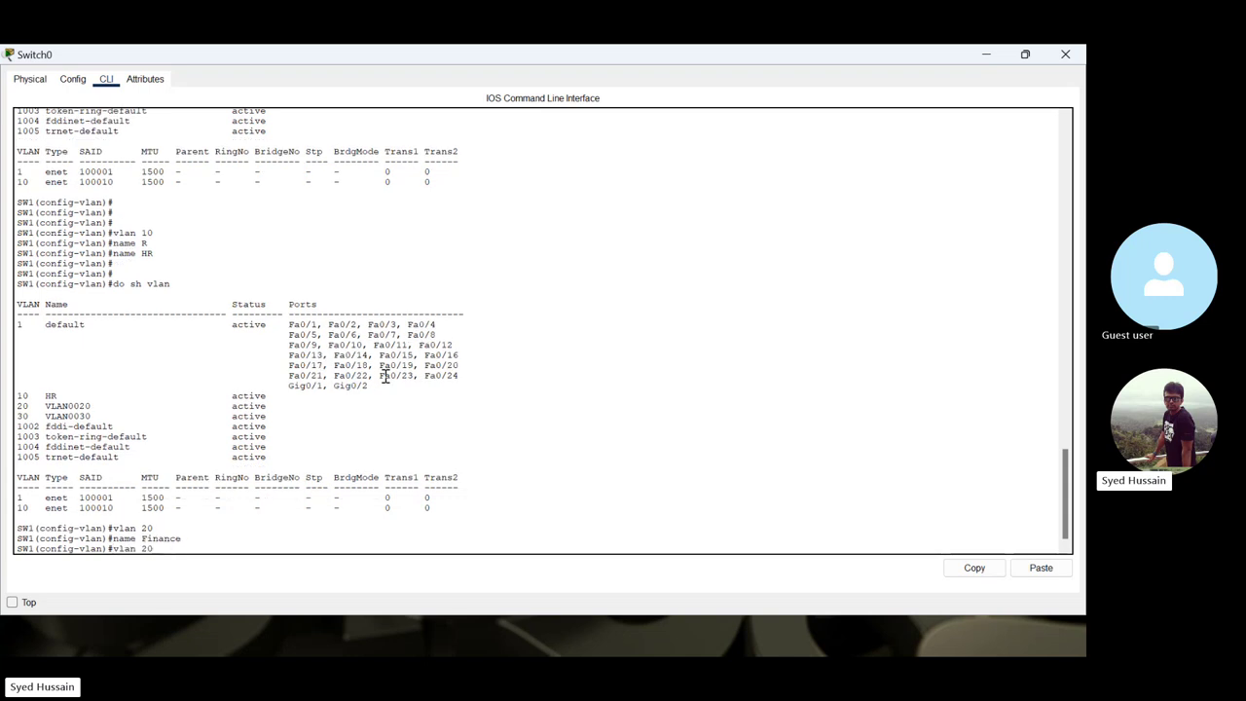
key(BackSpace)
key(BackSpace)
key(BackSpace)
text(30)
key(Return)
key(Up)
key(Up)
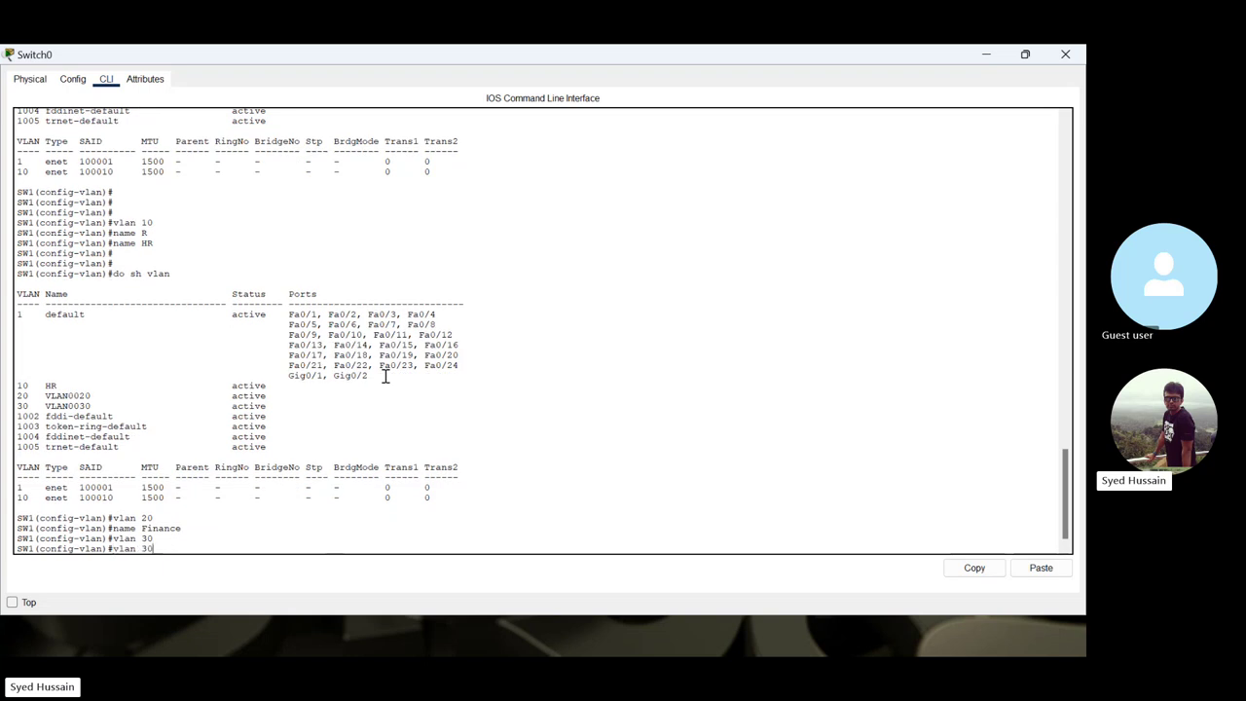
key(BackSpace)
key(BackSpace)
key(BackSpace)
key(BackSpace)
key(BackSpace)
key(BackSpace)
key(BackSpace)
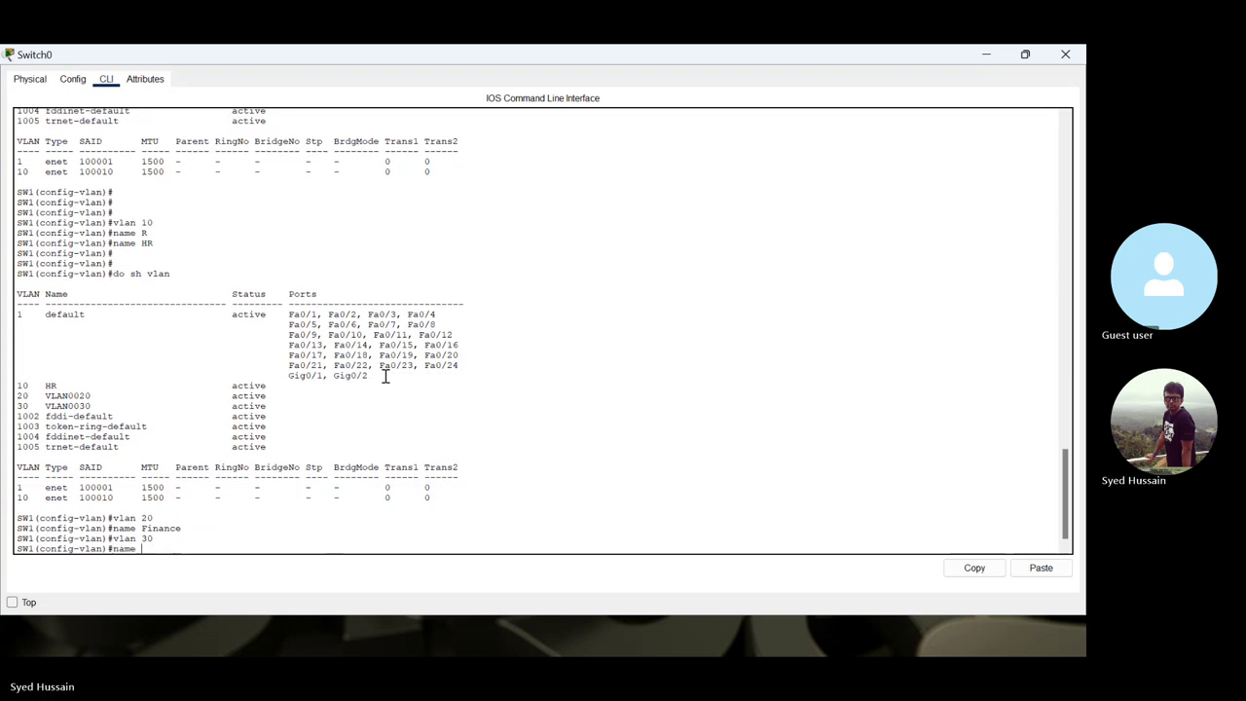
text(IT)
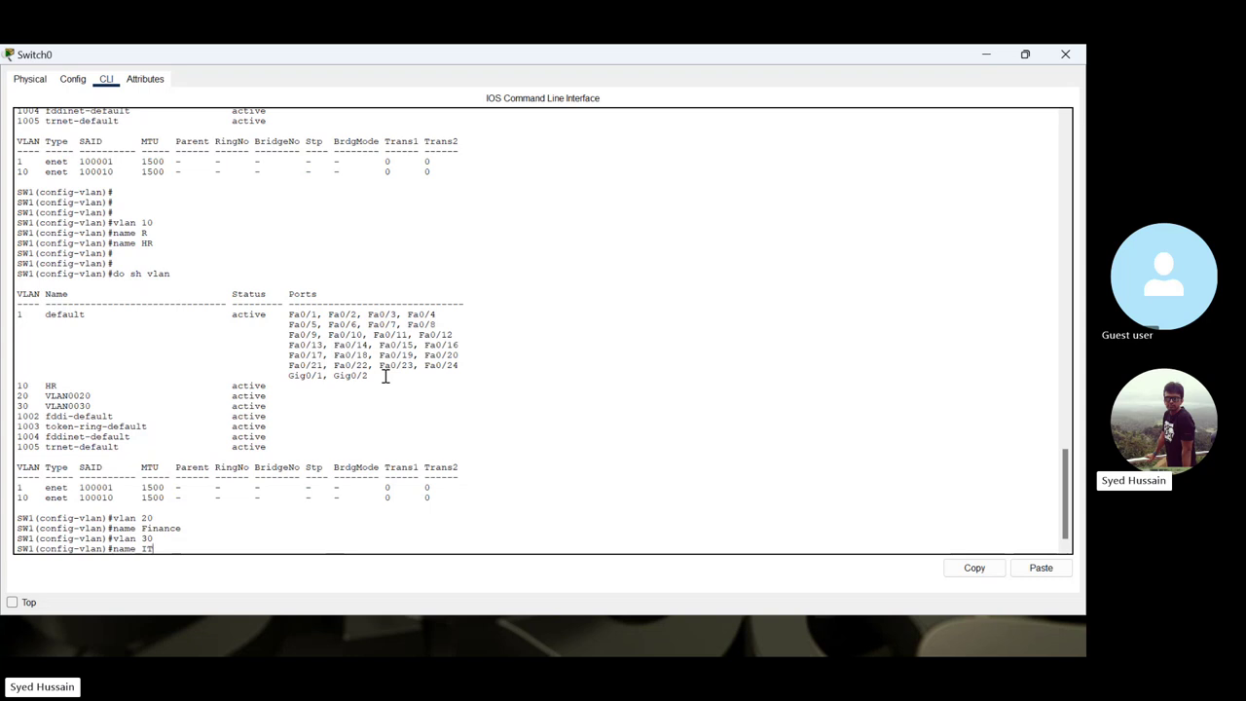
key(Return)
key(Return)
key(Return)
- Display the complete VLAN table with do sh vlan and check the names of VLANs 10, 20 and 30
key(Up)
key(Up)
key(Up)
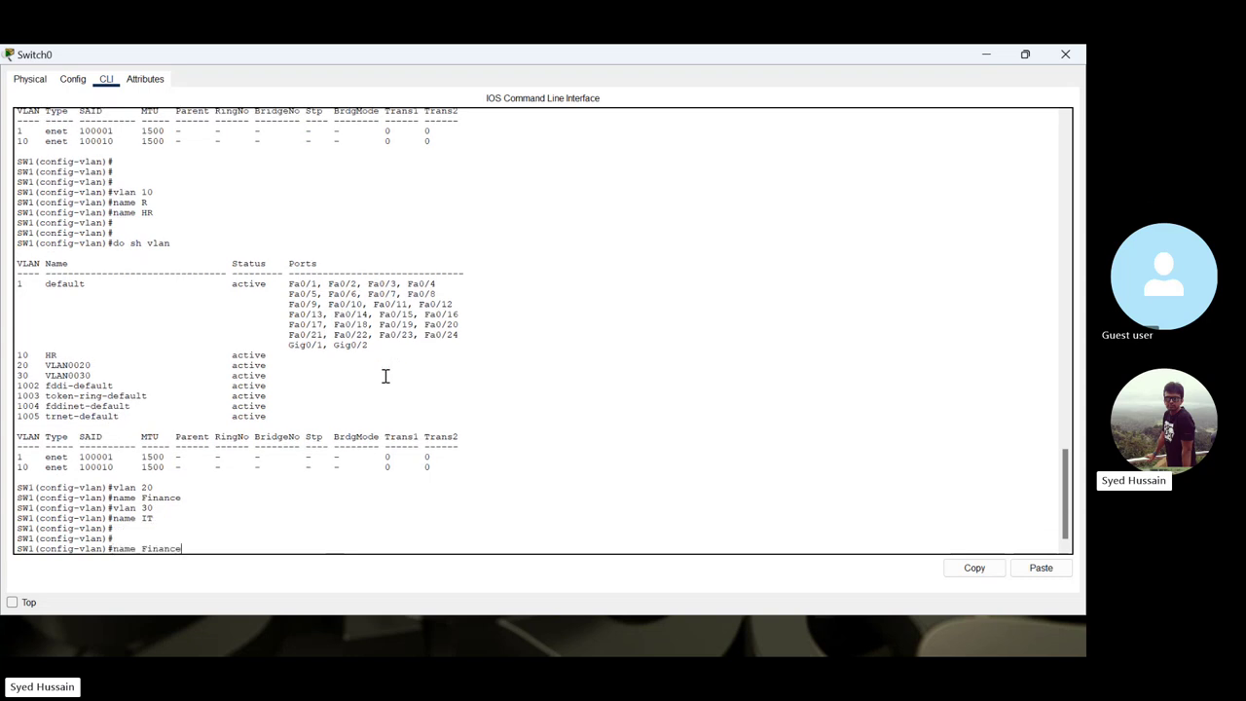
key(Up)
key(Up)
key(Return)
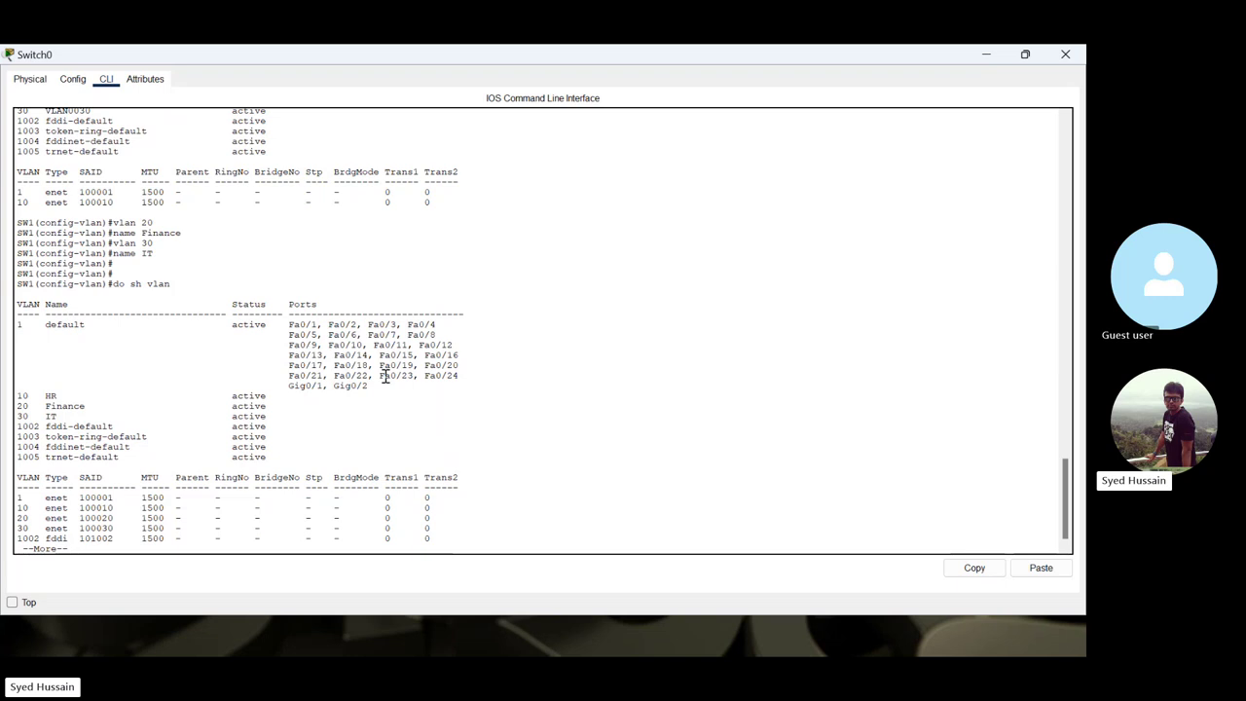
key(Return)
key(Return)
key(Return)
key(Return)
key(Return)
key(Return)
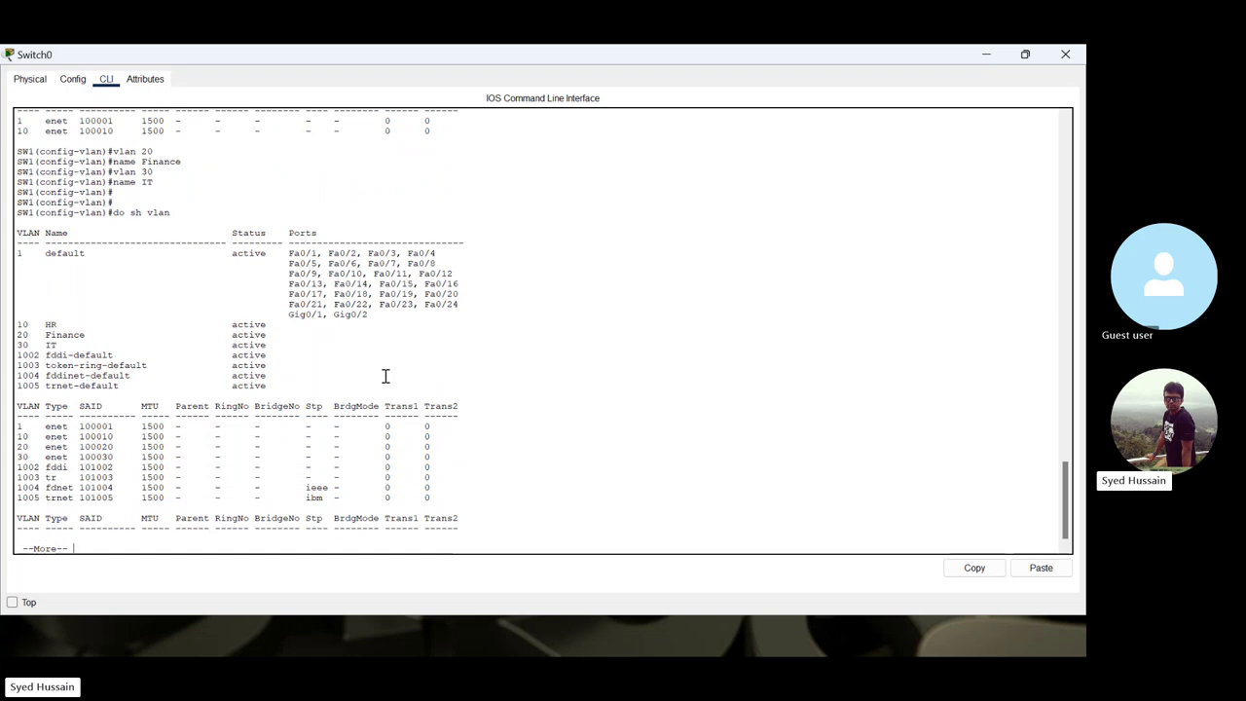
key(space)
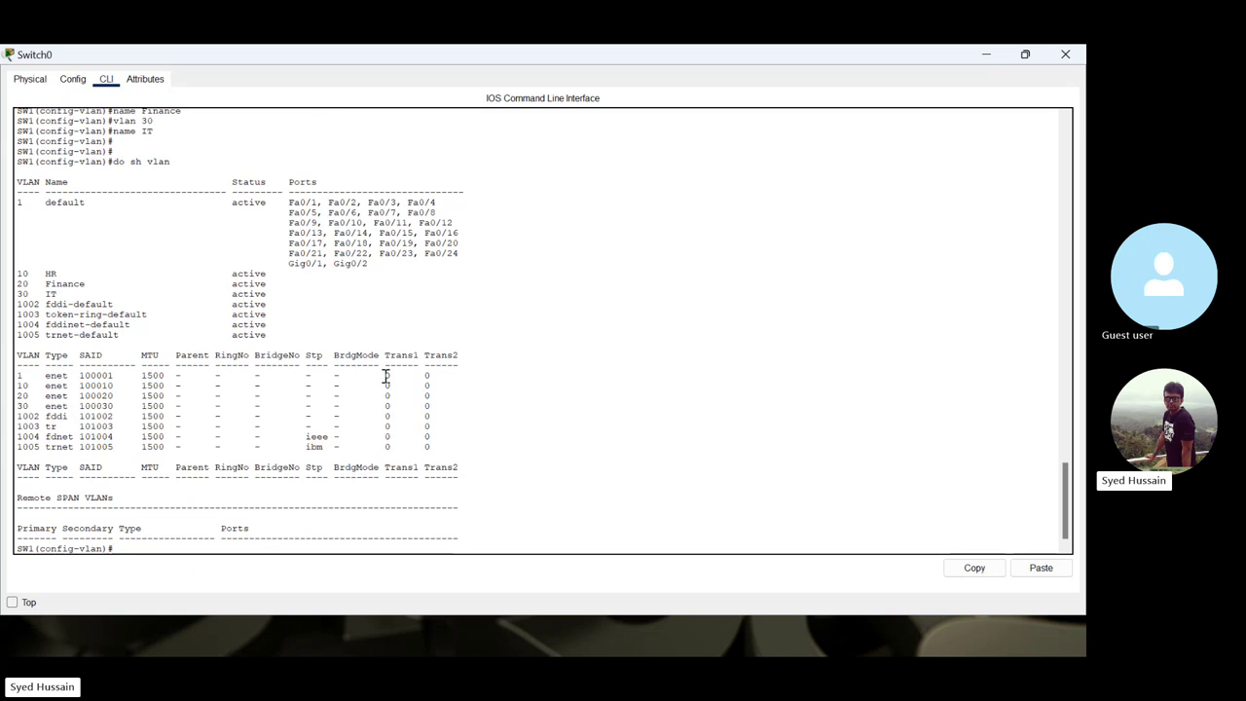
- Exit VLAN configuration and return to SW1's global configuration mode
key(Return)
key(Return)
key(Return)
key(Return)
key(Return)
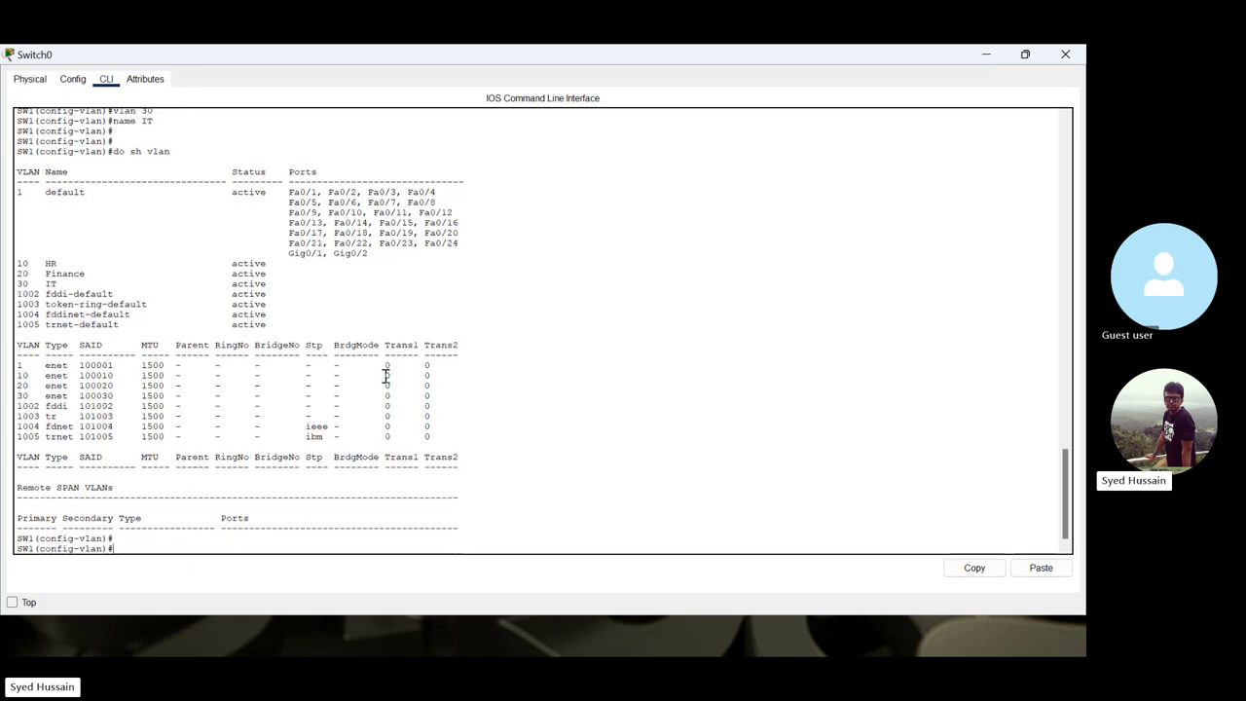
text(e)
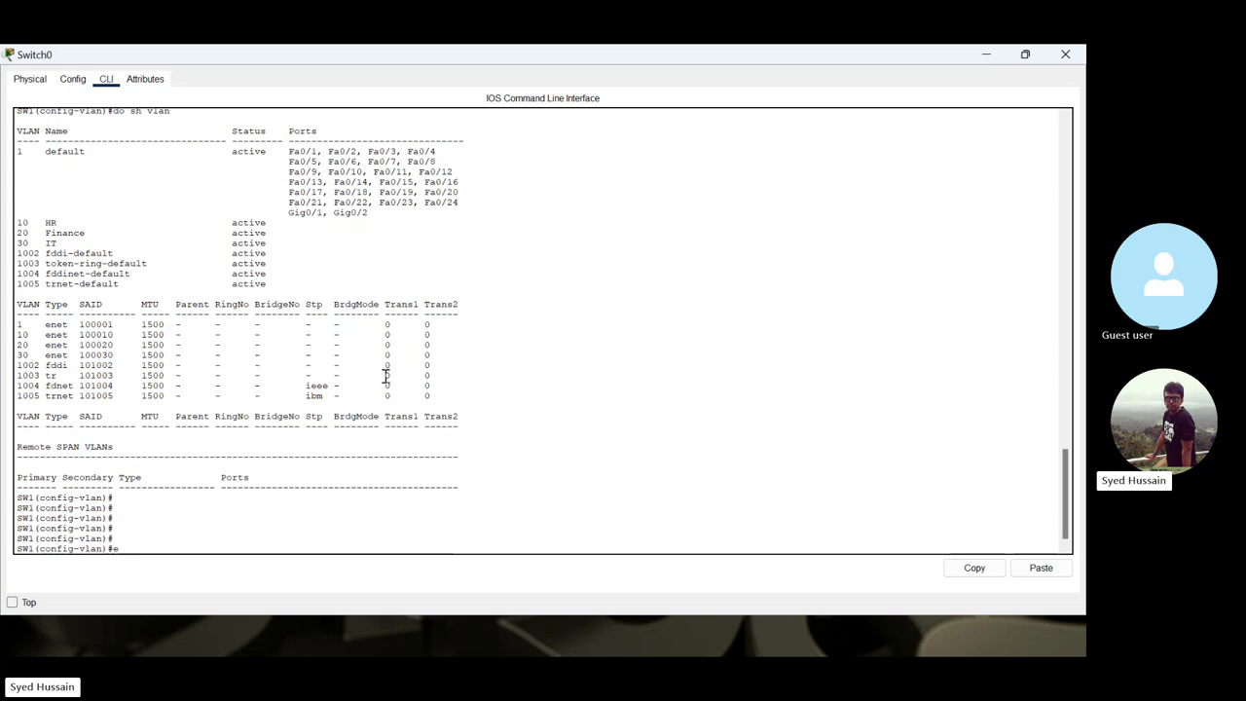
text(xit)
key(Return)
key(Return)
key(Return)
key(Return)
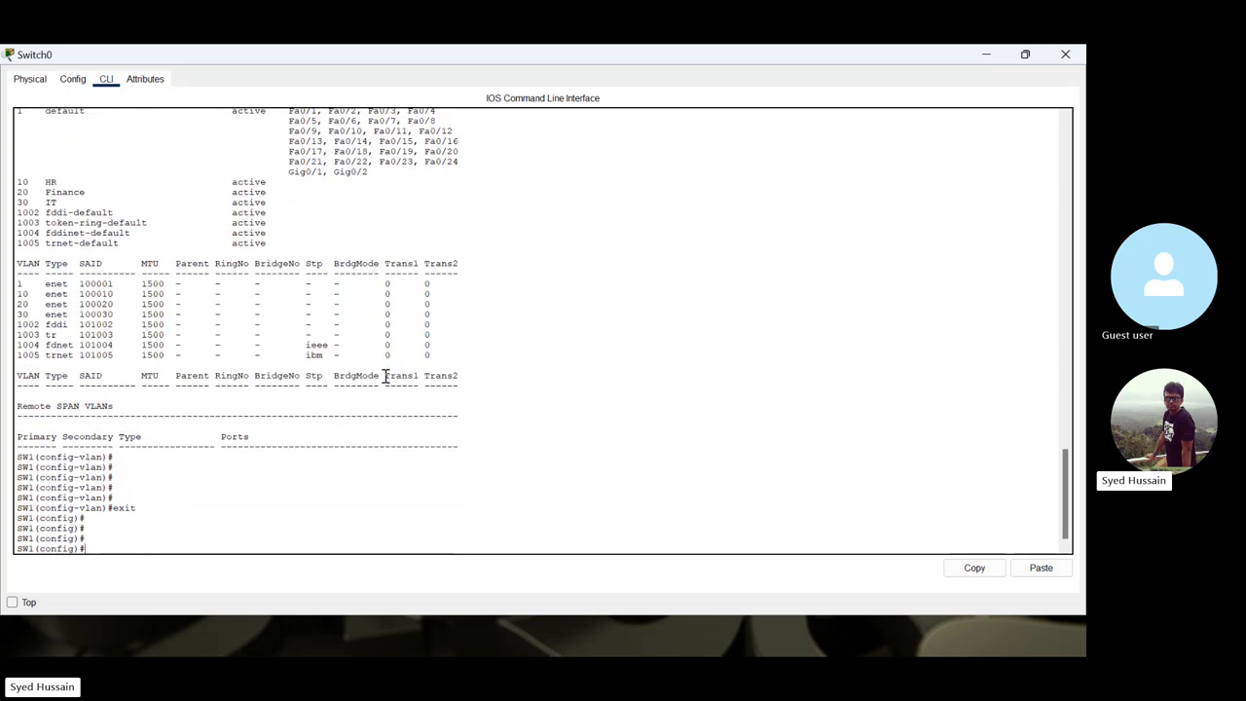
key(Return)
key(Return)
key(Return)
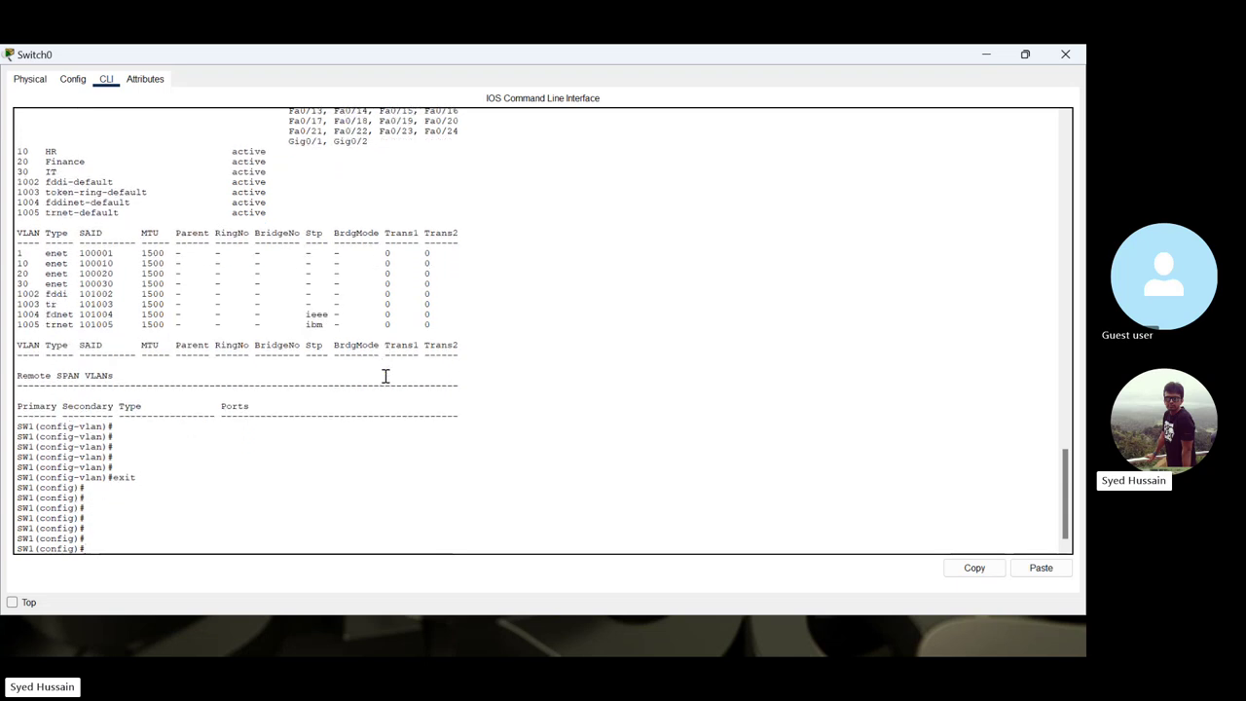
- Enter interface configuration for fastEthernet 0/1 on SW1
text(int)
key(Tab)
text(f)
key(Tab)
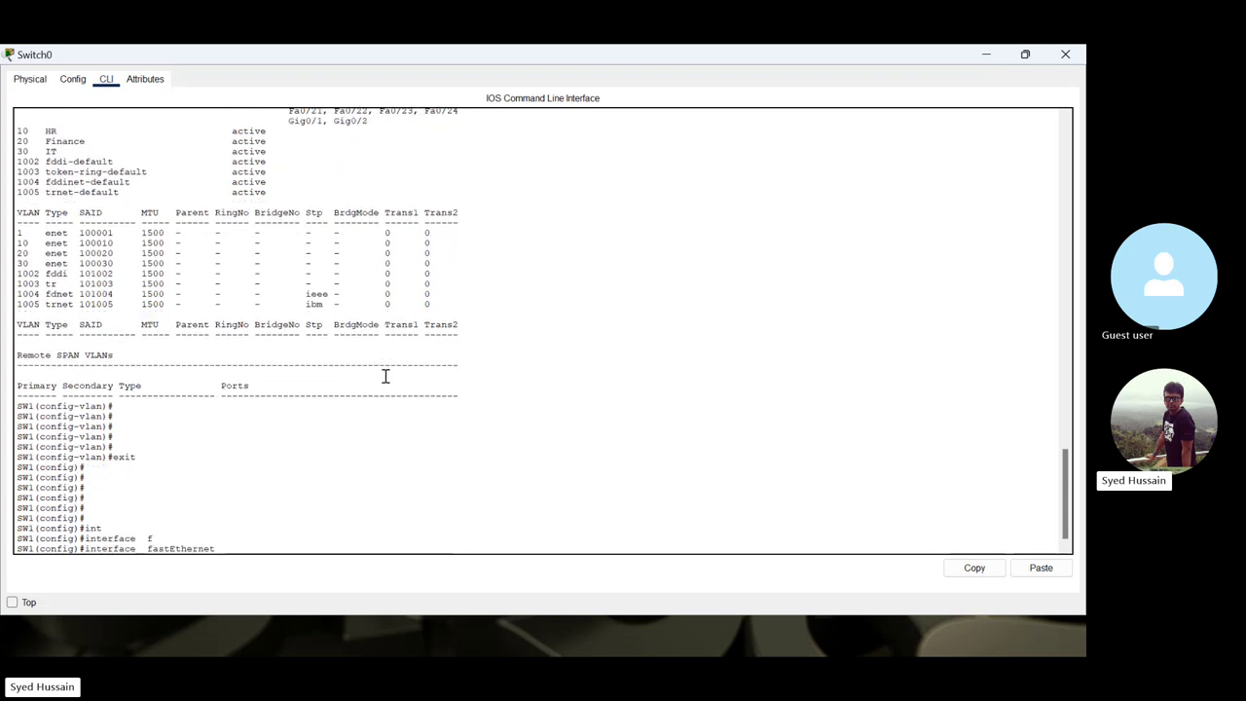
text(0/)
text(1)
key(Return)
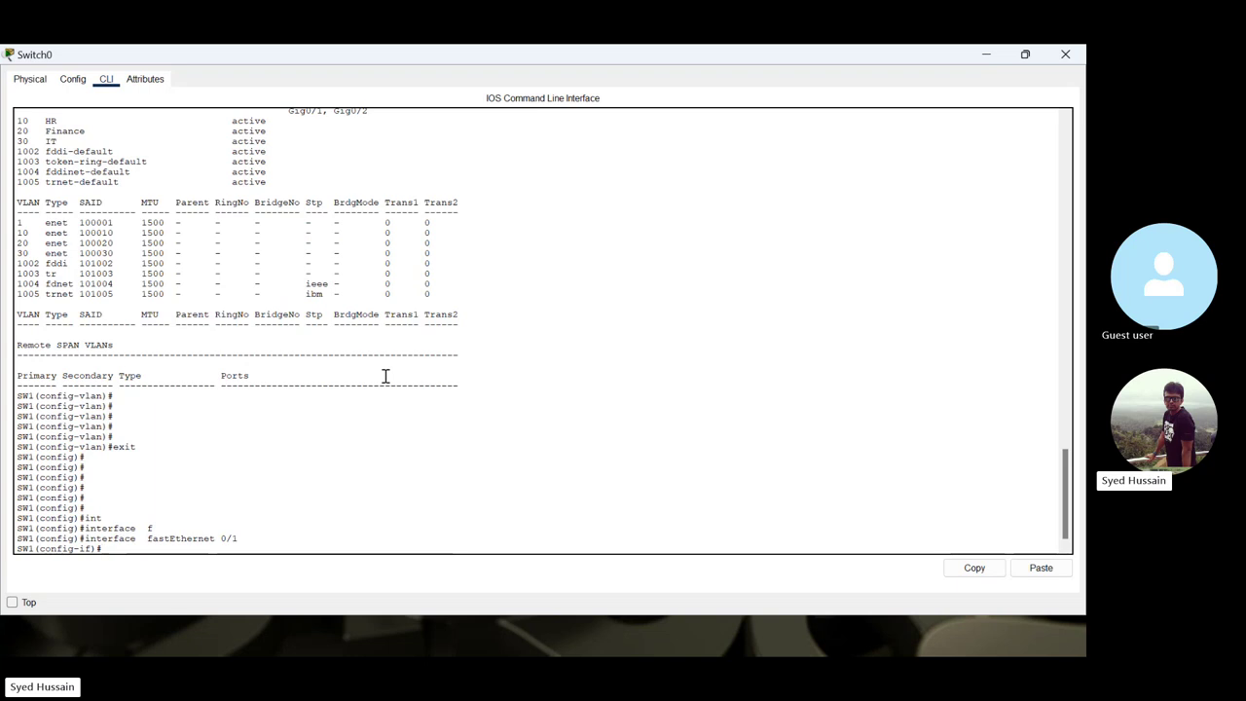
key(Return)
key(Return)
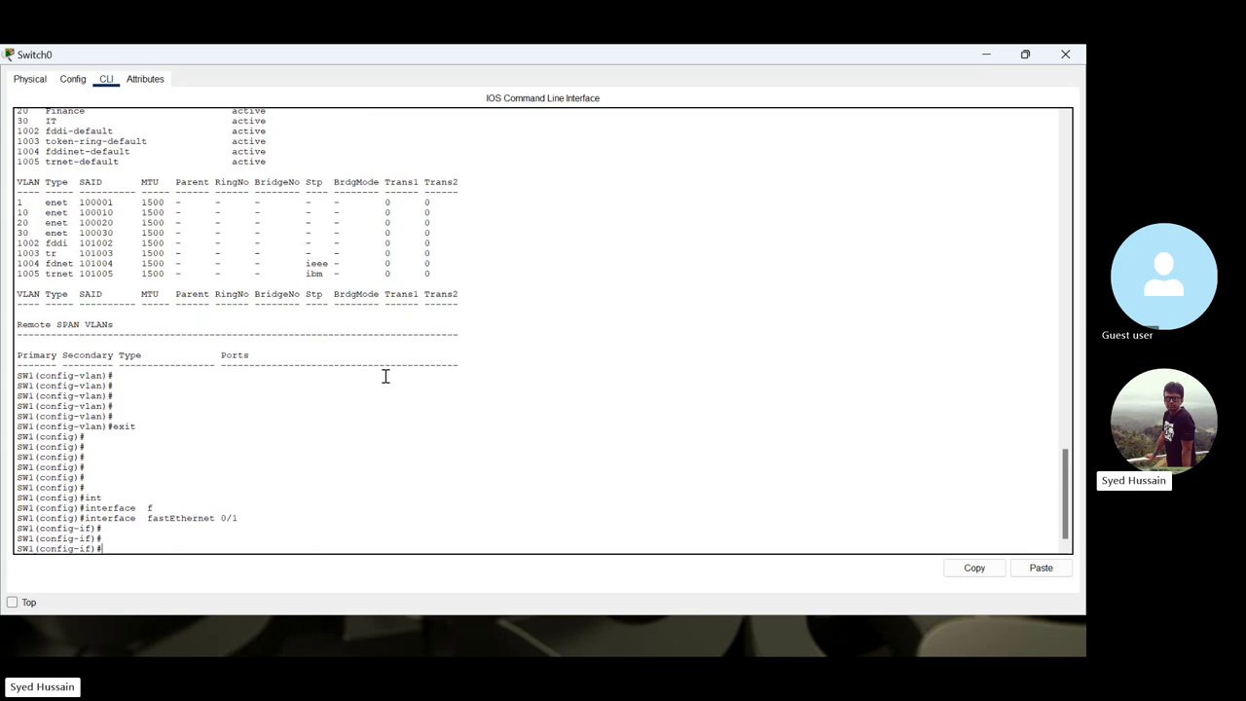
- Set fastEthernet 0/1 to trunk mode with switchport mode trunk
text(sw)
key(Tab)
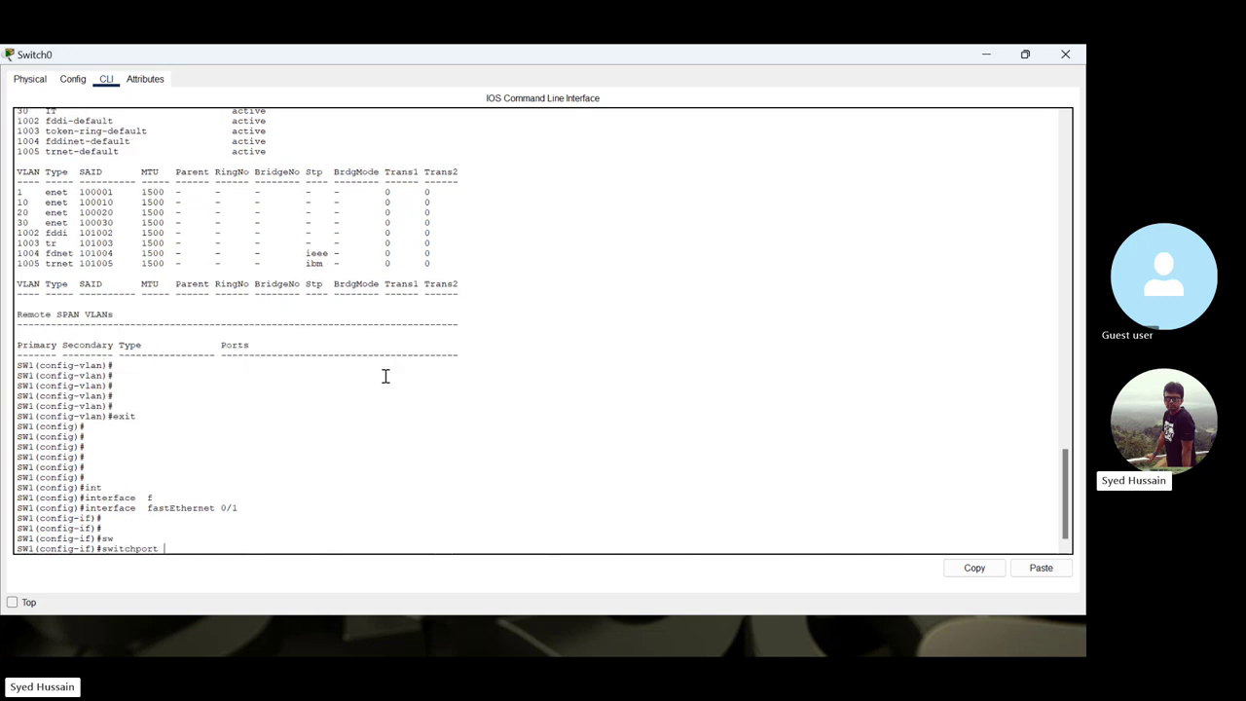
text(mo)
key(Tab)
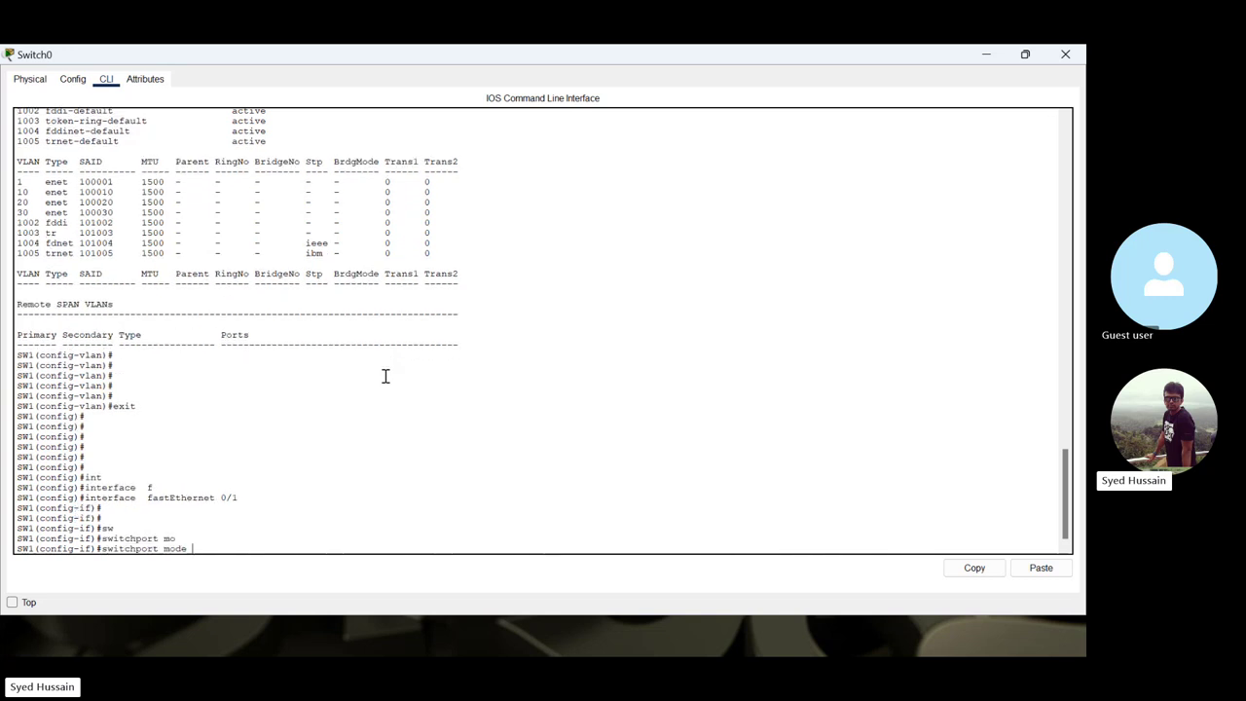
text(tr)
key(Tab)
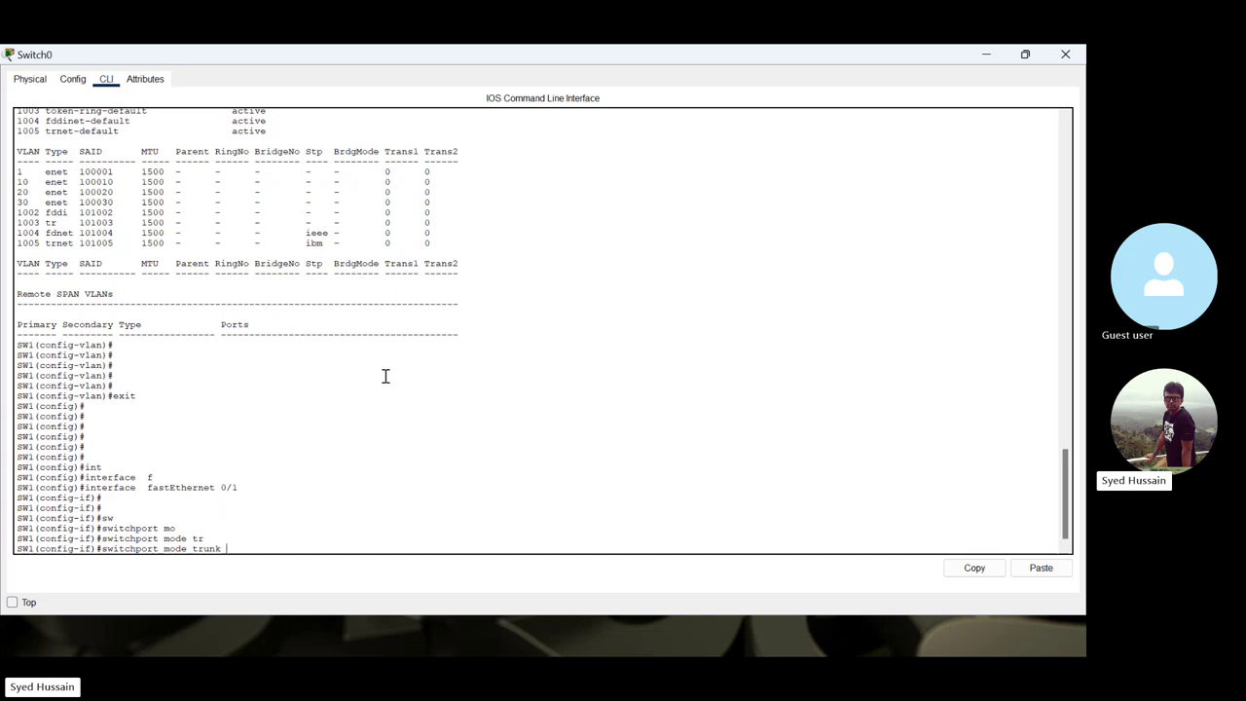
key(Return)
key(Return)
key(Return)
key(Return)
key(Return)
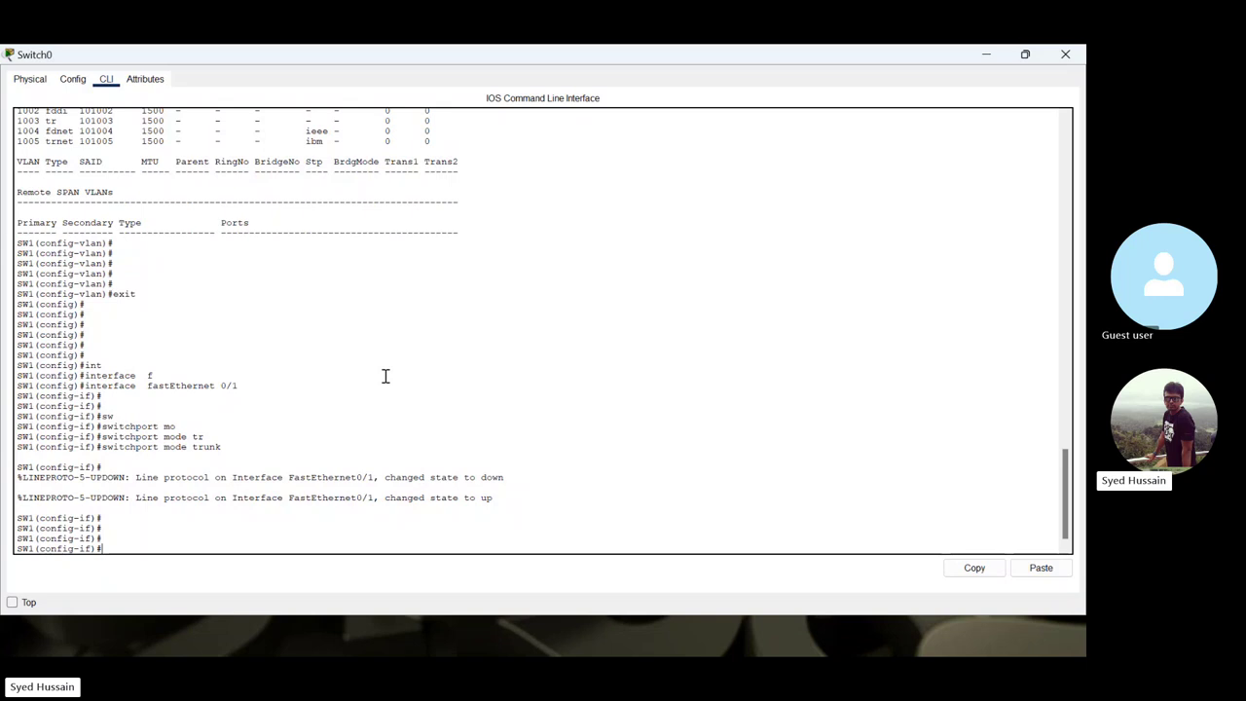
text(sh)
key(Tab)
key(BackSpace)
key(BackSpace)
key(BackSpace)
key(BackSpace)
key(BackSpace)
key(BackSpace)
key(BackSpace)
key(BackSpace)
key(BackSpace)
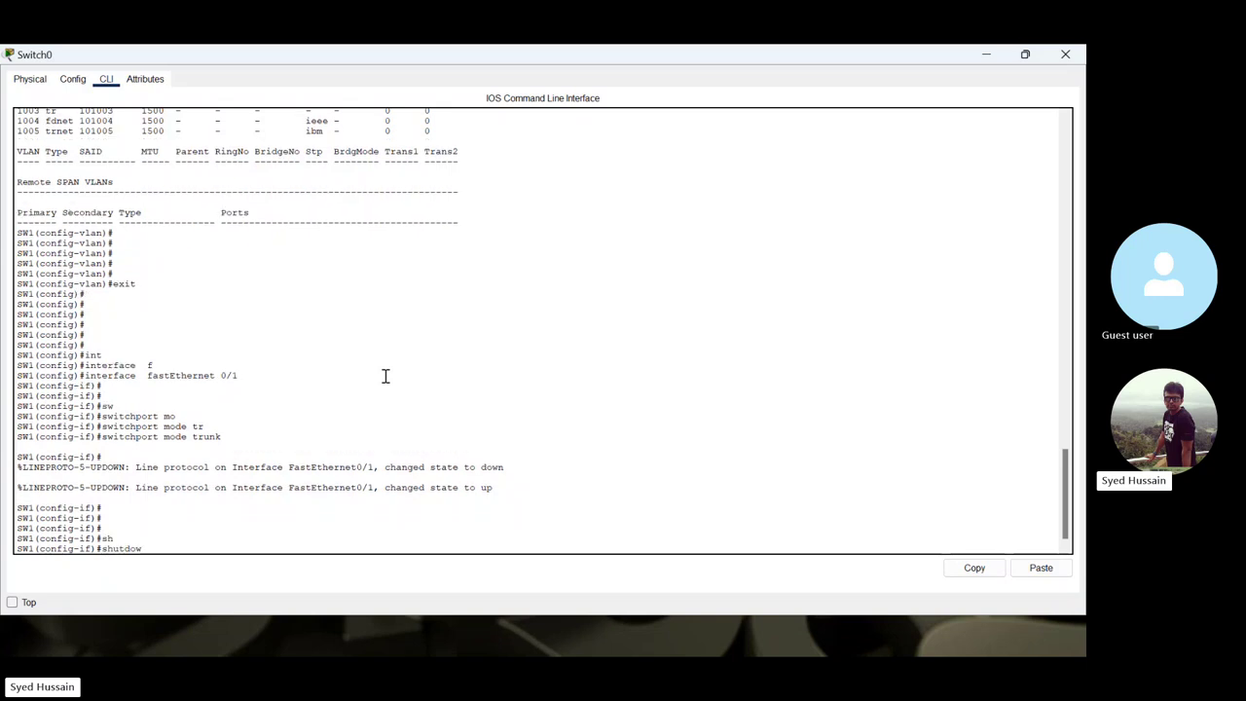
- Try to complete an encapsulation option for the port with switchport trunk enc
text(sw)
key(Tab)
key(Tab)
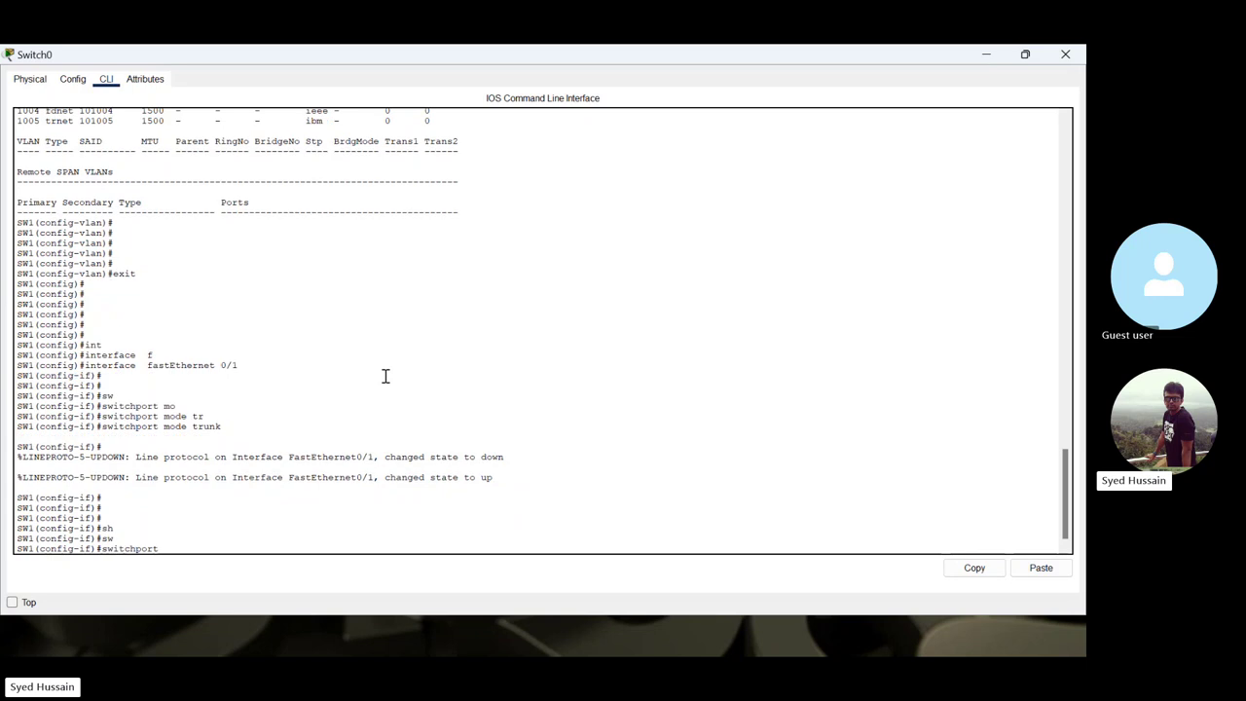
text(tr)
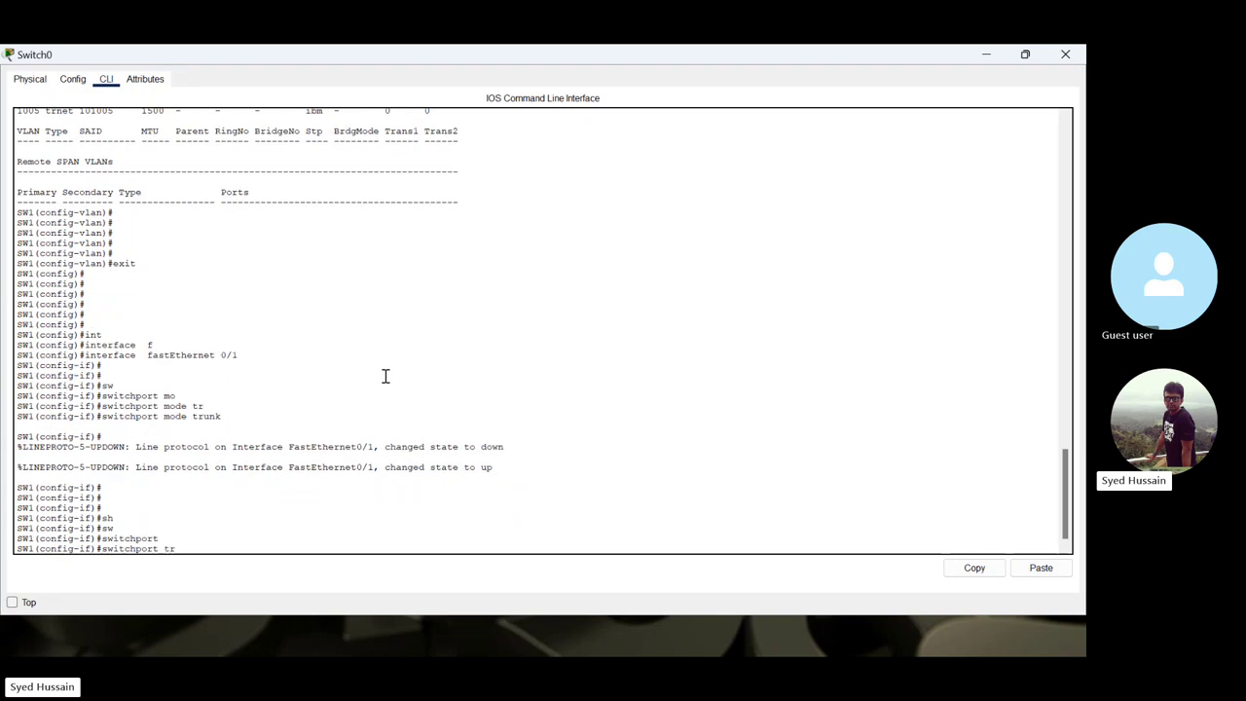
key(Tab)
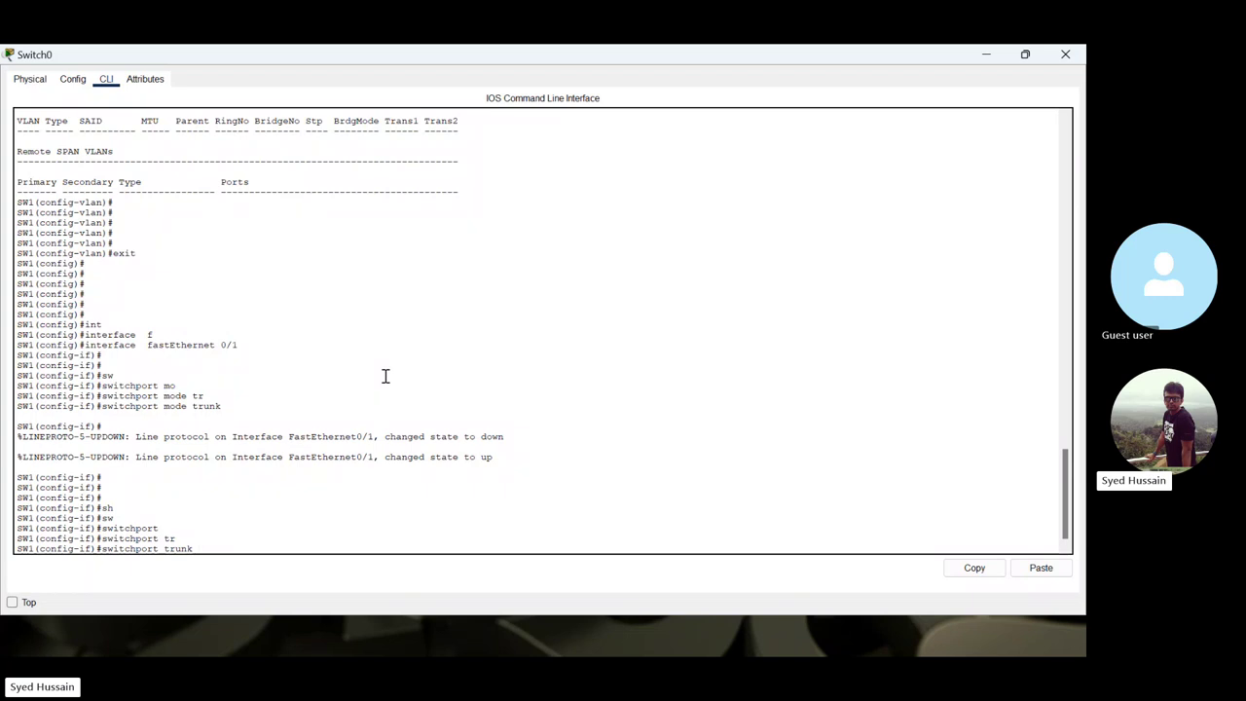
text(en)
key(Tab)
key(Tab)
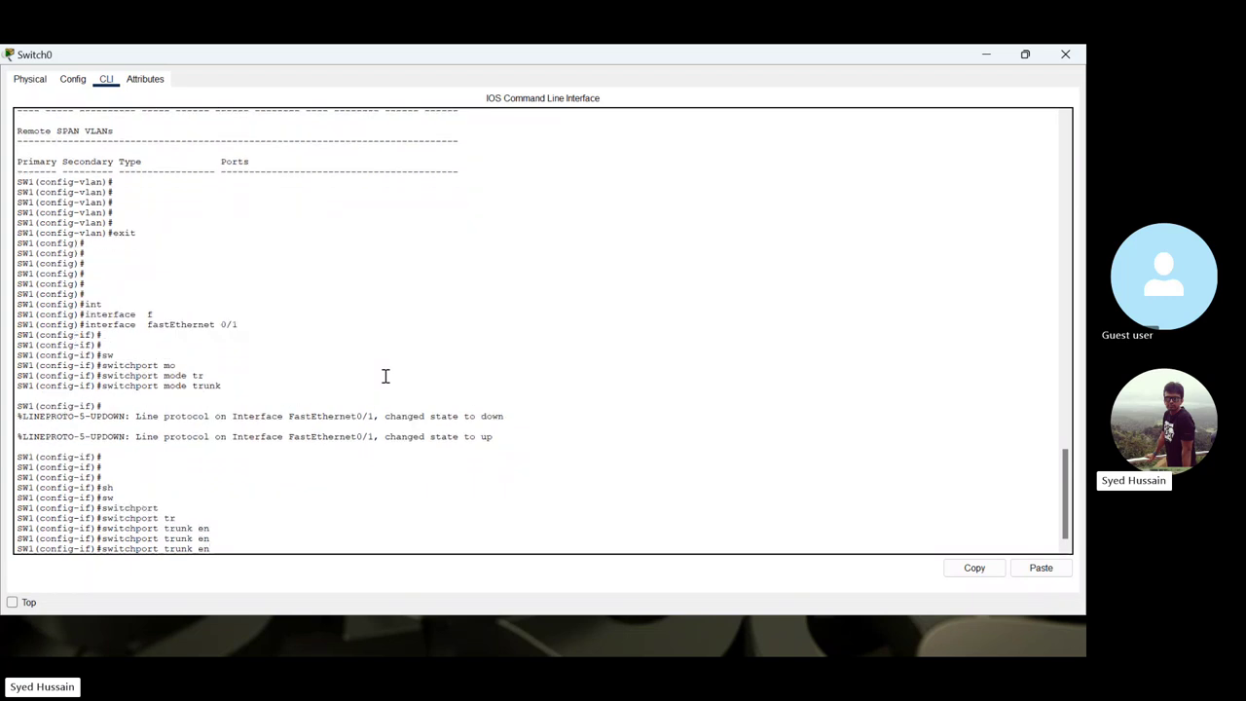
text(c)
key(Tab)
- Shorten the command to switchport and list its available options with the CLI help
key(BackSpace)
key(BackSpace)
key(BackSpace)
key(BackSpace)
key(BackSpace)
key(BackSpace)
key(BackSpace)
key(BackSpace)
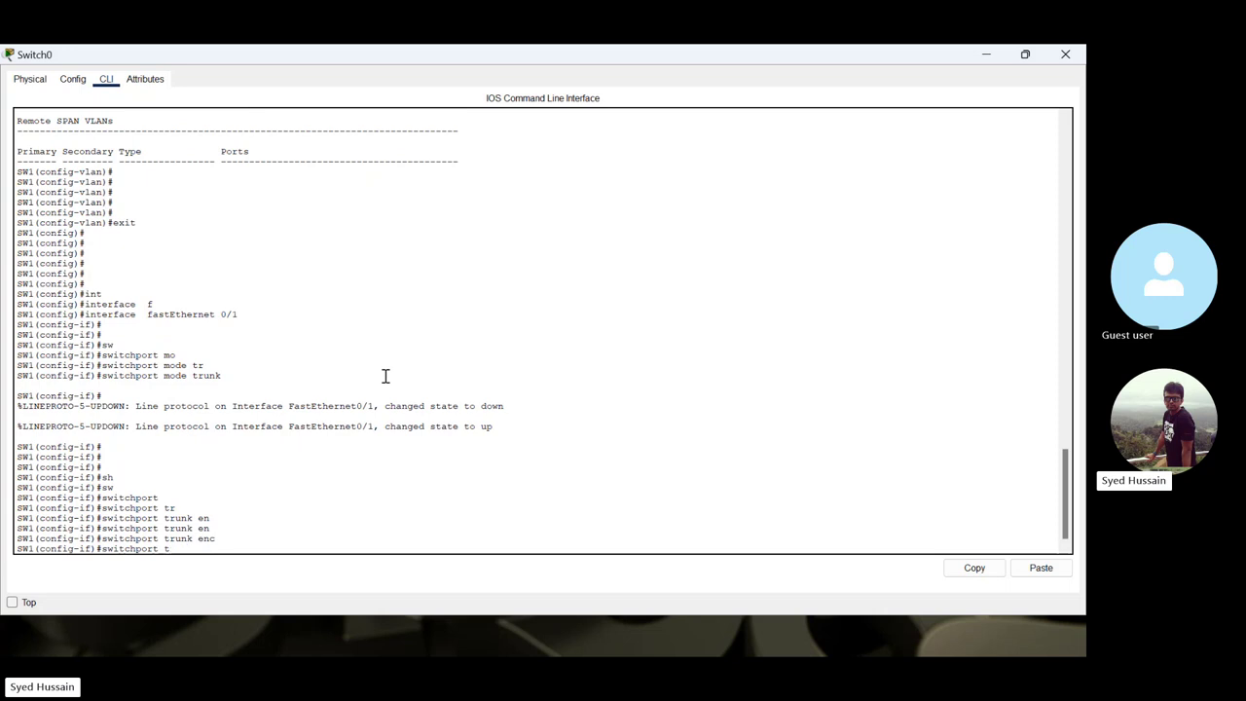
text(?)
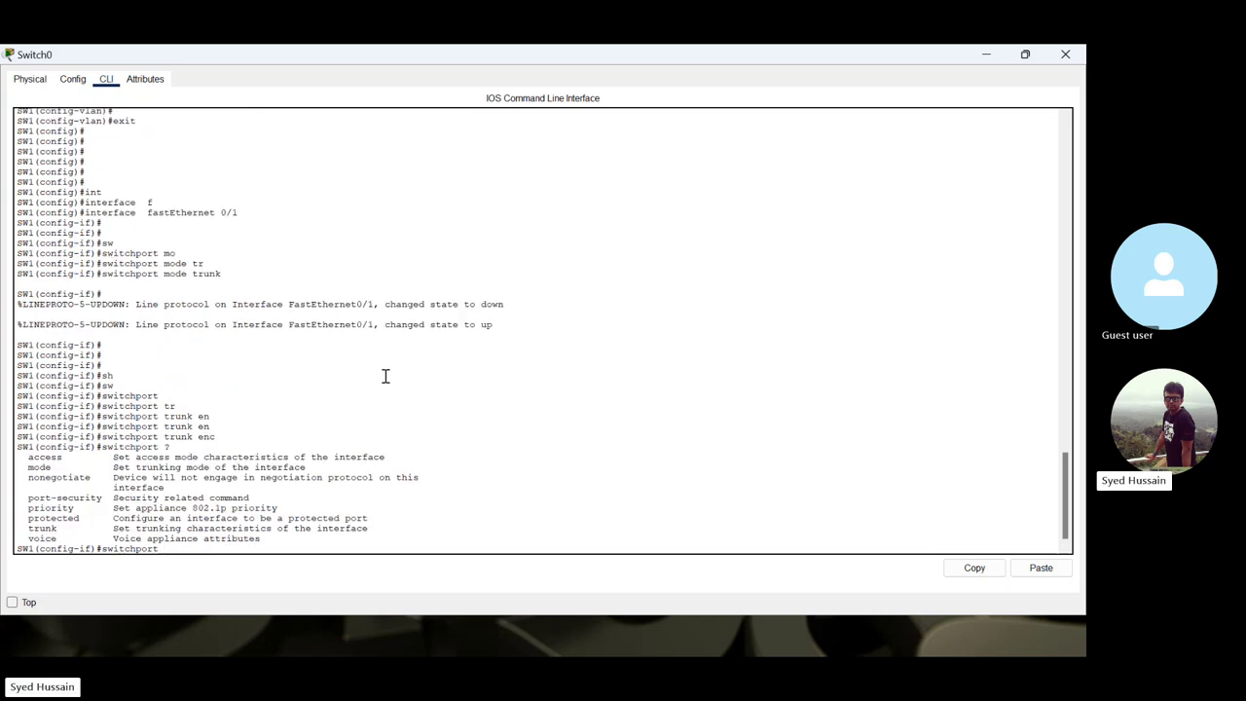
- Try to complete an encapsulation option under switchport mode with enca
text(mo)
key(Tab)
text(en)
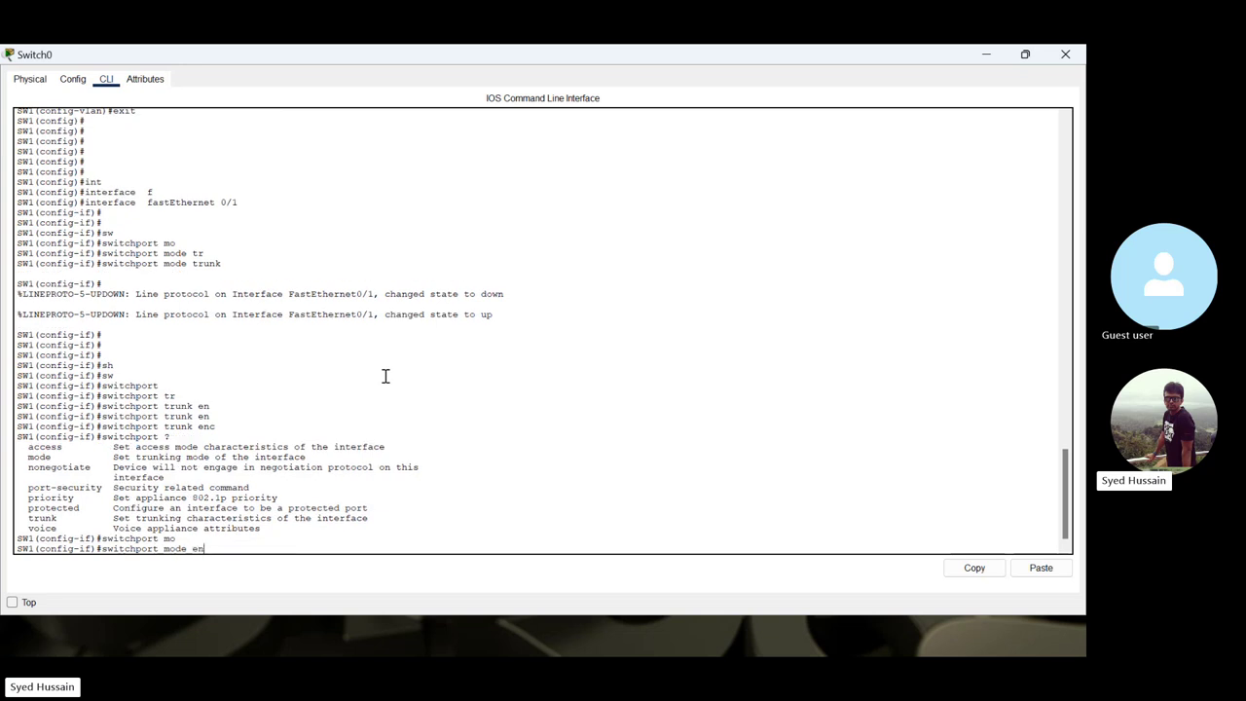
key(Tab)
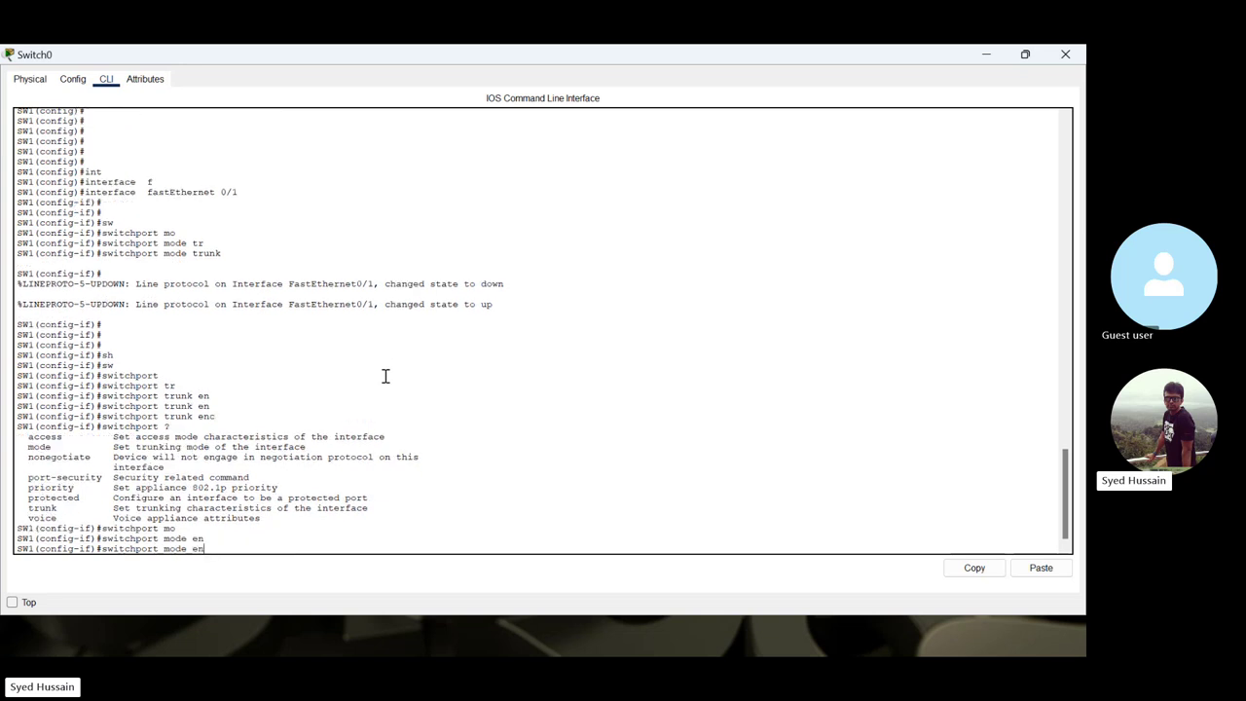
text(ca)
key(Tab)
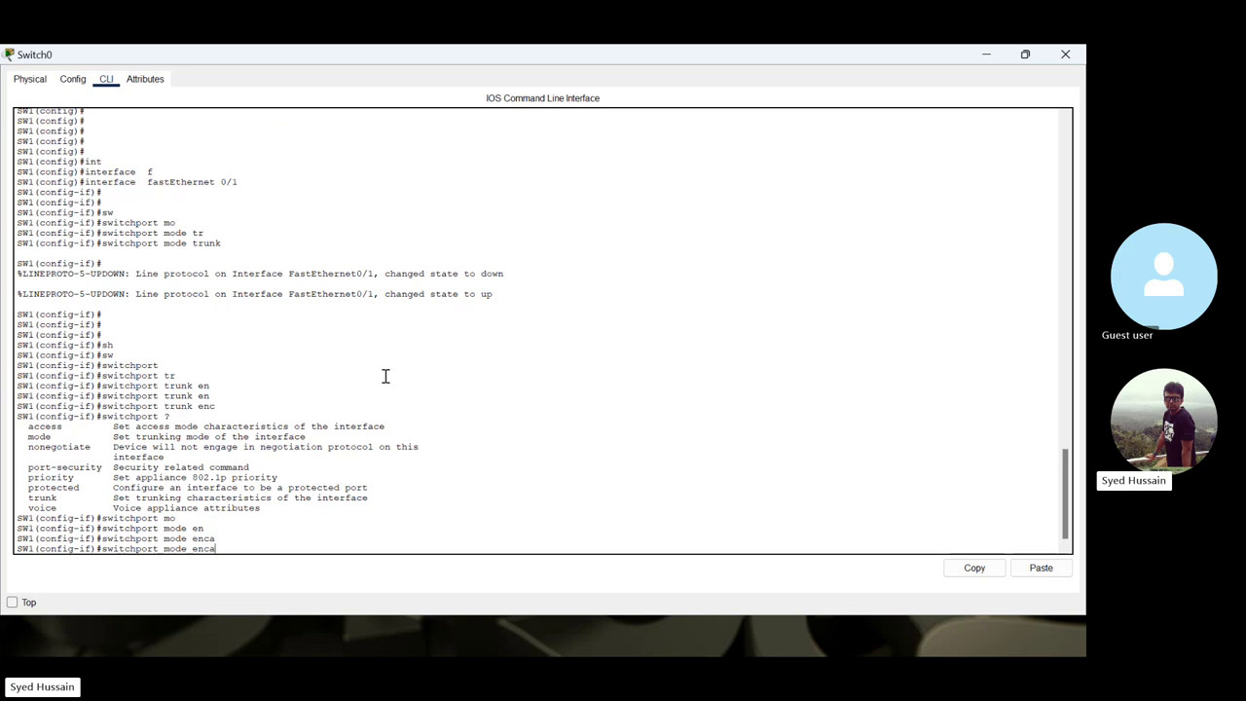
- Remove the encapsulation keyword and list the options available for switchport mode
key(BackSpace)
key(BackSpace)
key(BackSpace)
key(BackSpace)
text(?)
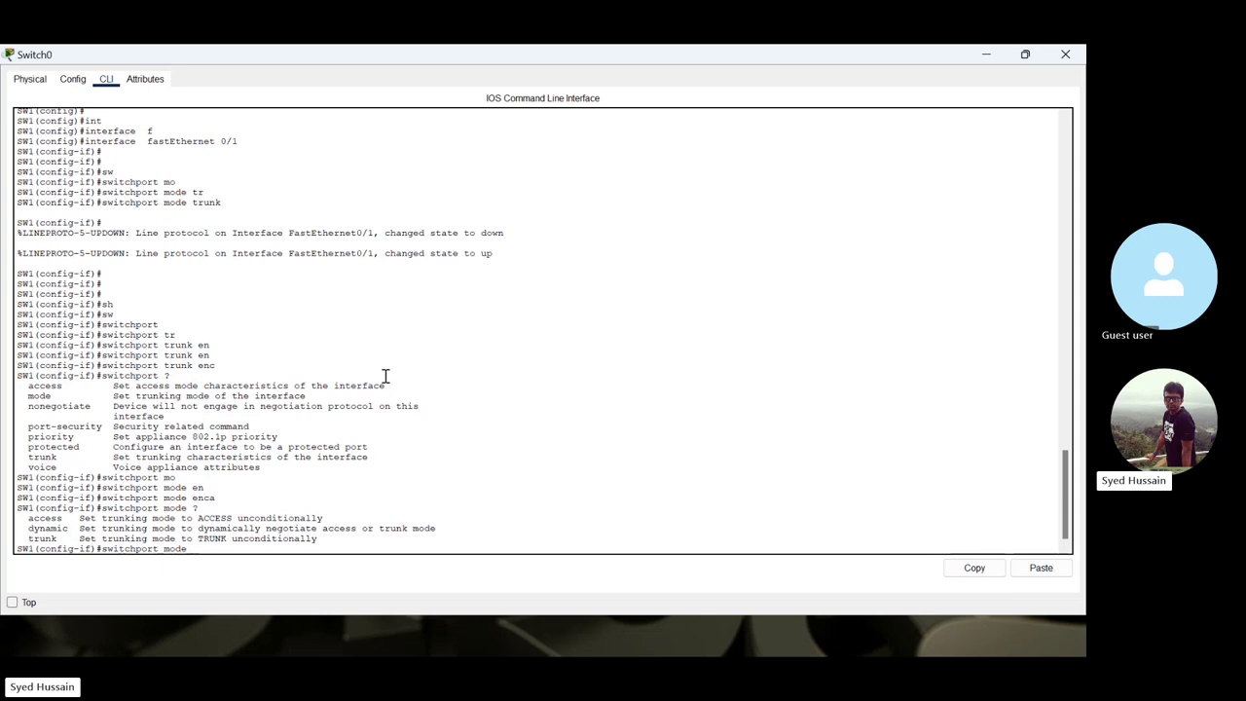
- Complete the command as switchport mode trunk and list any further options with the CLI help
text(tr)
key(Tab)
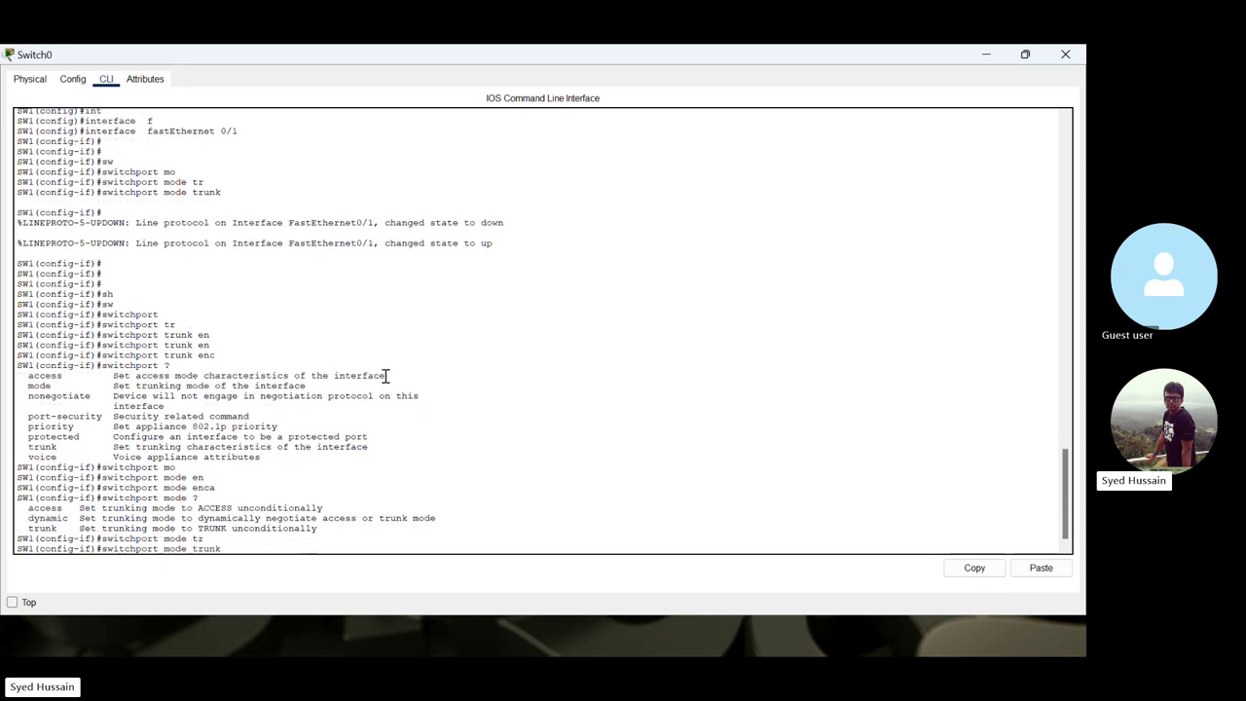
text(?)
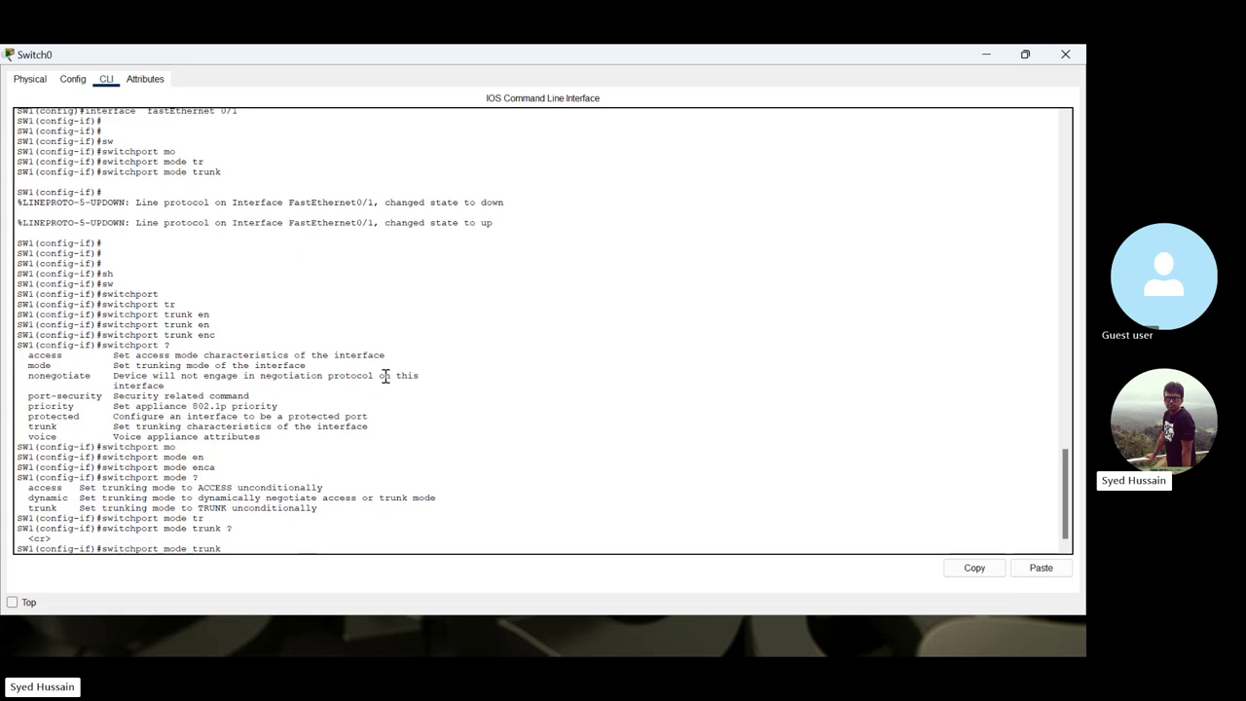
- Shorten the command back to switchport and list its available options with the CLI help
key(BackSpace)
key(BackSpace)
key(BackSpace)
key(BackSpace)
key(BackSpace)
key(BackSpace)
key(BackSpace)
key(BackSpace)
key(BackSpace)
key(BackSpace)
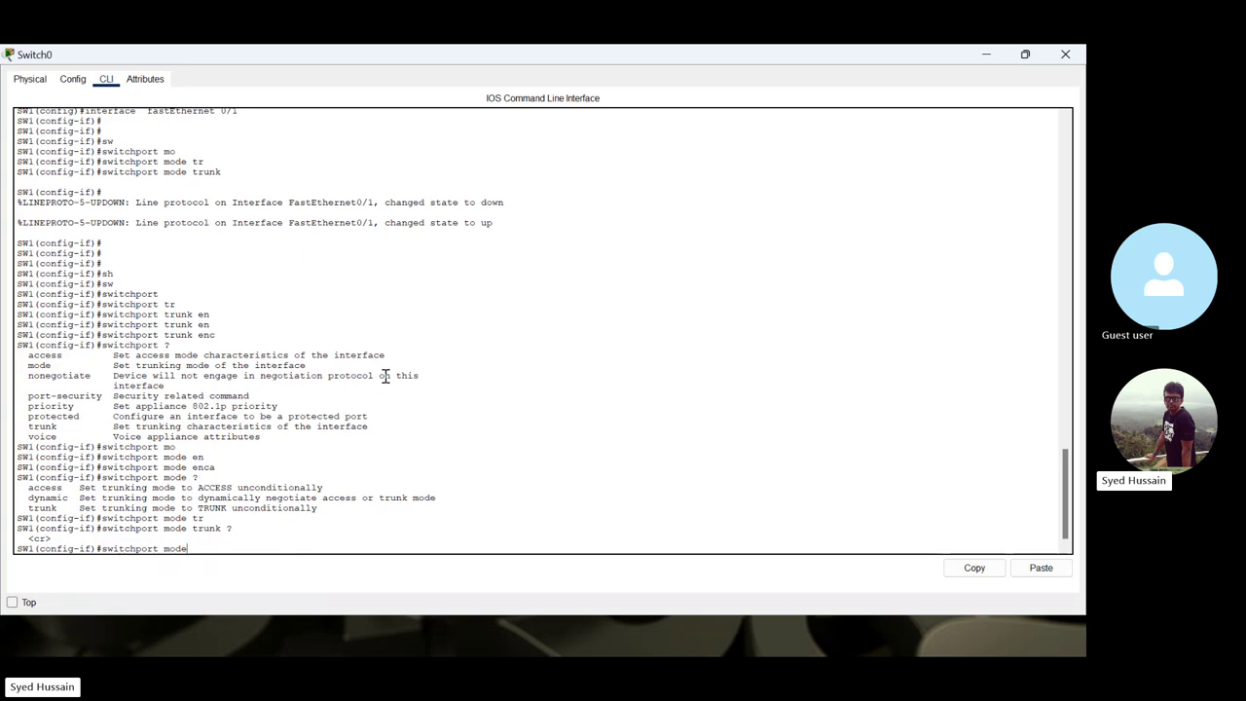
text(?)
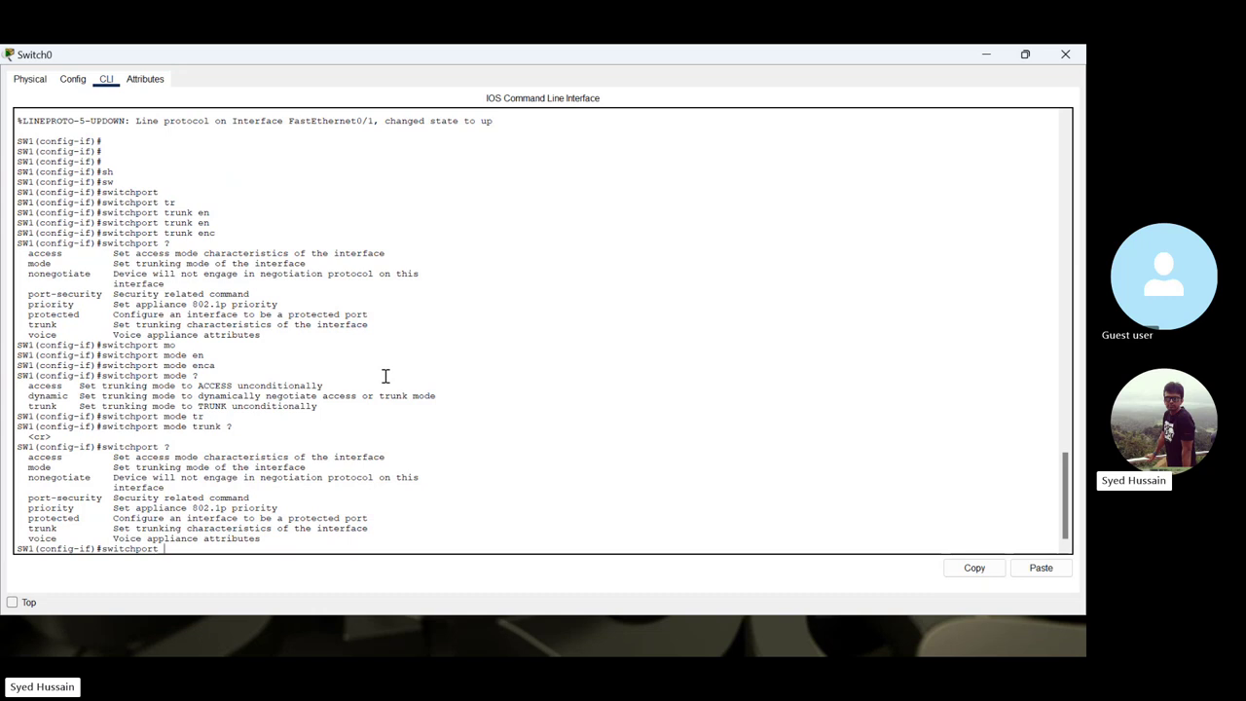
- Extend the command to switchport trunk allowed, checking the options after trunk and after allowed with the CLI help
text(tr)
key(Tab)
text(?)
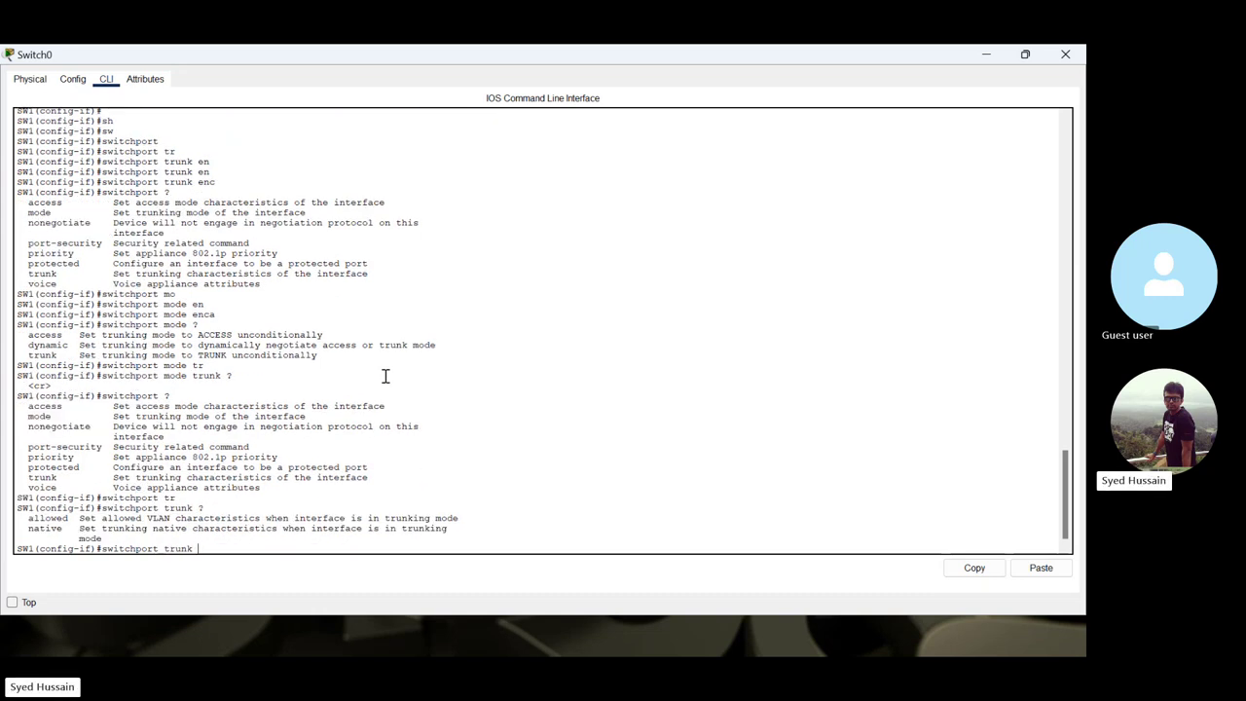
text(aal)
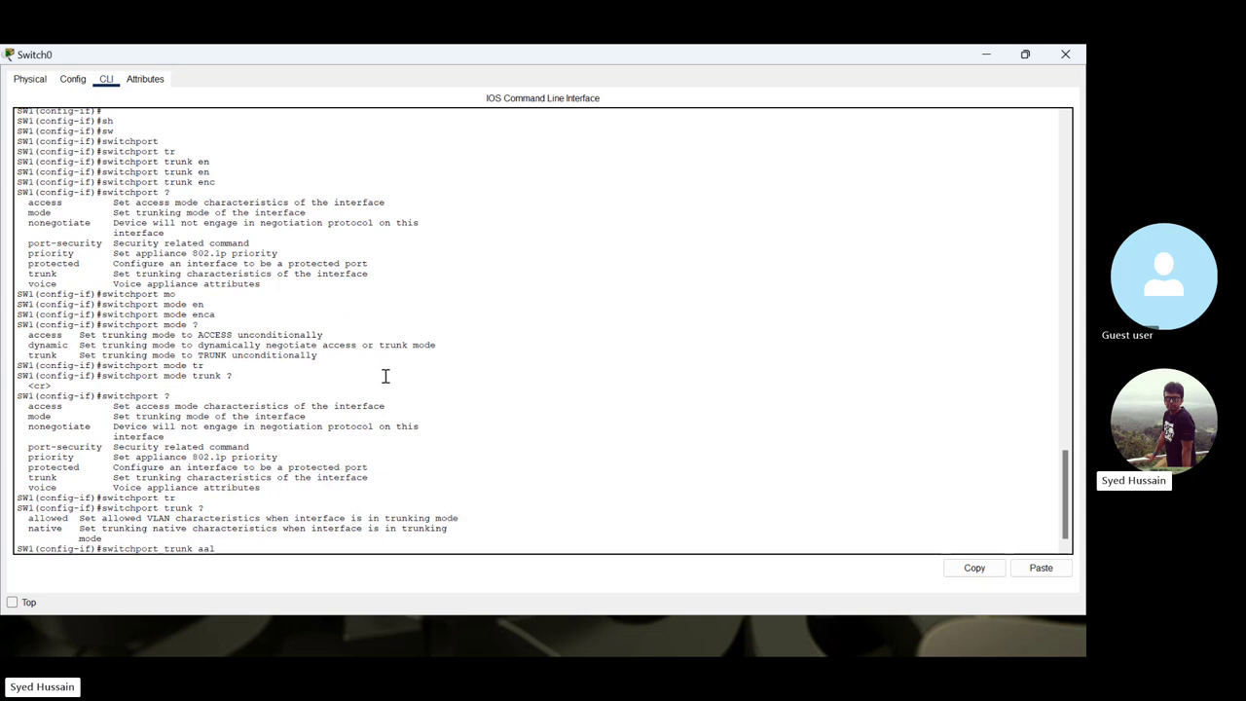
key(Tab)
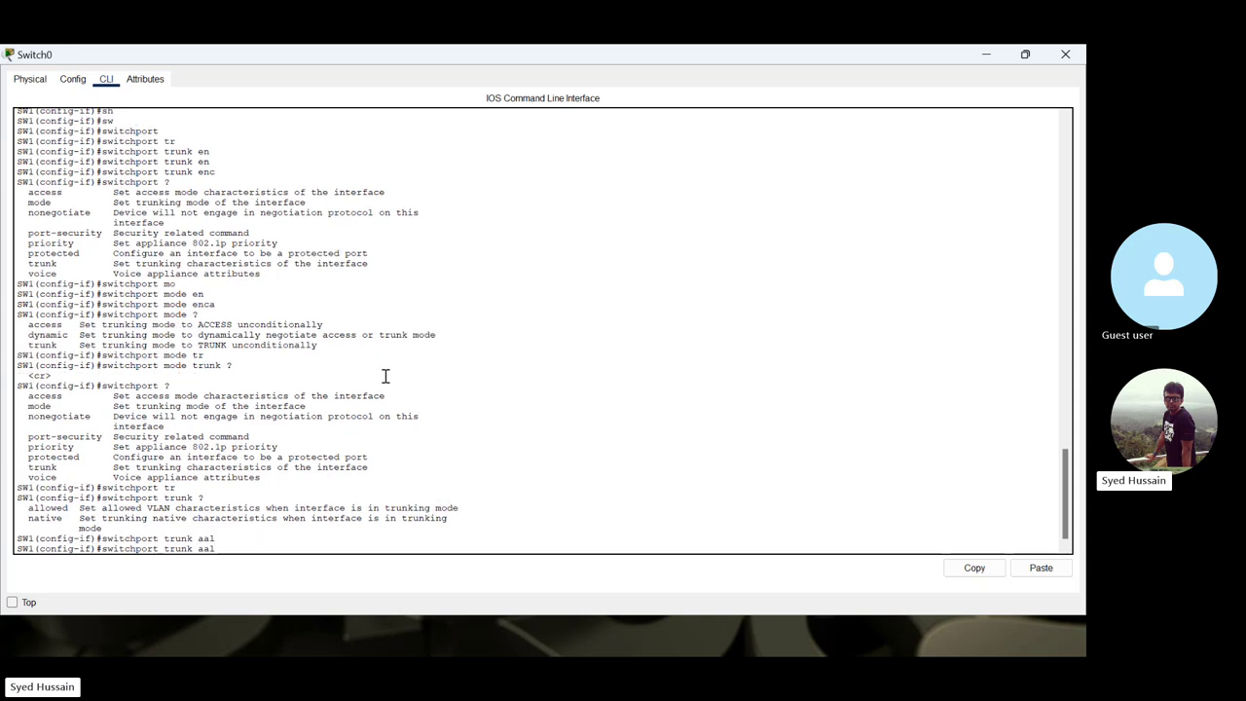
key(BackSpace)
key(BackSpace)
text(l)
key(Tab)
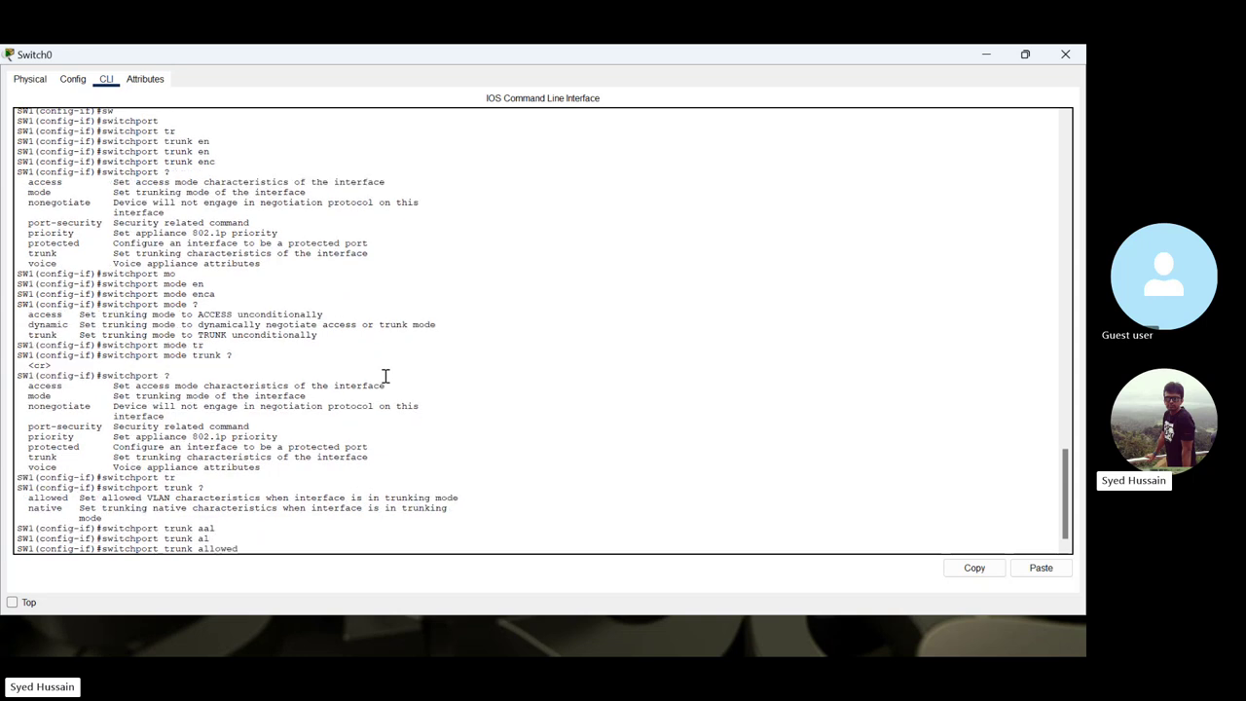
text(?)
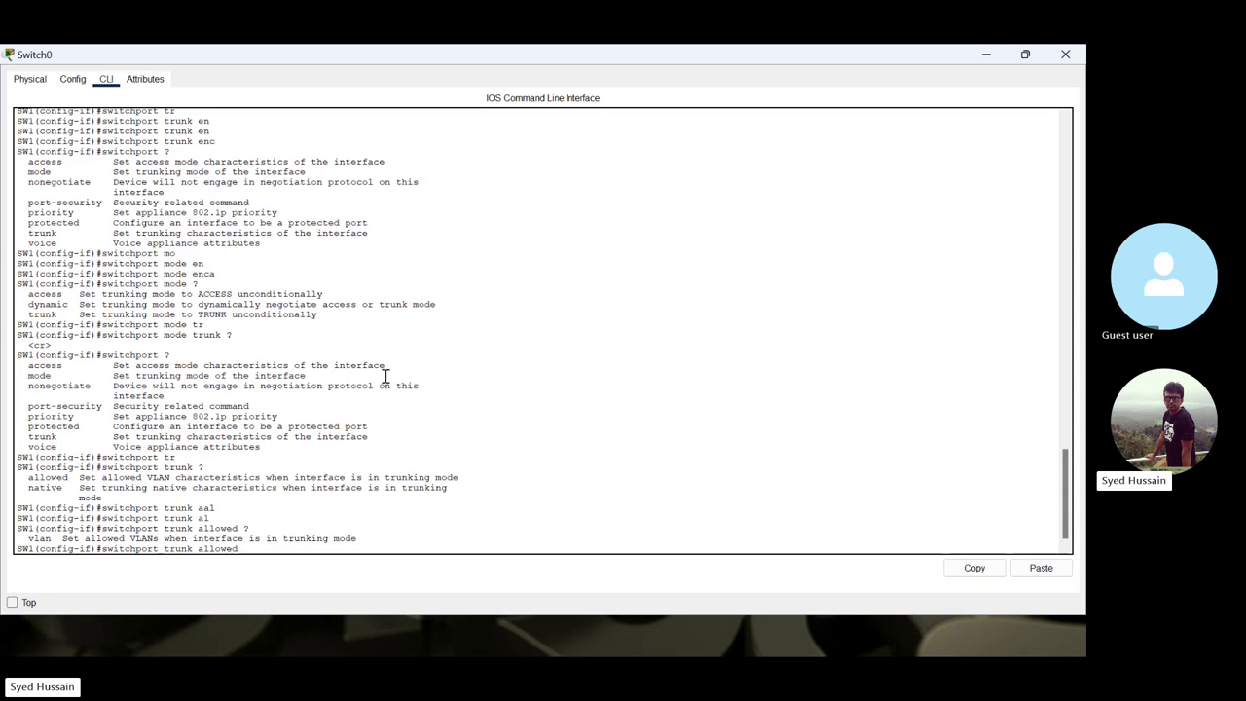
- Complete the command with vlan 10,20,30 to allow those VLANs on the trunk port, and run it
text(vlan)
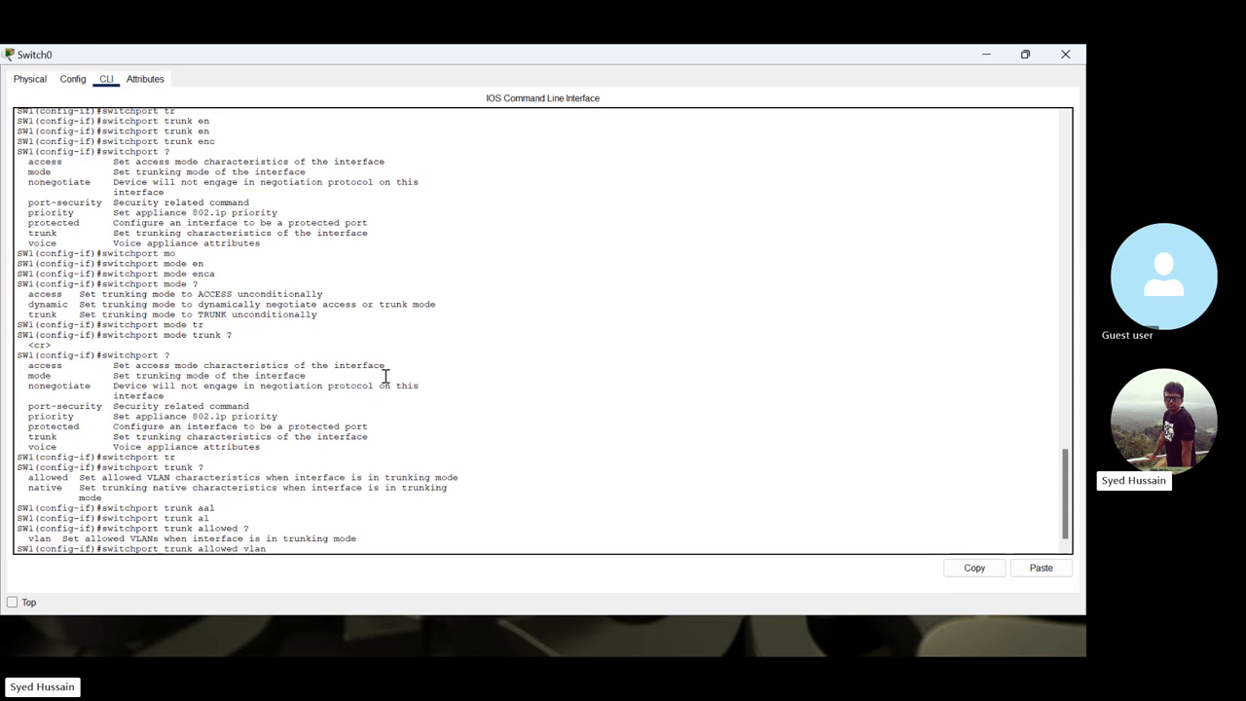
key(Tab)
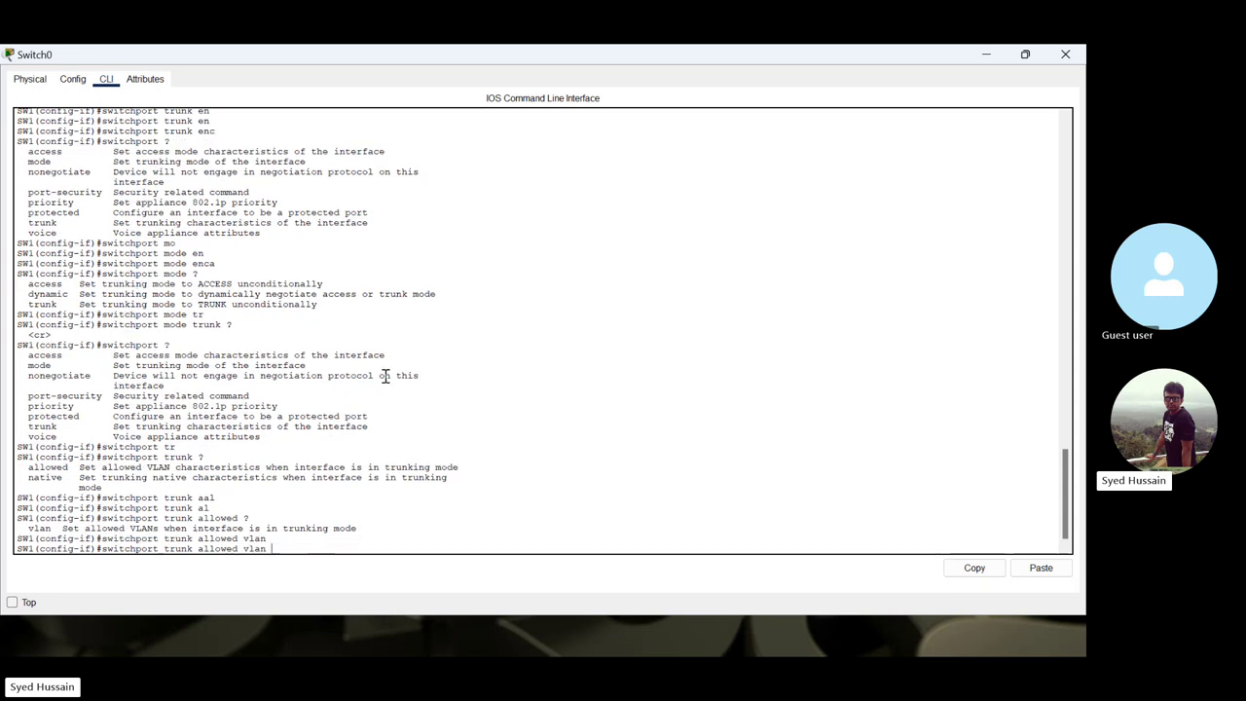
text(10,20,30)
key(Return)
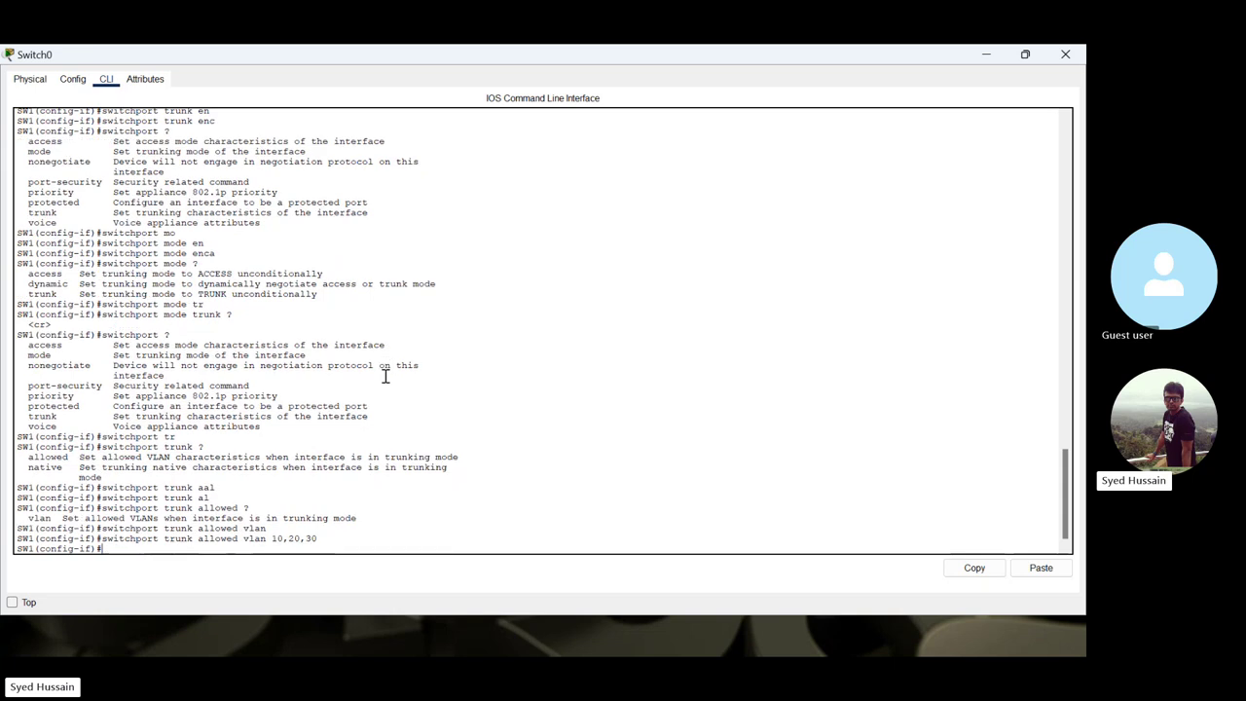
key(Return)
key(Return)
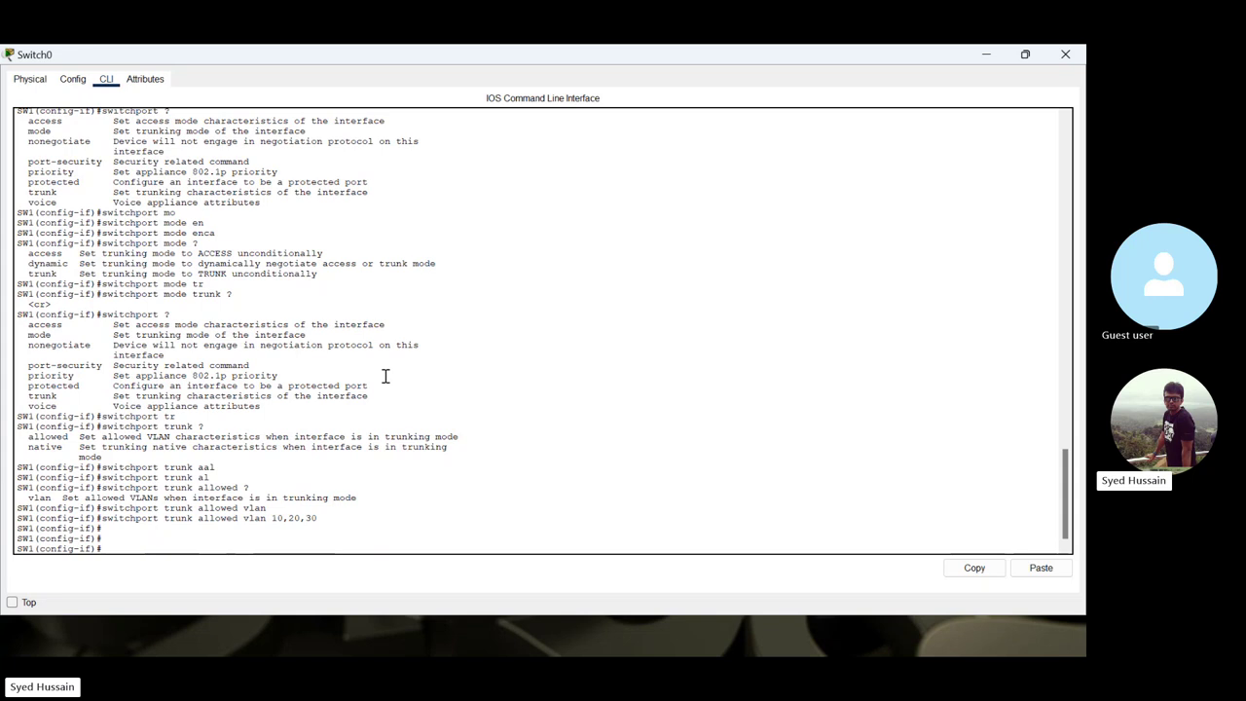
- List the switchport options with the CLI help, complete the trunk keyword, and clear the command line
text(sw)
key(Tab)
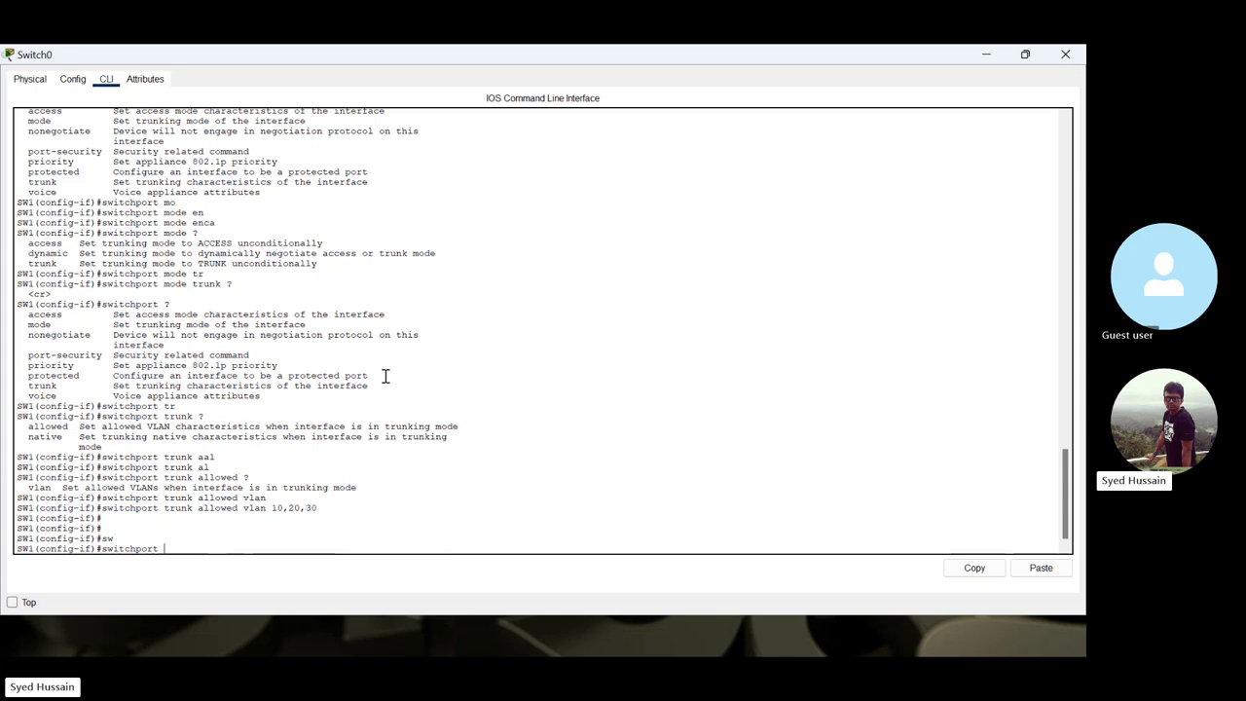
text(?)
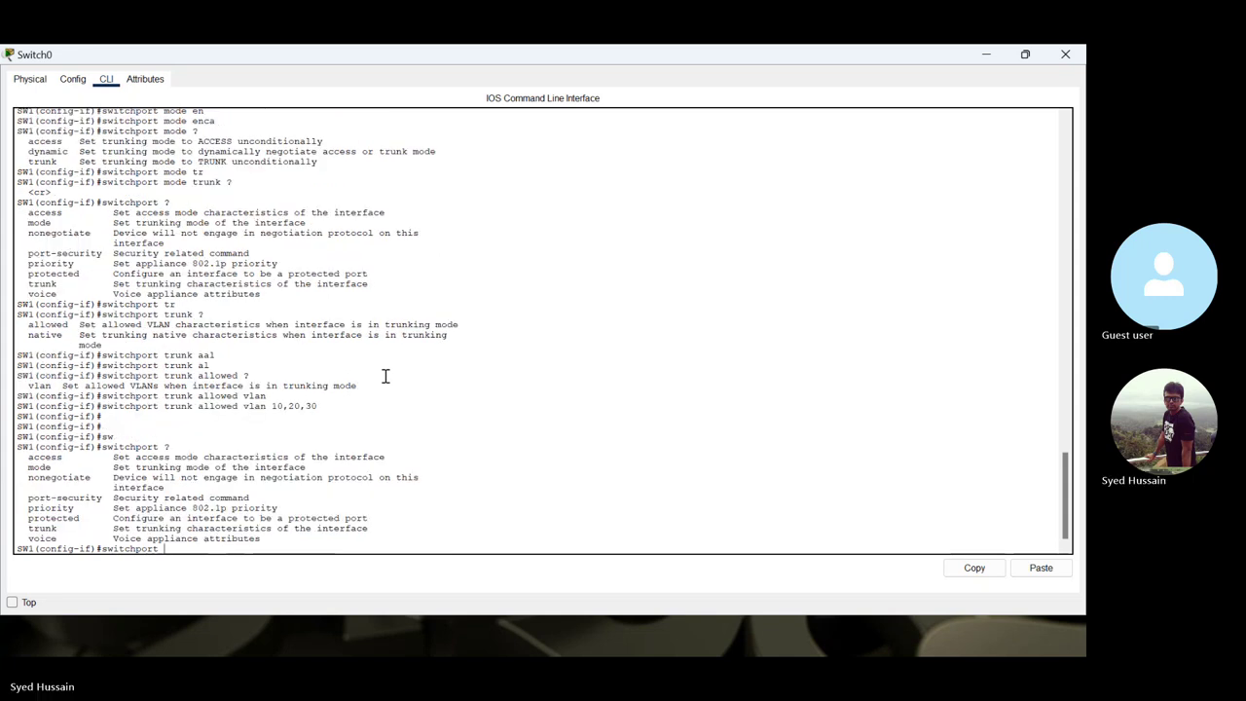
text(tr)
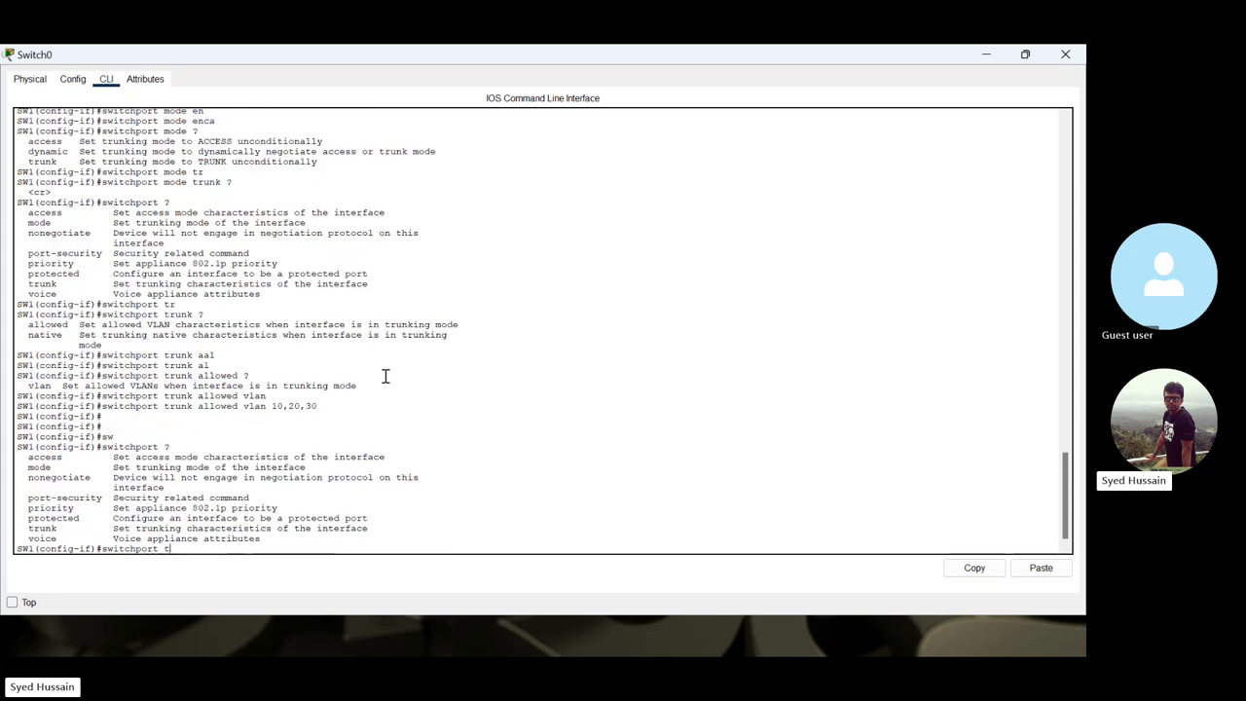
key(Tab)
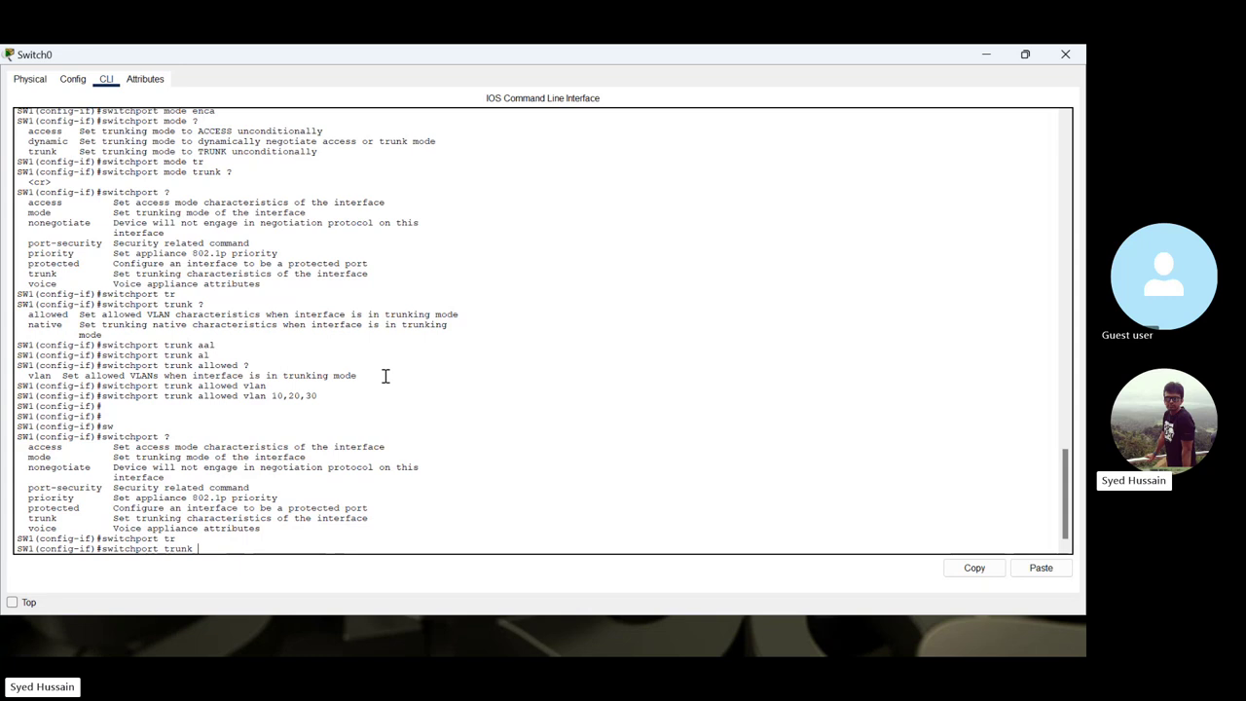
key(BackSpace)
key(BackSpace)
key(BackSpace)
key(BackSpace)
key(BackSpace)
key(BackSpace)
key(BackSpace)
key(BackSpace)
key(BackSpace)
key(BackSpace)
key(BackSpace)
key(BackSpace)
key(BackSpace)
key(BackSpace)
key(BackSpace)
key(BackSpace)
key(BackSpace)
- List the options available for switchport trunk with the CLI help and clear the command line
text(vl)
key(BackSpace)
key(BackSpace)
text(swit)
key(Tab)
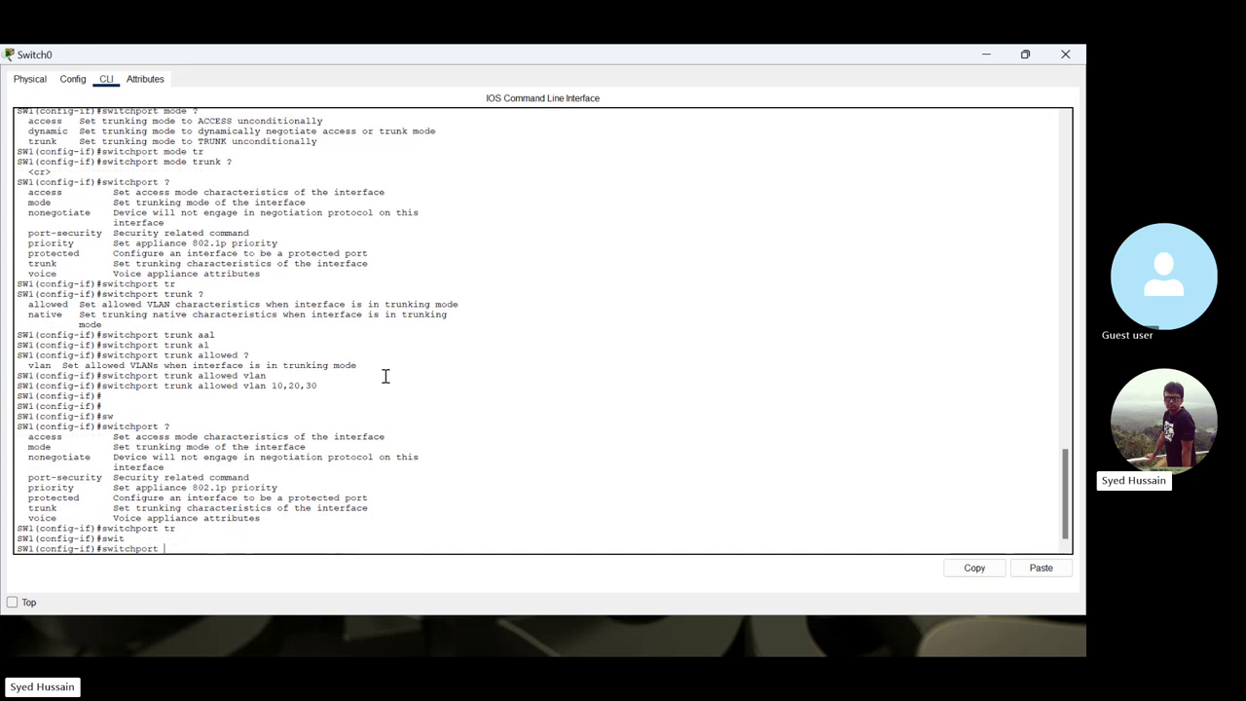
text(tru)
key(Tab)
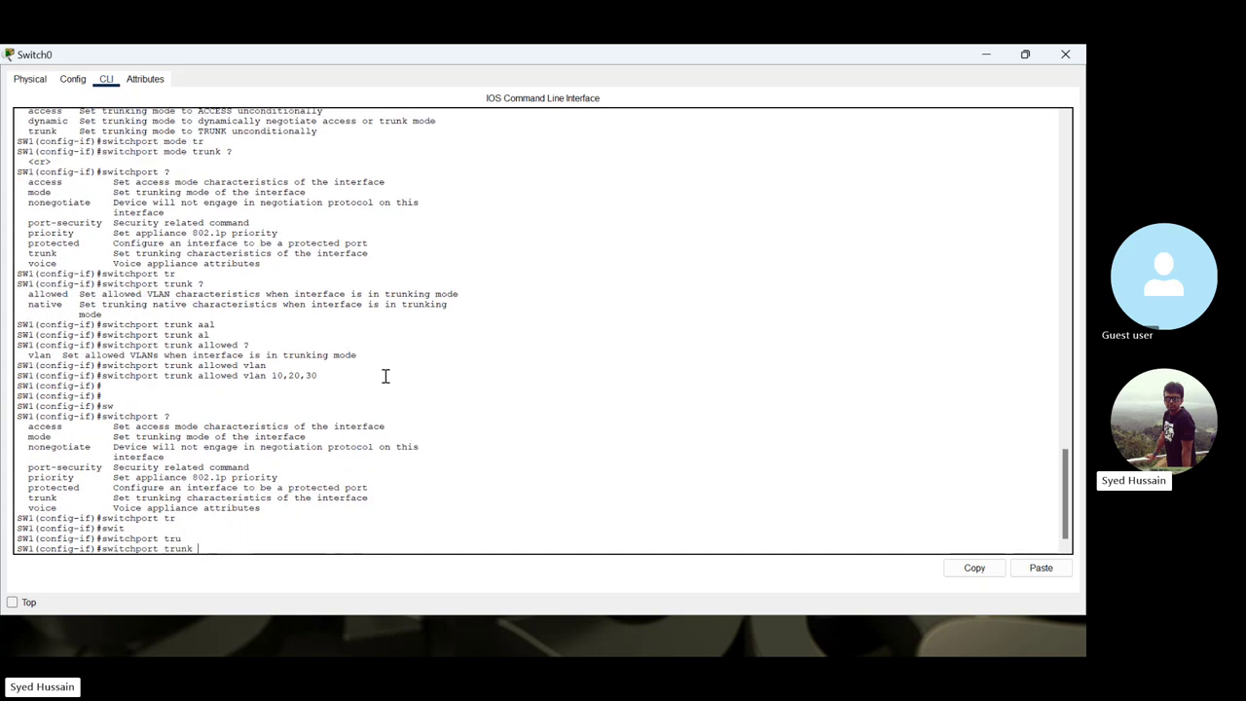
text(?)
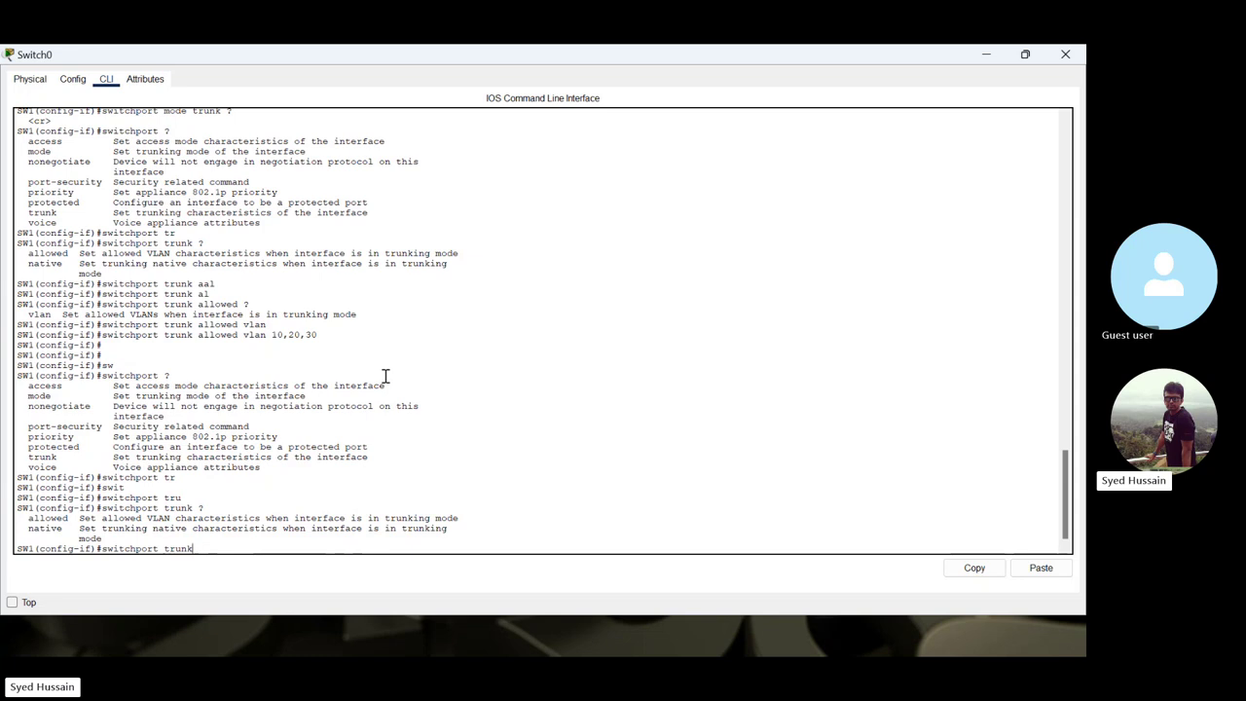
key(BackSpace)
key(BackSpace)
key(BackSpace)
key(BackSpace)
key(BackSpace)
key(BackSpace)
key(BackSpace)
key(BackSpace)
key(BackSpace)
key(BackSpace)
key(BackSpace)
key(BackSpace)
key(BackSpace)
key(BackSpace)
key(BackSpace)
key(BackSpace)
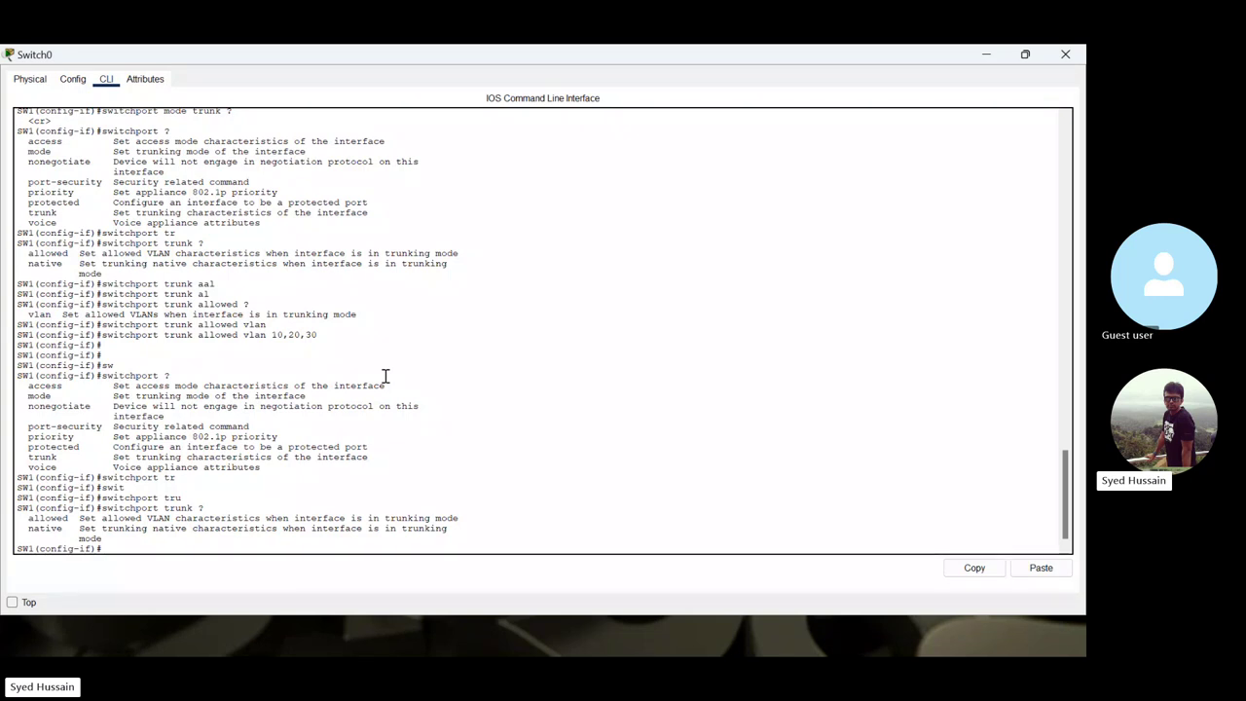
key(Return)
key(Return)
key(Return)
key(Return)
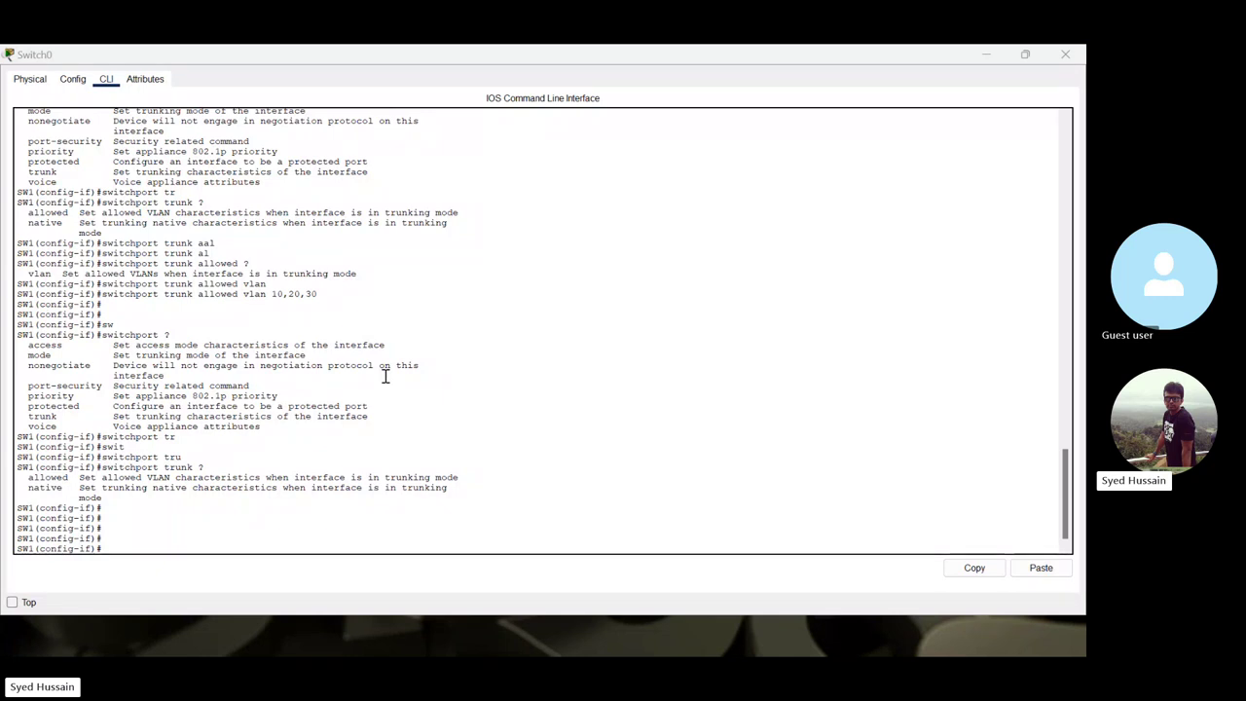
click(386, 376)
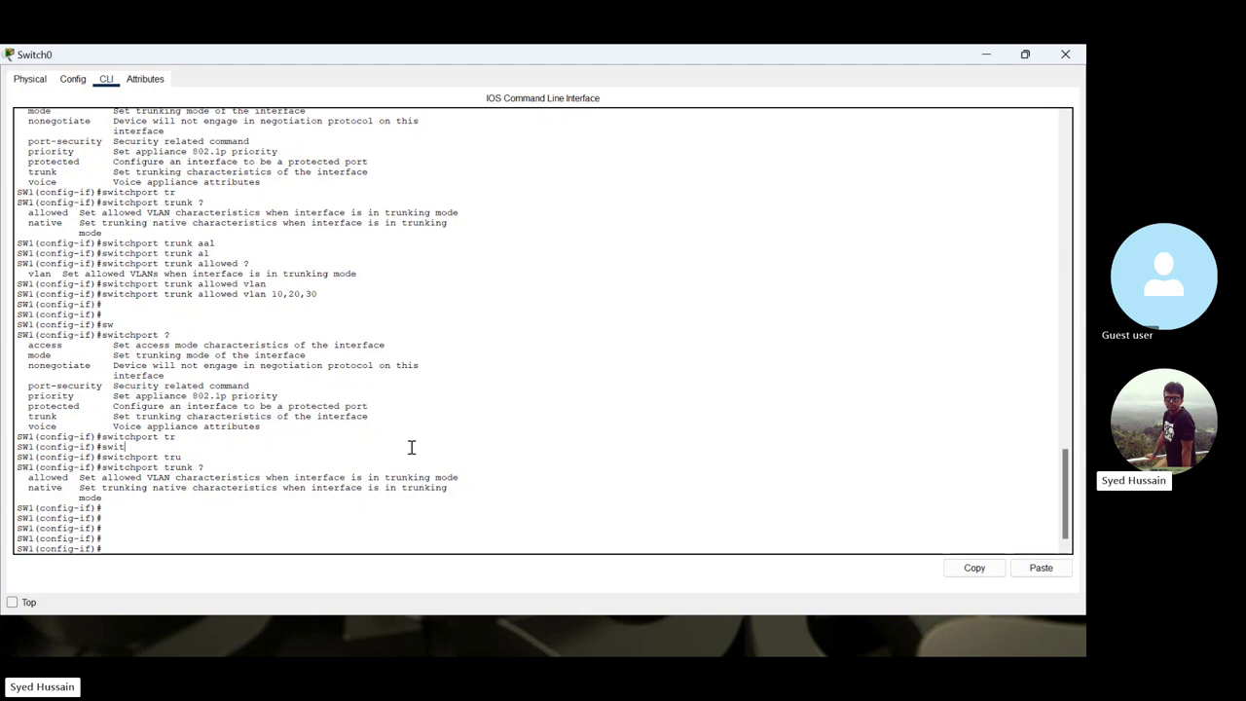
text(c)
key(Return)
key(Return)
key(Return)
key(Return)
- Exit interface configuration mode on SW1 to return to global configuration mode
text(exit)
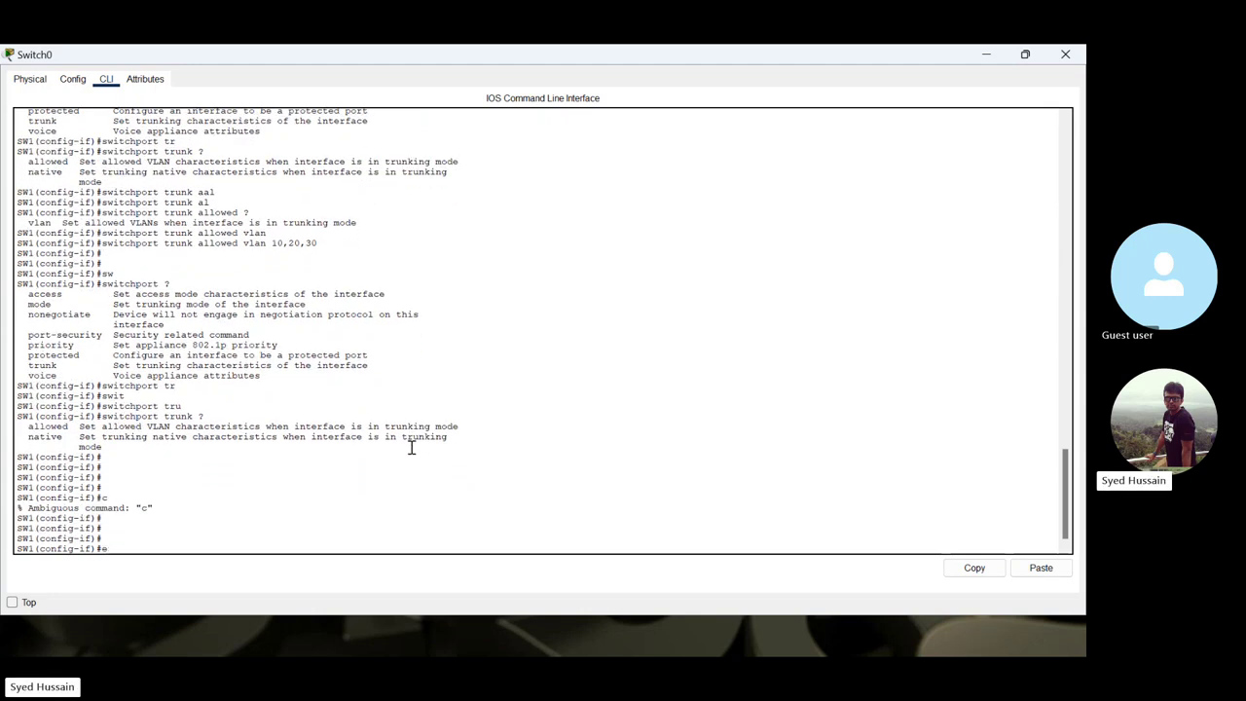
key(Return)
key(Return)
key(Return)
key(Return)
key(Return)
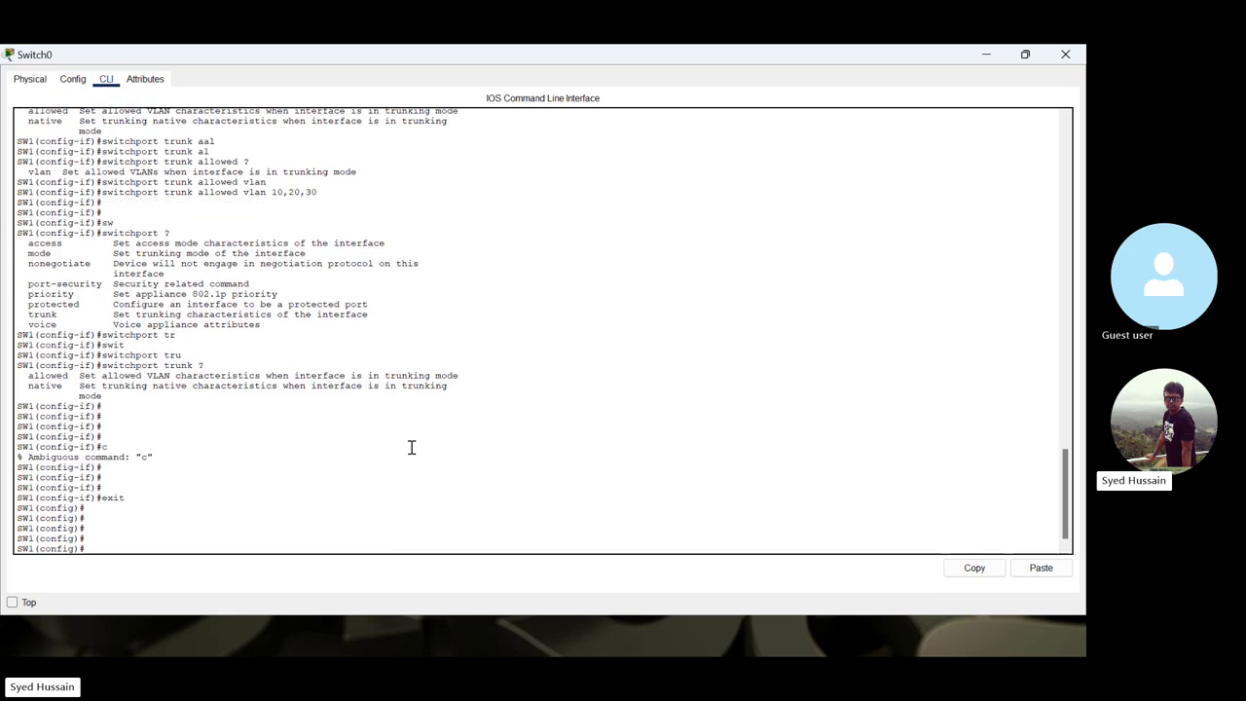
text(exit)
key(BackSpace)
key(BackSpace)
key(BackSpace)
key(BackSpace)
- Check the vtp and vtp domain options with the CLI help, and set SW1's VTP domain name to the presenter's first name
text(vtp)
key(Tab)
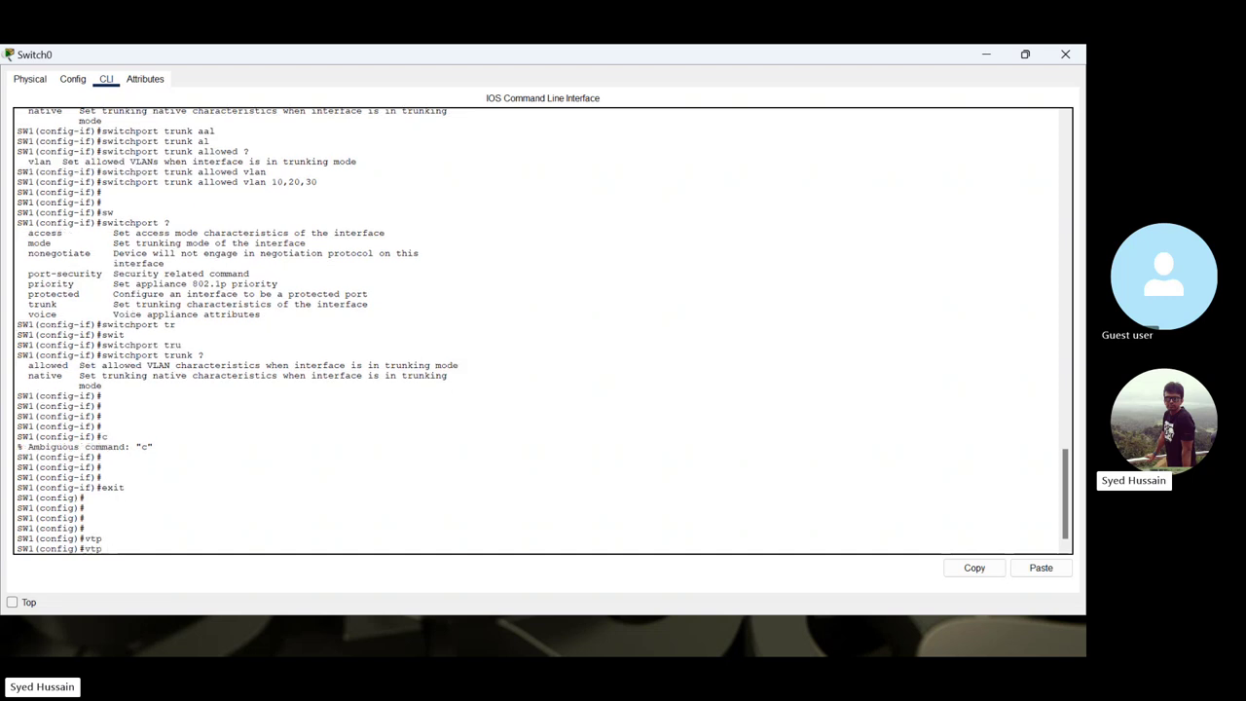
text(?)
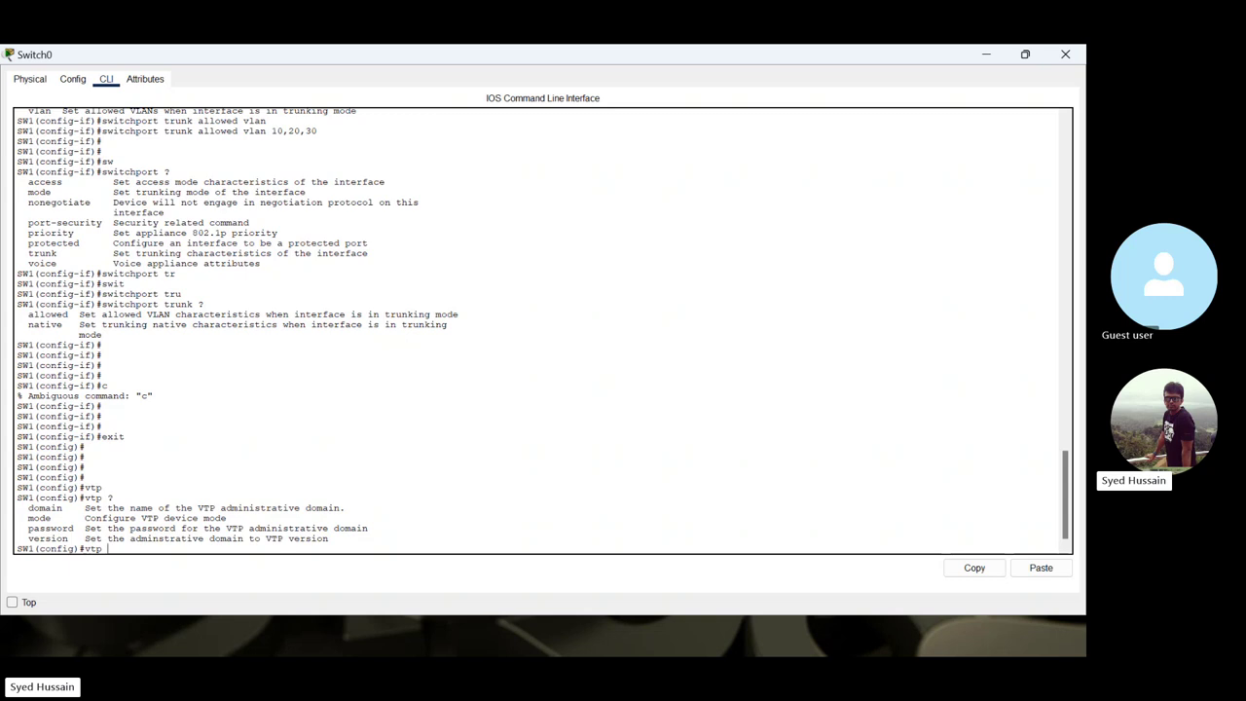
text(do)
key(Tab)
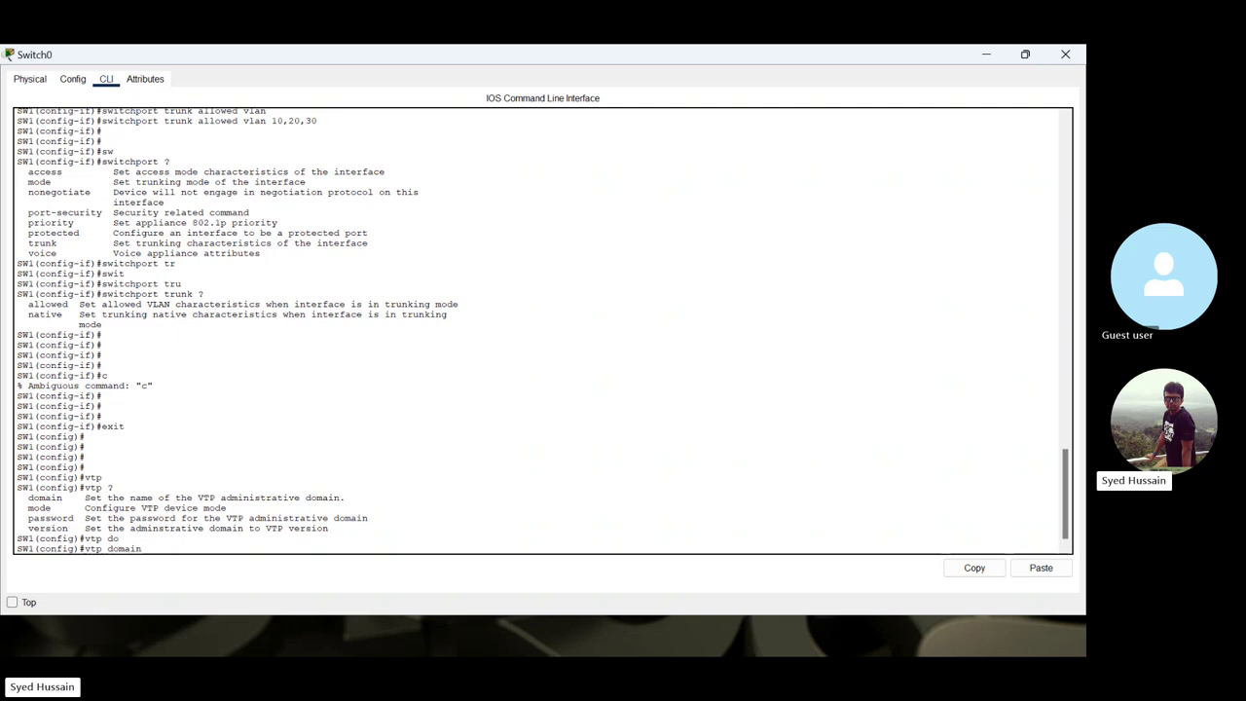
text(?)
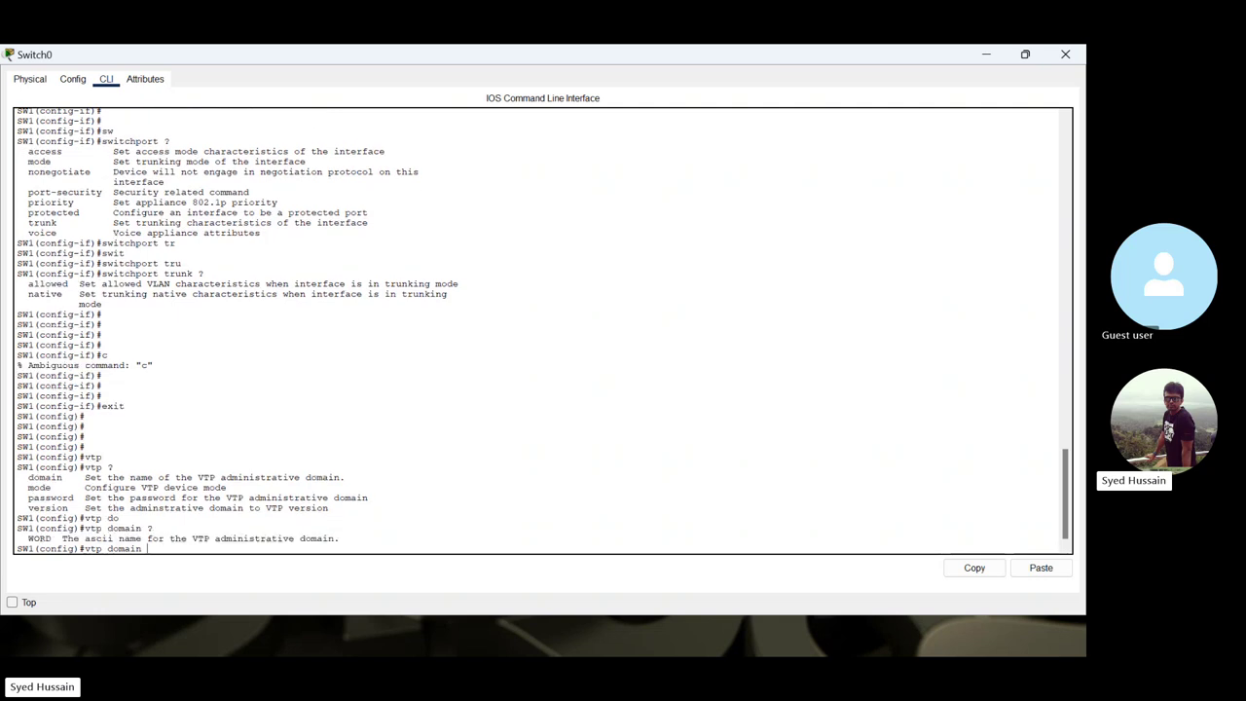
text(syed)
key(Return)
key(Return)
key(Return)
key(Return)
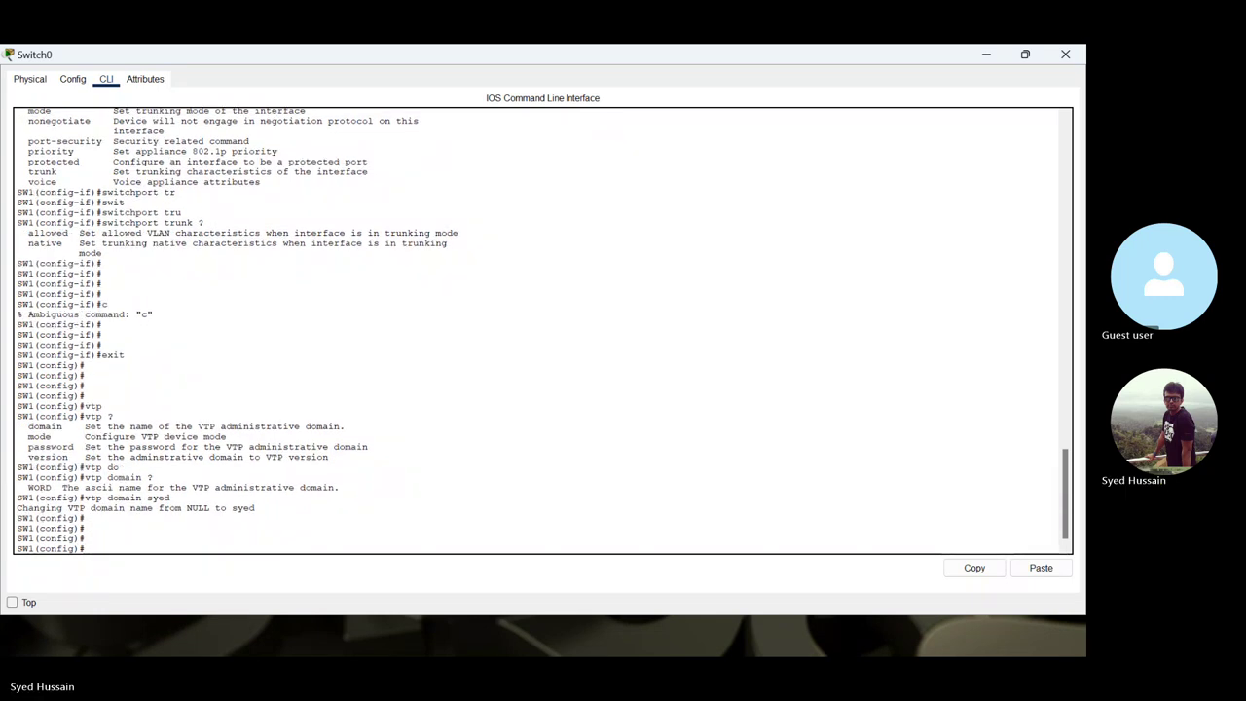
- List the vtp options with the CLI help and set SW1's VTP mode to server
text(vtp)
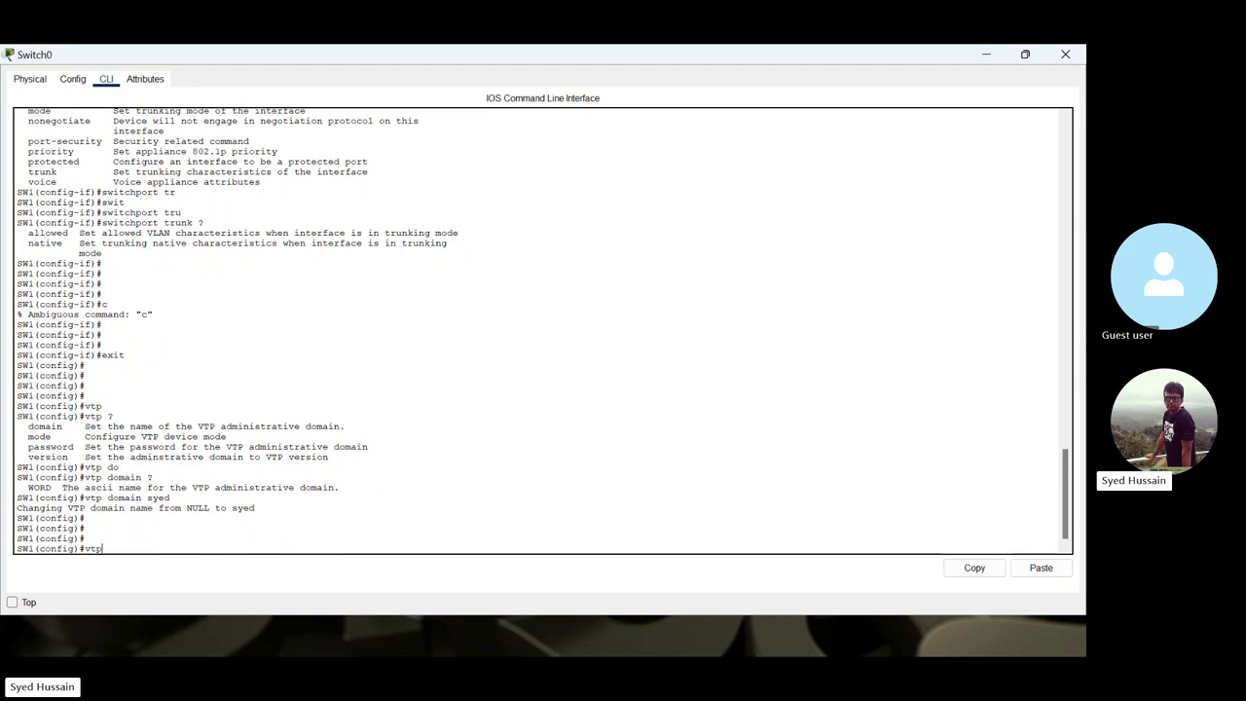
key(Tab)
text(?)
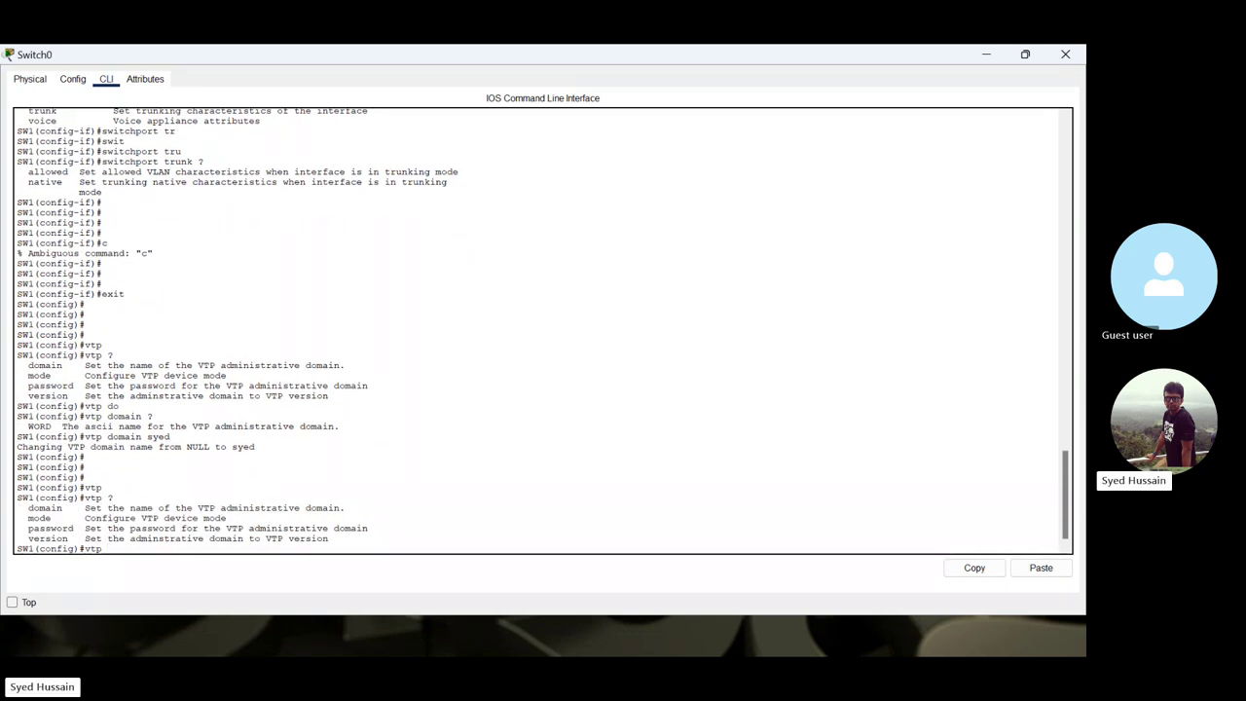
text(mo)
key(Tab)
text(ser)
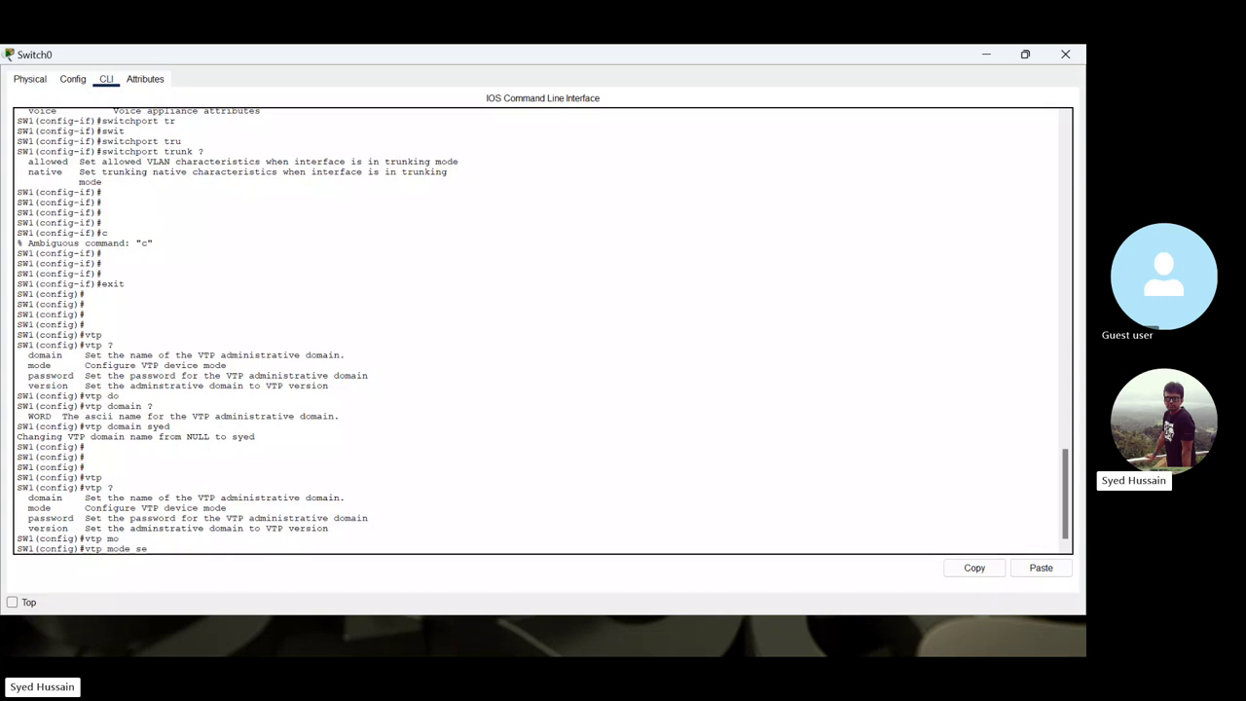
key(Tab)
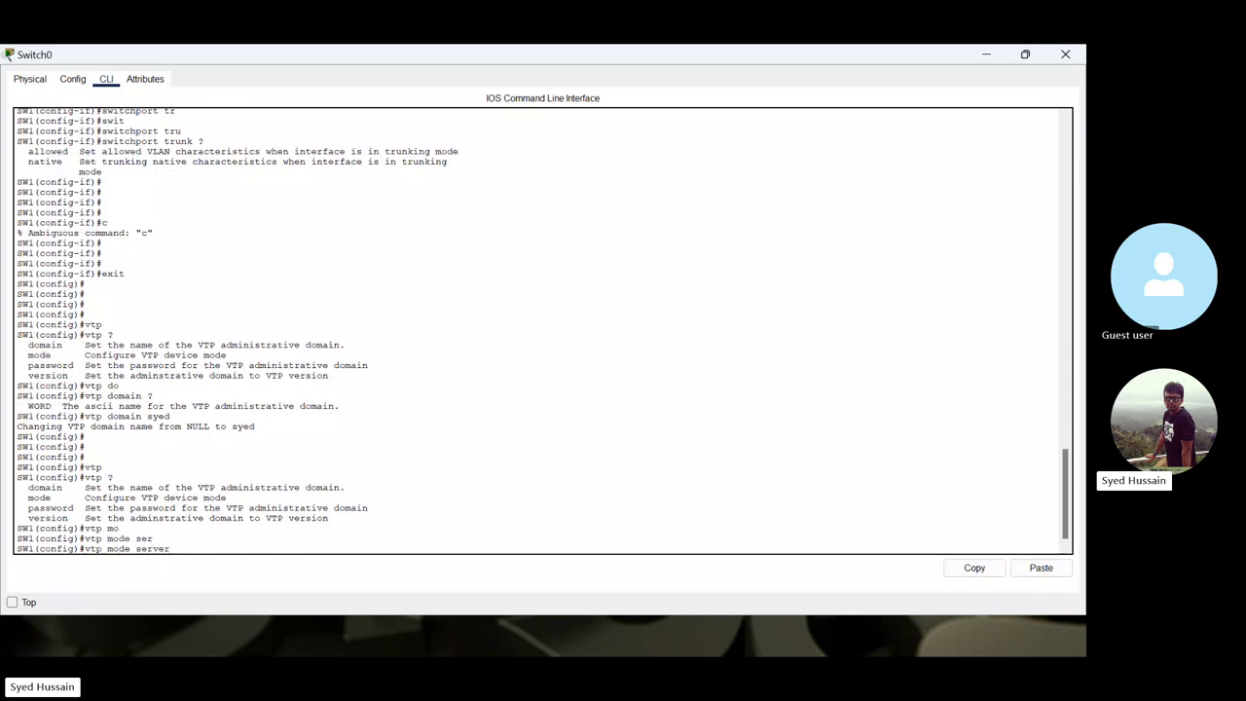
key(Return)
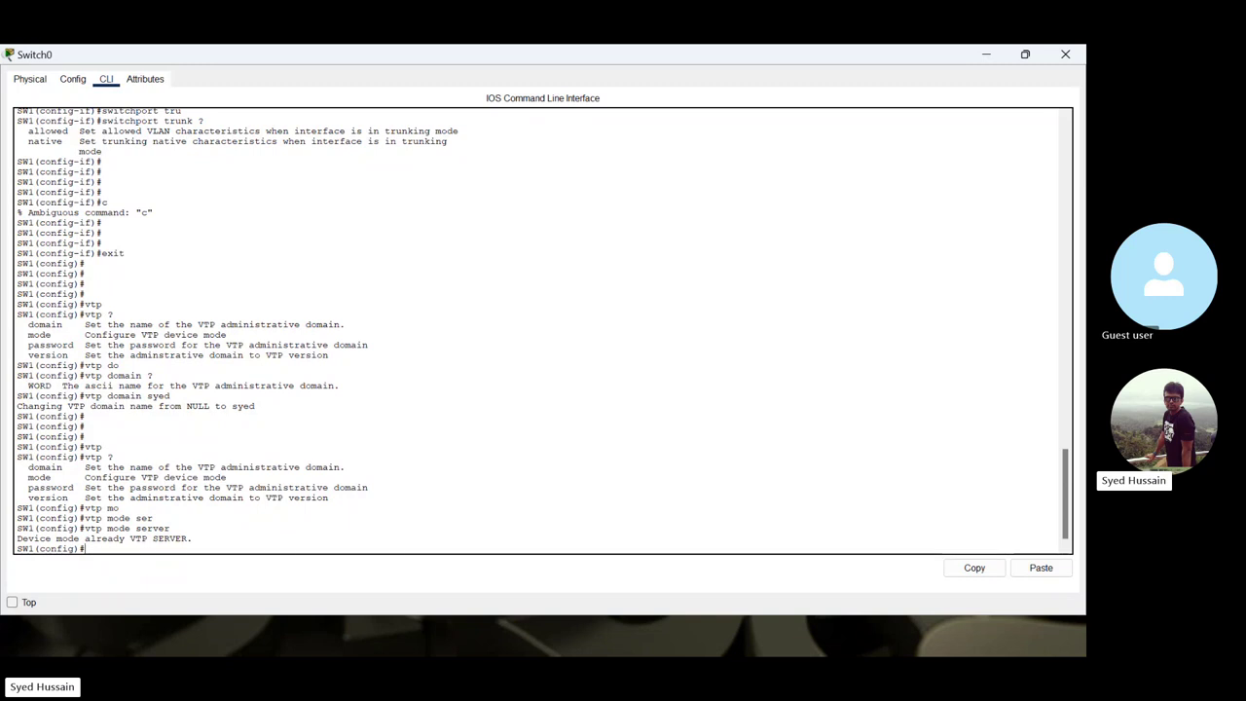
- Set the VTP version on SW1 to 2
key(Return)
key(Return)
key(Return)
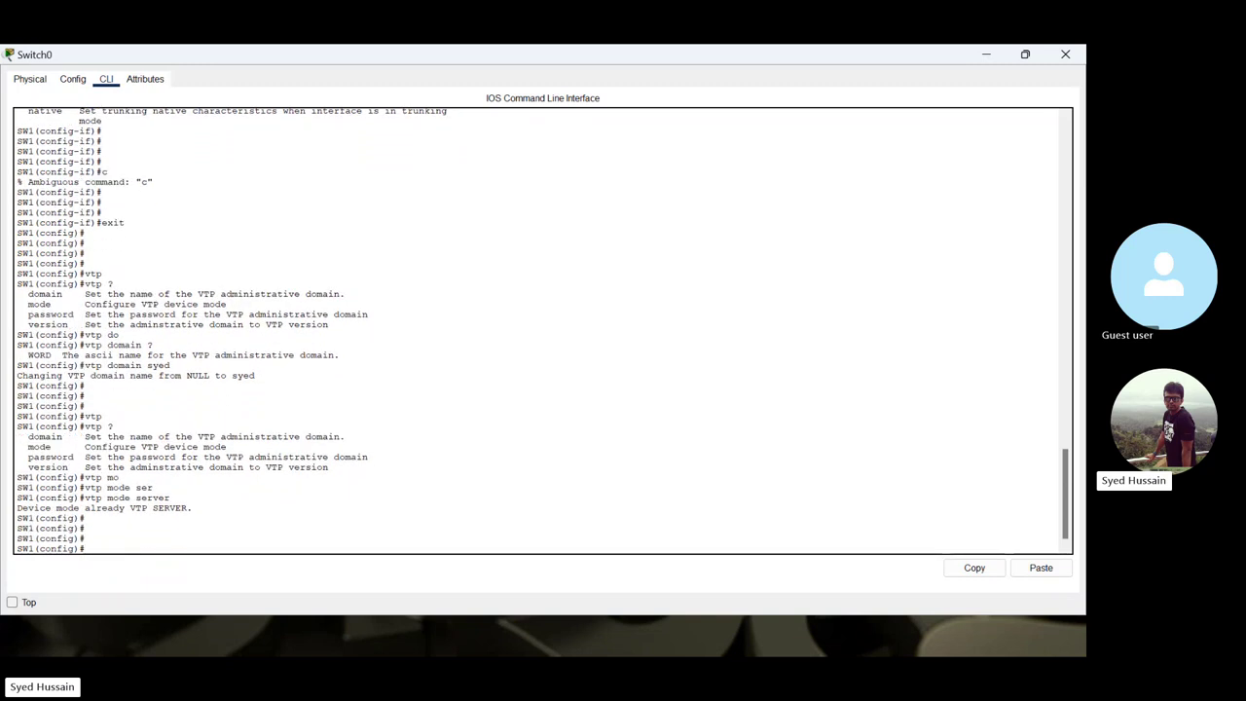
key(Up)
key(BackSpace)
key(BackSpace)
key(BackSpace)
key(BackSpace)
key(BackSpace)
key(BackSpace)
key(BackSpace)
key(BackSpace)
key(BackSpace)
key(BackSpace)
key(BackSpace)
key(BackSpace)
key(BackSpace)
key(Tab)
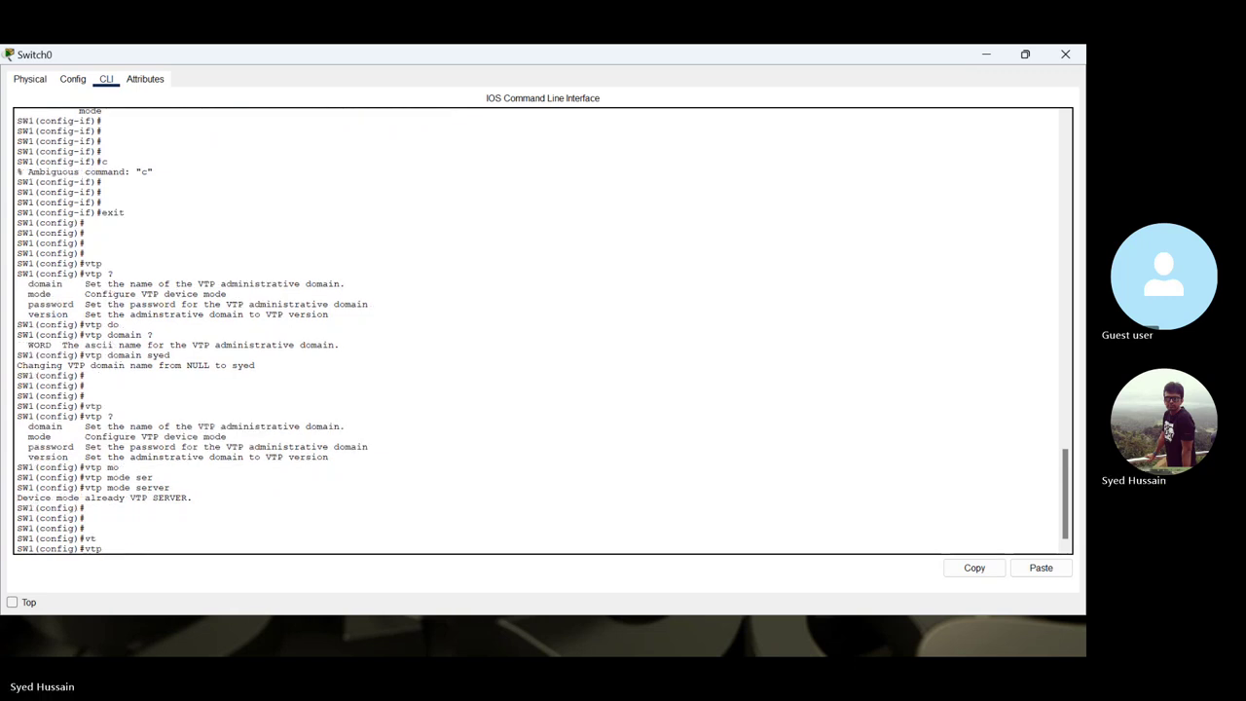
text(ver)
key(Tab)
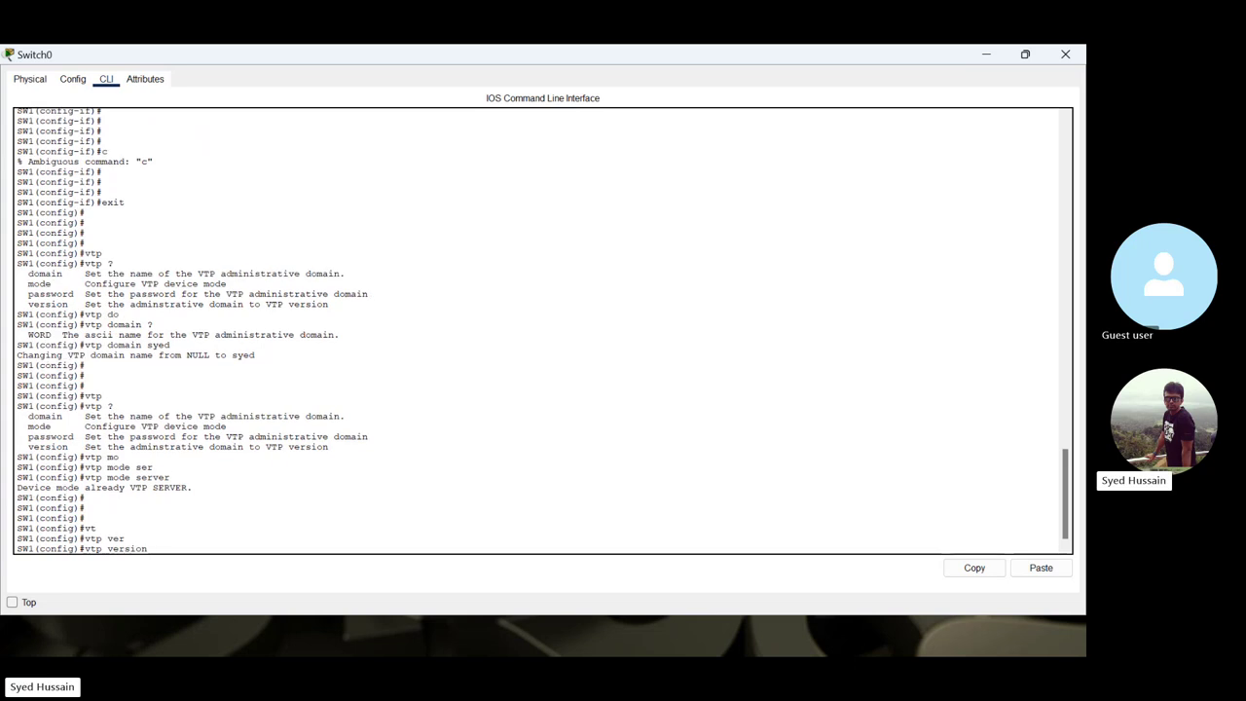
text(2)
key(Return)
key(Return)
key(Return)
key(Return)
key(Return)
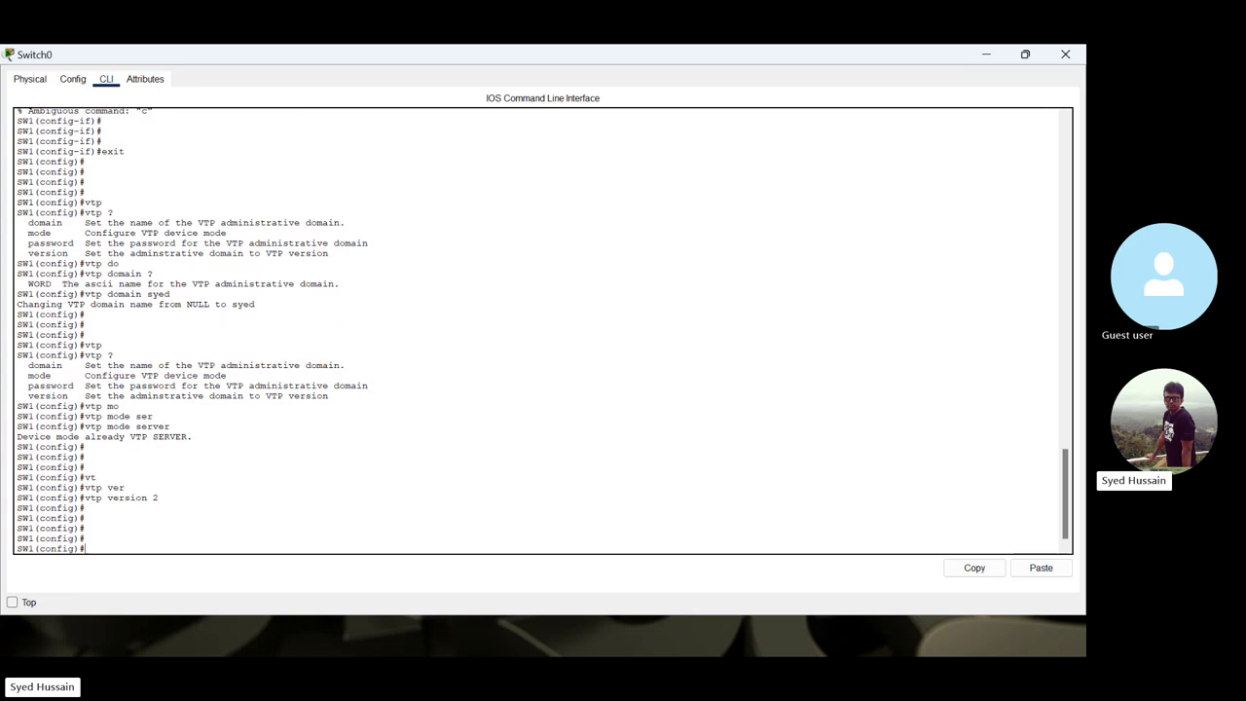
- Enter interface range configuration mode for FastEthernet 0/2-4 on SW1
text(int)
key(Tab)
text(f)
key(Tab)
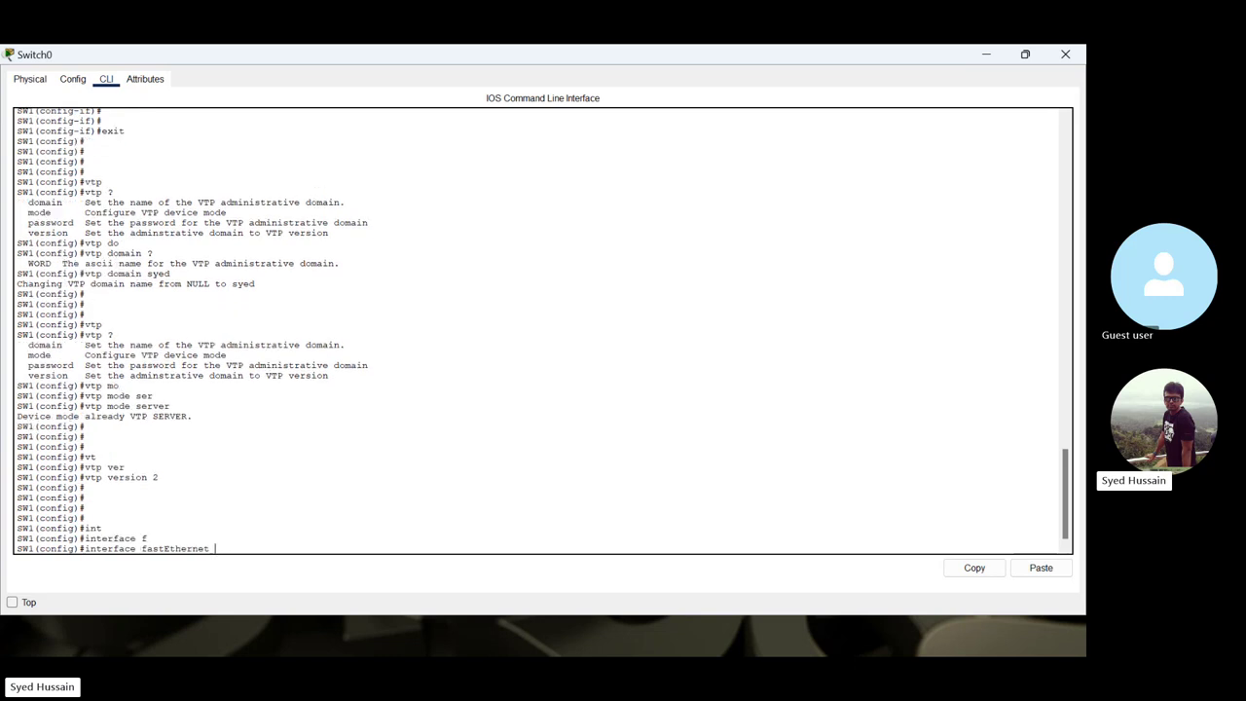
text(0/2)
key(BackSpace)
key(BackSpace)
key(BackSpace)
key(BackSpace)
key(BackSpace)
key(BackSpace)
key(BackSpace)
key(BackSpace)
key(BackSpace)
key(BackSpace)
key(BackSpace)
key(BackSpace)
key(BackSpace)
key(BackSpace)
key(BackSpace)
key(BackSpace)
key(BackSpace)
text(ran)
key(Tab)
text(f)
key(Tab)
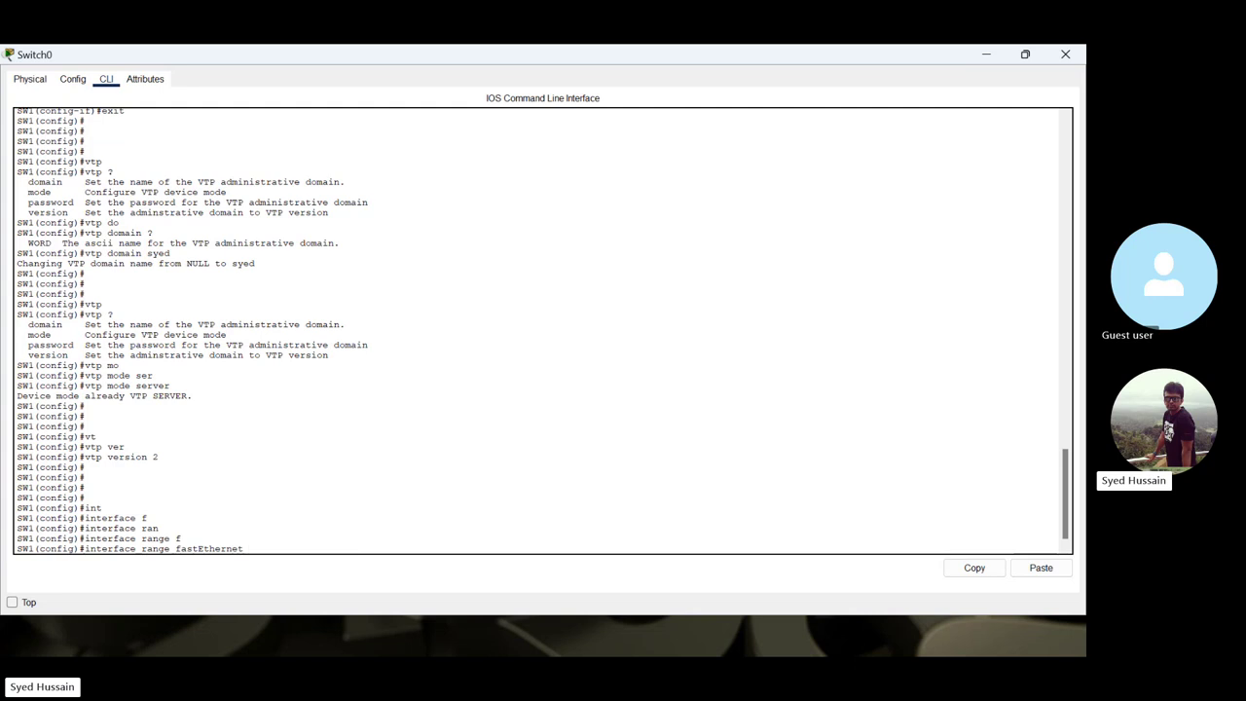
text(0/2-4)
key(Return)
key(Return)
key(Return)
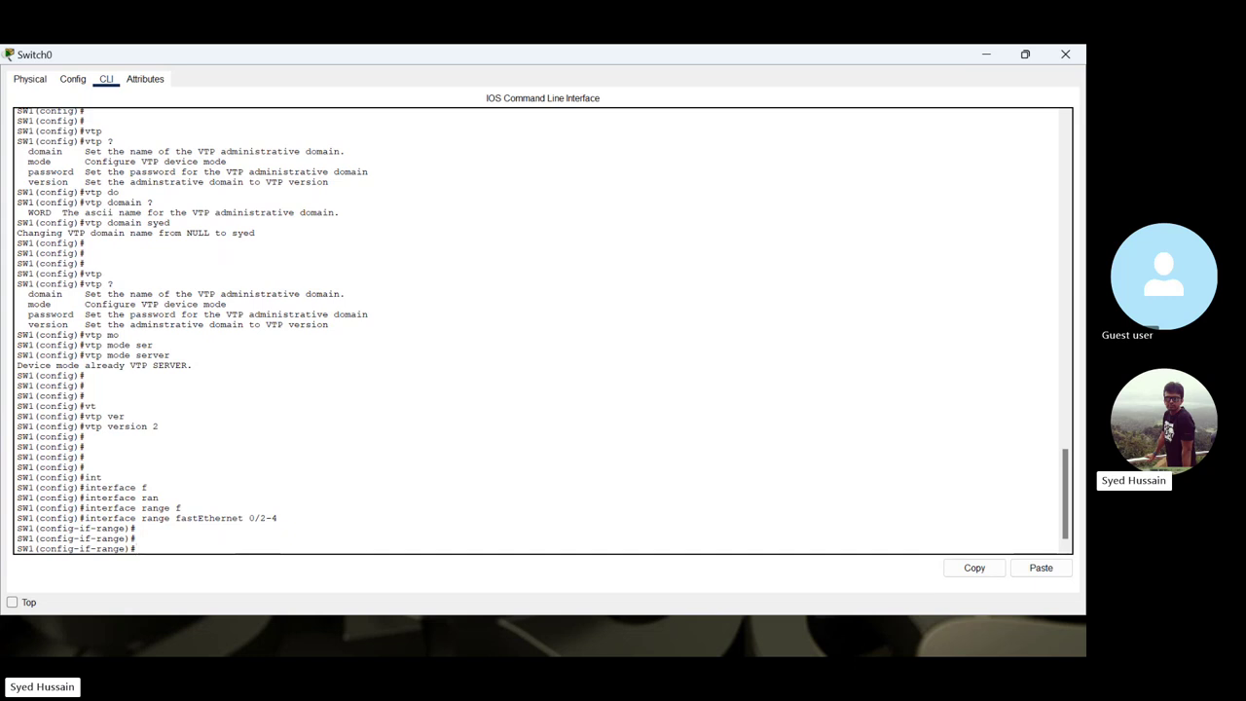
- Set the FastEthernet 0/2-4 range to switchport access mode
text(swit)
key(Tab)
text(m)
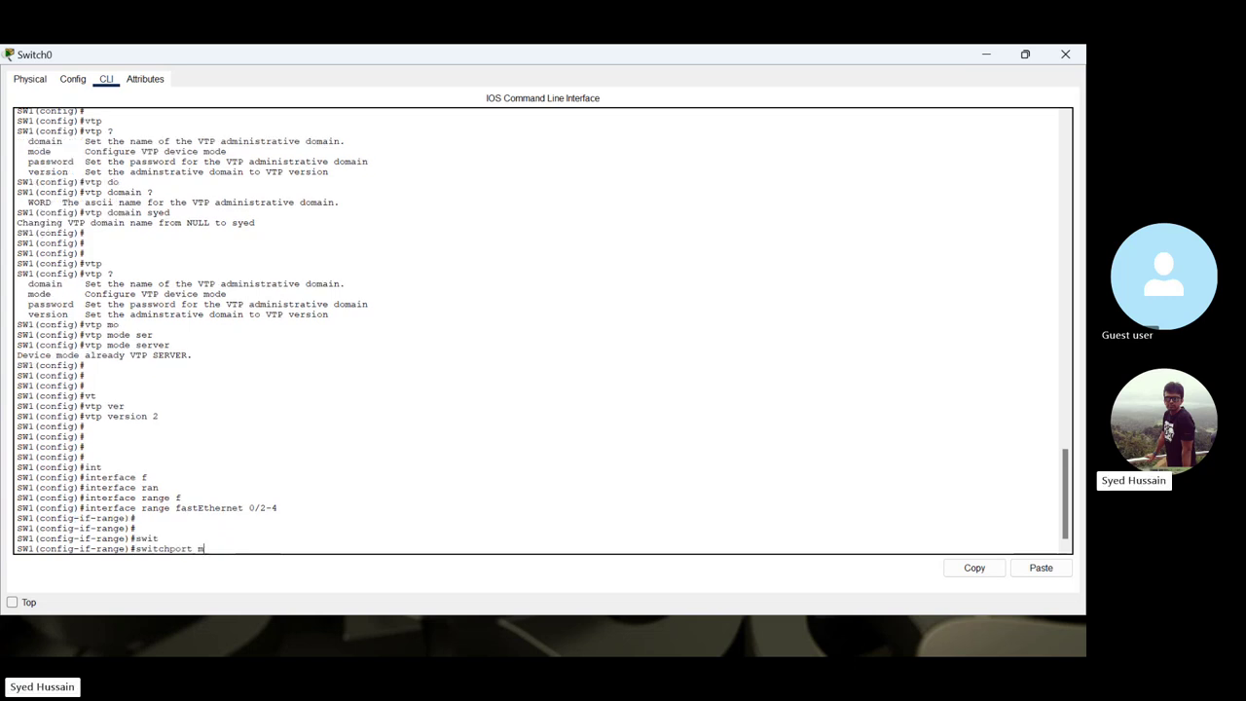
text(o)
key(Tab)
text(ac)
key(Tab)
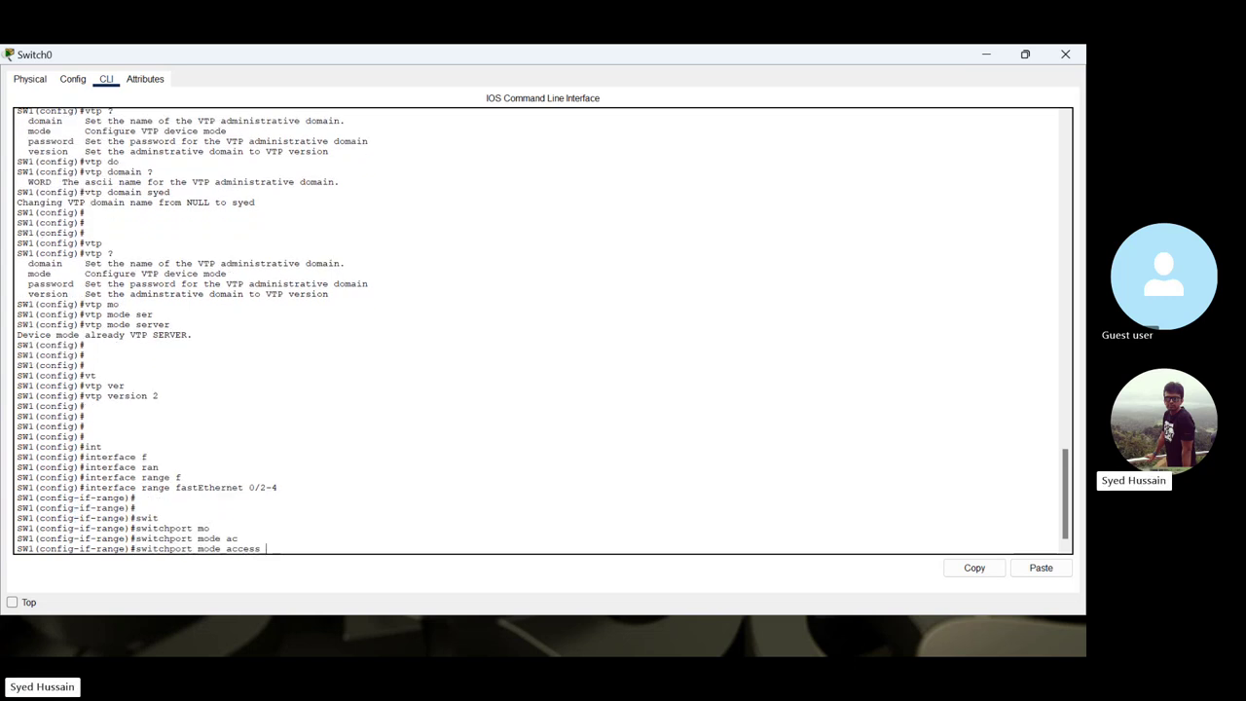
key(Return)
key(Return)
key(Return)
key(Return)
key(Return)
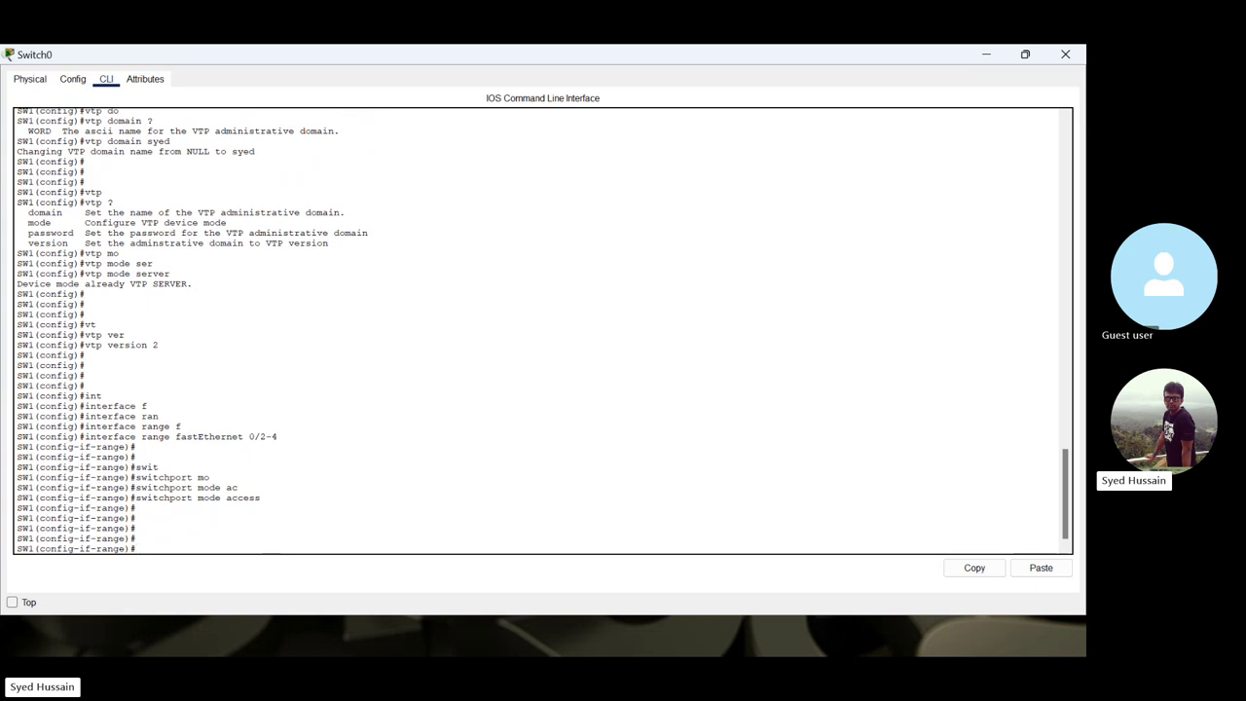
- Switch to interface fa0/2 on SW1 and assign it to access VLAN 10
text(int)
key(Tab)
text(f)
key(Tab)
key(BackSpace)
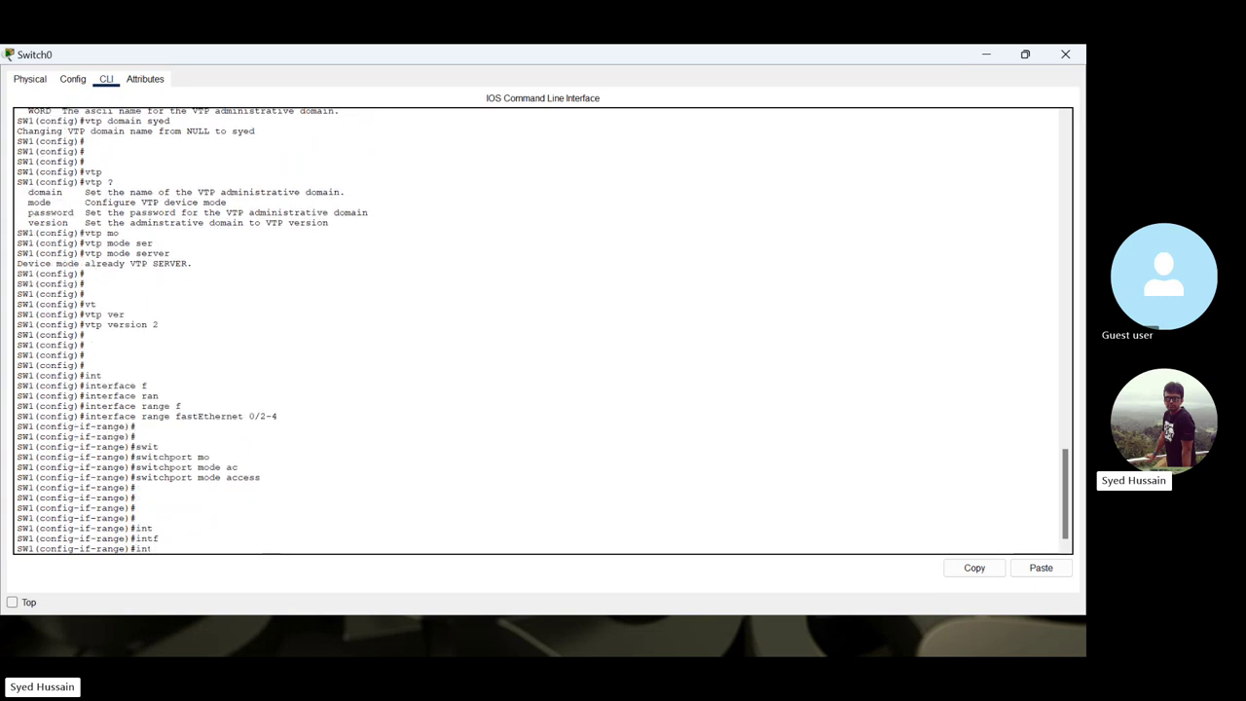
text(t f)
key(Tab)
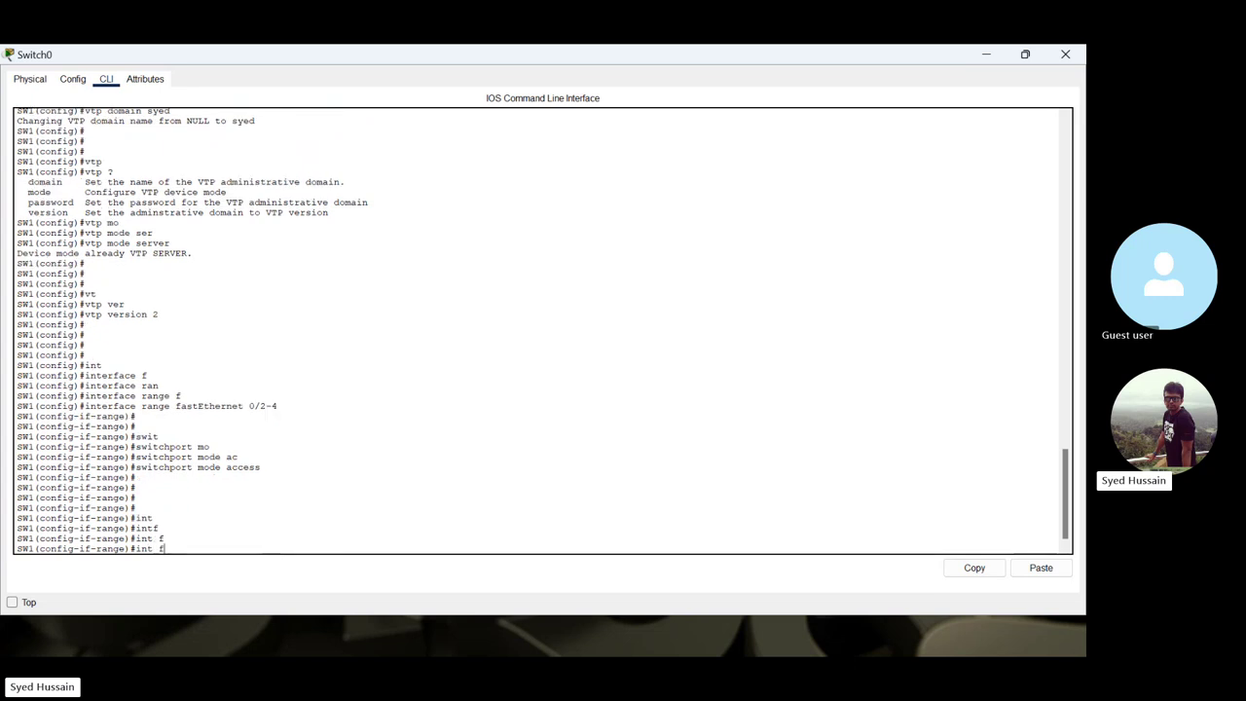
text(a0/2)
key(Return)
key(Return)
key(Return)
key(Return)
key(Return)
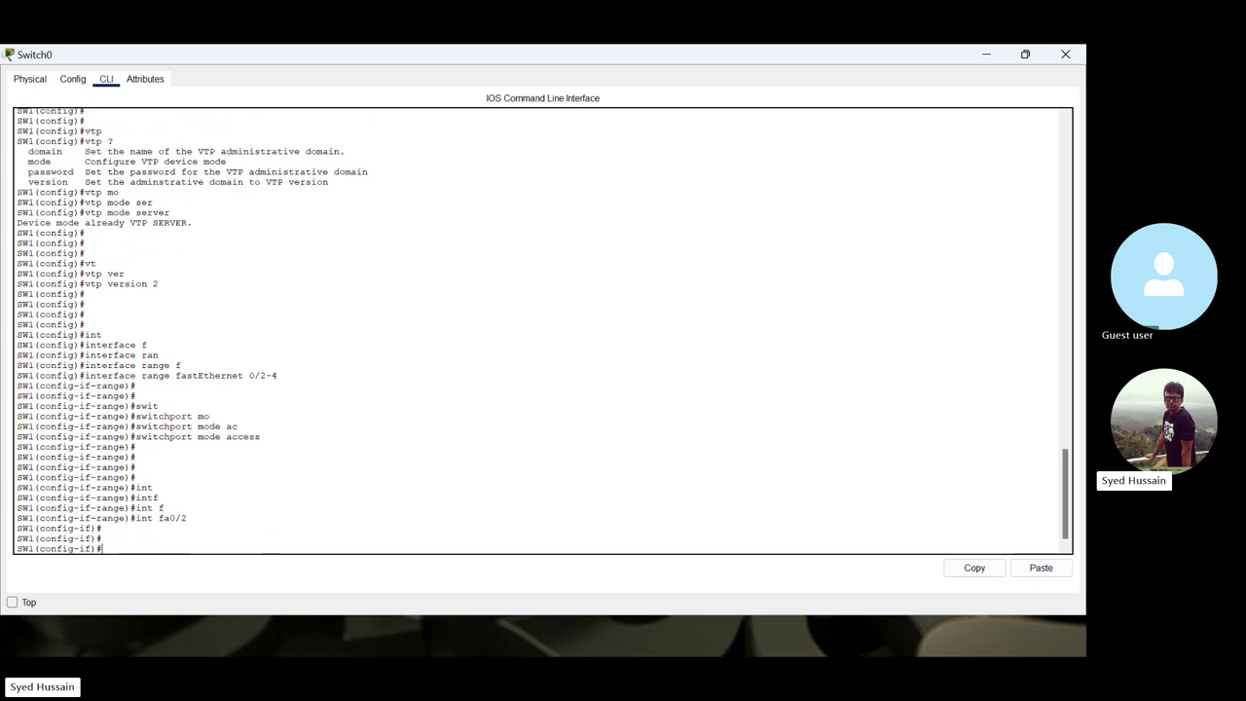
text(swi)
key(Tab)
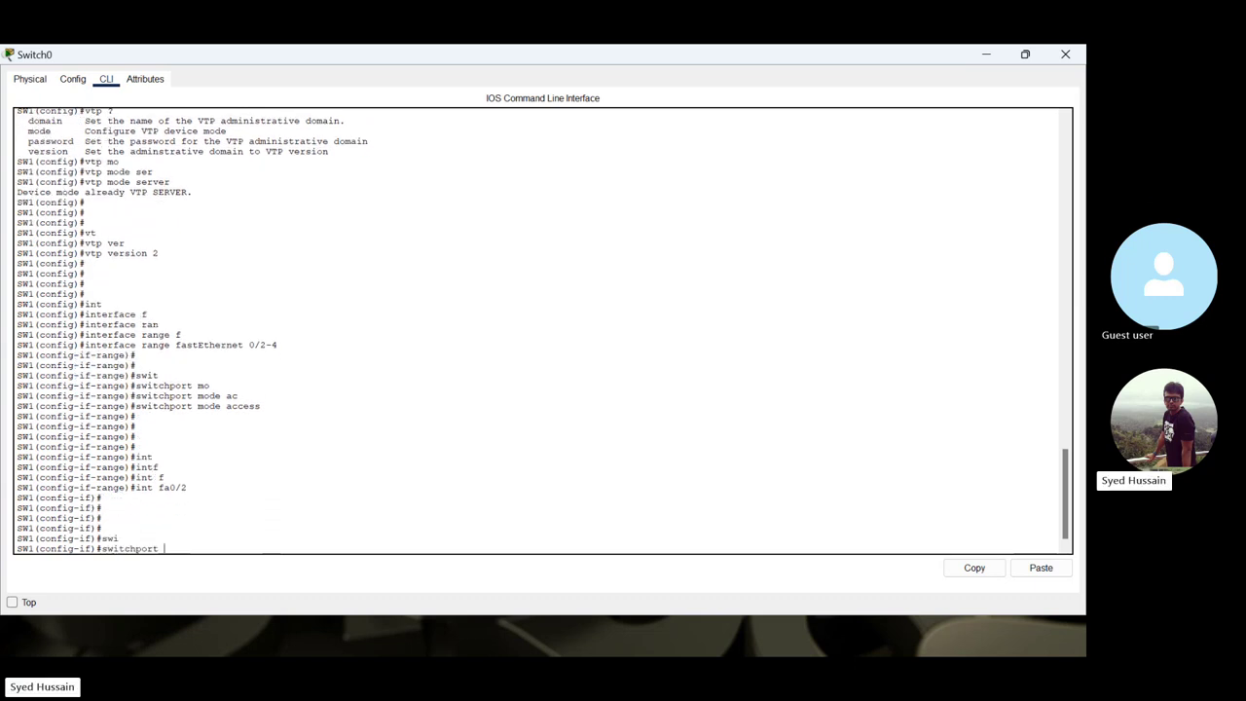
text(acc)
key(Tab)
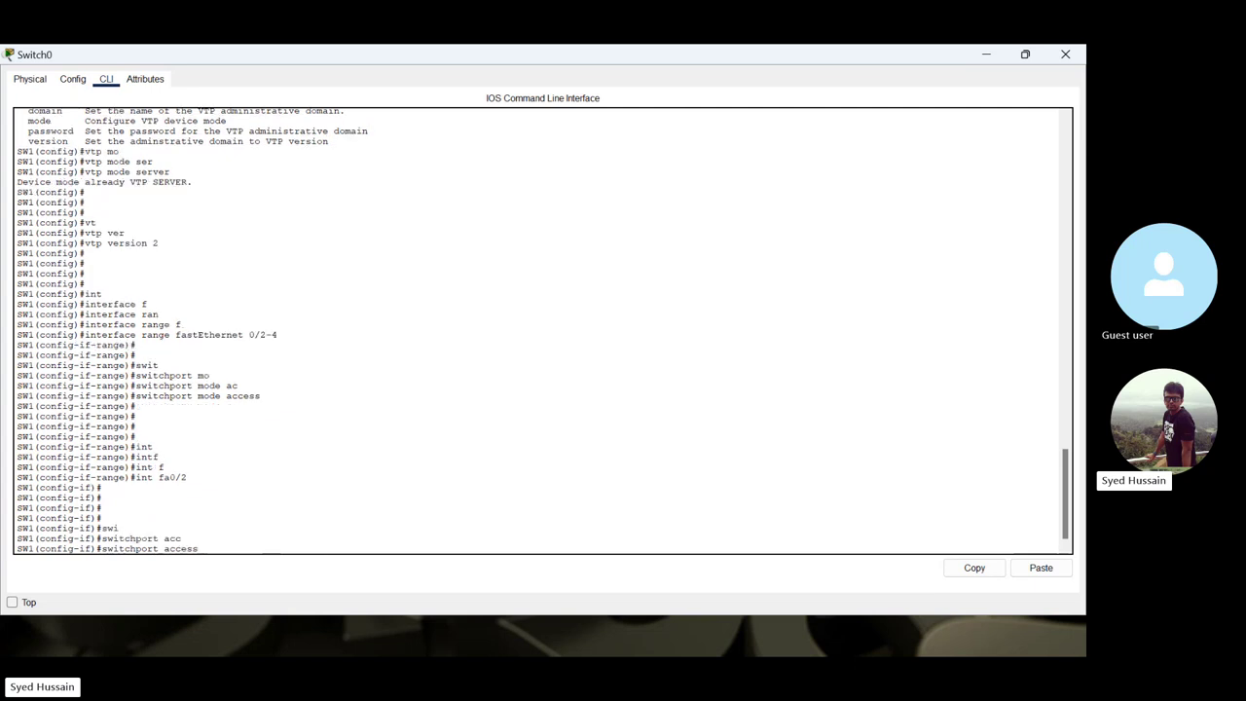
text(vlan 10)
key(Return)
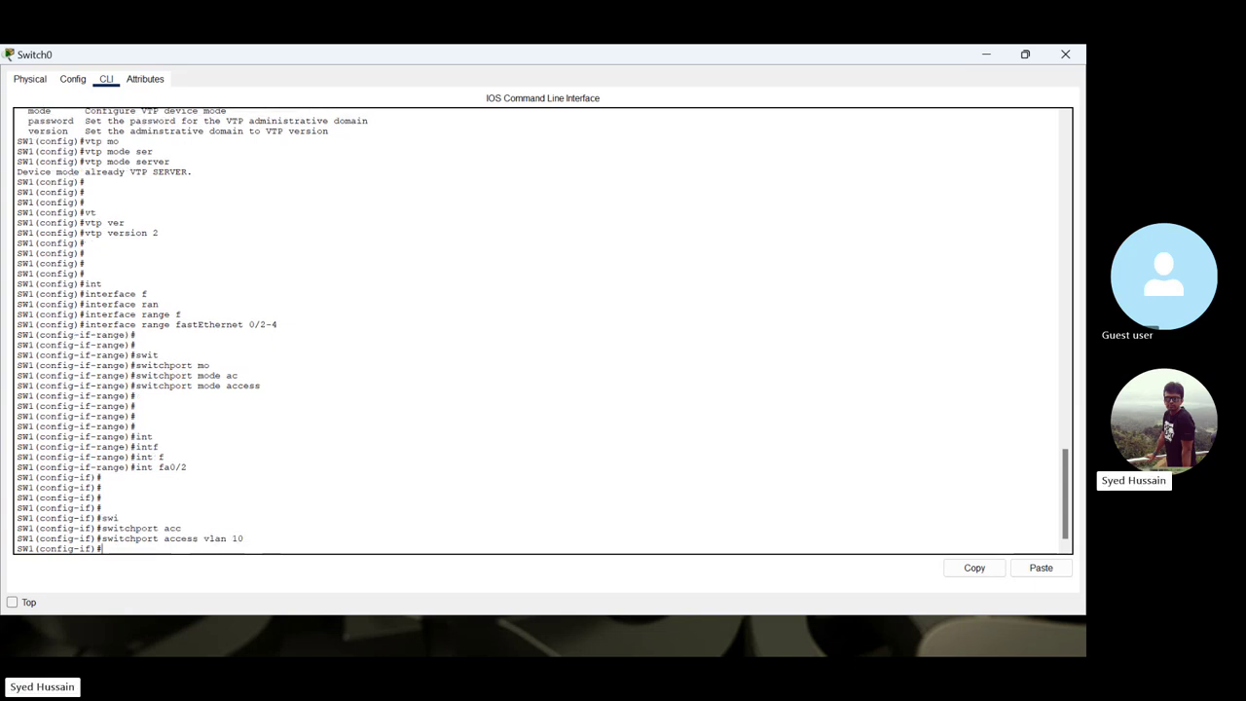
- Switch to interface fa0/3 on SW1 and assign it to access VLAN 20
key(Up)
key(Up)
key(BackSpace)
text(3)
key(Return)
key(Up)
key(Up)
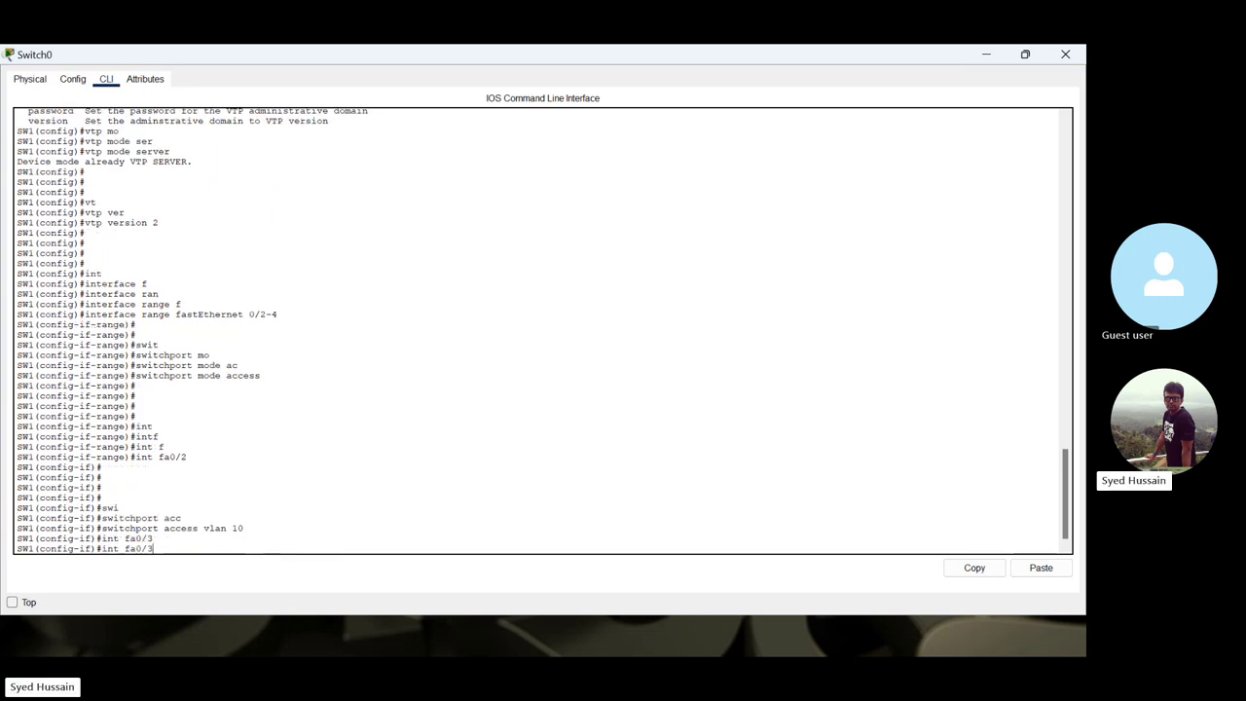
key(BackSpace)
key(BackSpace)
text(20)
key(Return)
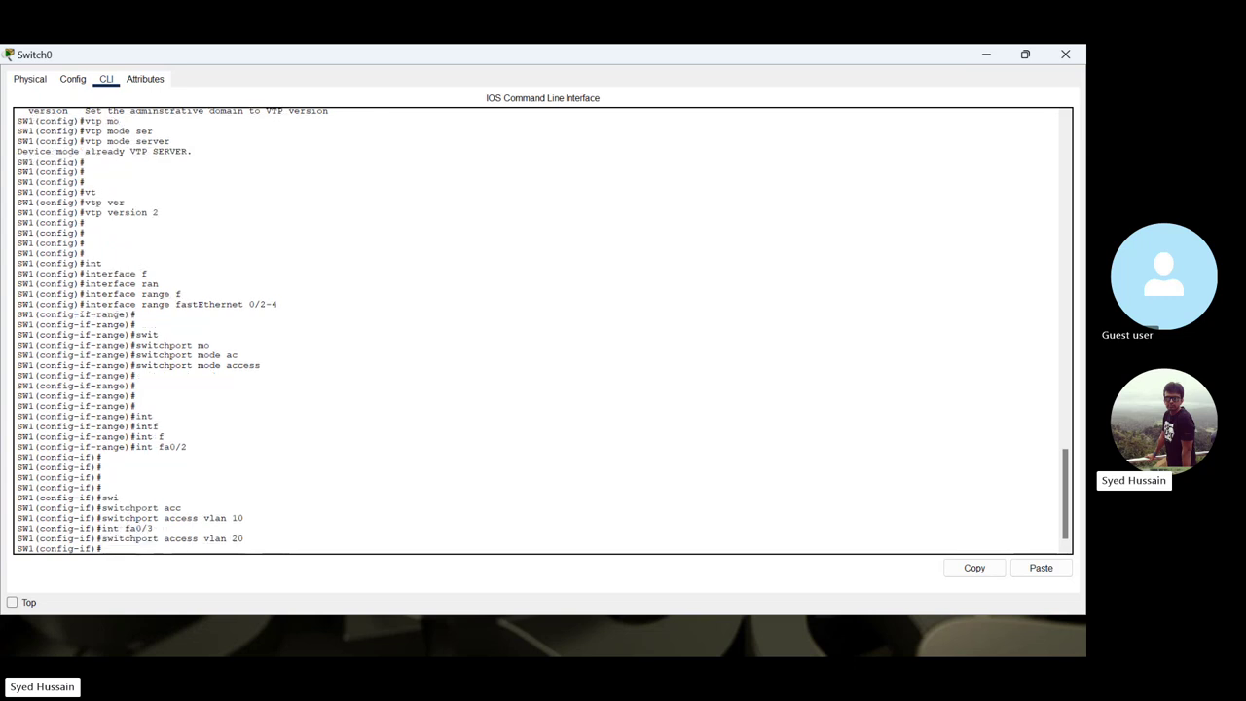
- Switch to interface fa0/4 on SW1 and assign it to access VLAN 30
key(Up)
key(Up)
key(BackSpace)
text(4)
key(Return)
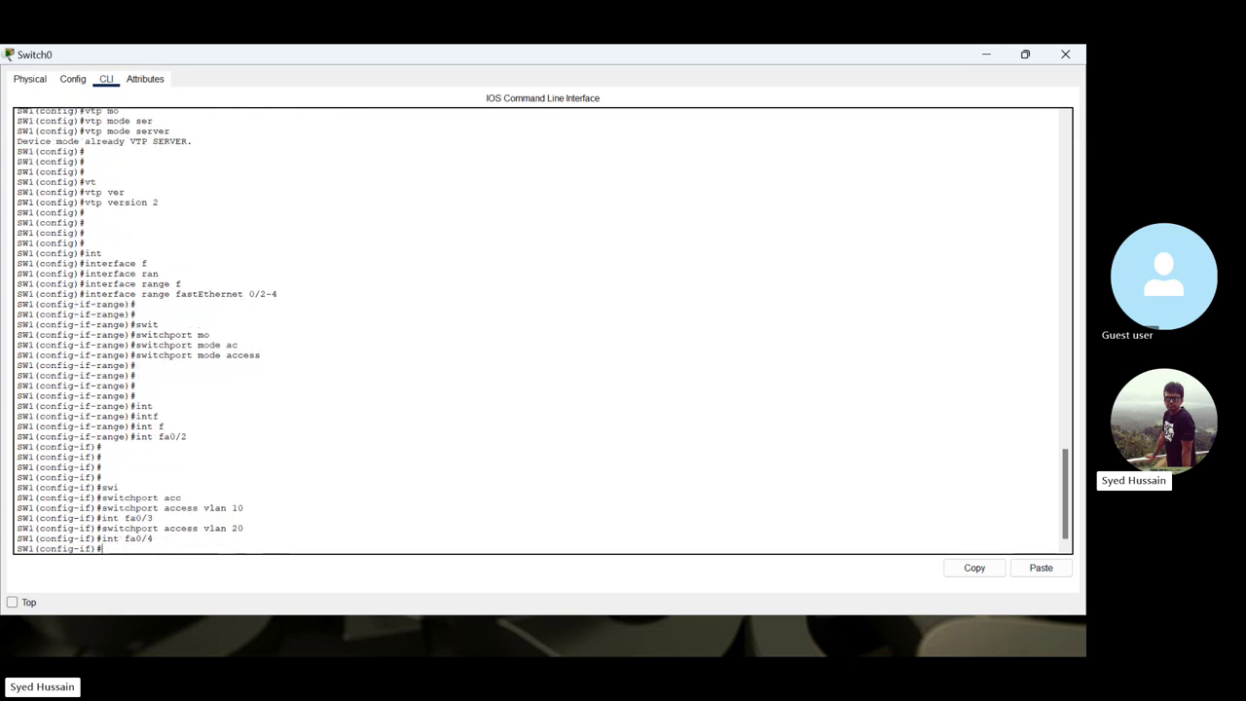
key(Up)
key(Up)
key(BackSpace)
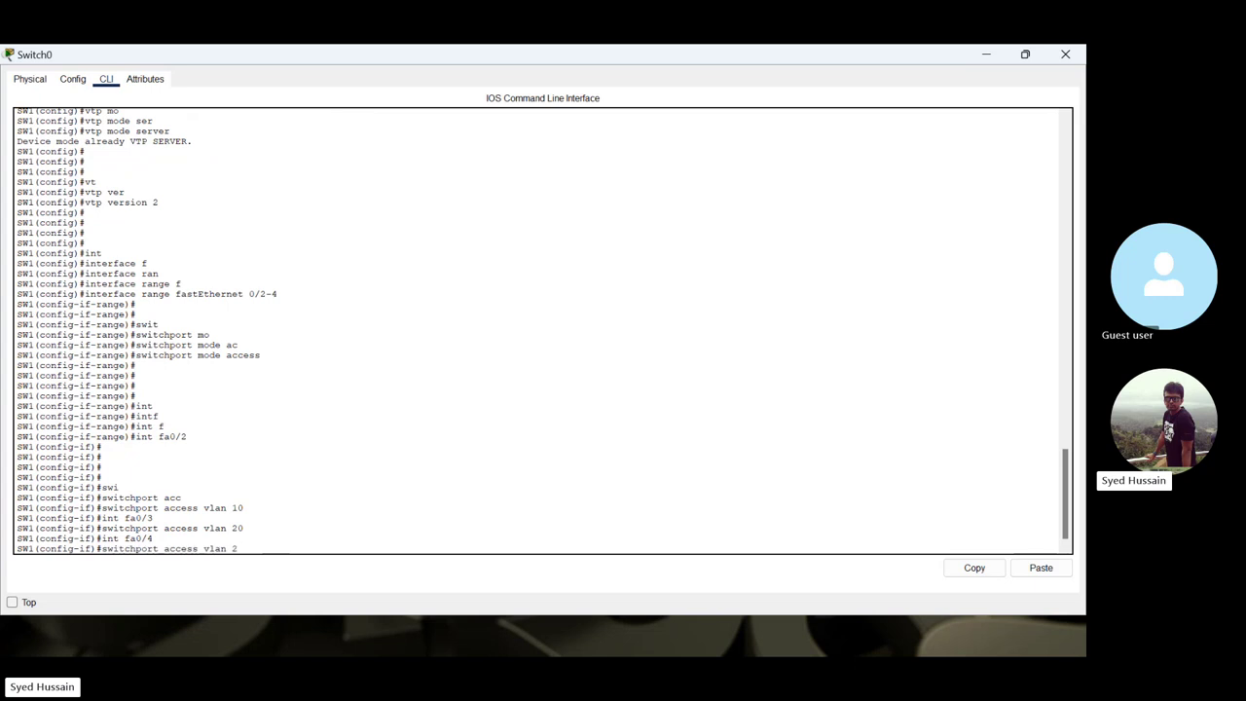
text(30)
key(Return)
key(Return)
key(Return)
key(Return)
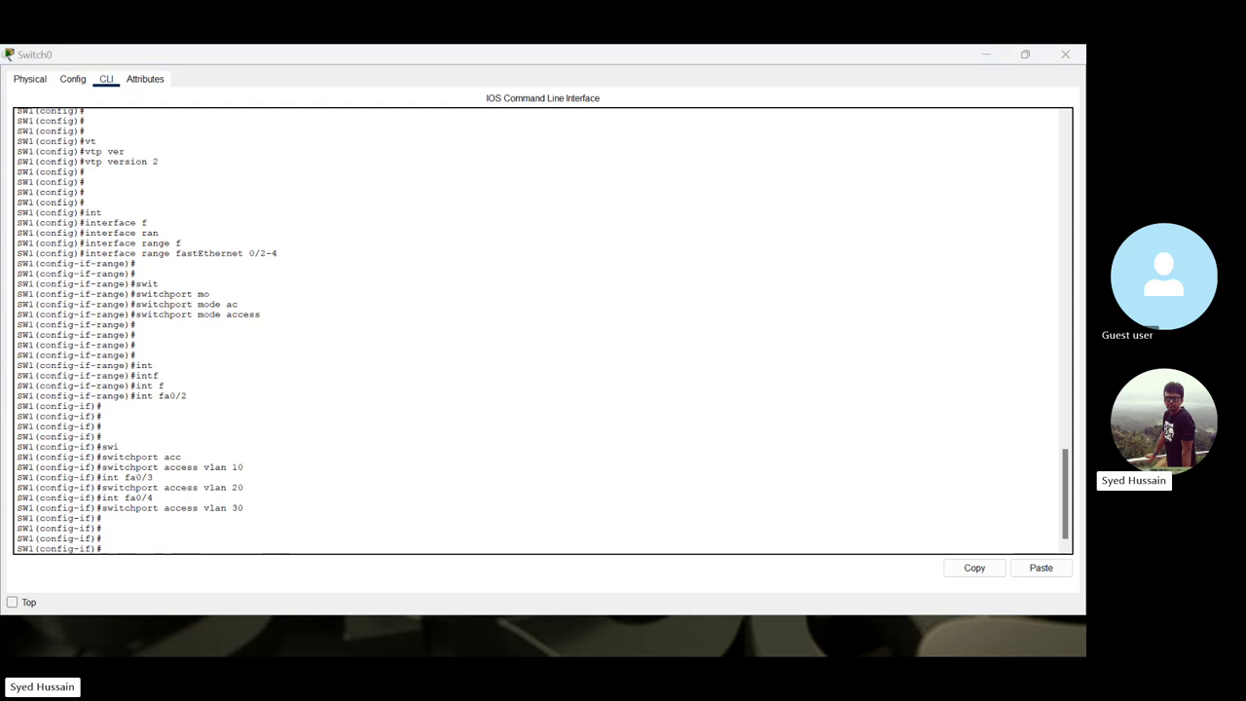
- Ping 10.0.0.4 from PC1's Command Prompt to test reachability of the Finance1 PC, and interrupt the ping
key(alt+Tab)
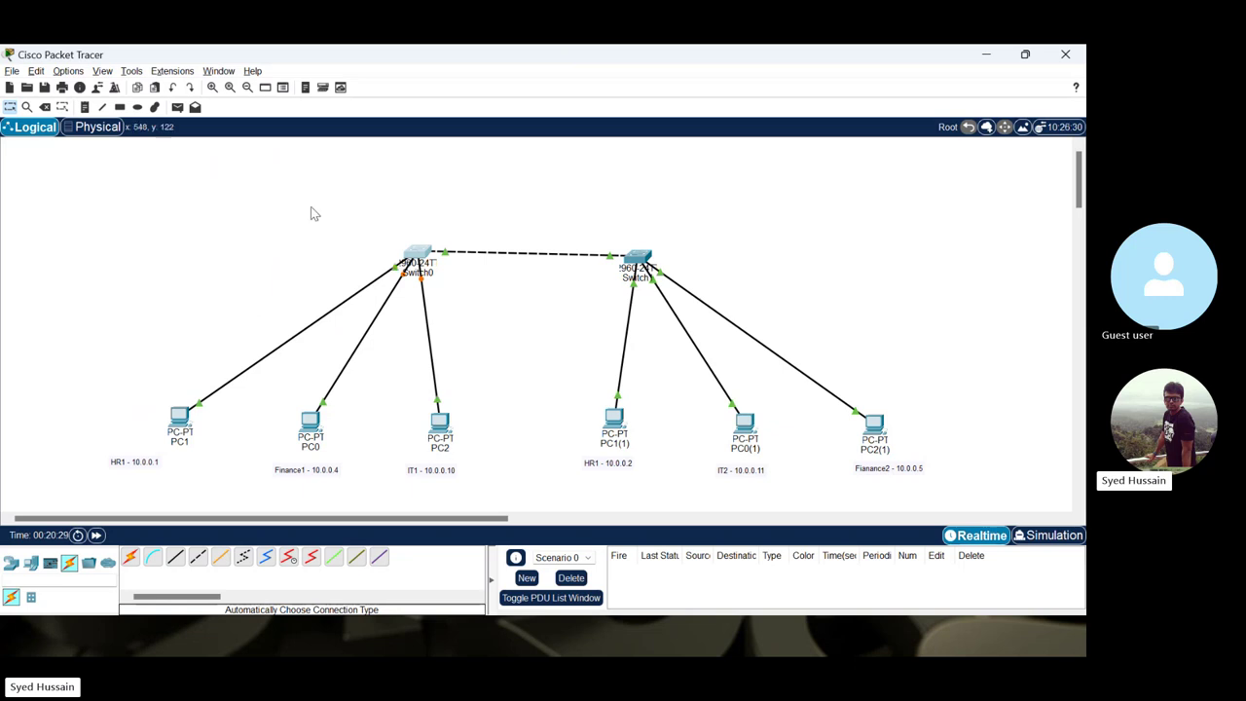
click(179, 417)
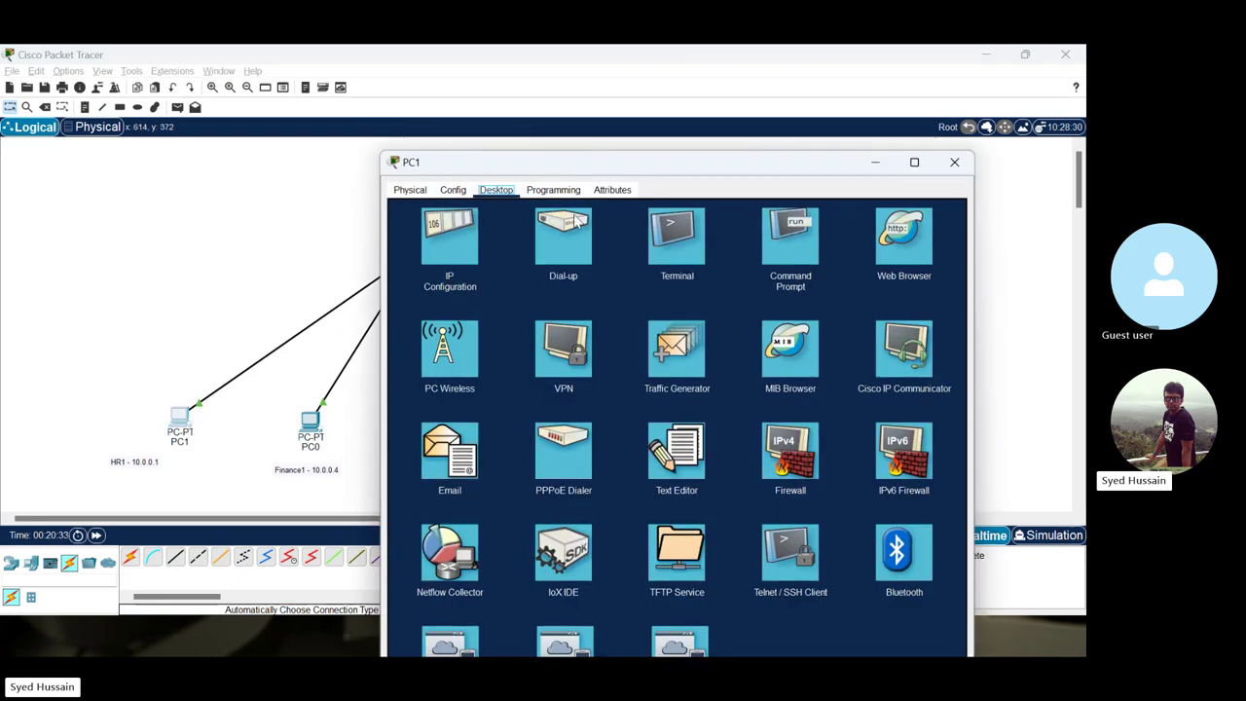
click(816, 229)
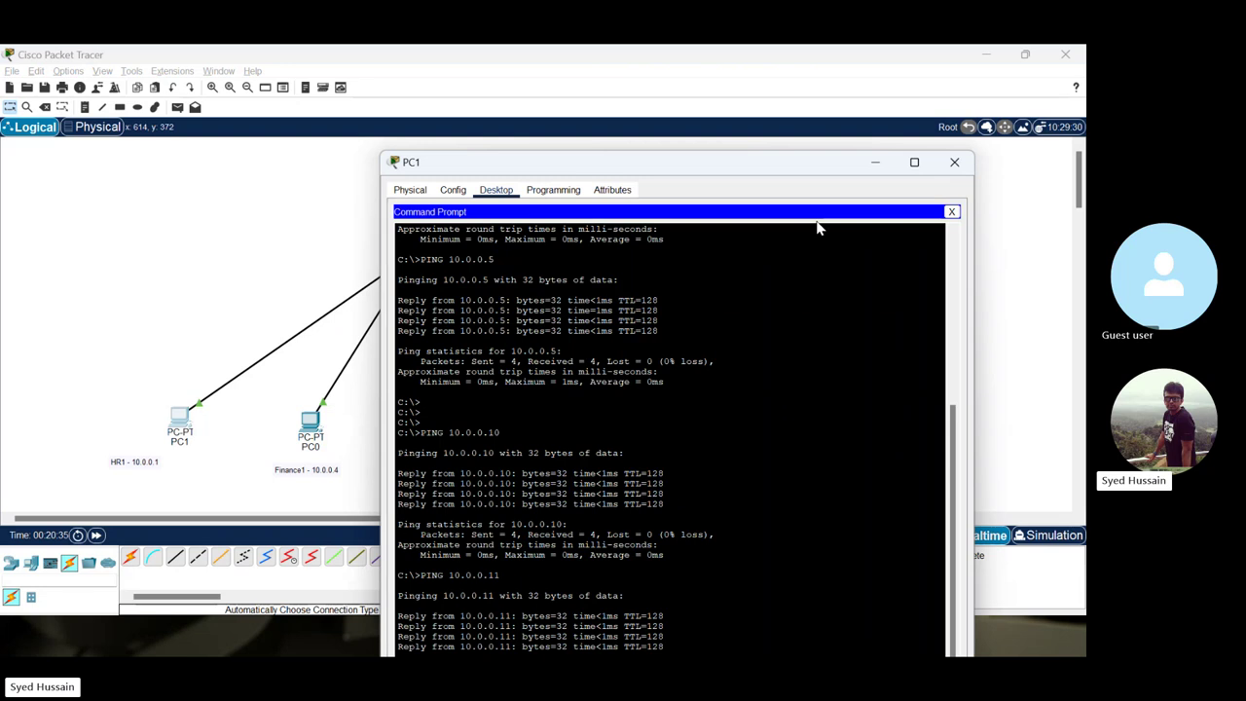
scroll(817, 226, down, 2)
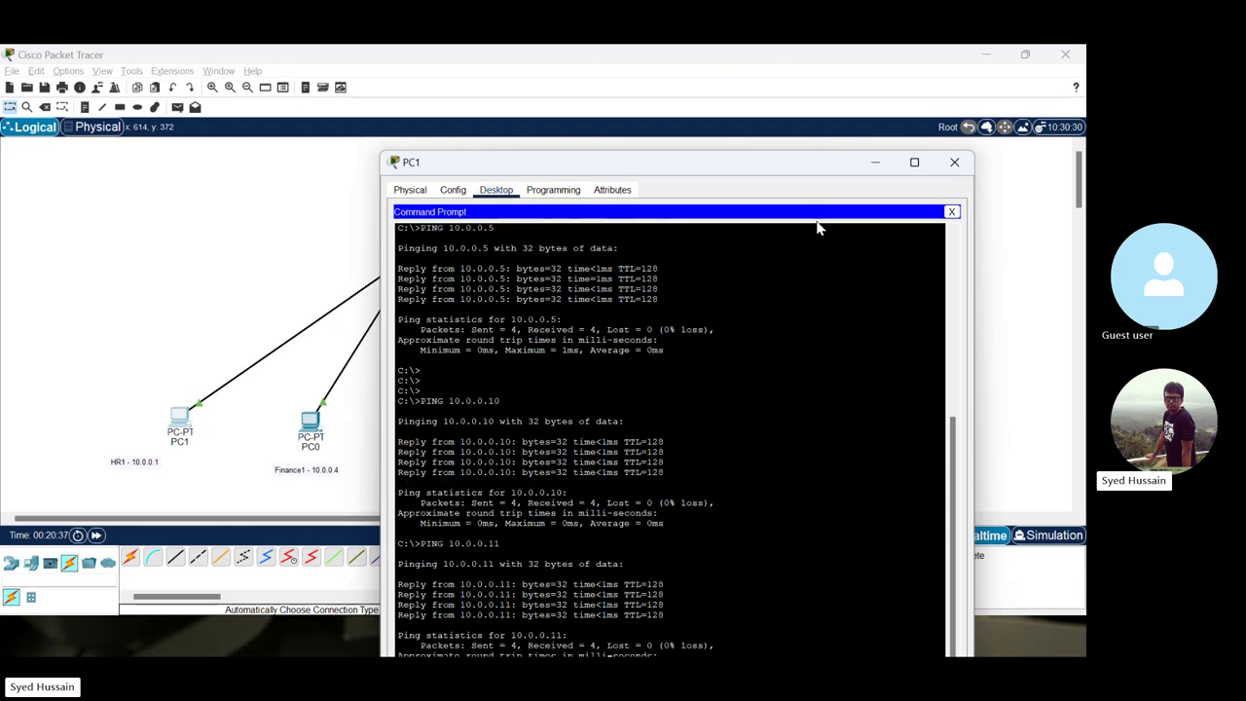
drag(788, 167, 787, 45)
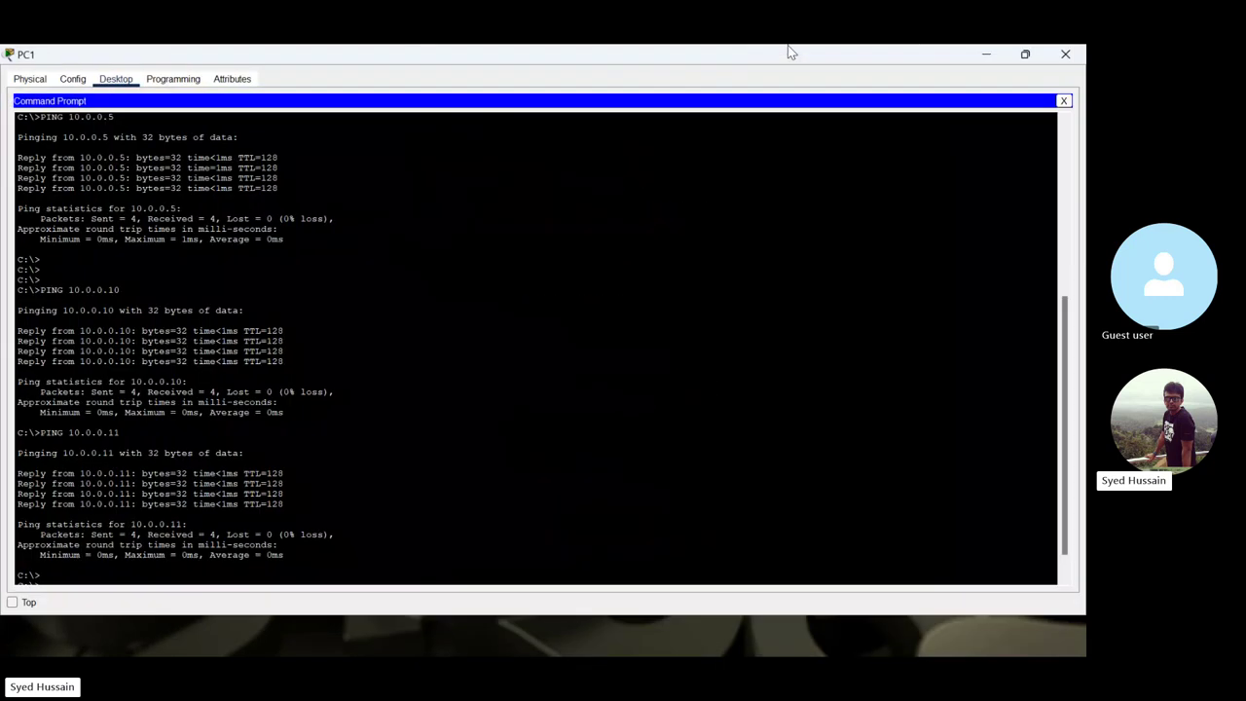
key(Return)
key(Return)
key(Up)
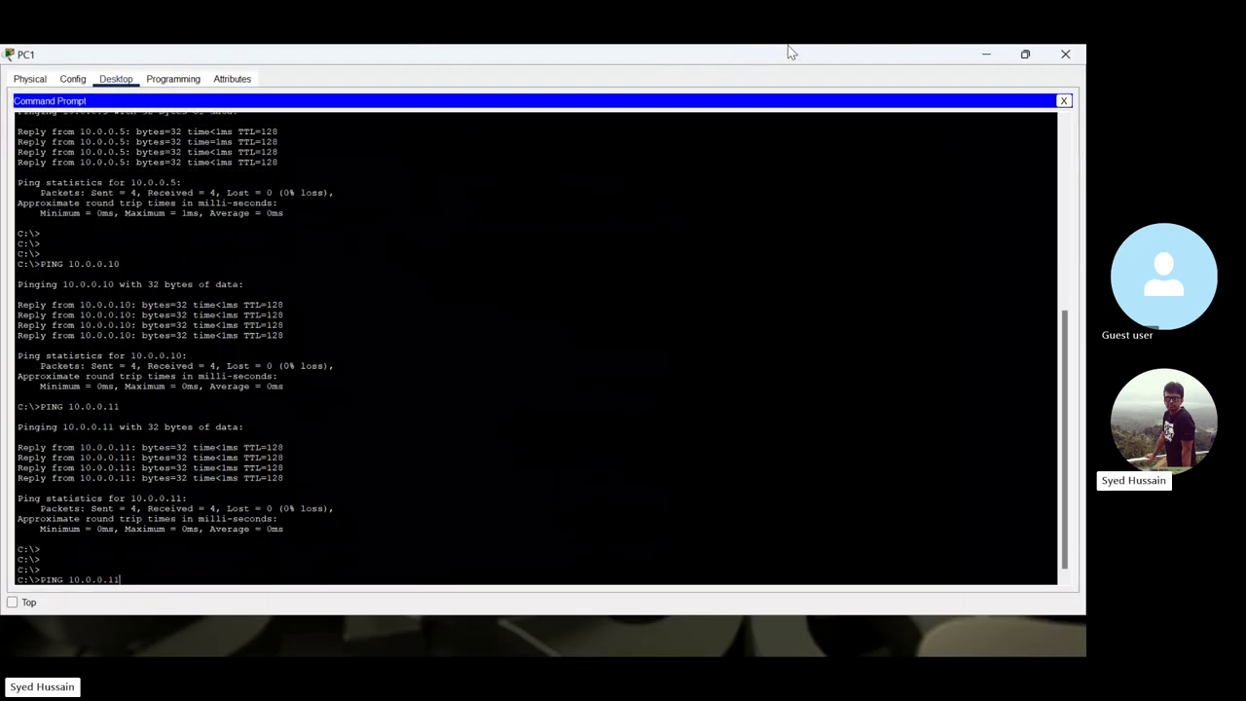
key(BackSpace)
key(BackSpace)
text(4)
key(Return)
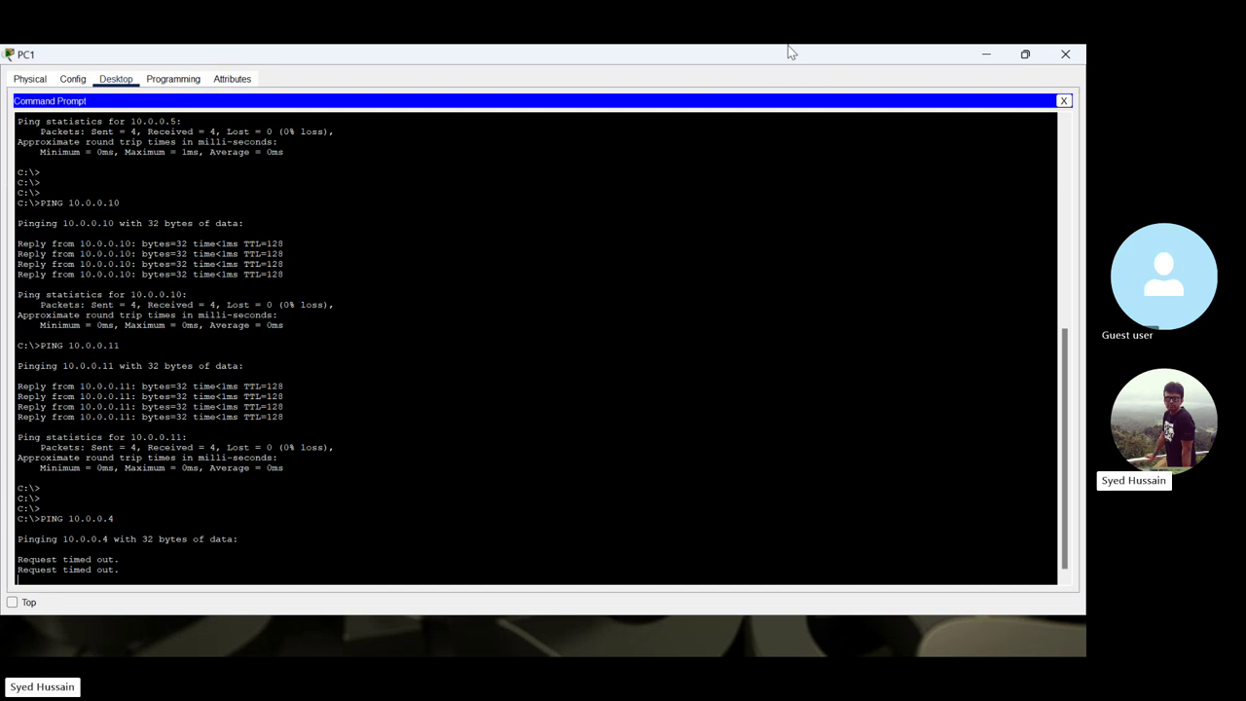
key(ctrl+c)
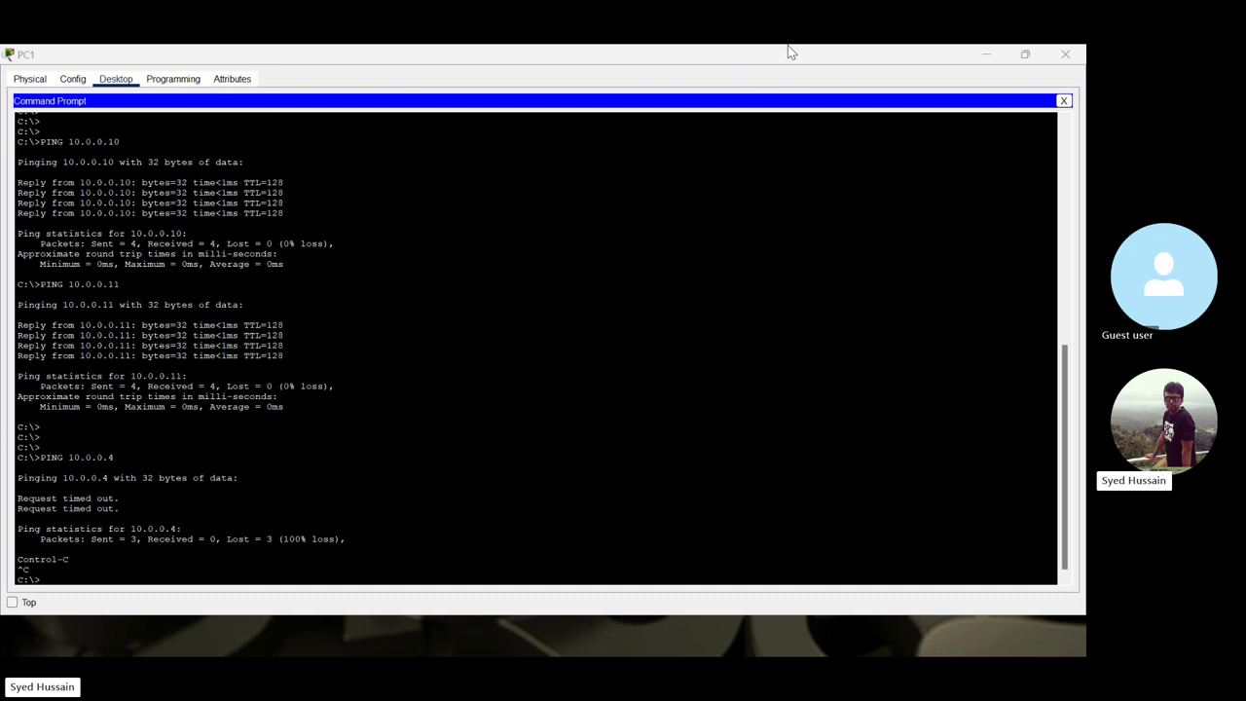
- Return to SW1's CLI, leave configuration mode for privileged EXEC mode, and save the configuration with wr
key(alt+Tab)
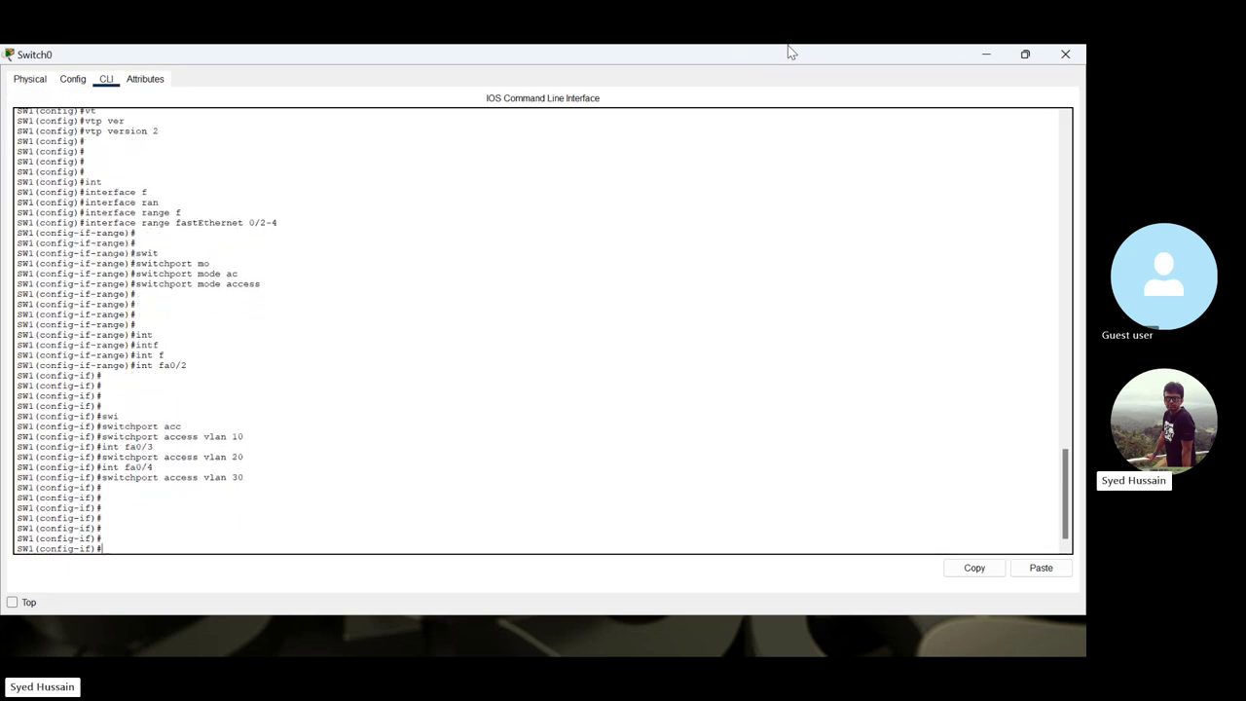
key(Return)
key(ctrl+z)
key(Return)
key(Return)
key(Return)
key(Return)
key(Return)
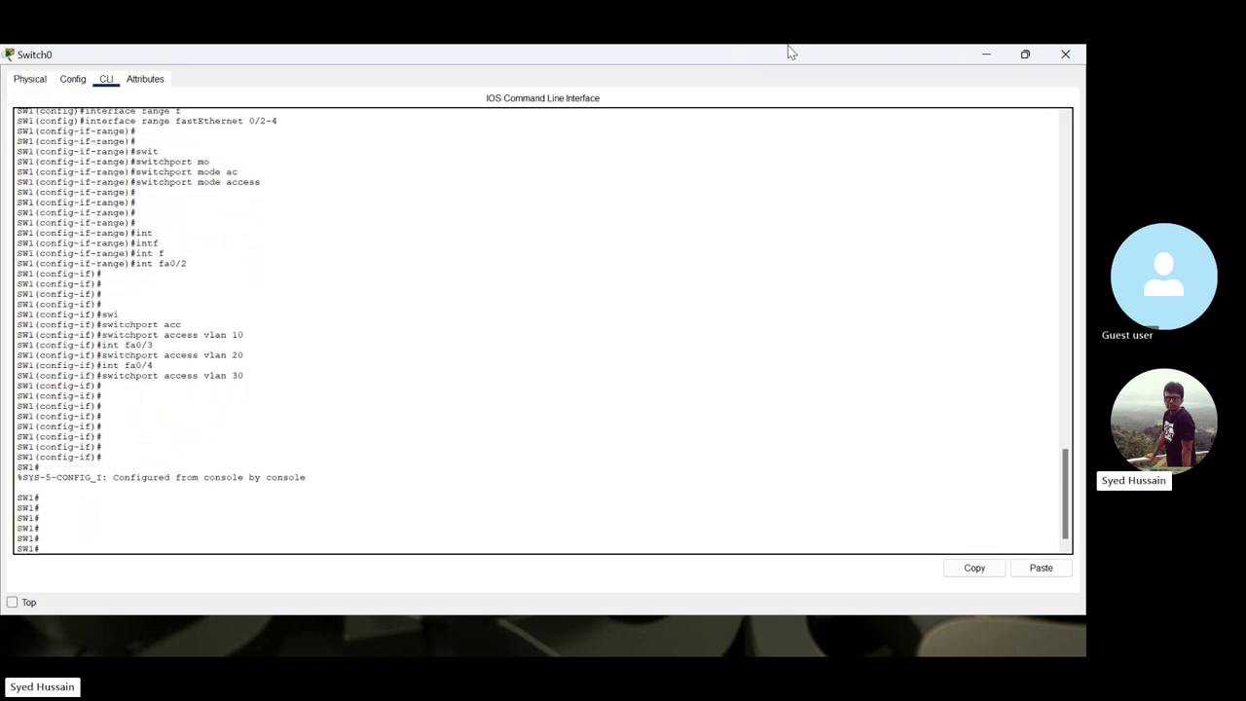
text(wr)
key(Return)
key(Return)
key(Return)
key(Return)
key(Return)
key(Return)
key(Return)
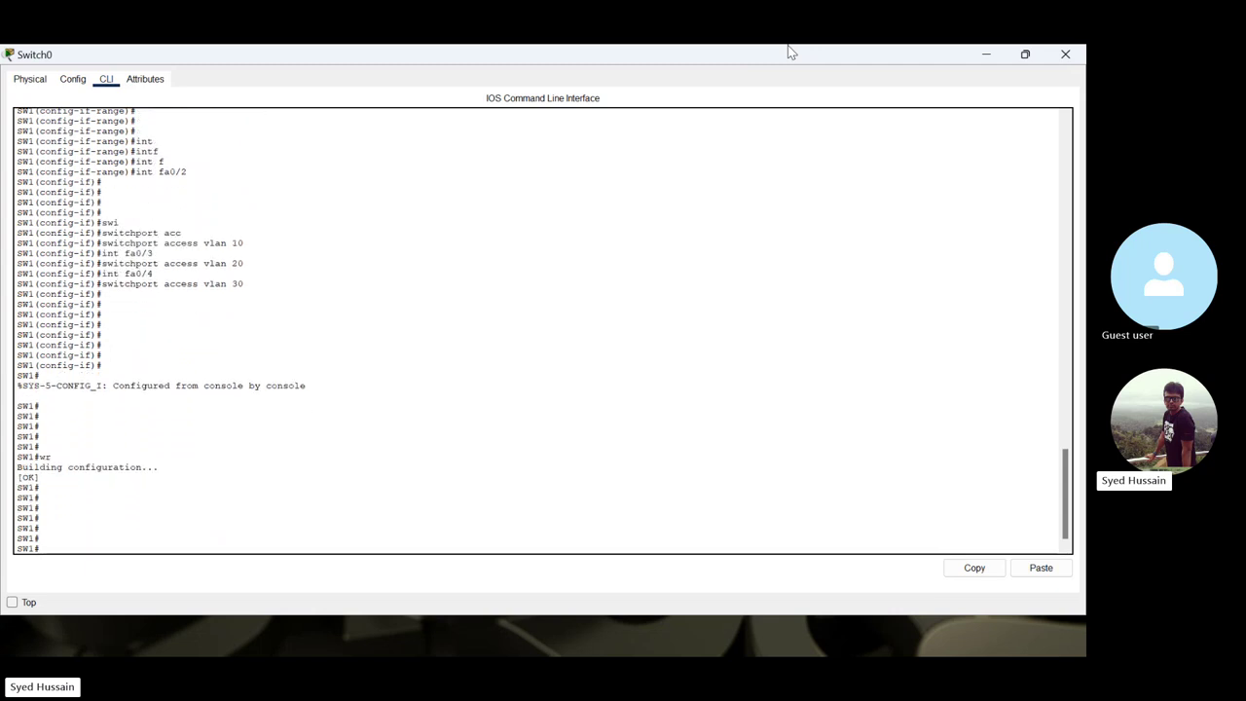
- Open Switch1 from the topology, arrange its window side by side with Switch0's, and bring up Switch1's command-line interface
key(alt+Tab)
key(alt+Tab)
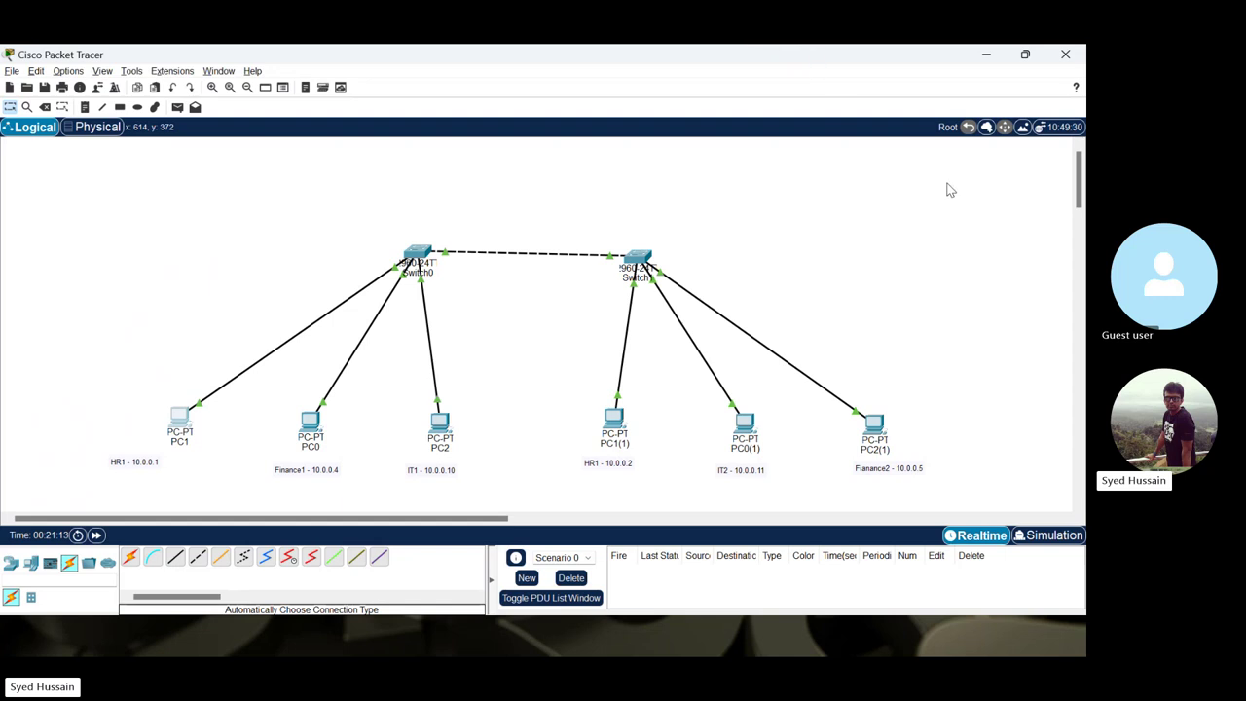
click(646, 269)
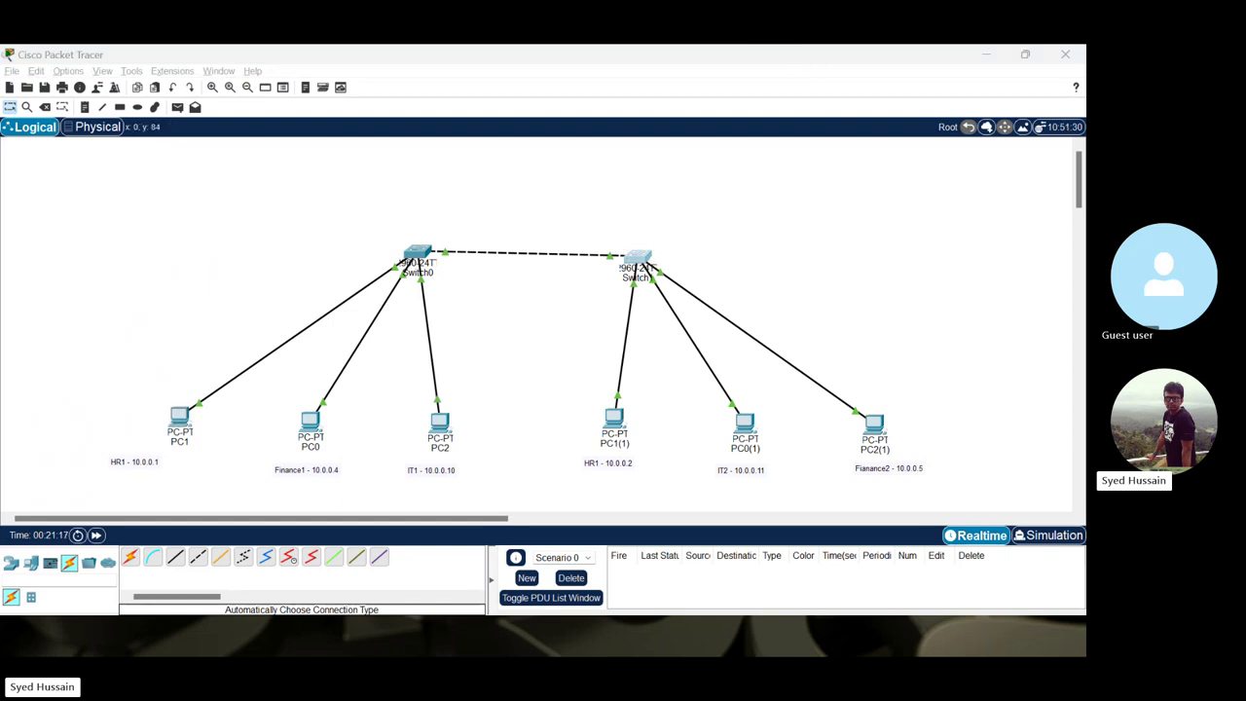
drag(0, 51, 674, 175)
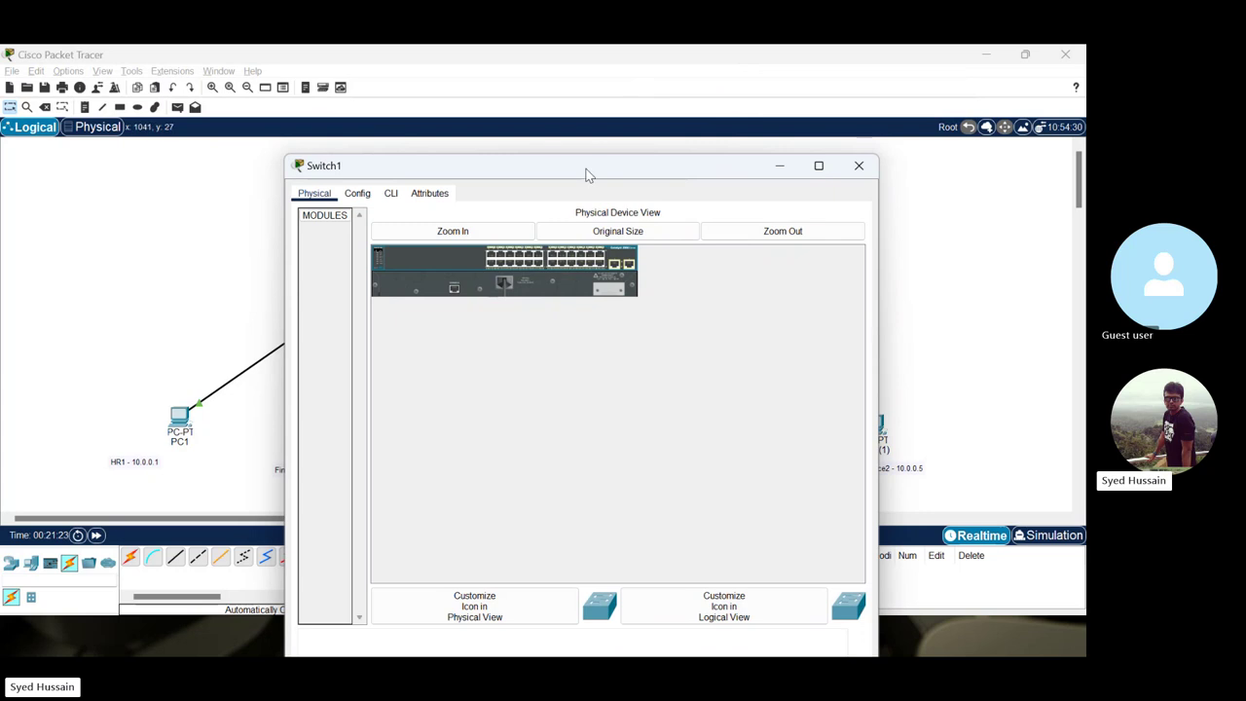
drag(587, 173, 438, 112)
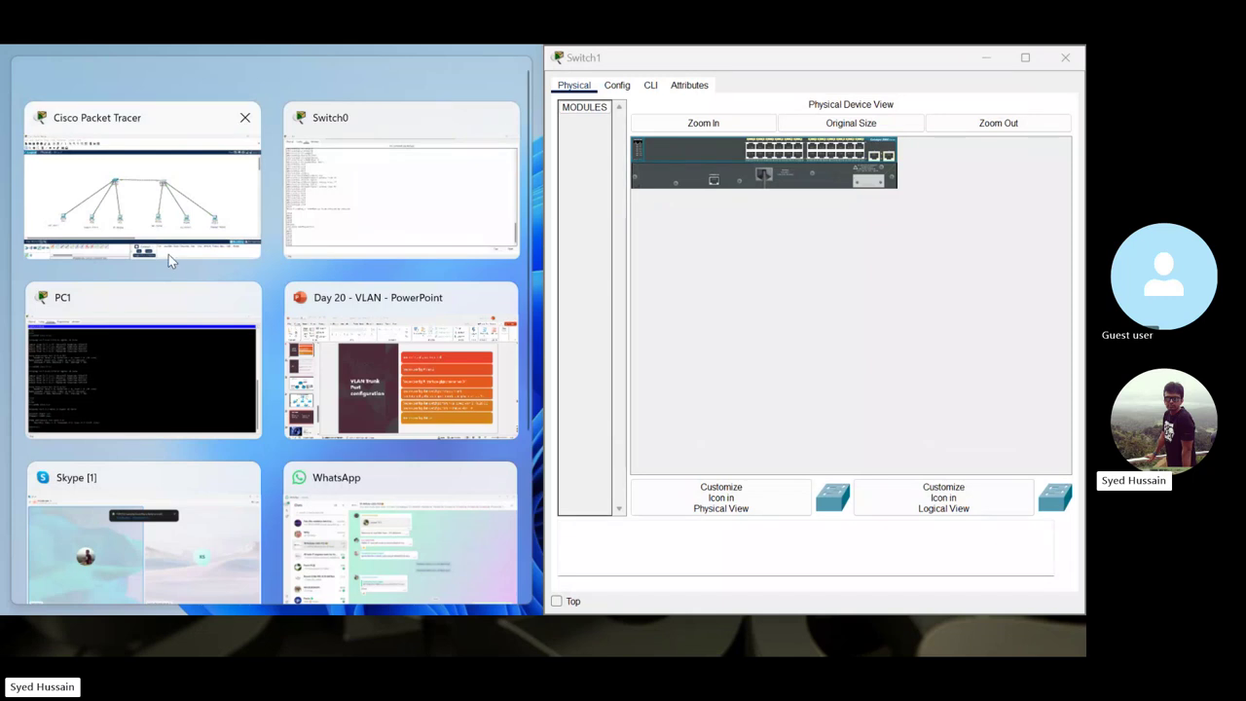
click(355, 215)
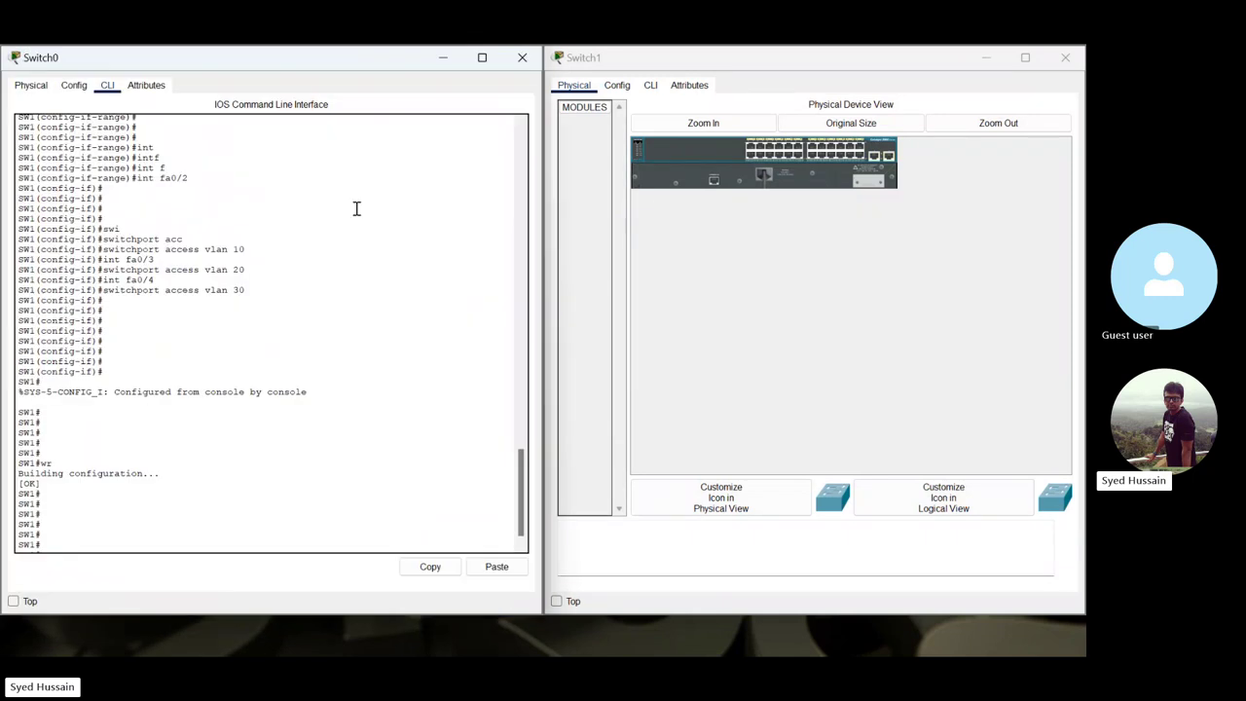
click(702, 282)
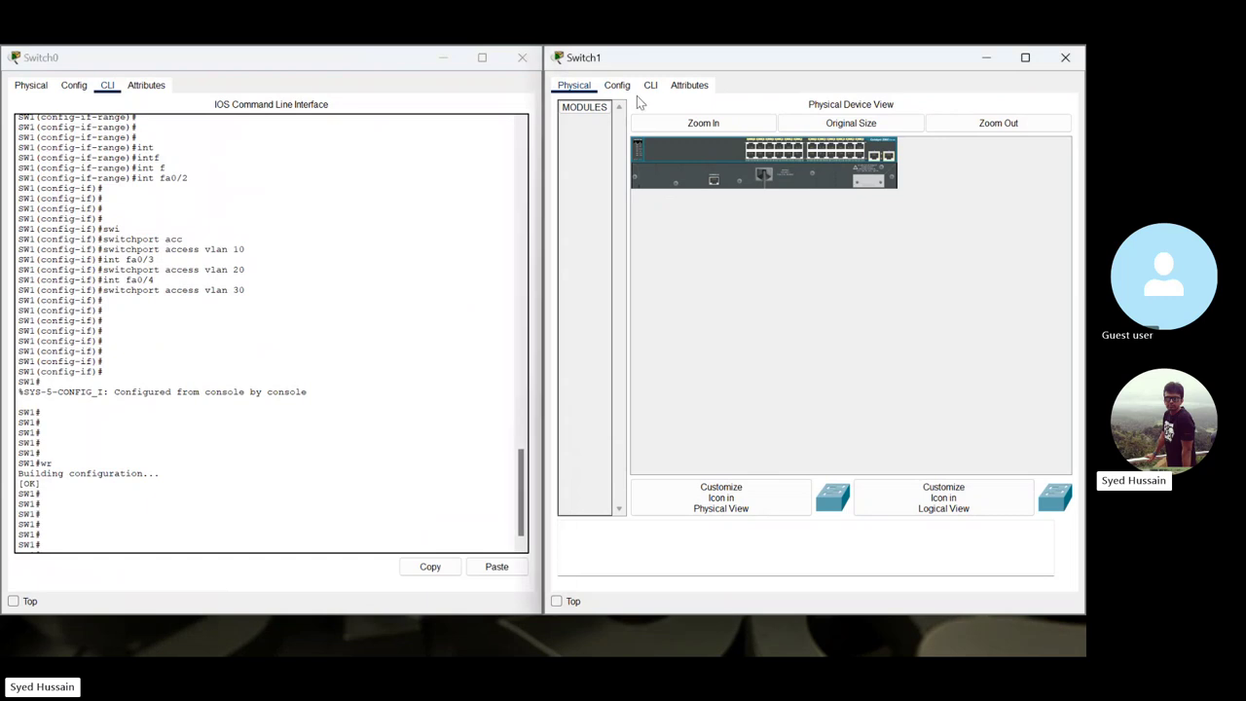
click(650, 87)
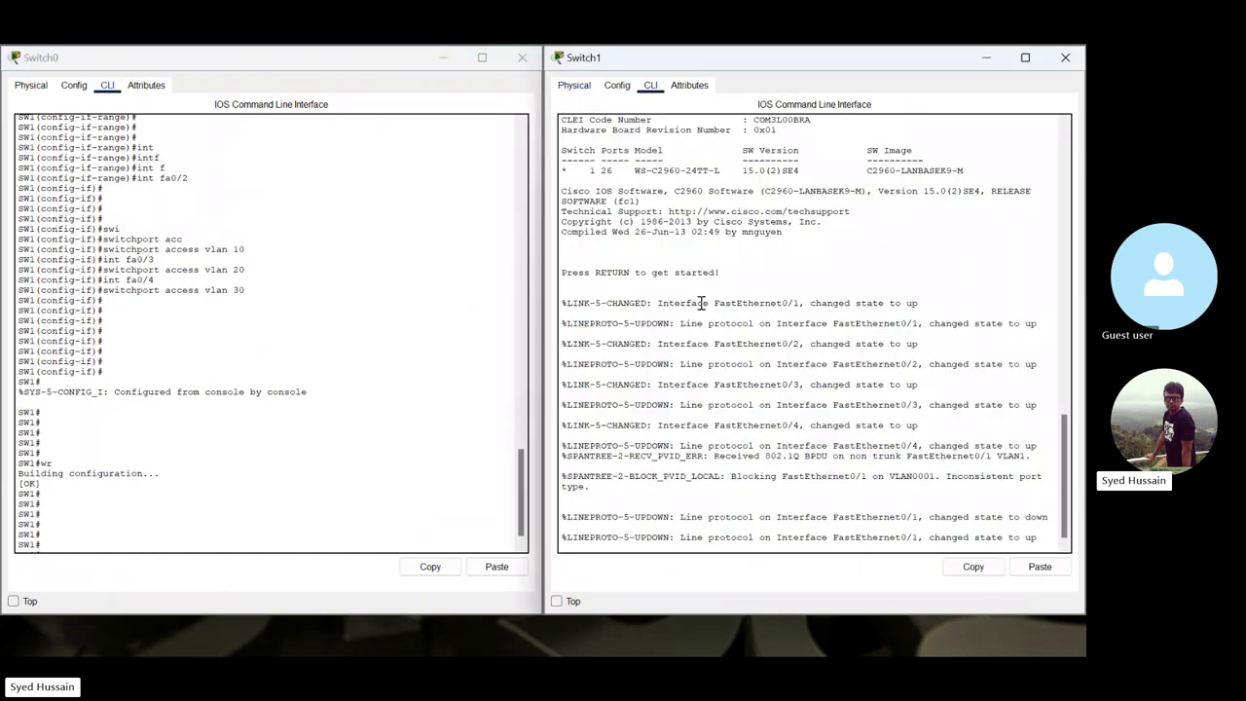
- Enter privileged EXEC mode on Switch1 with en, and enter global configuration mode with conf t
key(Return)
key(Return)
key(Return)
key(Return)
key(Return)
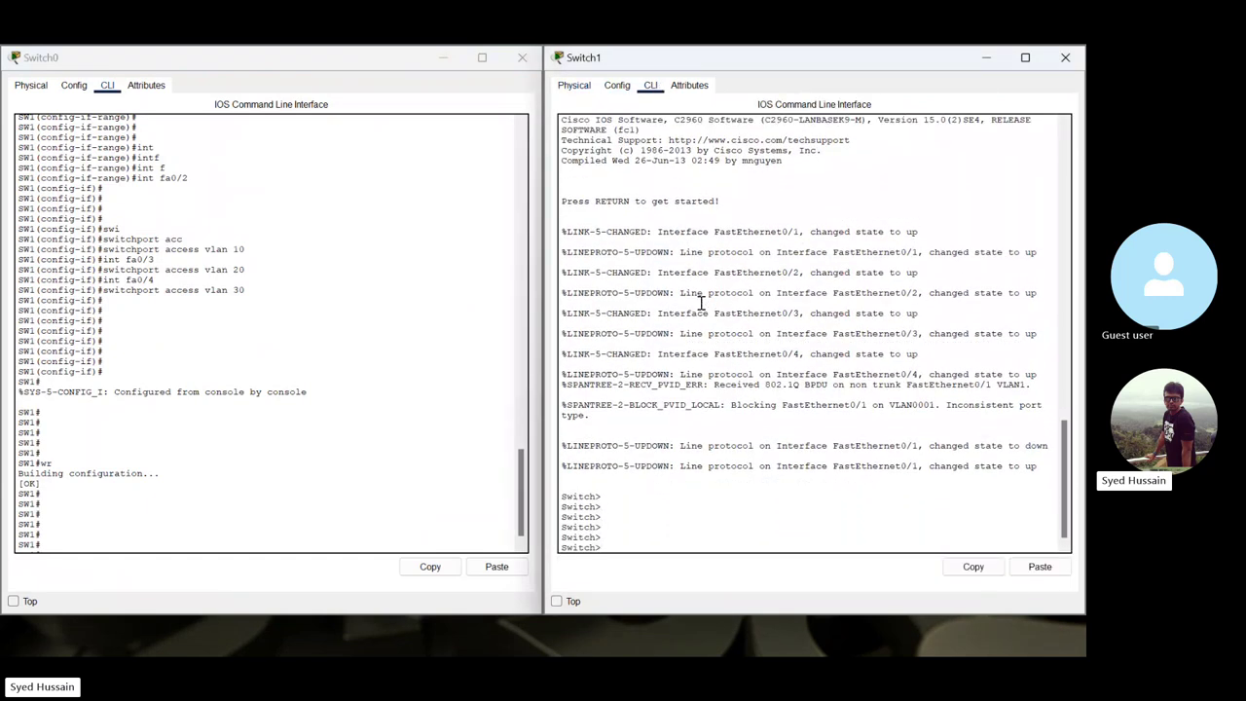
text(en)
key(Return)
key(Return)
key(Return)
key(Return)
key(Return)
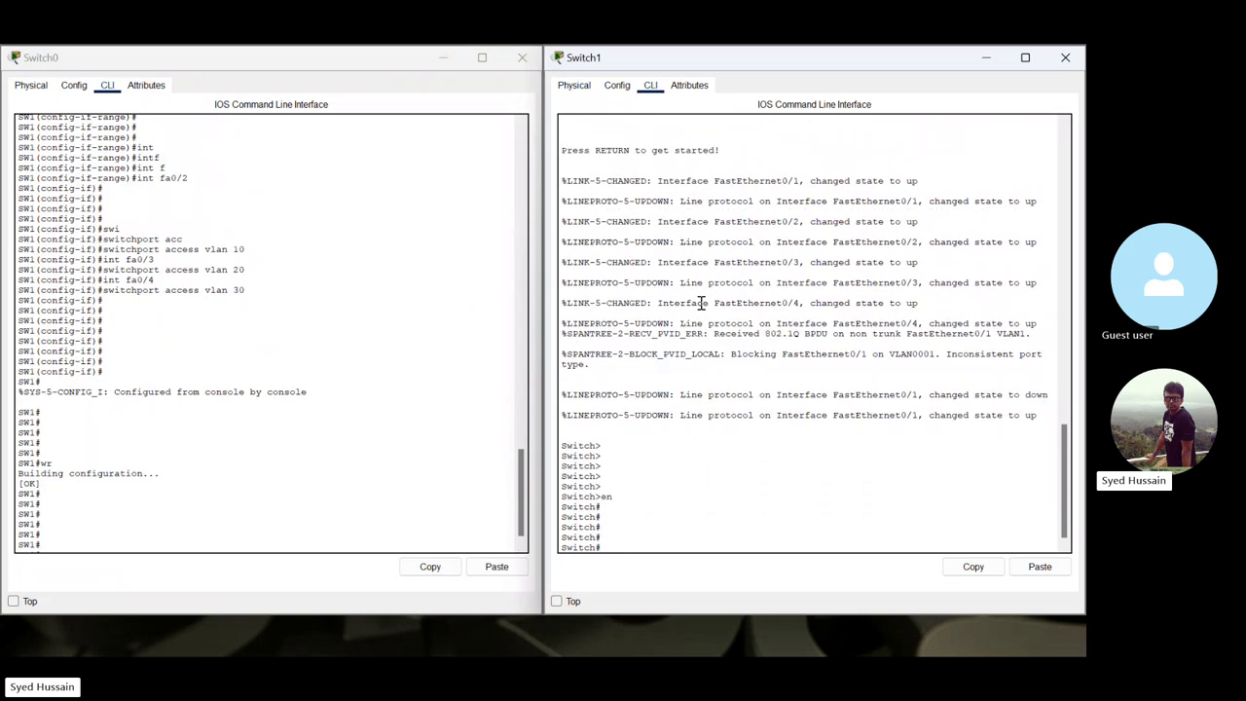
text(conf t)
key(Return)
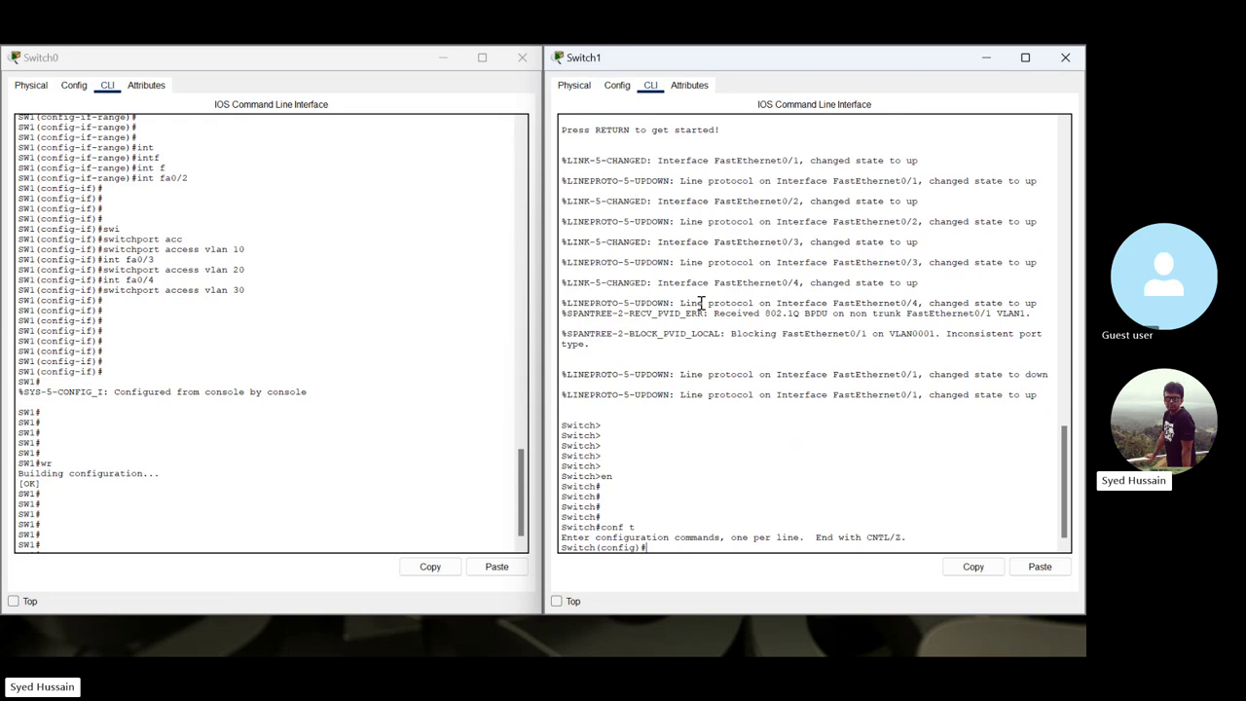
- Set Switch1's hostname to SW2 with the ho command
text(ho SW2)
key(Return)
key(Return)
key(Return)
key(Return)
key(Return)
key(Return)
key(Return)
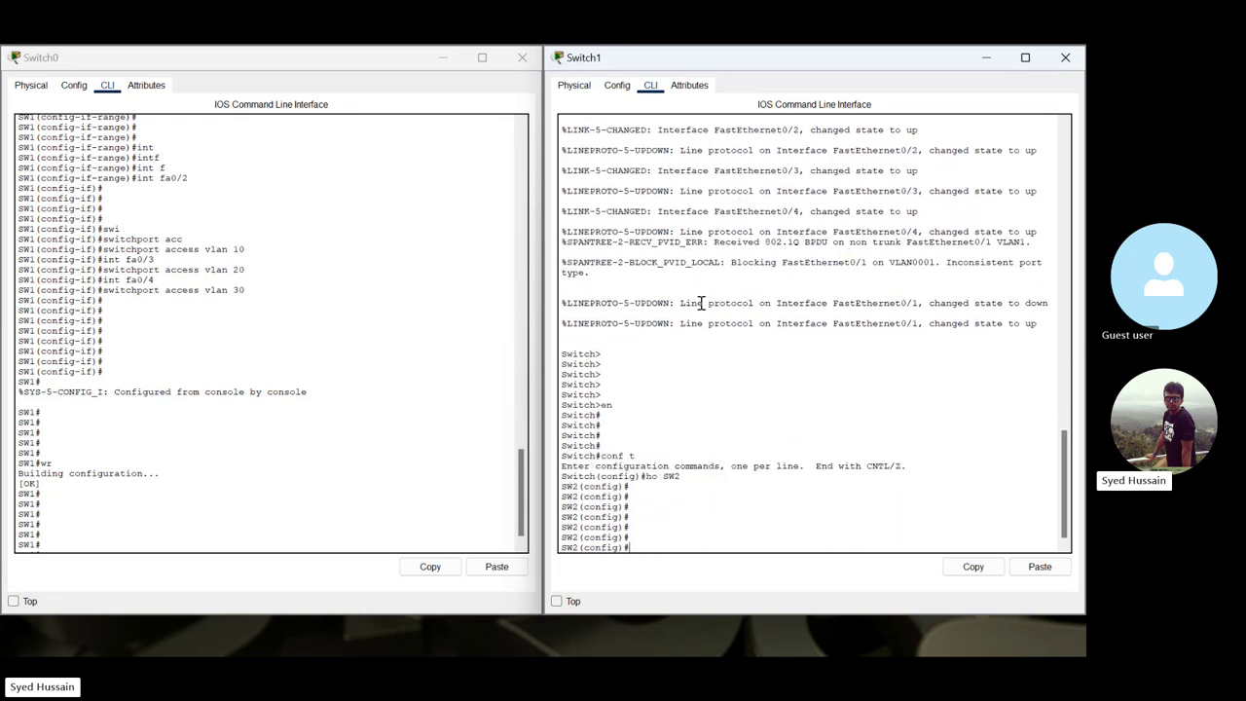
text(int)
key(Tab)
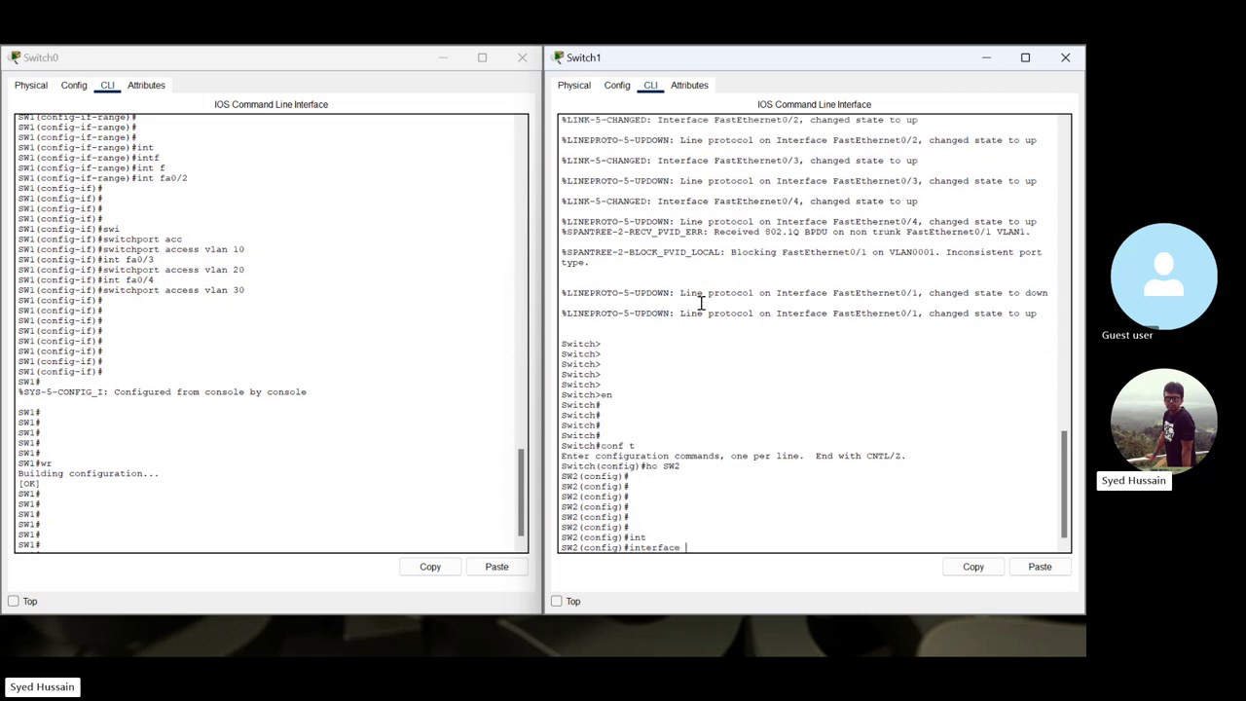
text(f)
key(Tab)
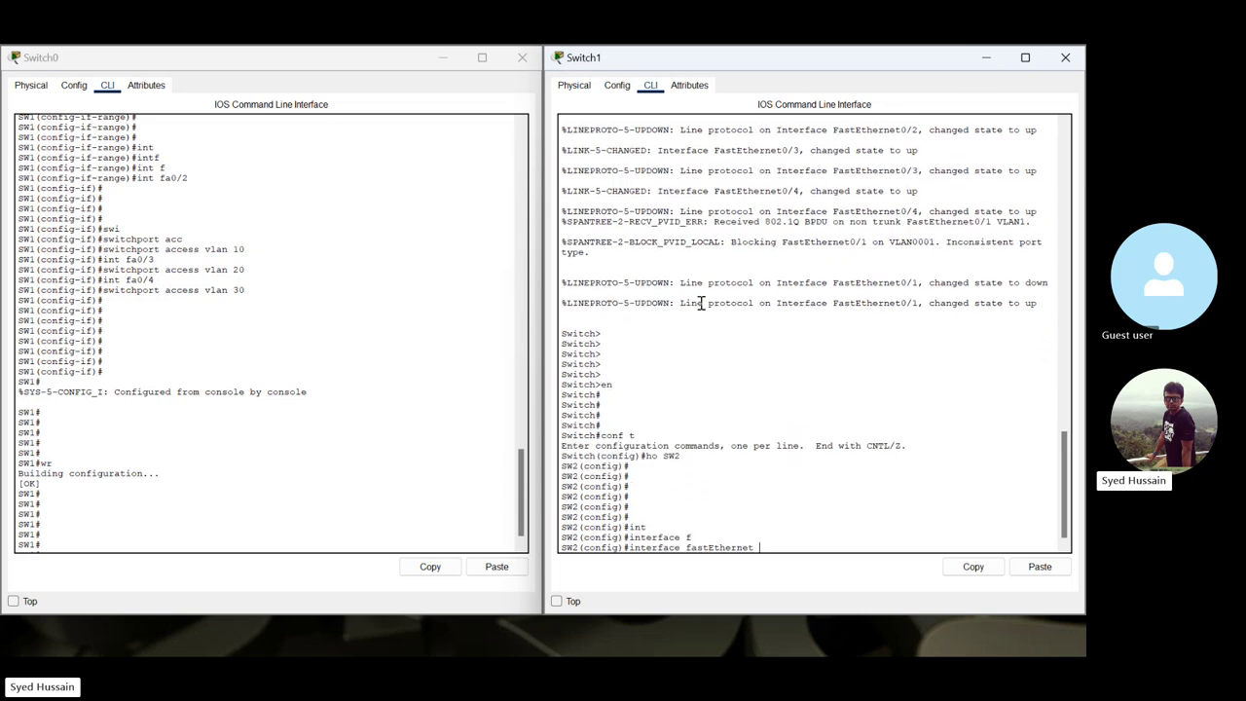
key(BackSpace)
key(BackSpace)
key(BackSpace)
key(BackSpace)
key(BackSpace)
key(BackSpace)
key(BackSpace)
key(BackSpace)
key(BackSpace)
key(BackSpace)
key(BackSpace)
key(BackSpace)
key(BackSpace)
key(BackSpace)
key(BackSpace)
key(BackSpace)
key(BackSpace)
key(BackSpace)
key(BackSpace)
key(BackSpace)
key(BackSpace)
key(ctrl+z)
key(Return)
key(Return)
key(Return)
key(Return)
key(Return)
key(Return)
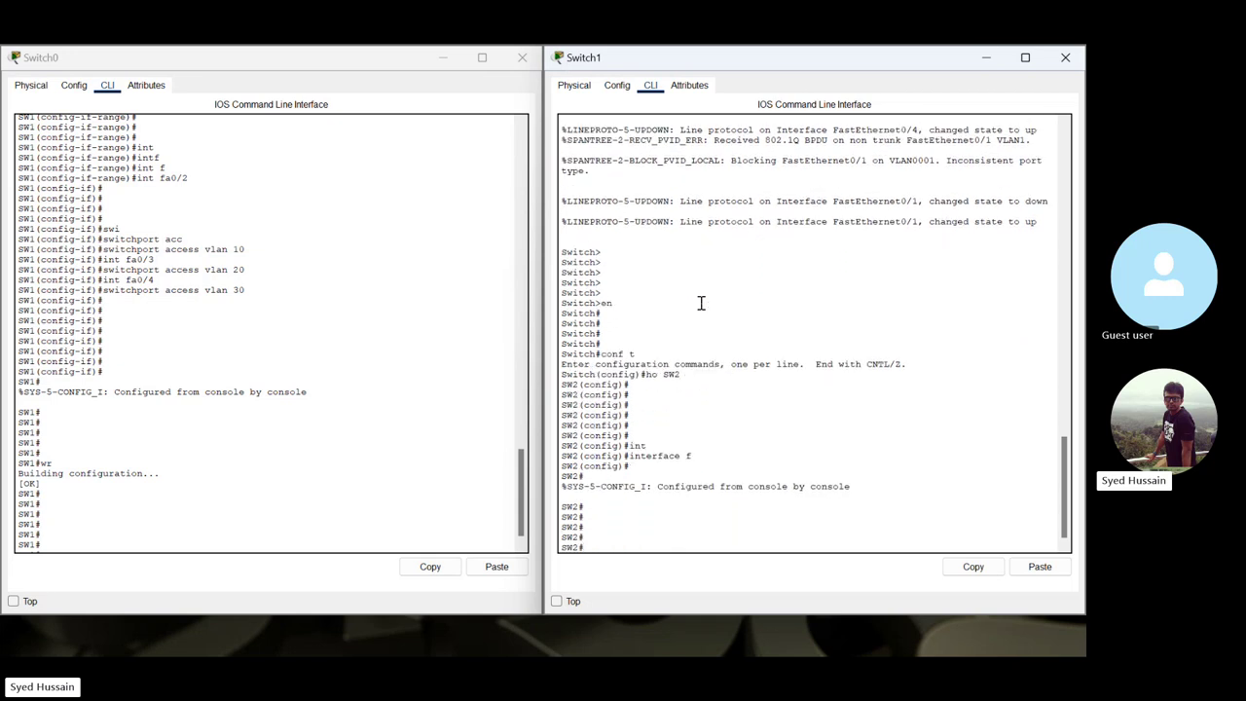
text(c)
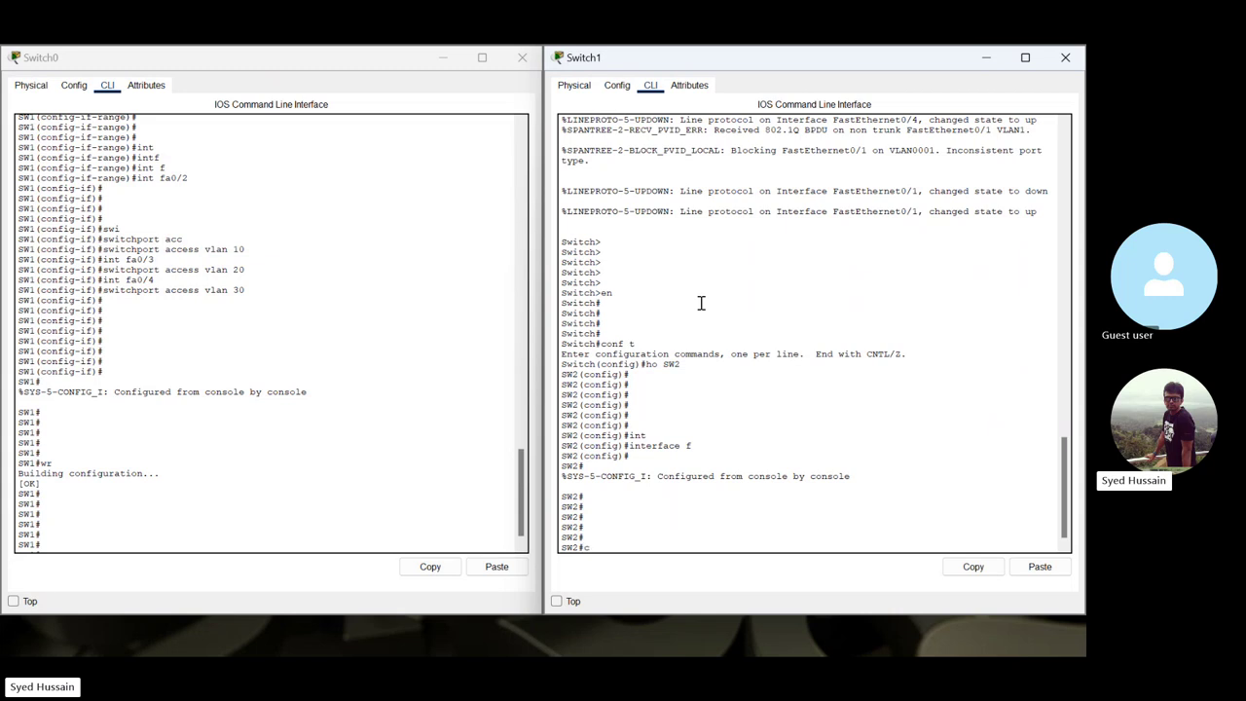
text(onf t)
key(Return)
key(Return)
key(Return)
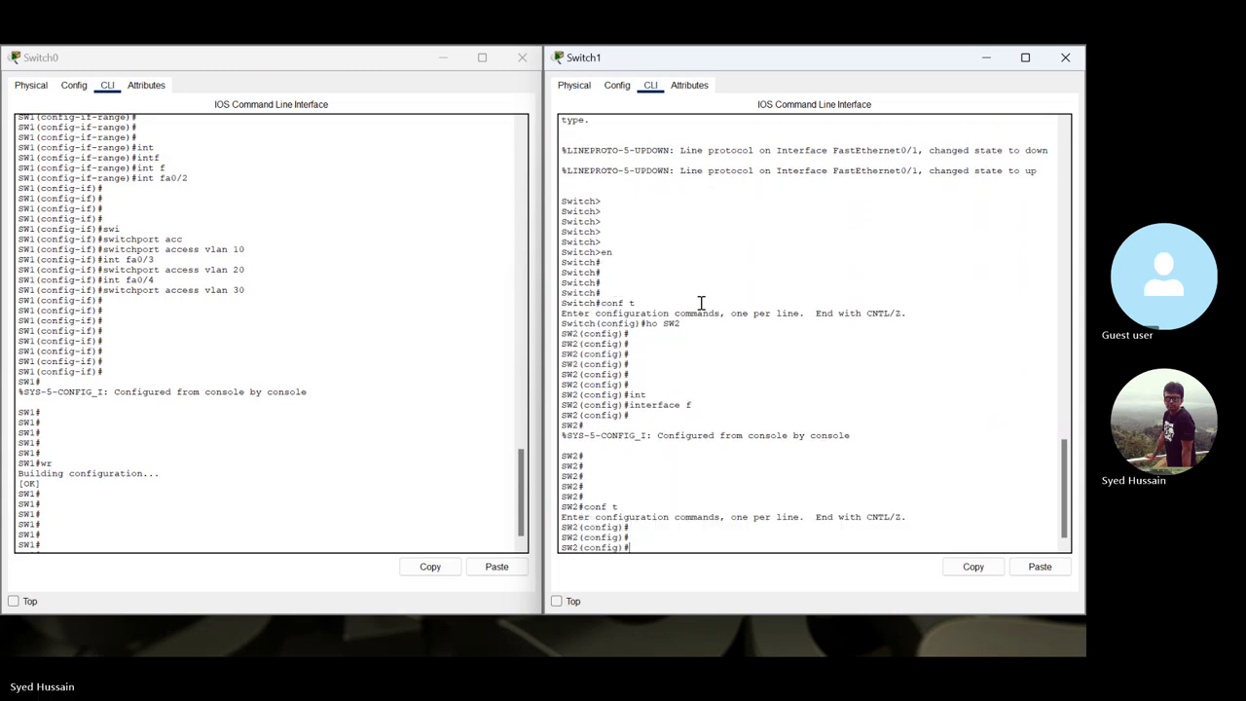
- Set SW2's VTP domain to the same domain name used on SW1 with the vtp domain command
text(vtp)
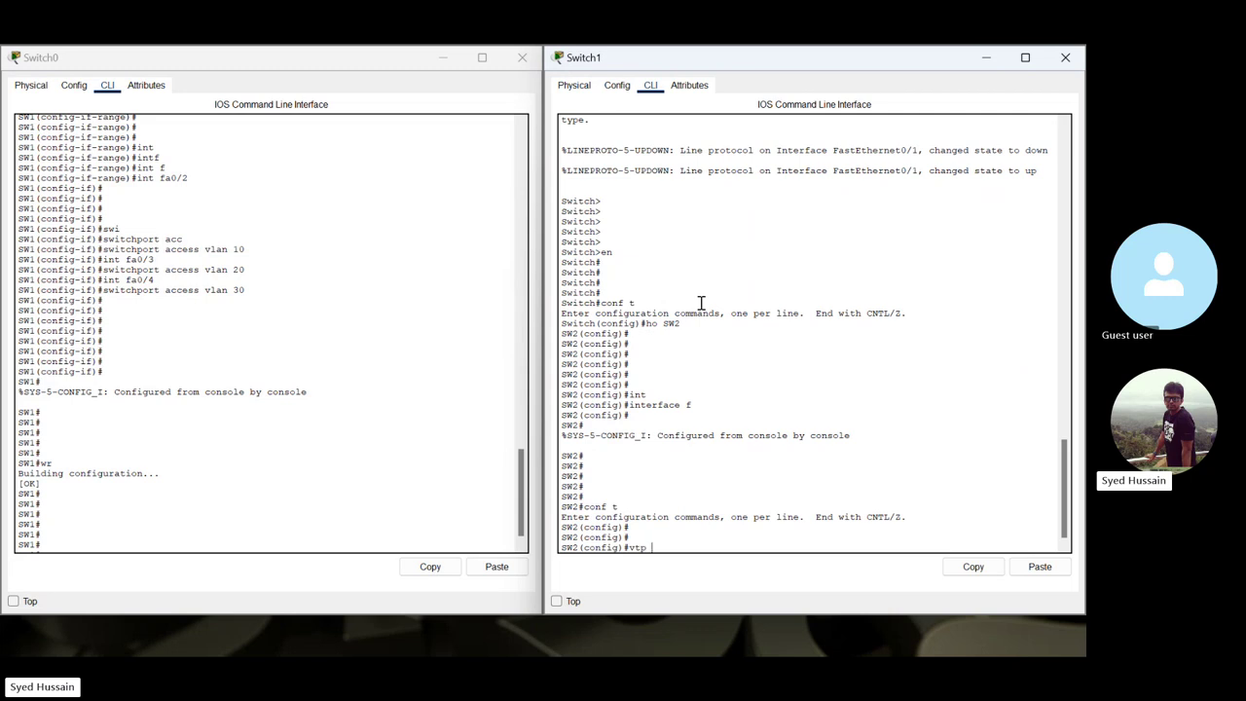
text( domain syed)
key(Return)
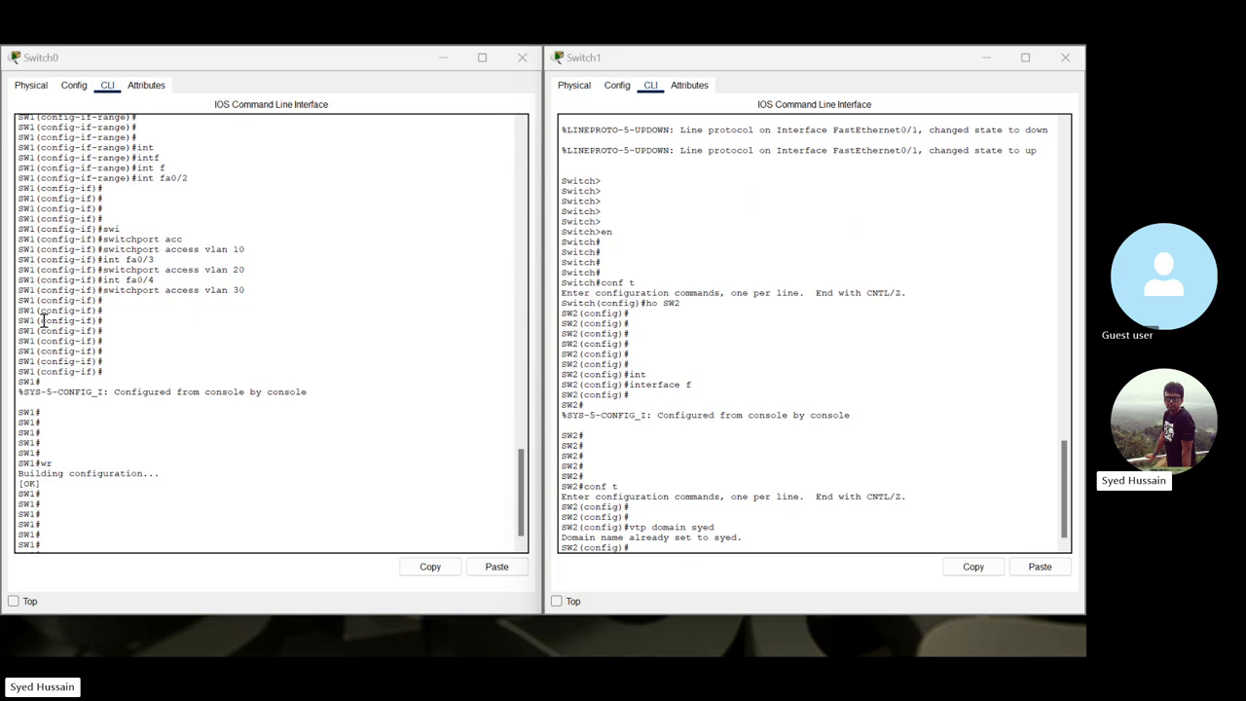
- Display SW2's VTP status from global configuration mode with do sh vtp status
click(729, 434)
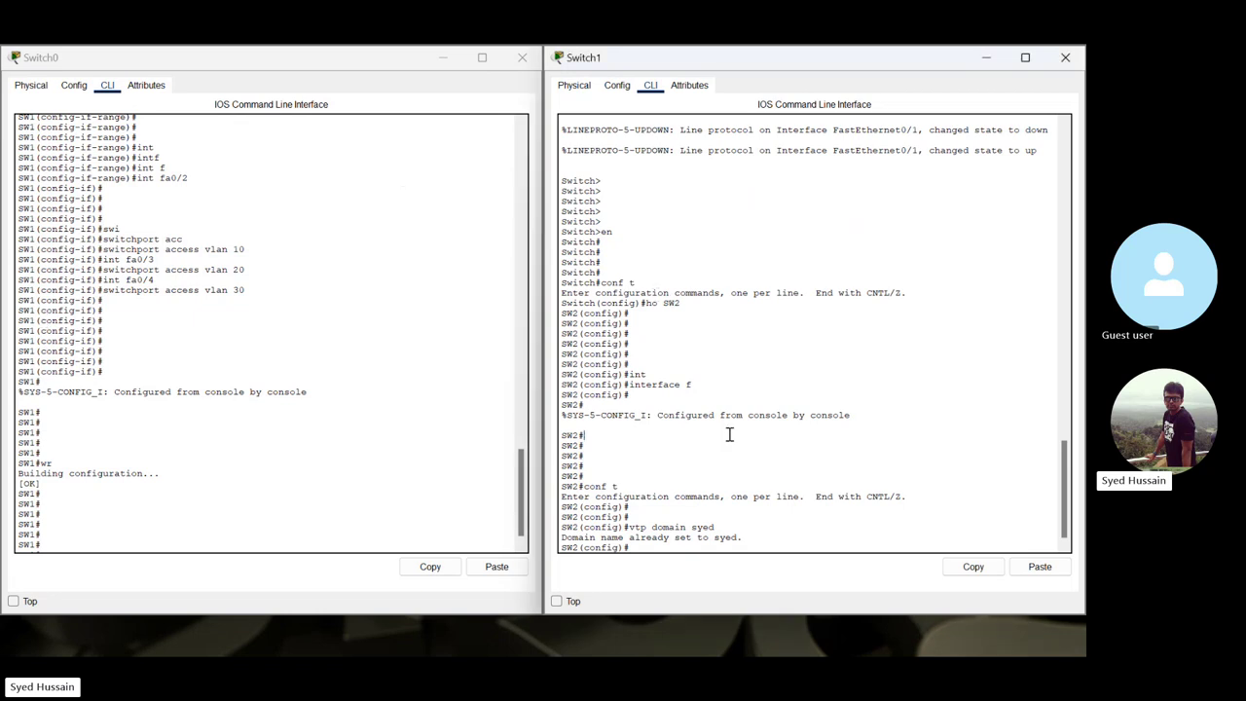
key(Return)
key(Return)
text(do )
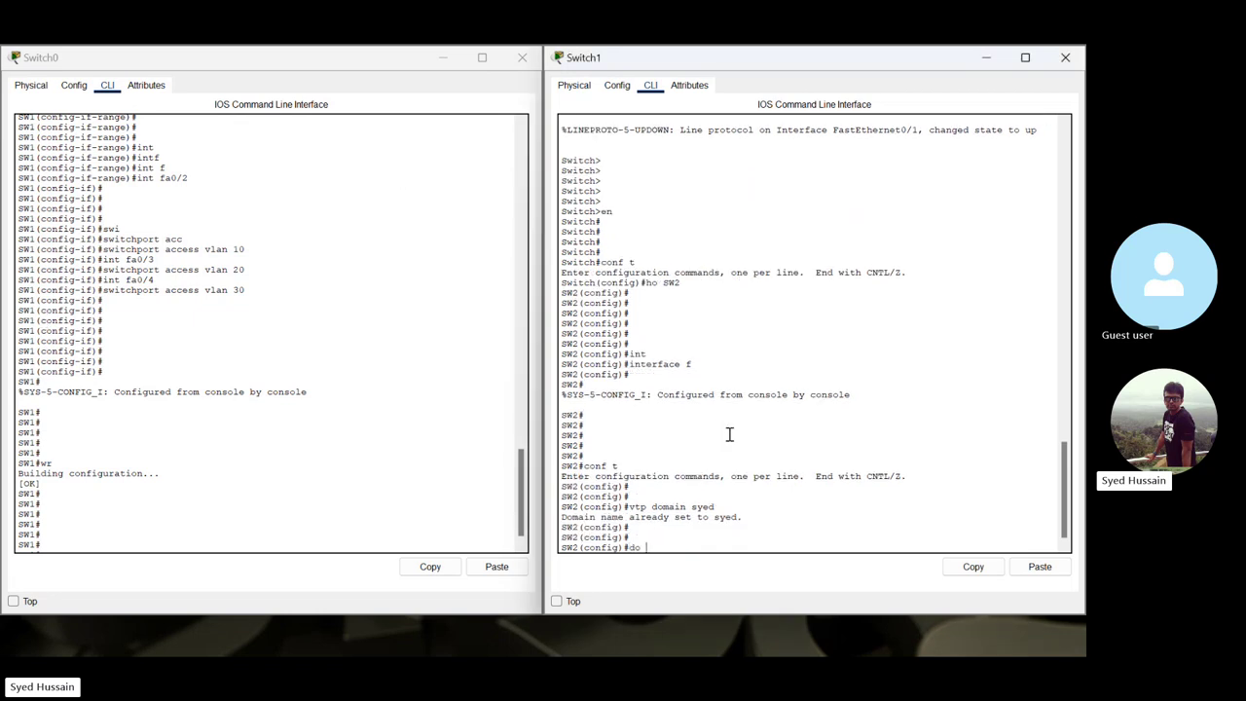
text(s vtp status)
key(Return)
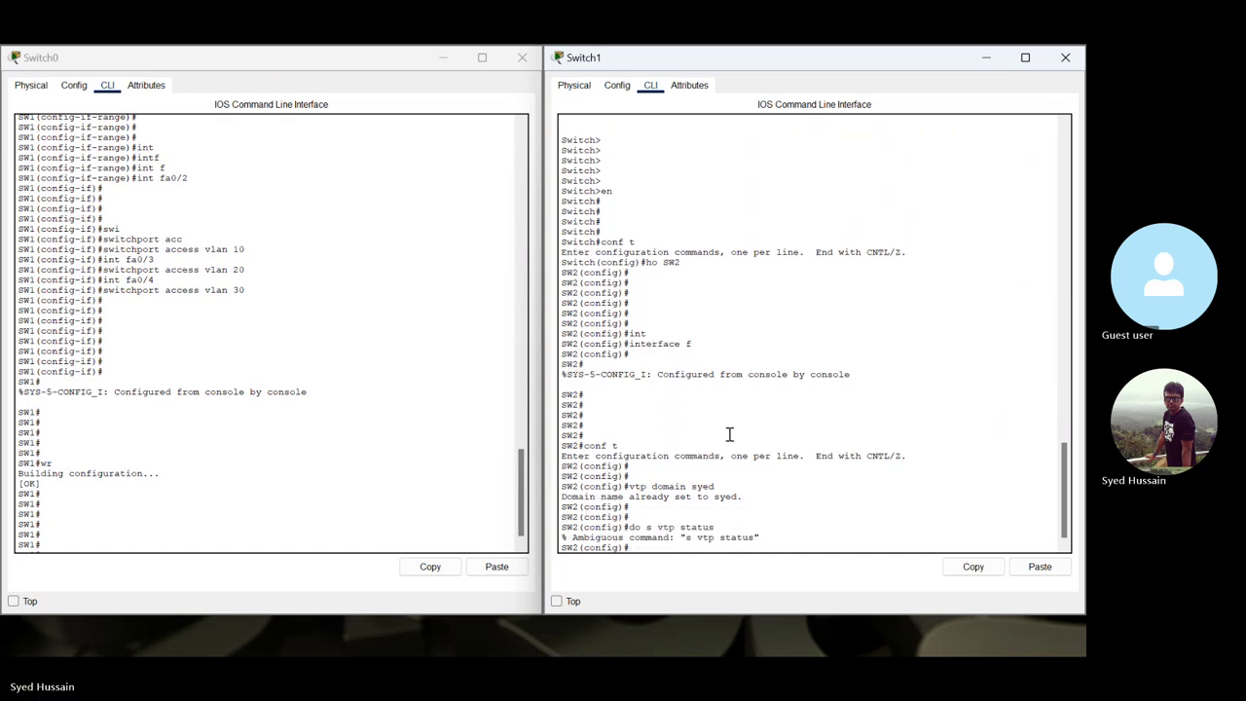
key(Up)
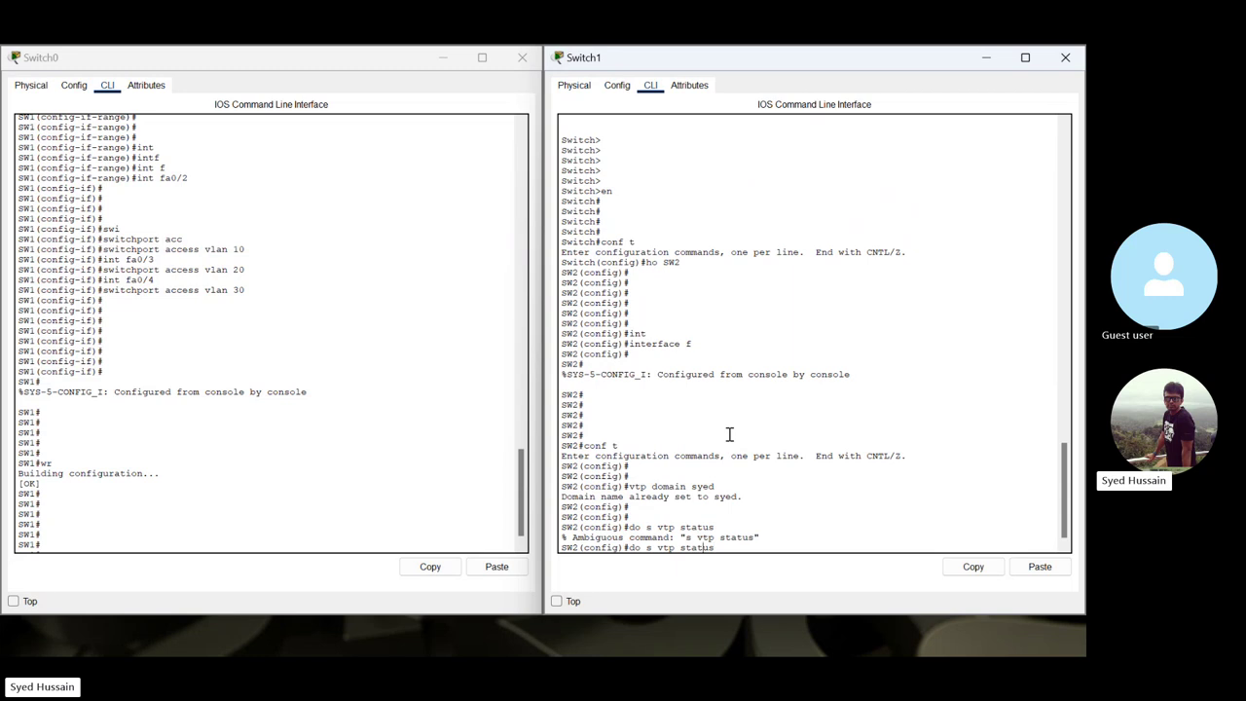
key(Left)
key(Left)
key(Left)
key(Left)
key(Left)
key(Left)
key(Left)
key(Left)
key(Left)
key(Left)
key(Left)
text(h)
key(Return)
key(Return)
key(Return)
key(Return)
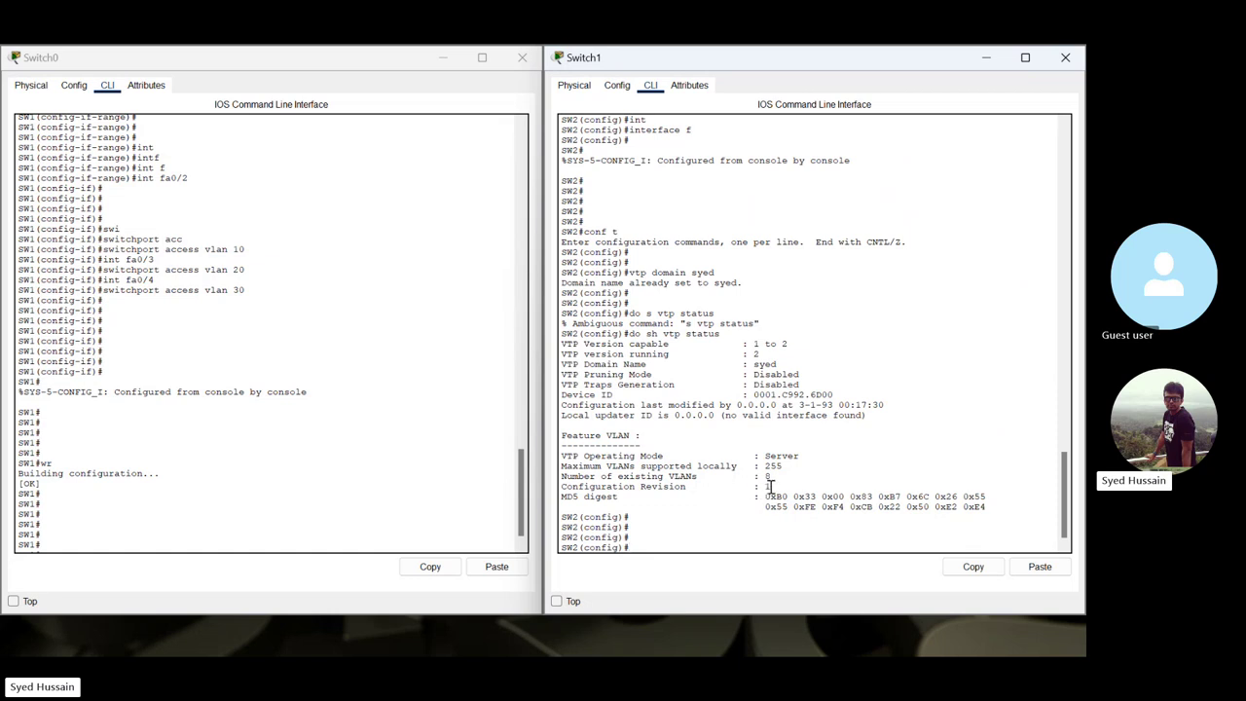
key(Return)
key(Return)
key(Return)
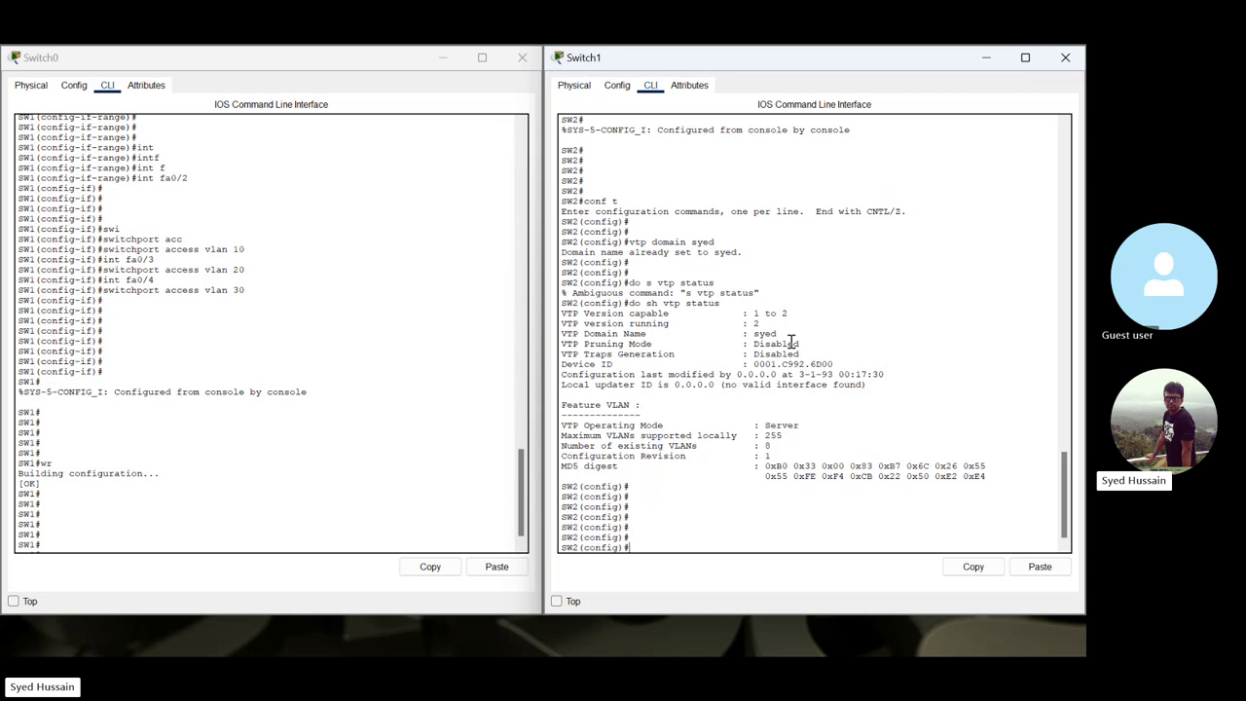
- Set SW2's VTP mode to server with vtp mode server
key(Return)
key(Return)
text(v)
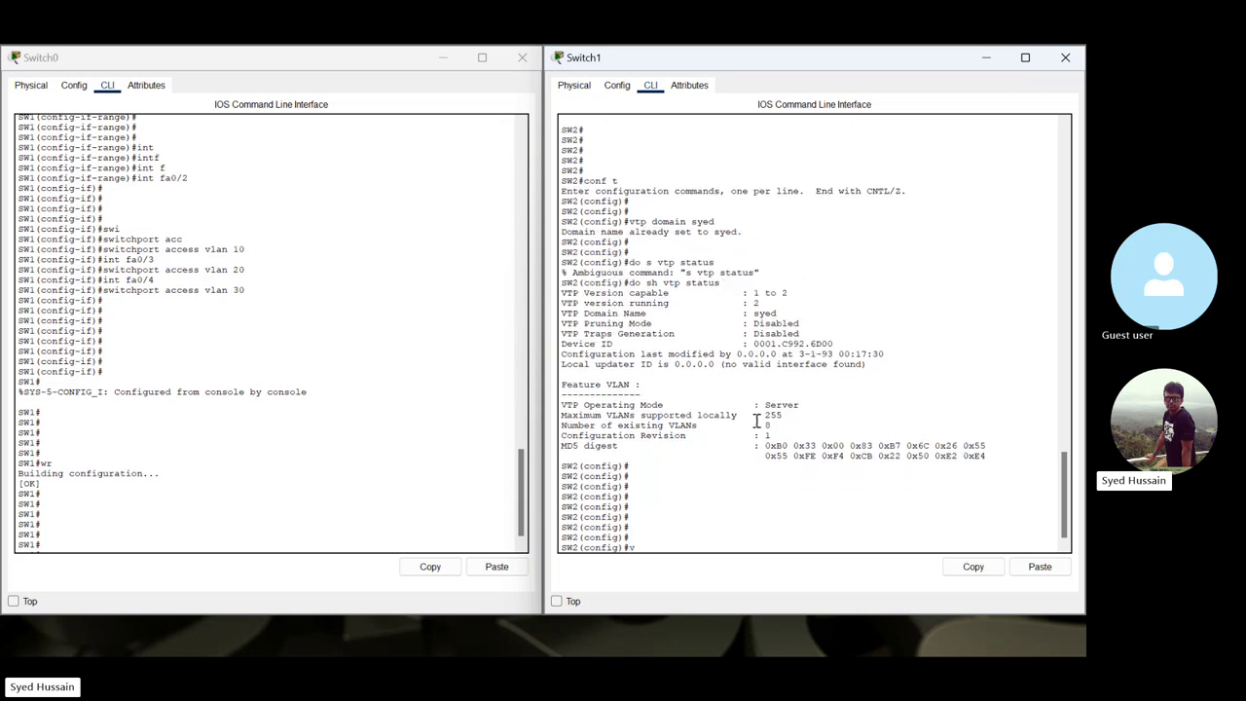
text(tp mode ser)
key(Tab)
key(Return)
key(Return)
key(Return)
key(Return)
key(Return)
key(Return)
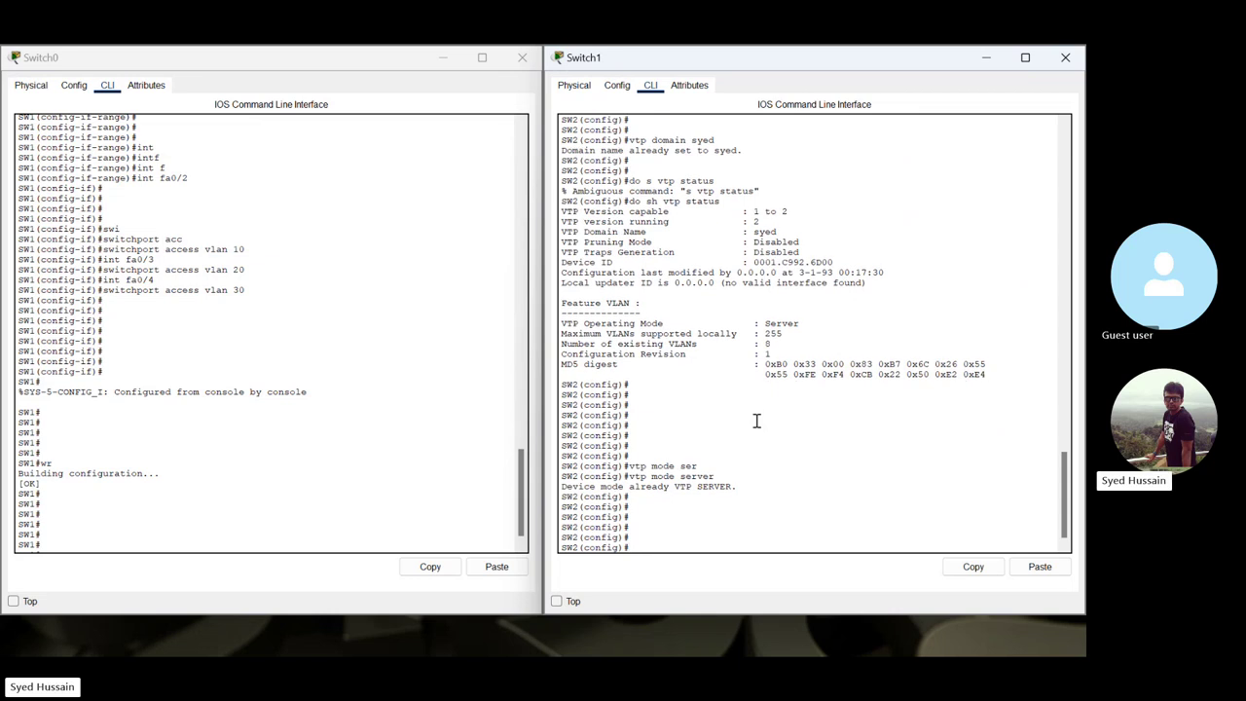
- Change SW2's VTP mode to client with vtp mode client
key(Up)
key(BackSpace)
key(BackSpace)
key(BackSpace)
key(BackSpace)
key(BackSpace)
text(lie)
key(Tab)
key(Return)
key(Return)
key(Return)
key(Return)
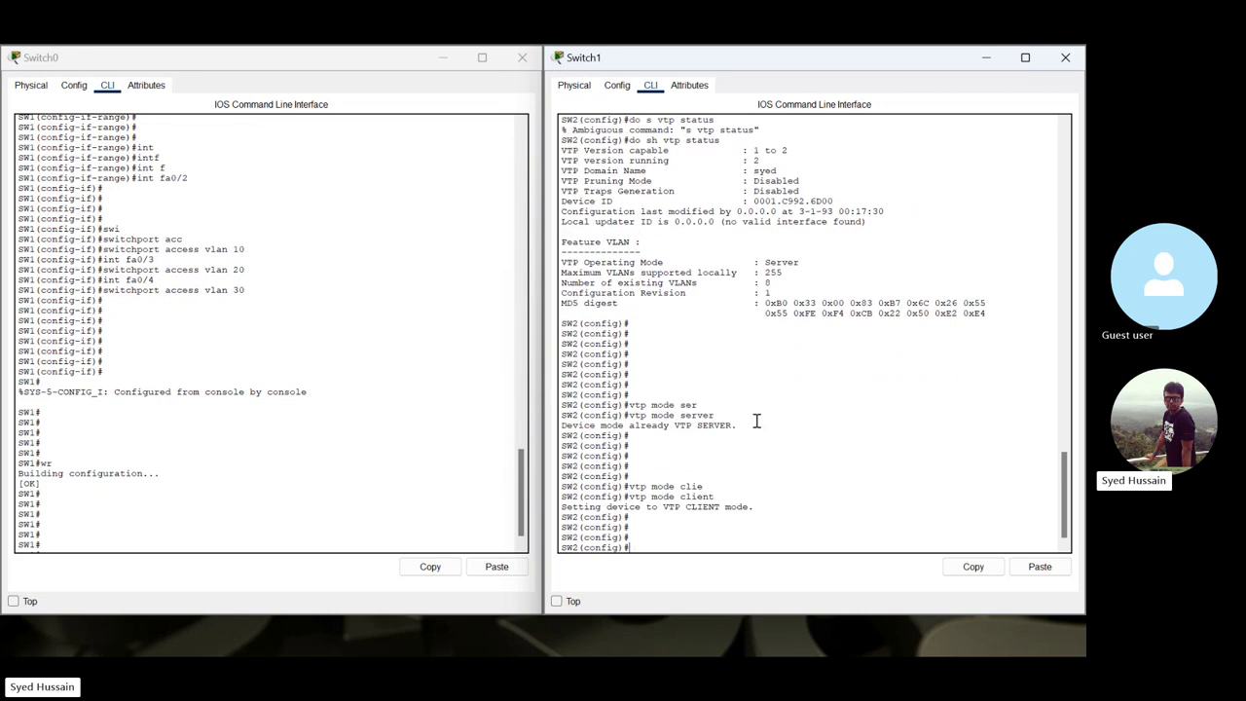
- Run do sh vtp status again on SW2 to check its VTP operating mode
key(Up)
key(Up)
key(Up)
key(Return)
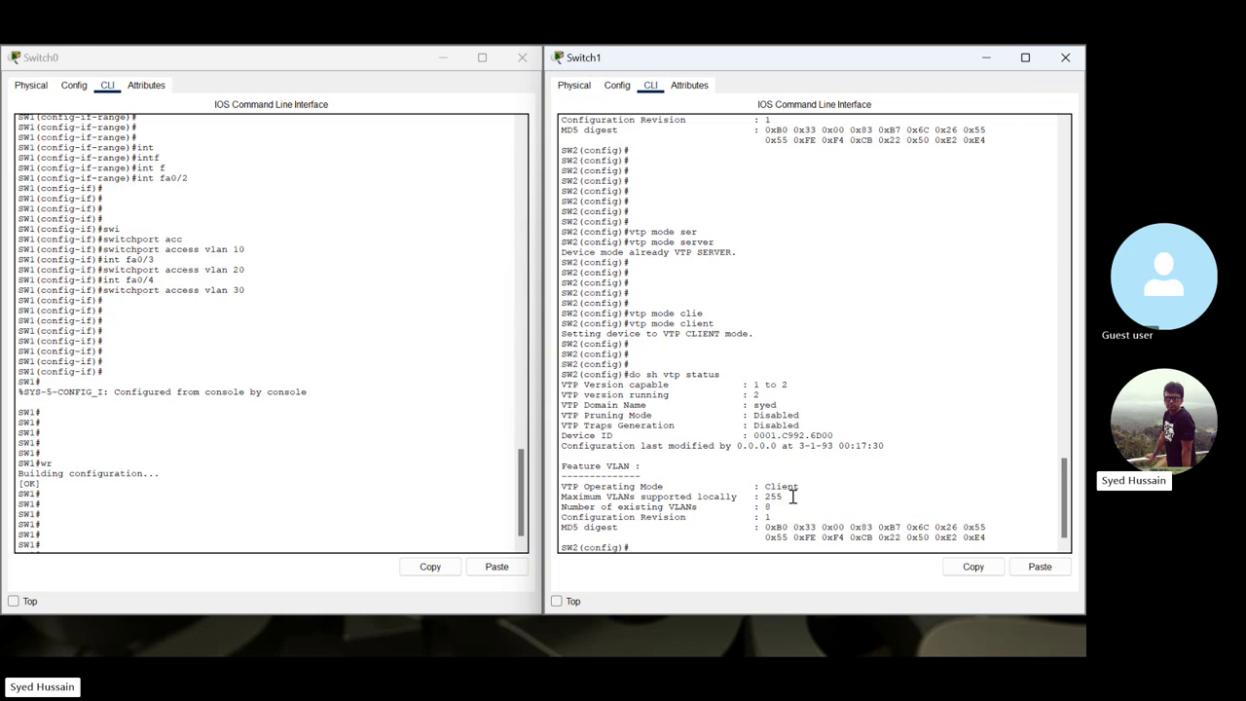
key(Return)
key(Return)
key(Return)
- List the VLANs and their port assignments on SW2 with do sh vlan
key(Up)
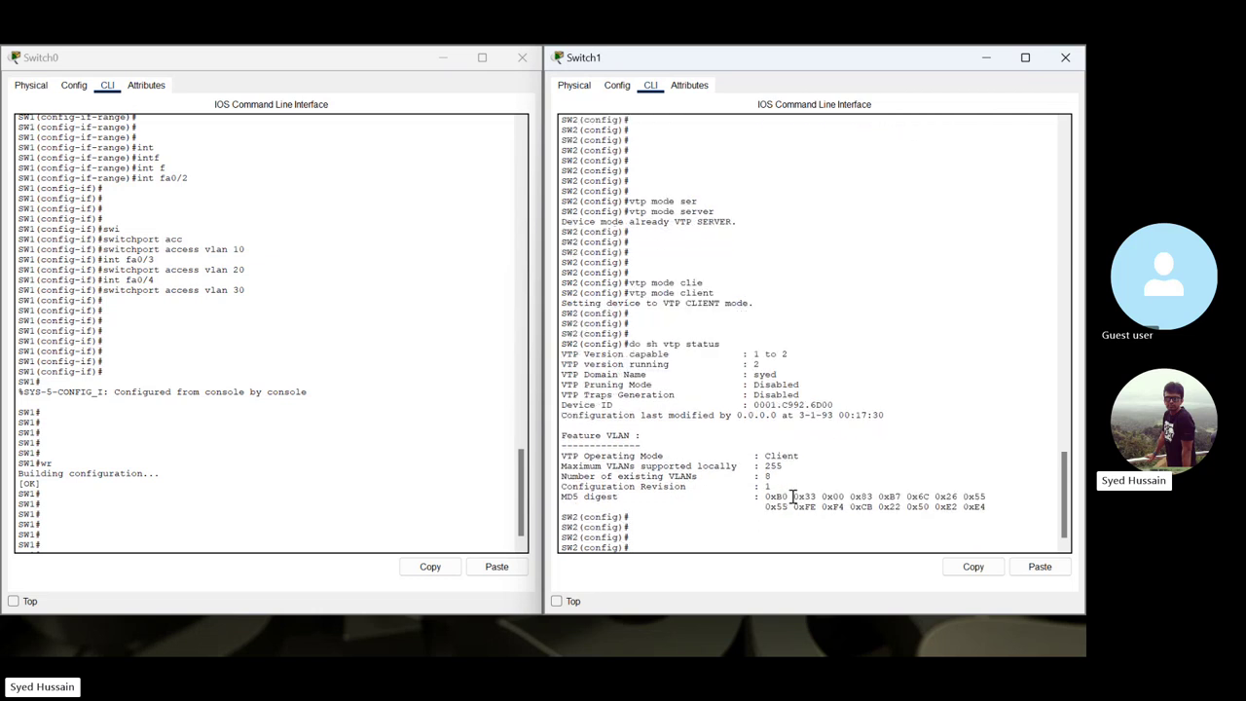
key(Up)
key(Down)
key(Down)
key(Return)
key(Return)
key(Return)
text(do sh)
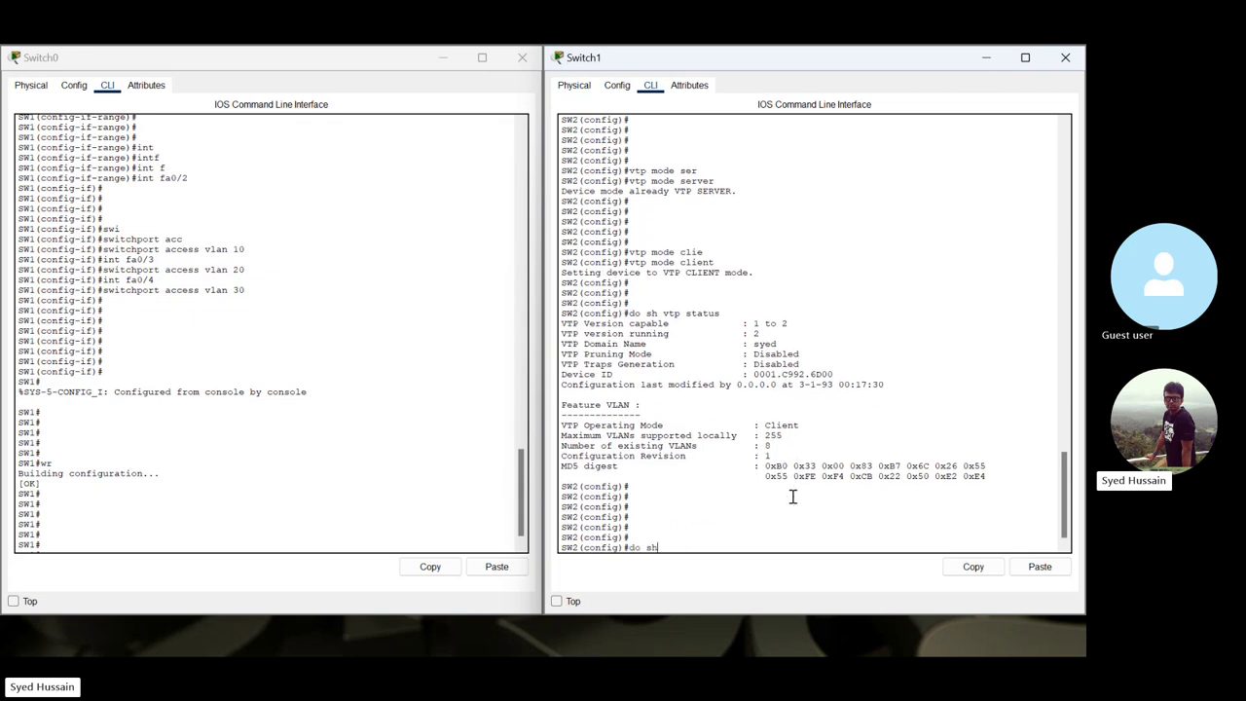
text( vlan)
key(Return)
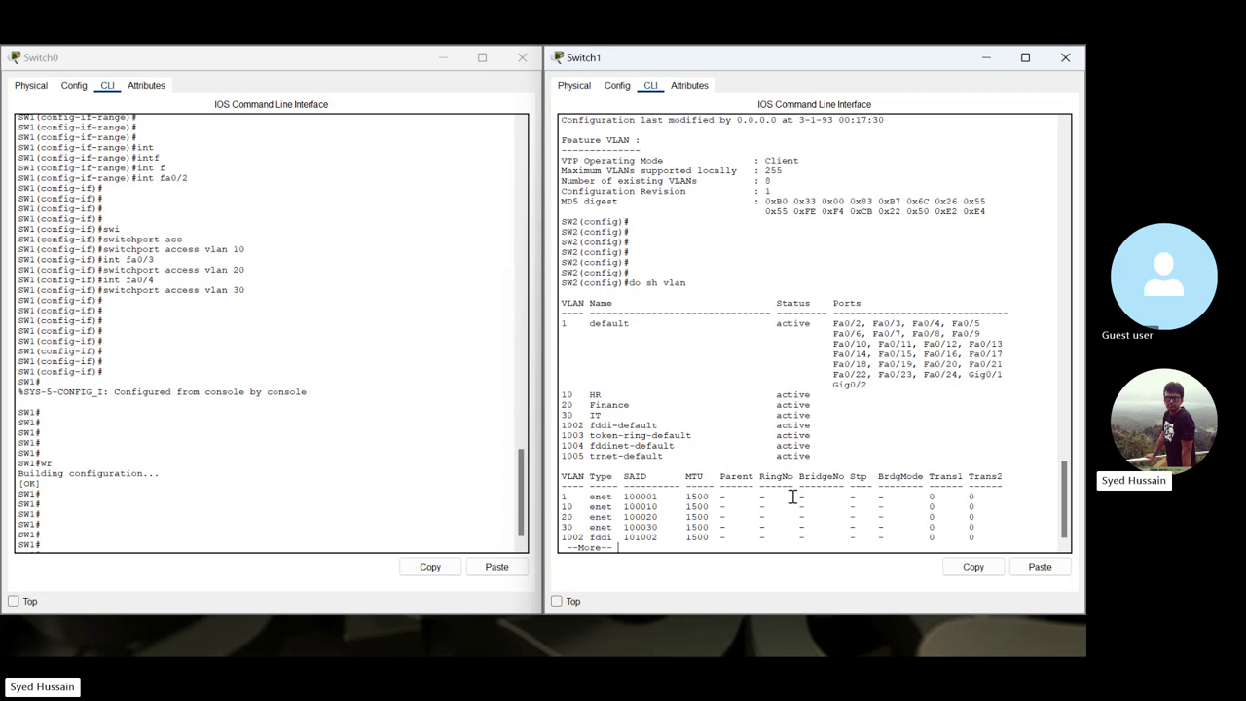
- Return to SW1's CLI and list its VLANs and port assignments with sh vlan to compare with SW2
click(327, 482)
key(Return)
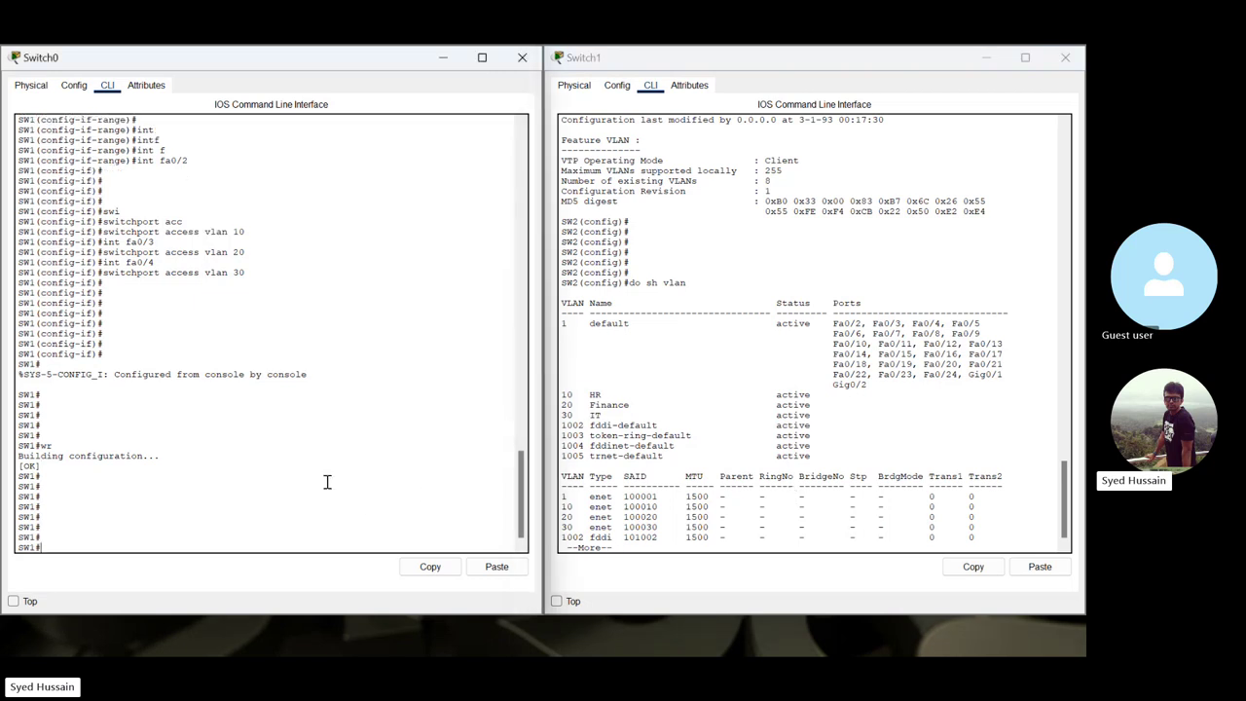
key(Return)
key(Return)
key(Return)
key(Return)
text(sh vlan)
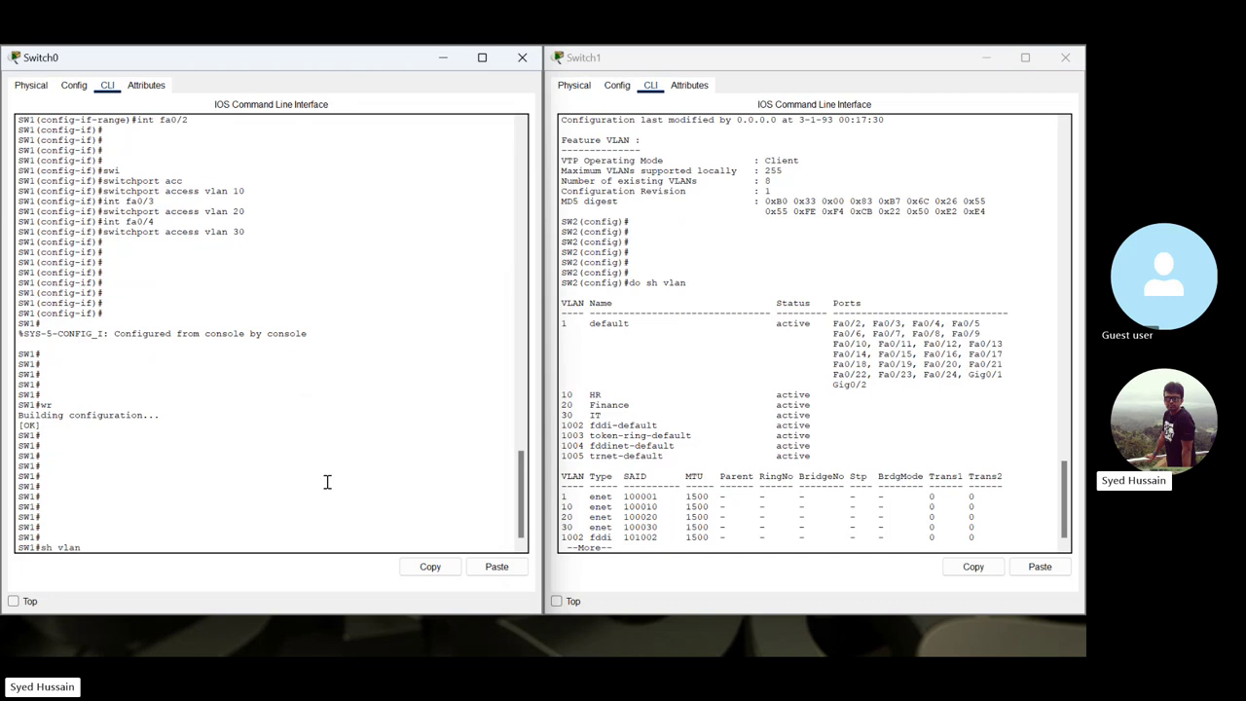
key(Return)
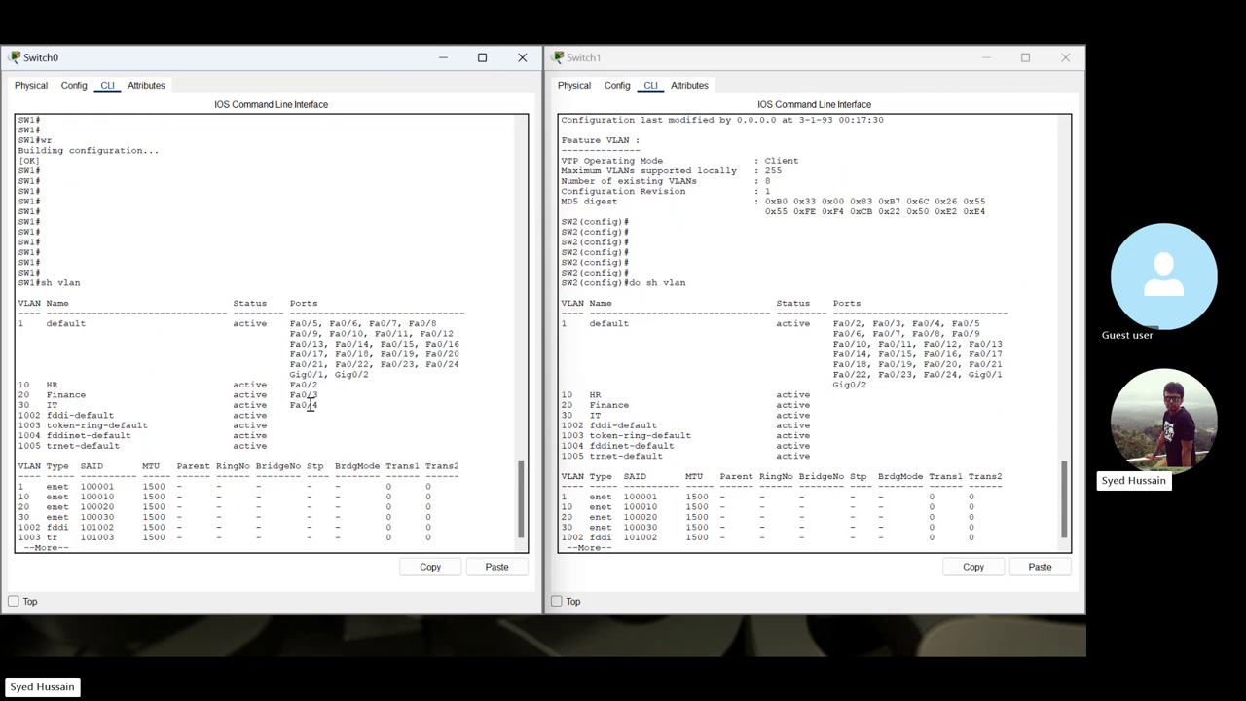
key(Return)
key(Return)
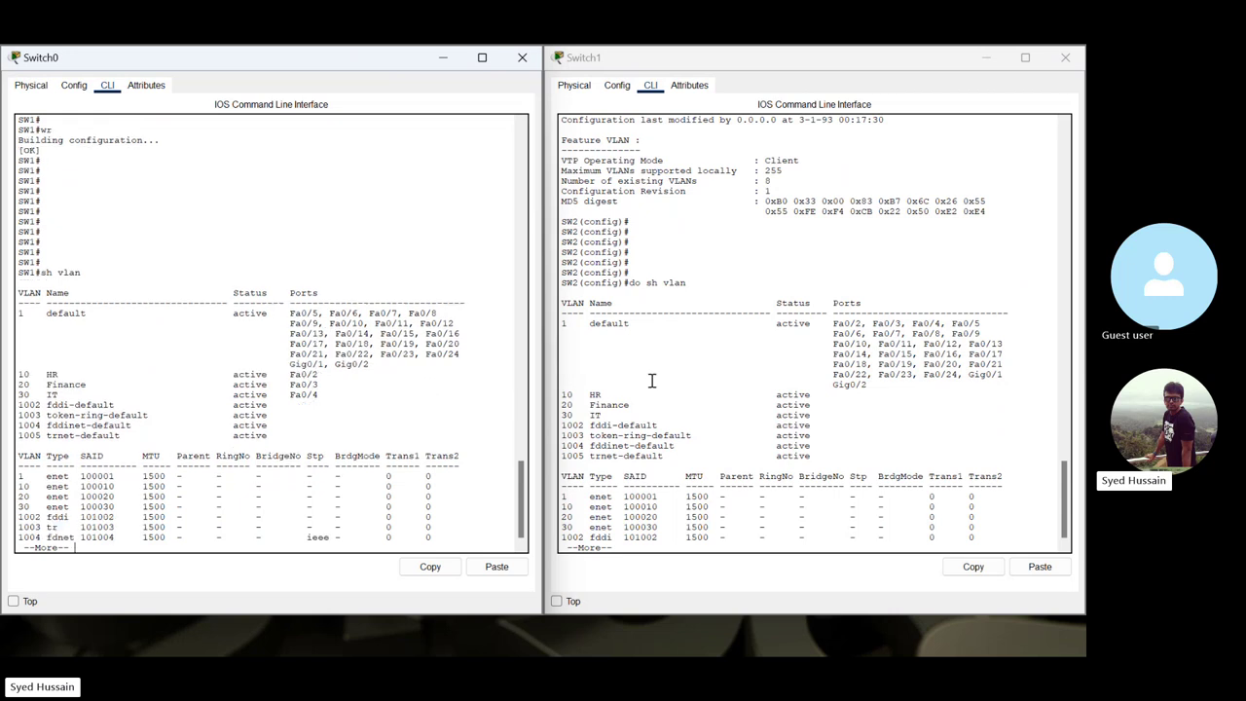
- Page through the remaining VLAN output on SW1 and SW2, returning to SW2's configuration prompt
key(Return)
key(Return)
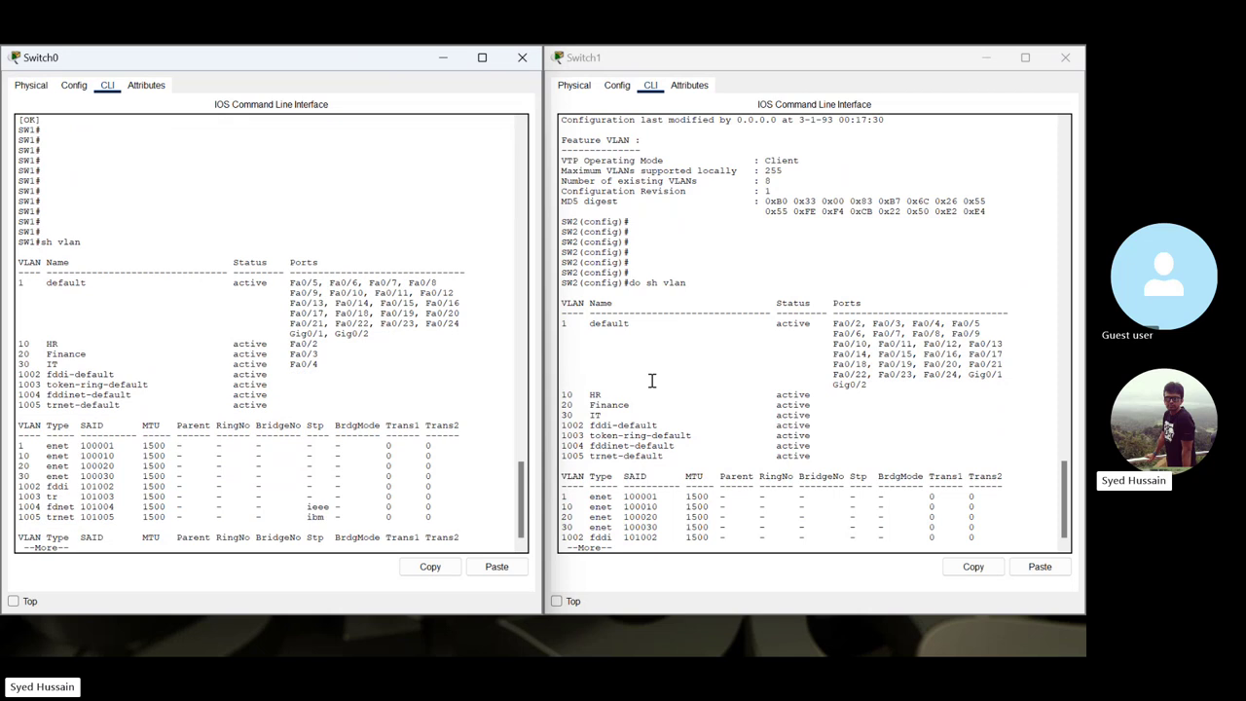
double_click(676, 396)
click(675, 396)
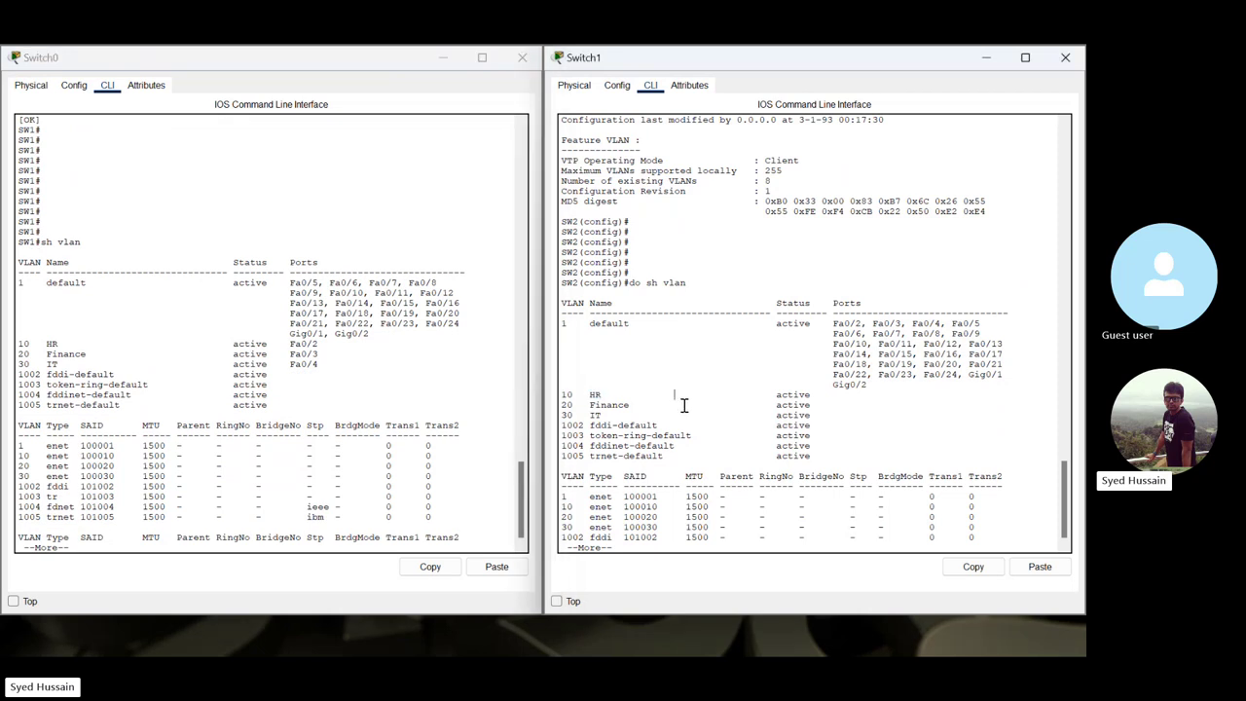
key(Return)
key(Return)
key(Return)
key(Return)
key(Return)
key(Return)
key(Return)
key(Return)
key(Return)
key(Return)
key(Return)
key(Return)
key(Return)
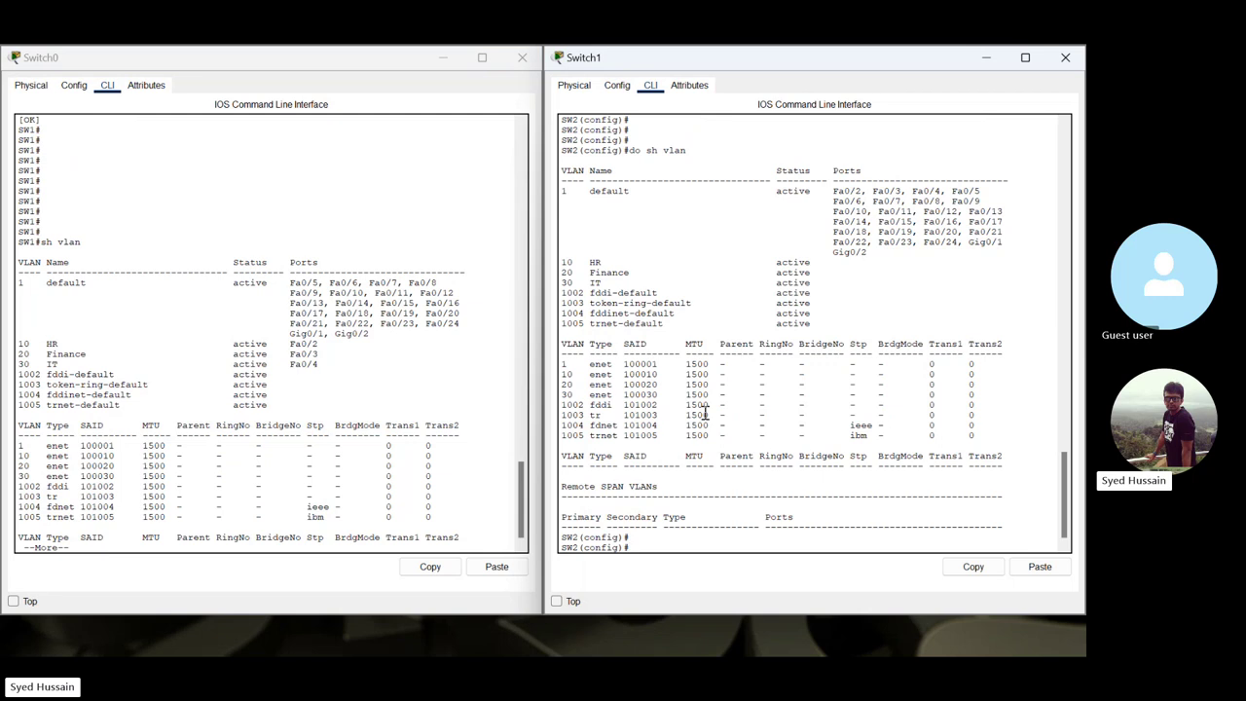
key(Return)
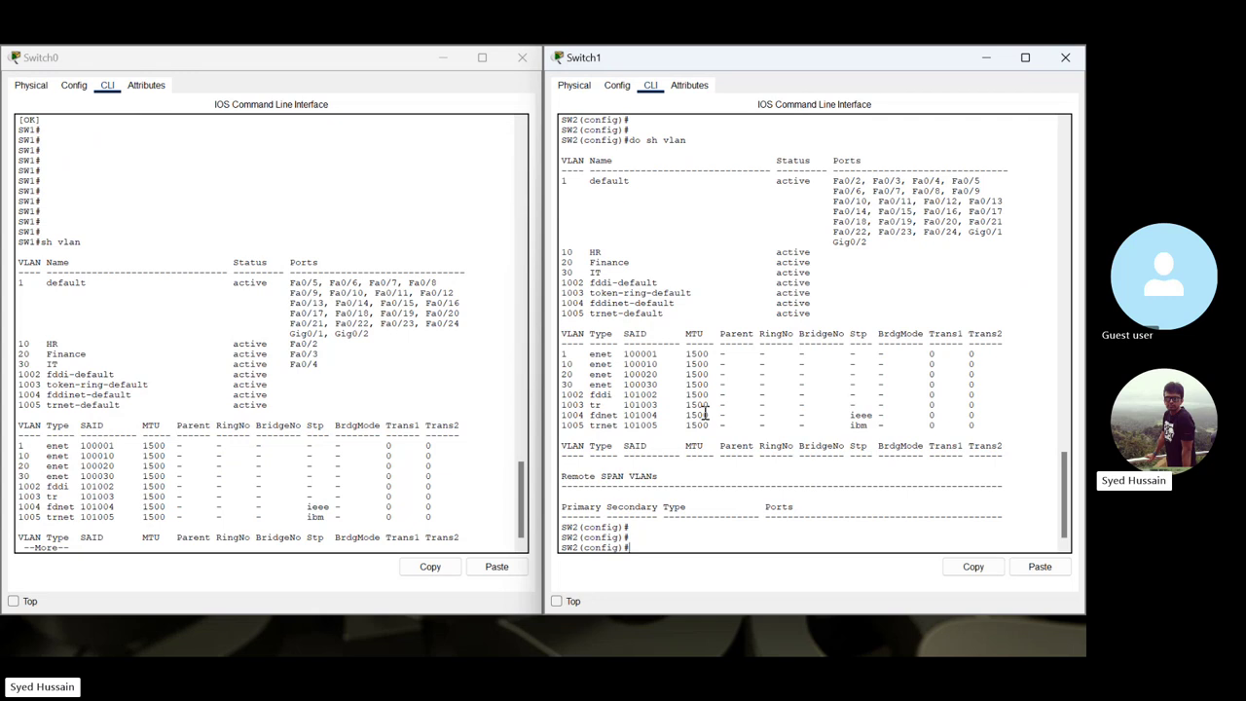
- Enter interface configuration for ports 2 to 4 on SW2 with interface range fastEthernet 0/2-4
text(int)
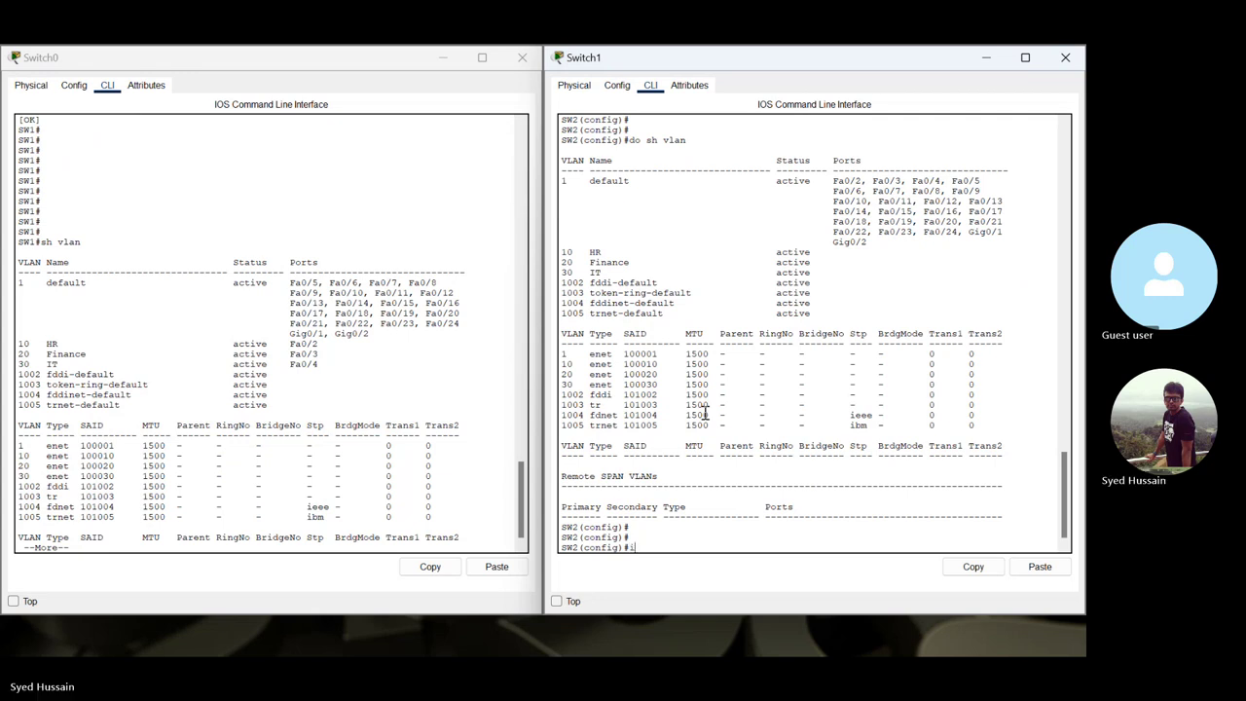
key(Tab)
text(ra)
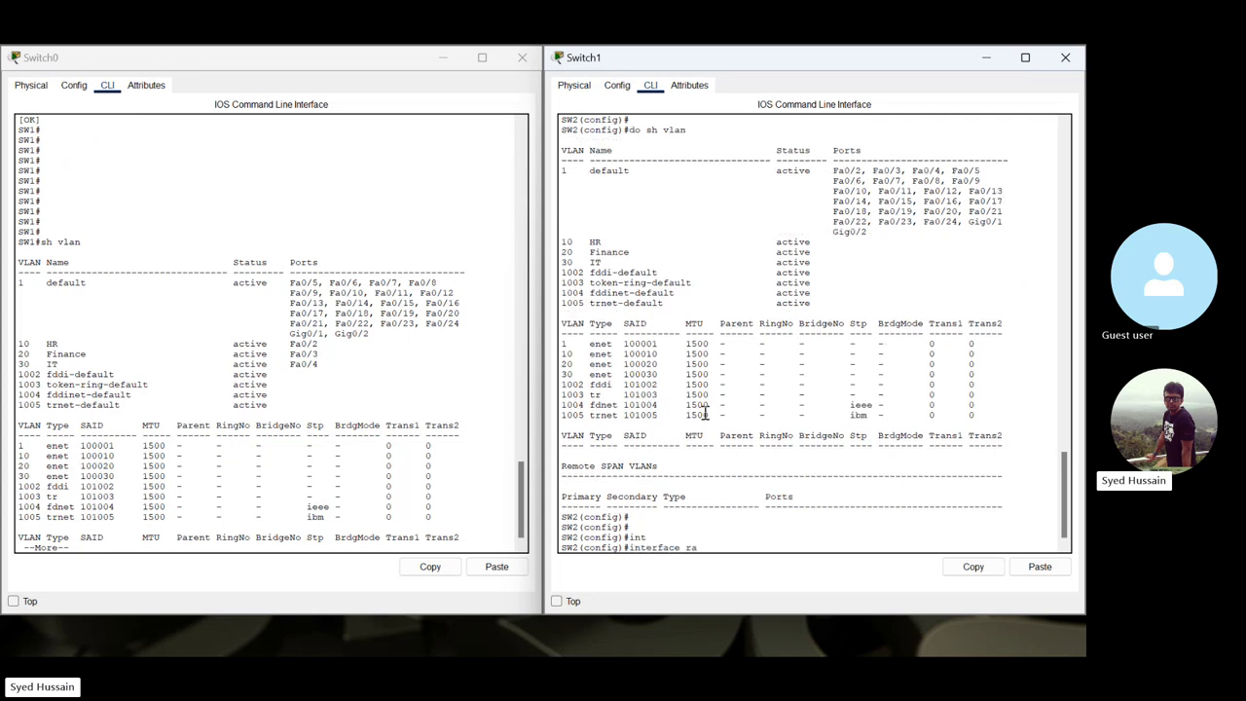
text(n)
key(Tab)
text(f)
key(Tab)
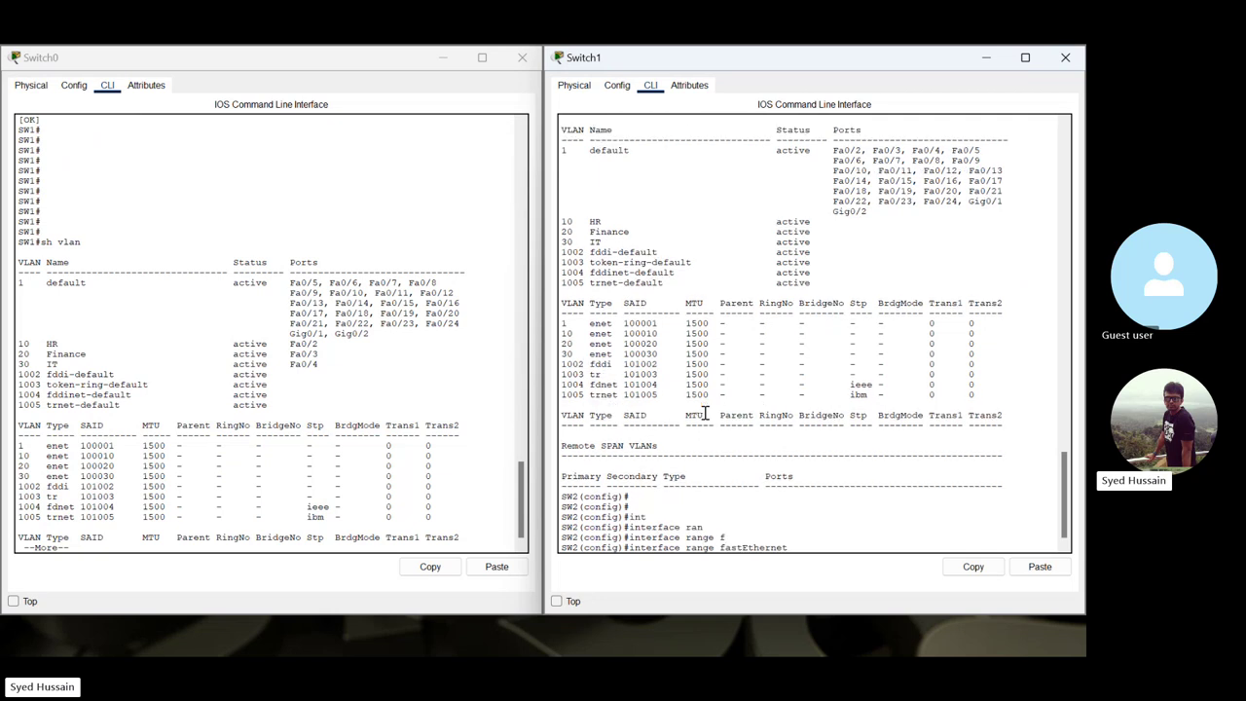
text(0/2-4)
key(Return)
key(Return)
key(Return)
key(Return)
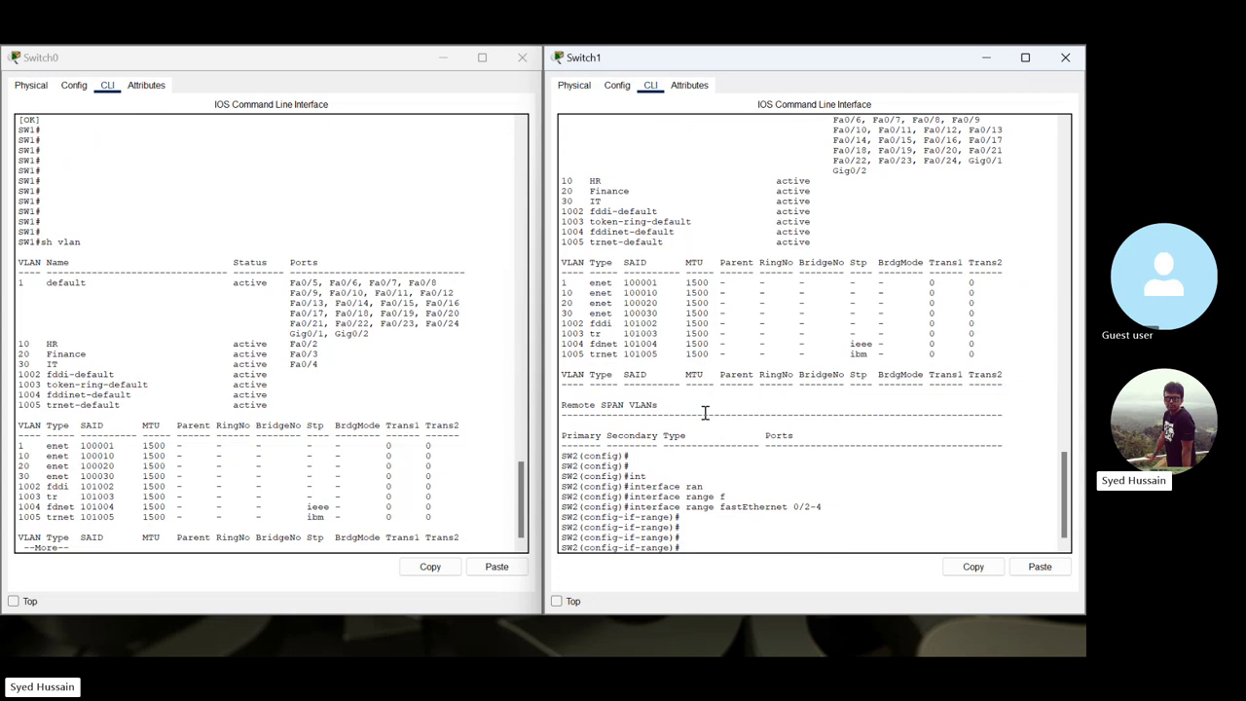
- Set the selected SW2 port range to access mode with switchport mode access
text(swi)
key(Tab)
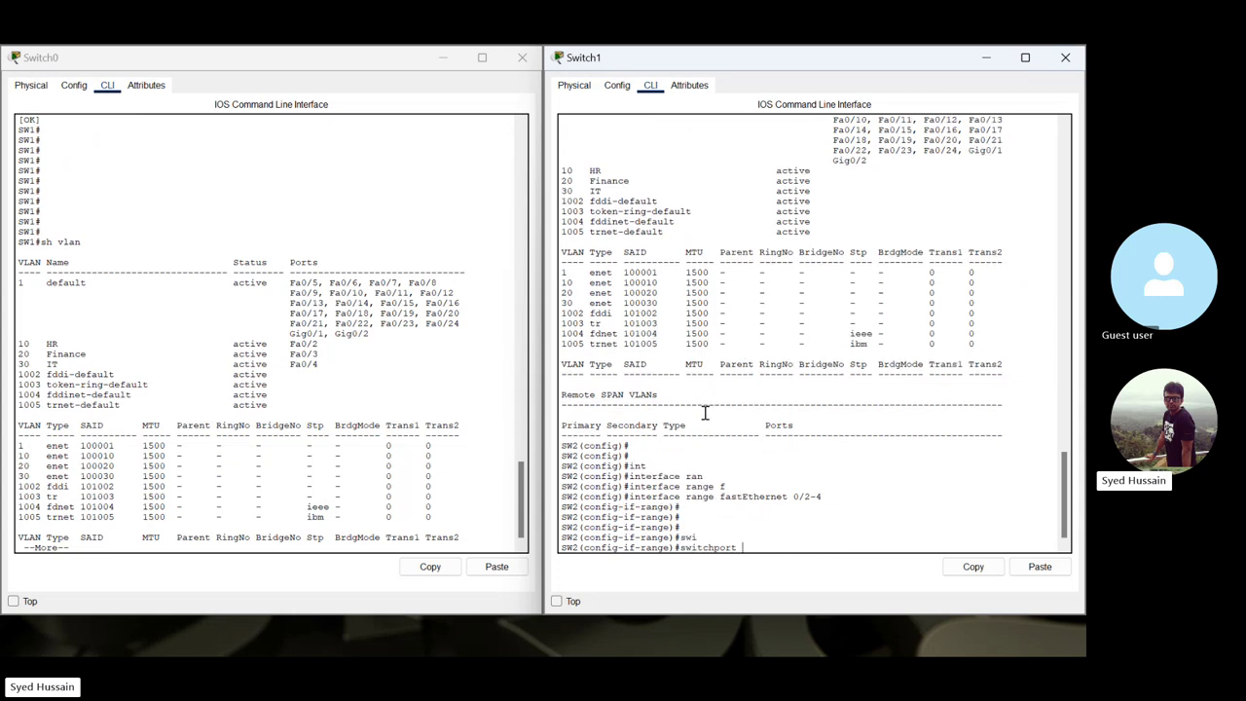
text(mo)
key(Tab)
text(ac)
key(Tab)
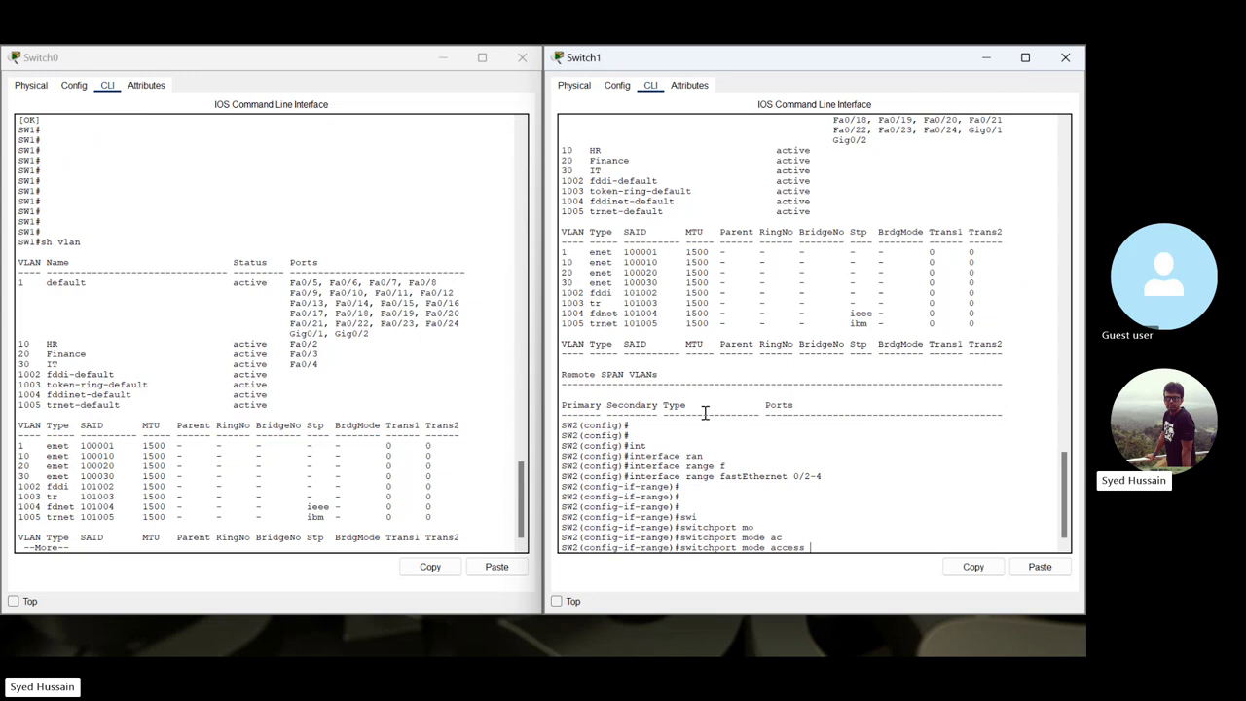
key(Return)
key(Return)
key(Return)
key(Return)
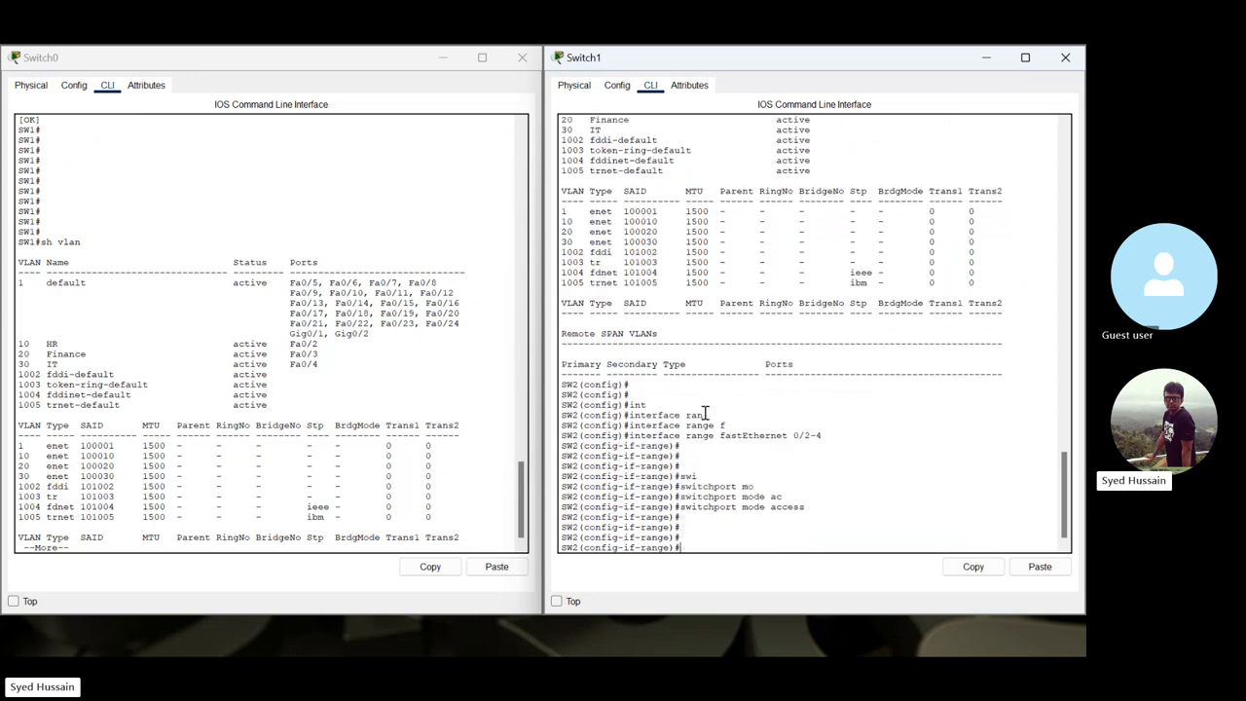
text(swi)
key(Tab)
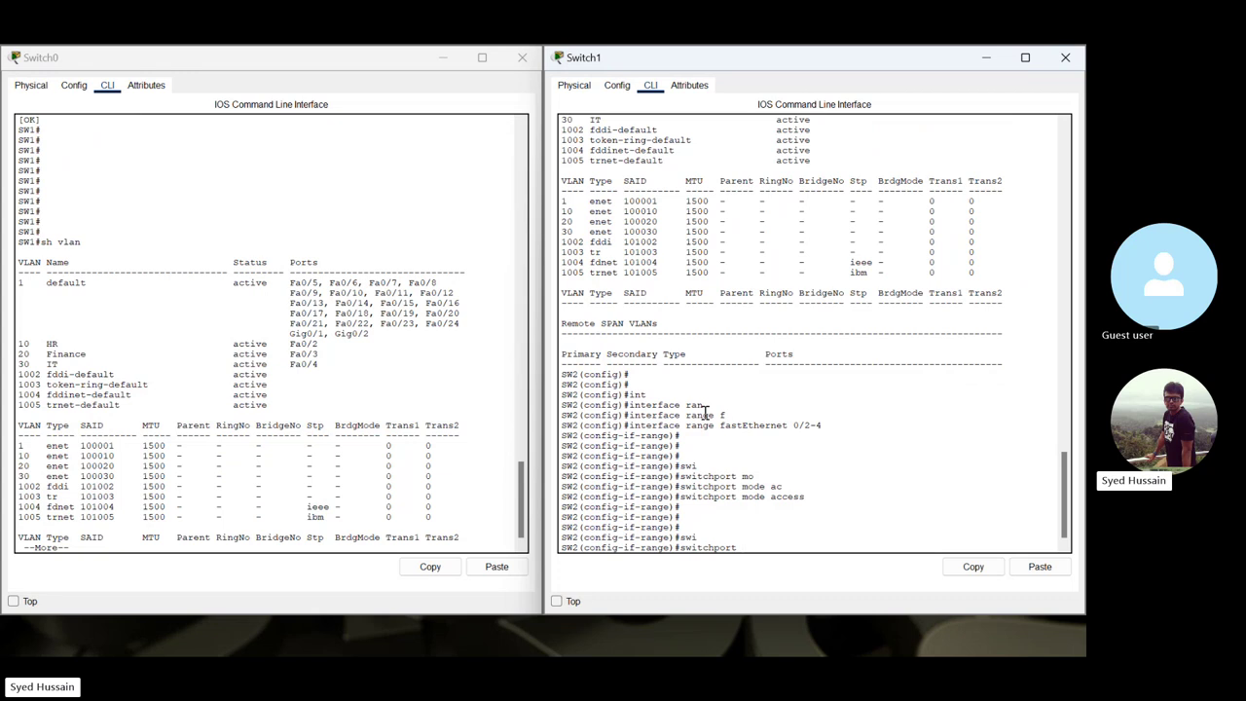
key(BackSpace)
key(BackSpace)
key(BackSpace)
key(BackSpace)
key(BackSpace)
key(BackSpace)
key(BackSpace)
key(BackSpace)
key(BackSpace)
key(BackSpace)
- Select interface fa0/2 on SW2 and set it to access mode with sw mo acc
text(int fa0/2)
key(Return)
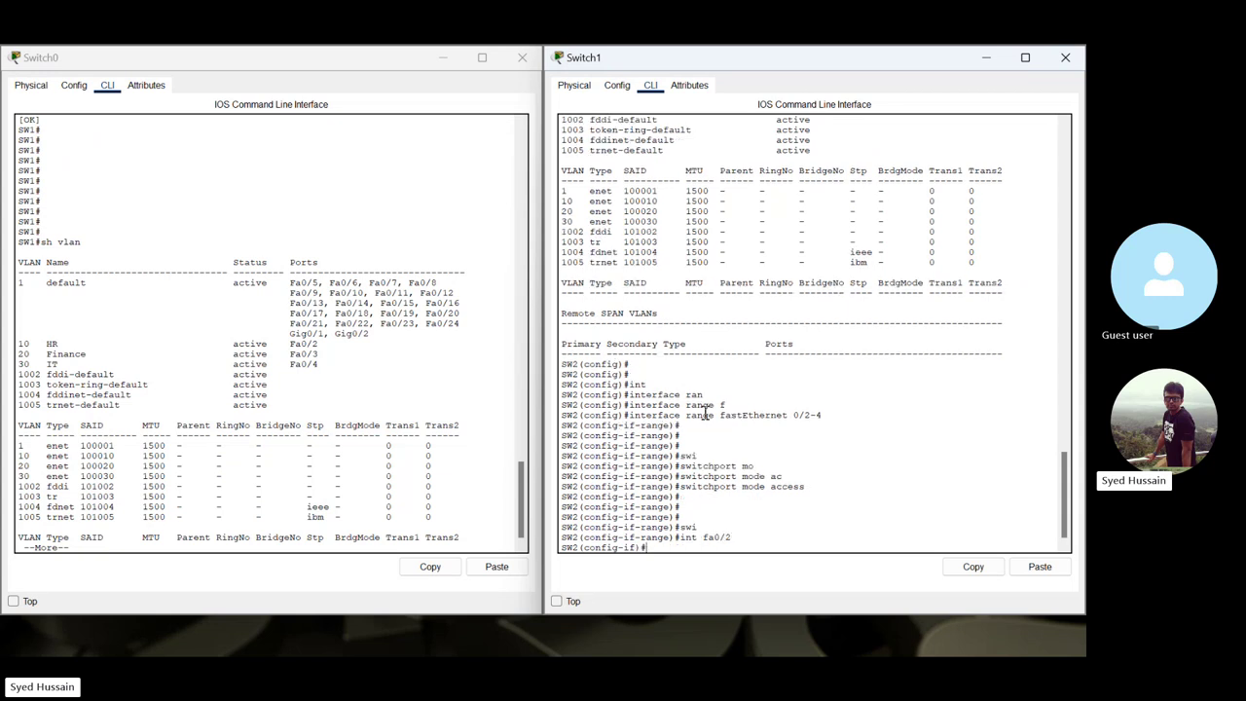
text(sw mo acc)
key(Return)
key(Up)
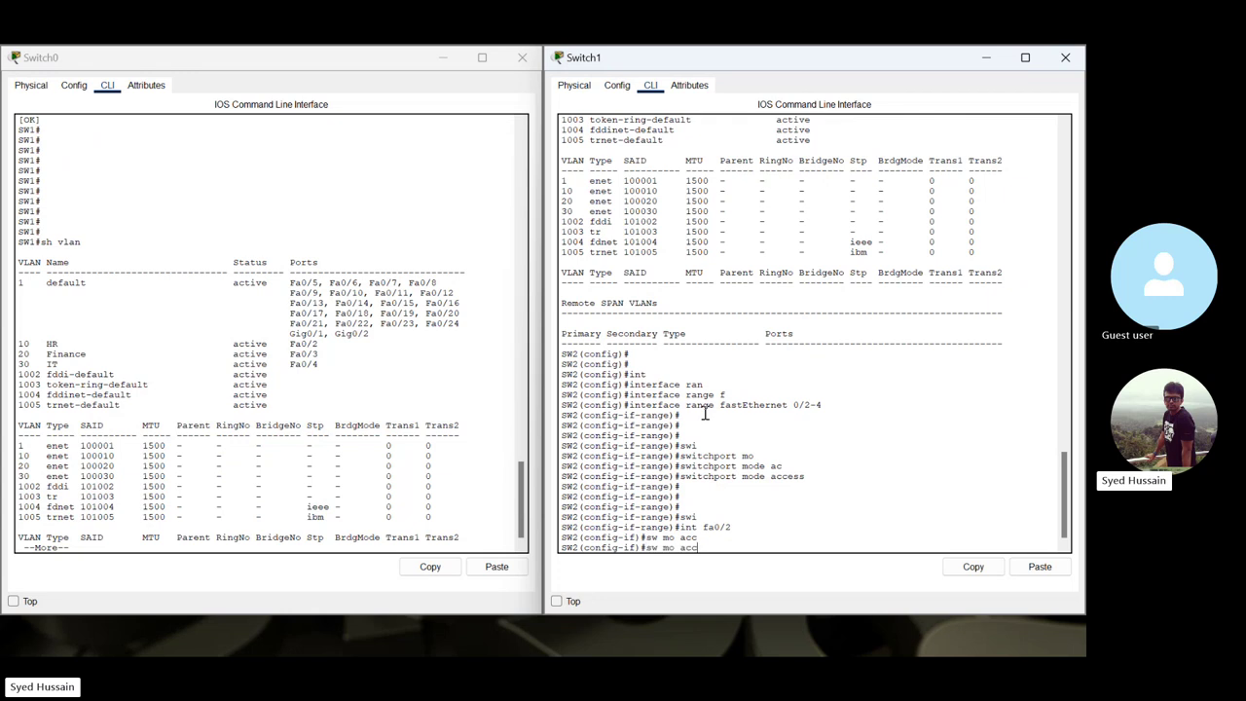
key(Up)
key(BackSpace)
text(3)
key(Return)
- Return to interface fa0/2 on SW2 and assign it to VLAN 10 with switchport acc vlan 10
key(Up)
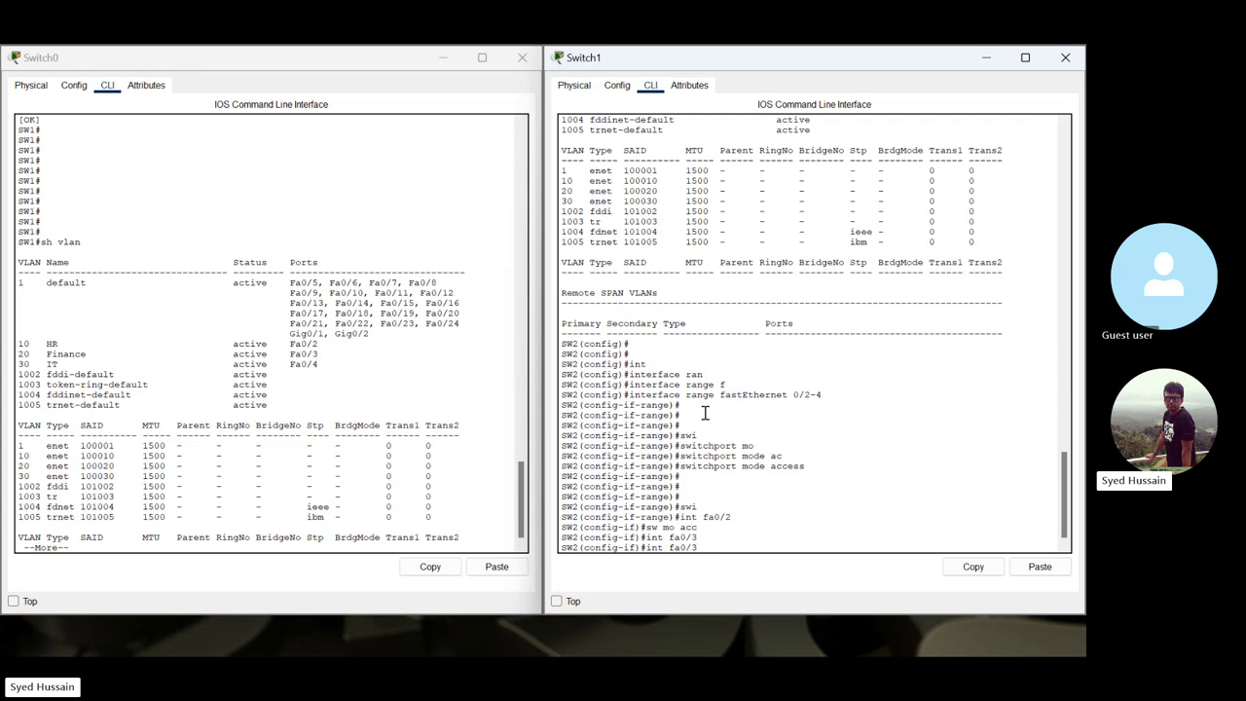
key(BackSpace)
text(2)
key(Return)
text(s)
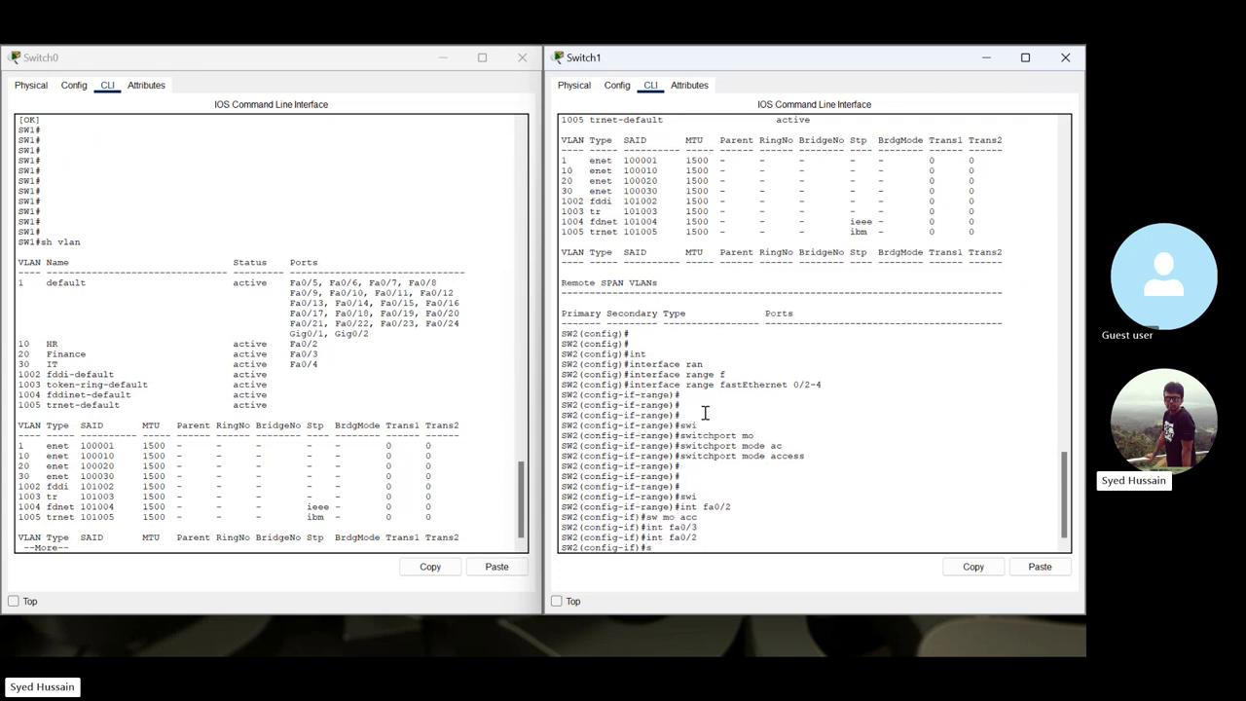
text(w)
key(Tab)
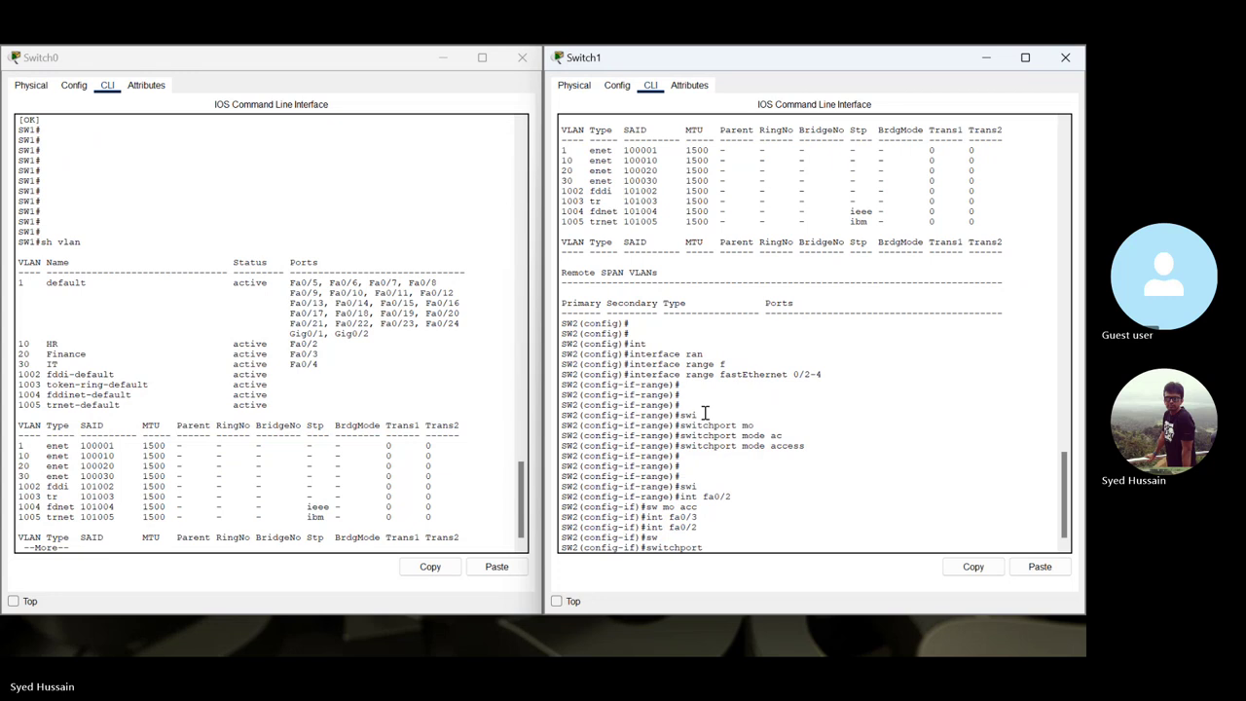
text(acc vlan 10)
key(Return)
- Select interface fa0/3 on SW2 and assign it to VLAN 30 with switchport acc vlan 30
text(int fa0/2)
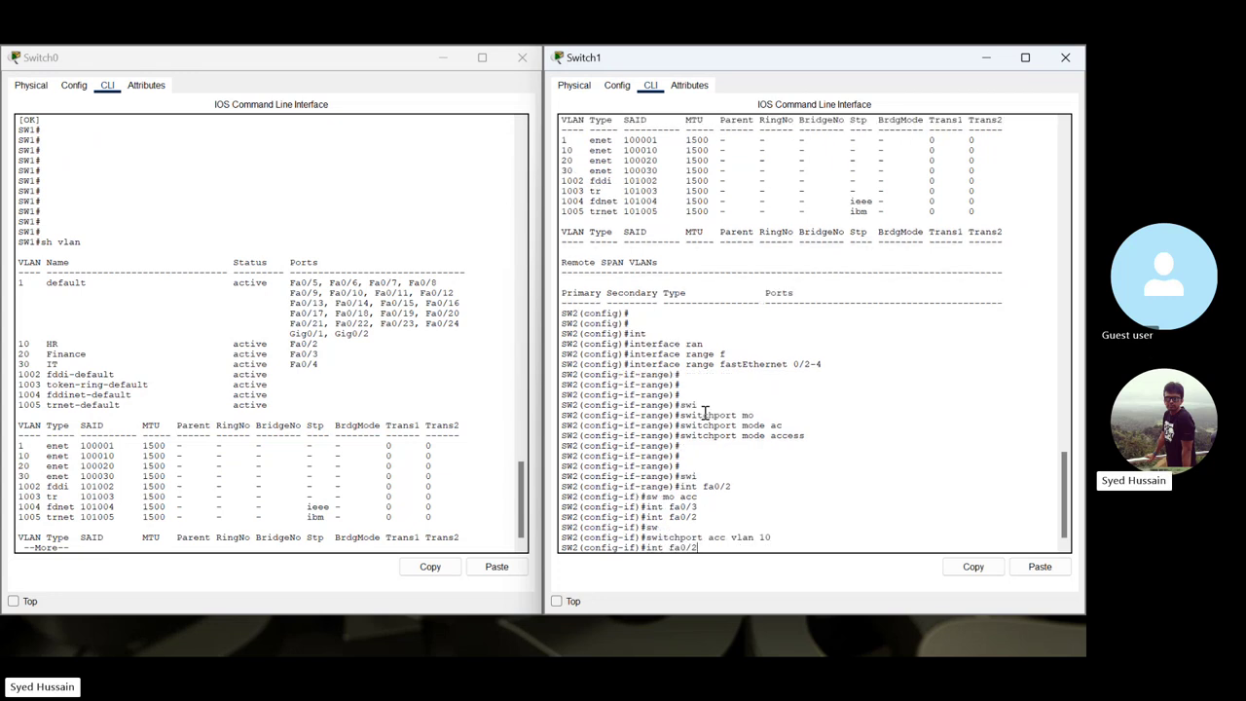
key(BackSpace)
text(3)
key(Return)
key(Up)
key(Up)
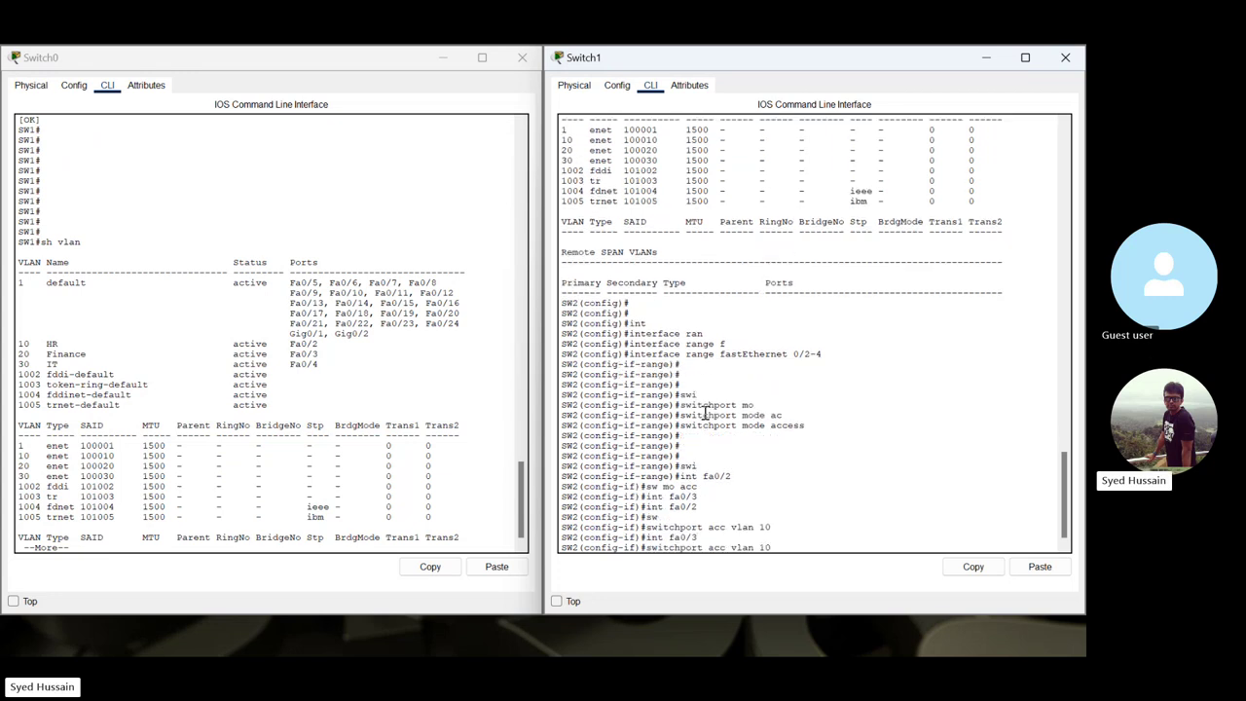
key(BackSpace)
key(BackSpace)
text(30)
key(Return)
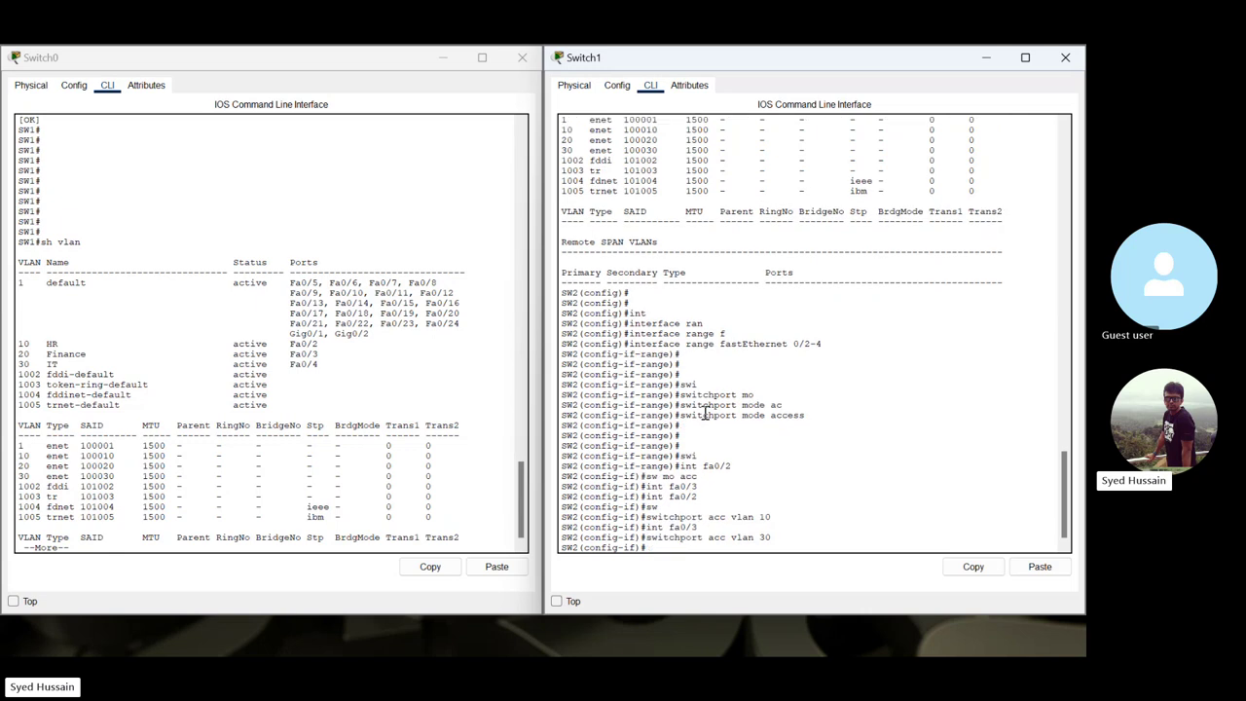
- Select interface fa0/4 on SW2 and assign it to VLAN 20 with switchport acc vlan 20
key(Up)
key(Up)
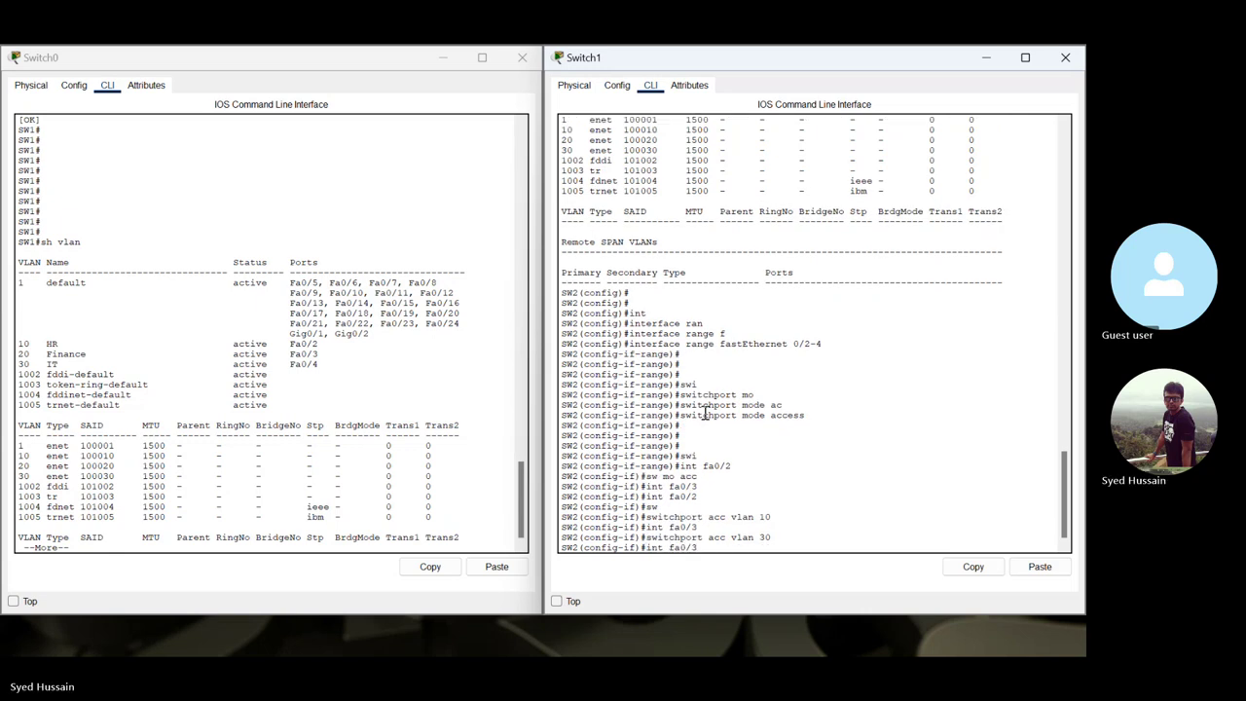
key(Up)
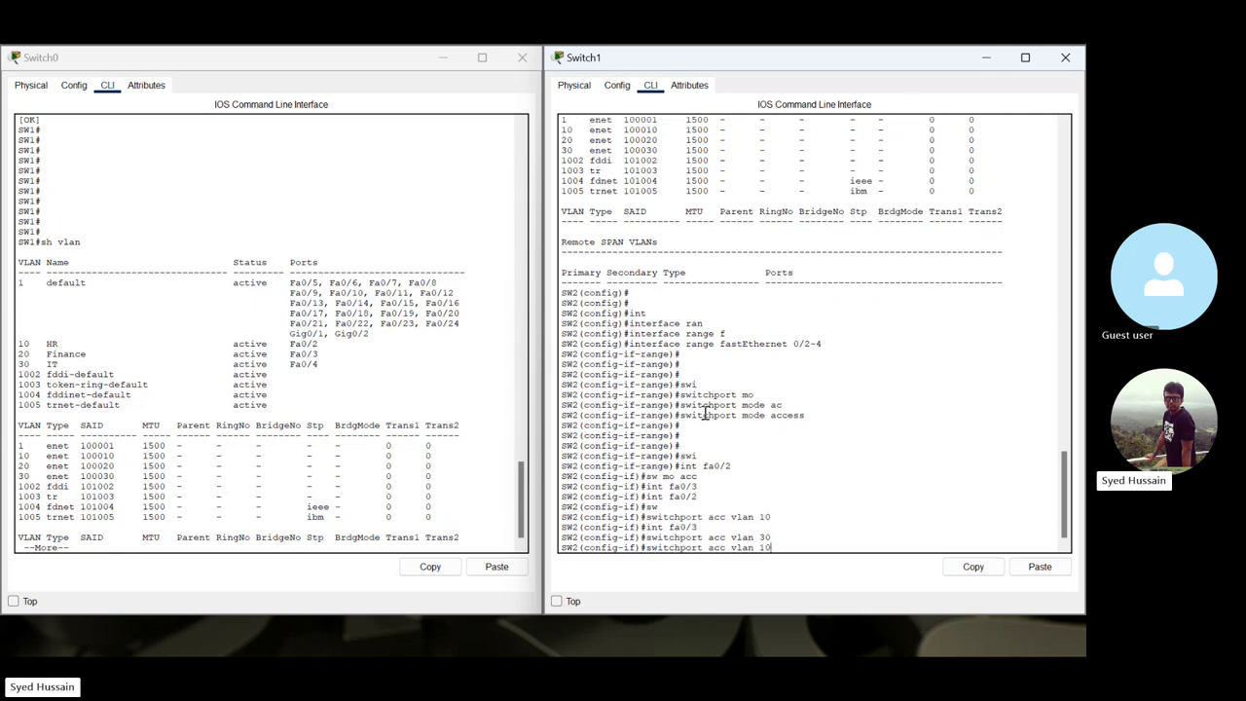
key(Down)
key(BackSpace)
text(4)
key(Return)
key(Up)
key(Up)
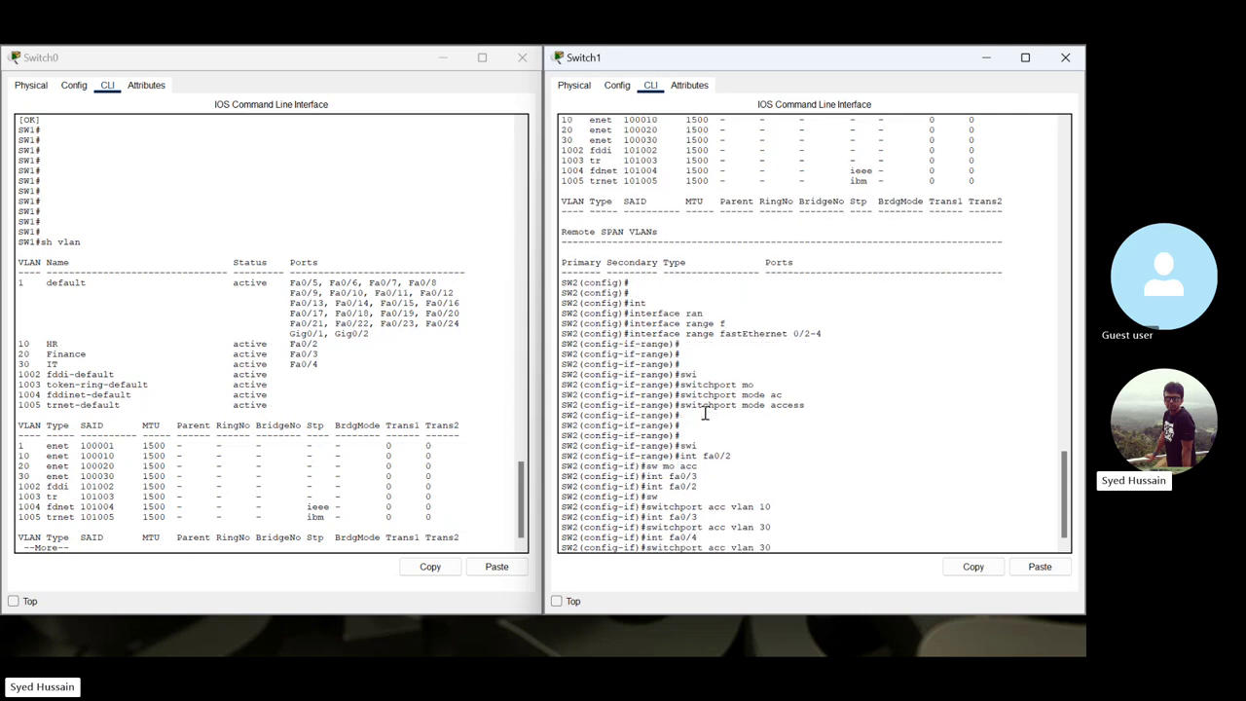
key(BackSpace)
key(BackSpace)
text(20)
key(Return)
key(Return)
key(Return)
key(Return)
- Select interface fa0/1 on SW2 and set it to trunk mode with switchport mode trunk
key(Up)
key(Up)
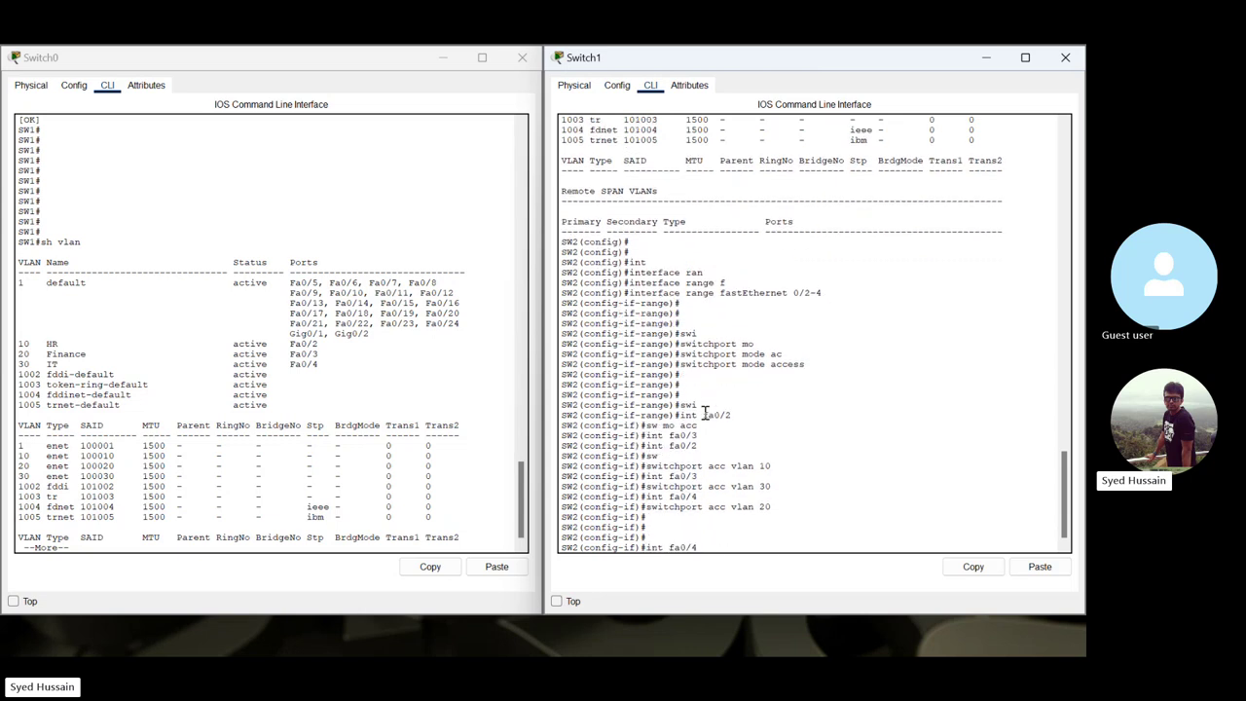
text(1)
key(Return)
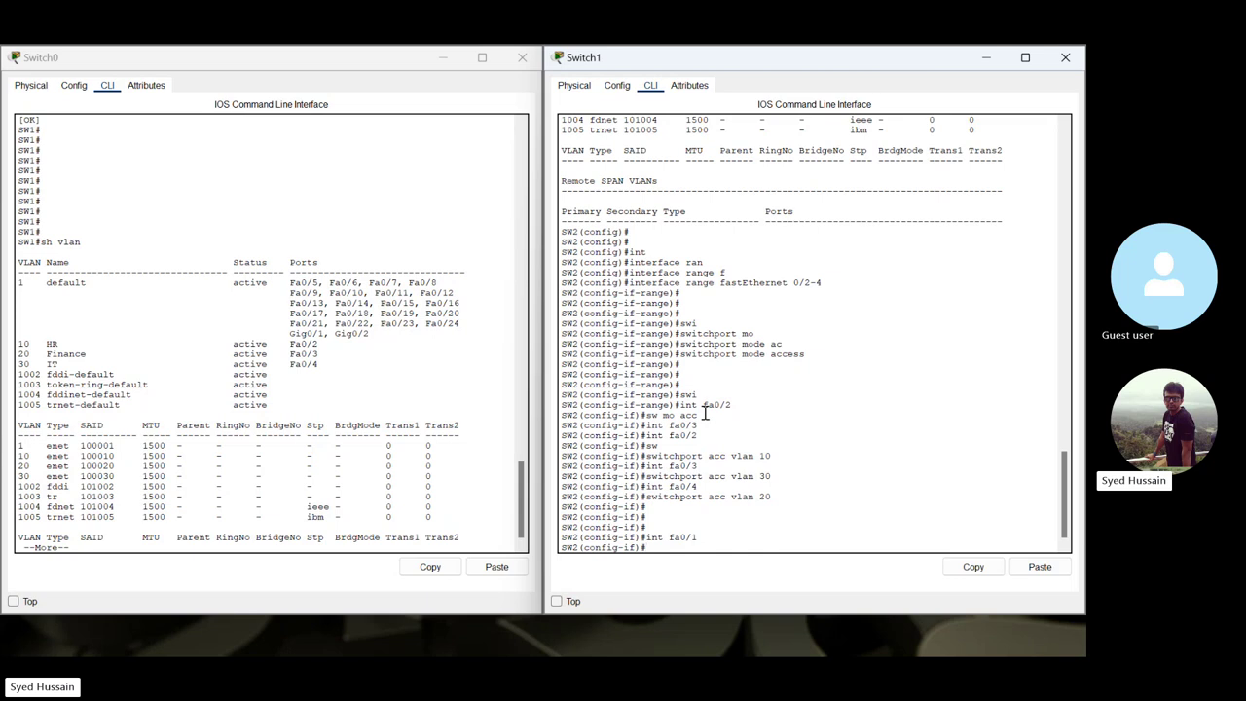
text(sw)
key(Tab)
text(mo)
key(Tab)
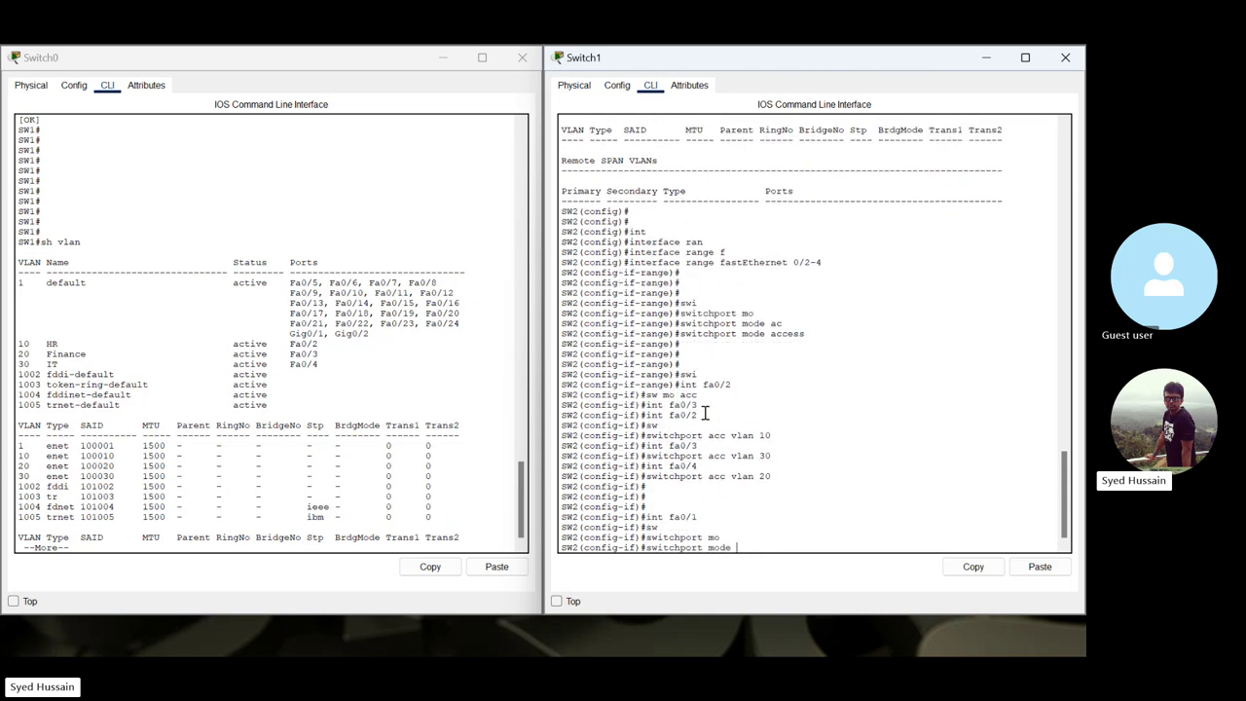
text(tr)
key(Tab)
key(Return)
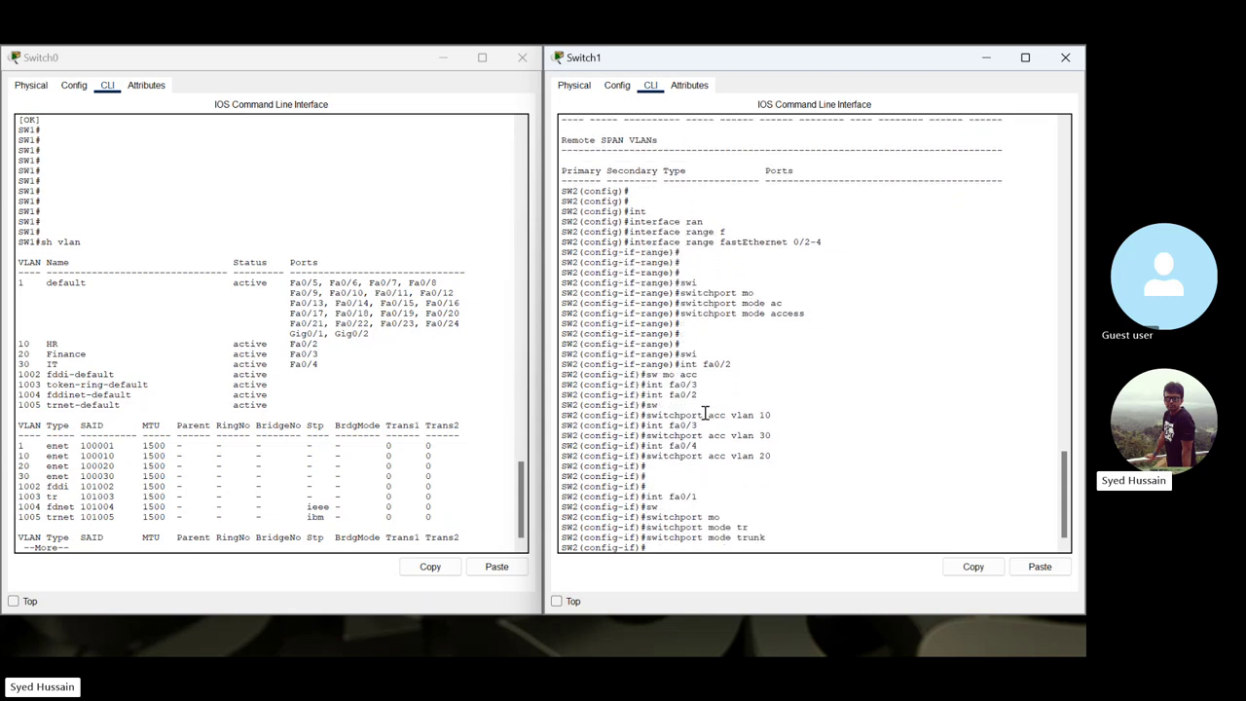
- Try to limit the fa0/1 trunk with switchport trunk allowed vlan 10, 20, 30, using spaces after the commas
text(swi)
key(Tab)
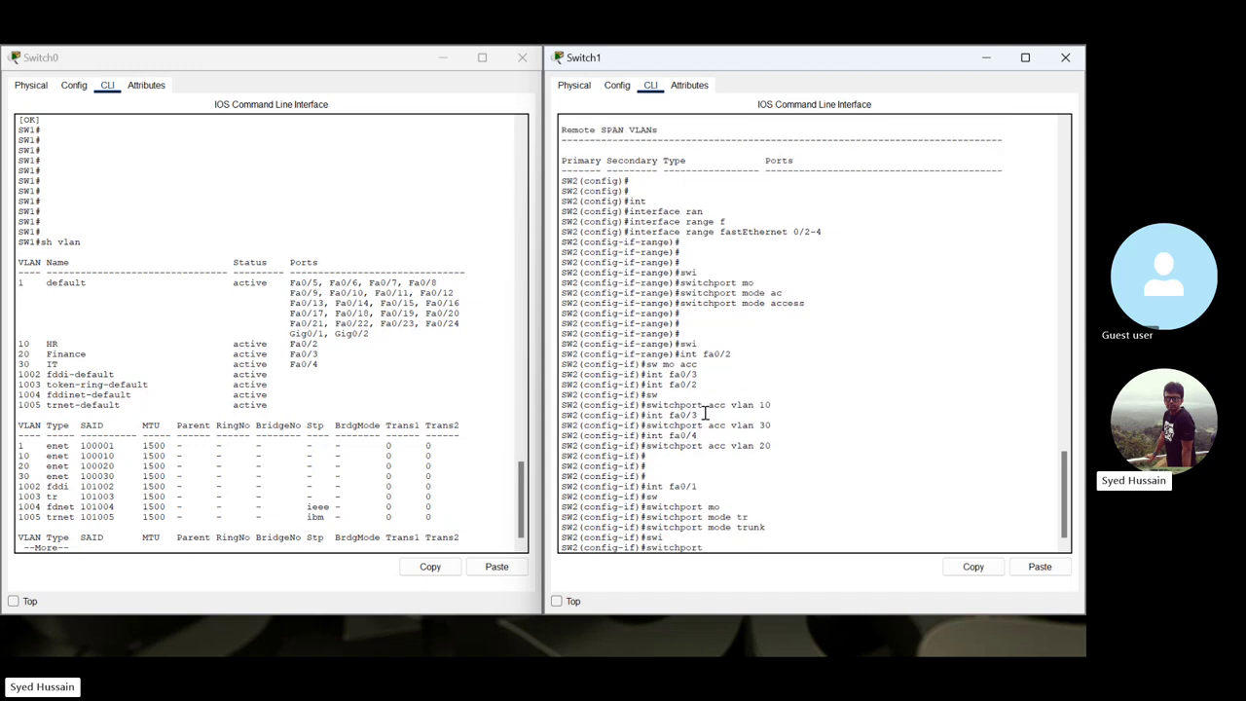
text(t)
key(Tab)
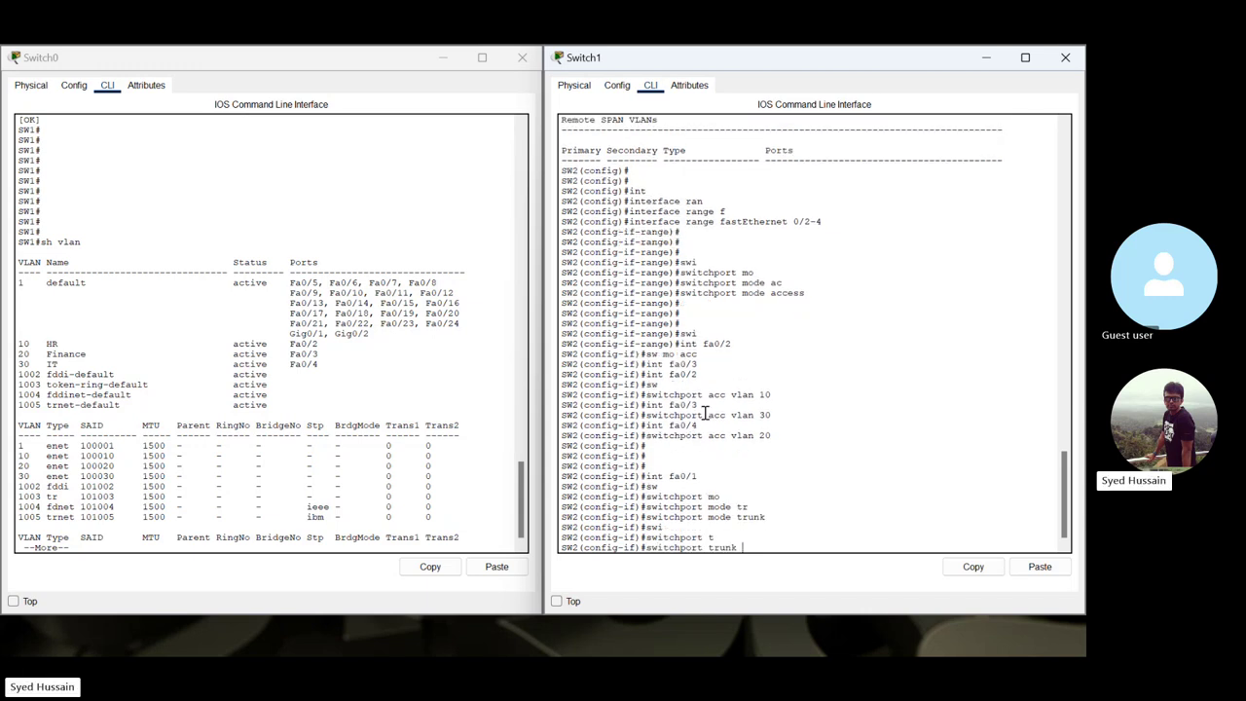
text(al)
key(Tab)
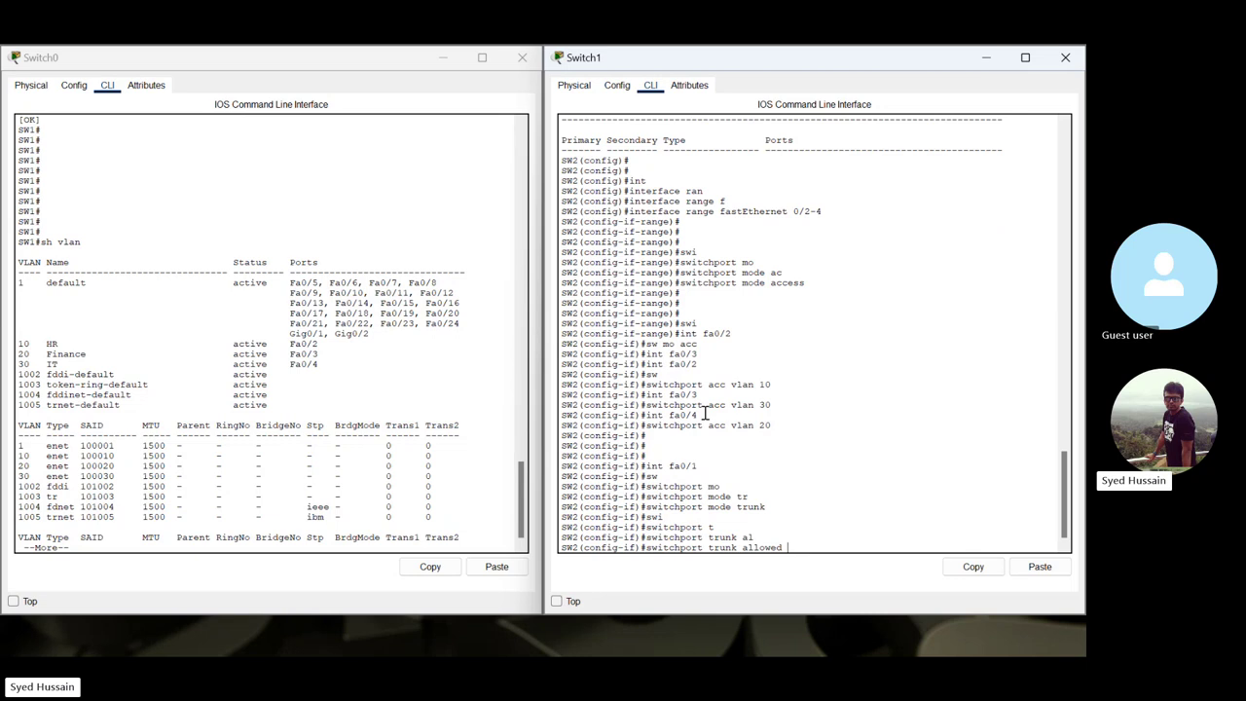
text(vallan )
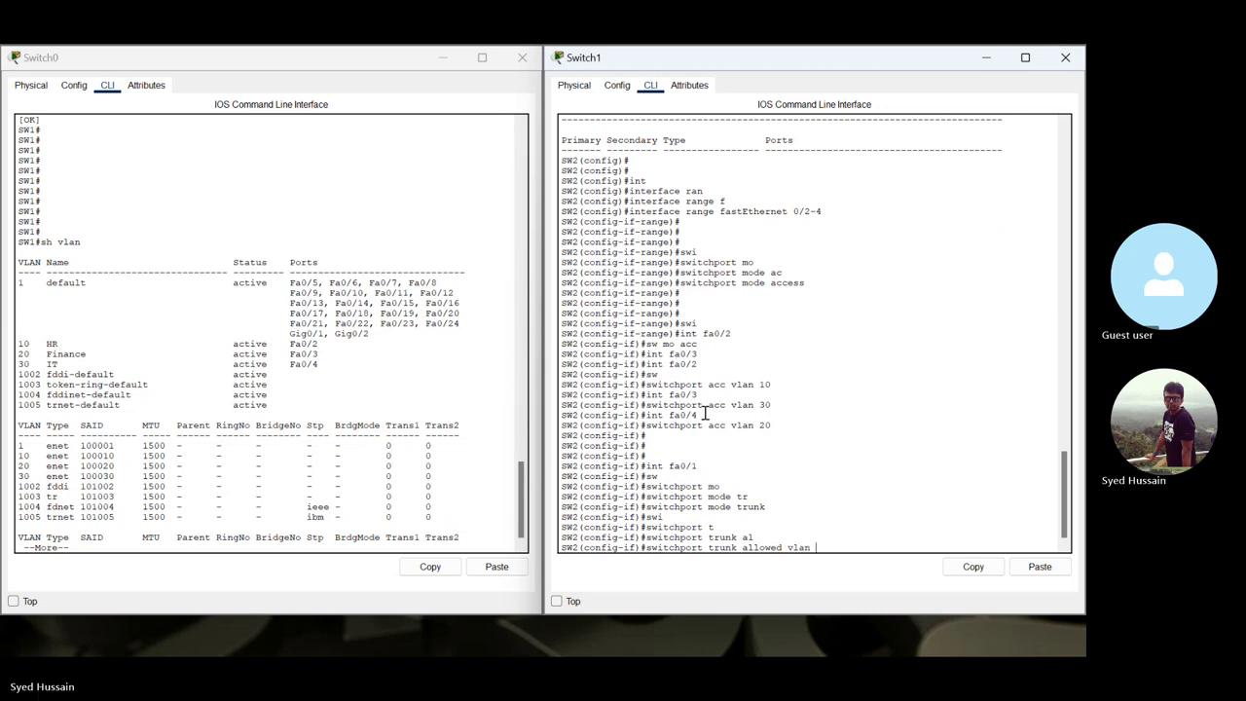
text(10, 2)
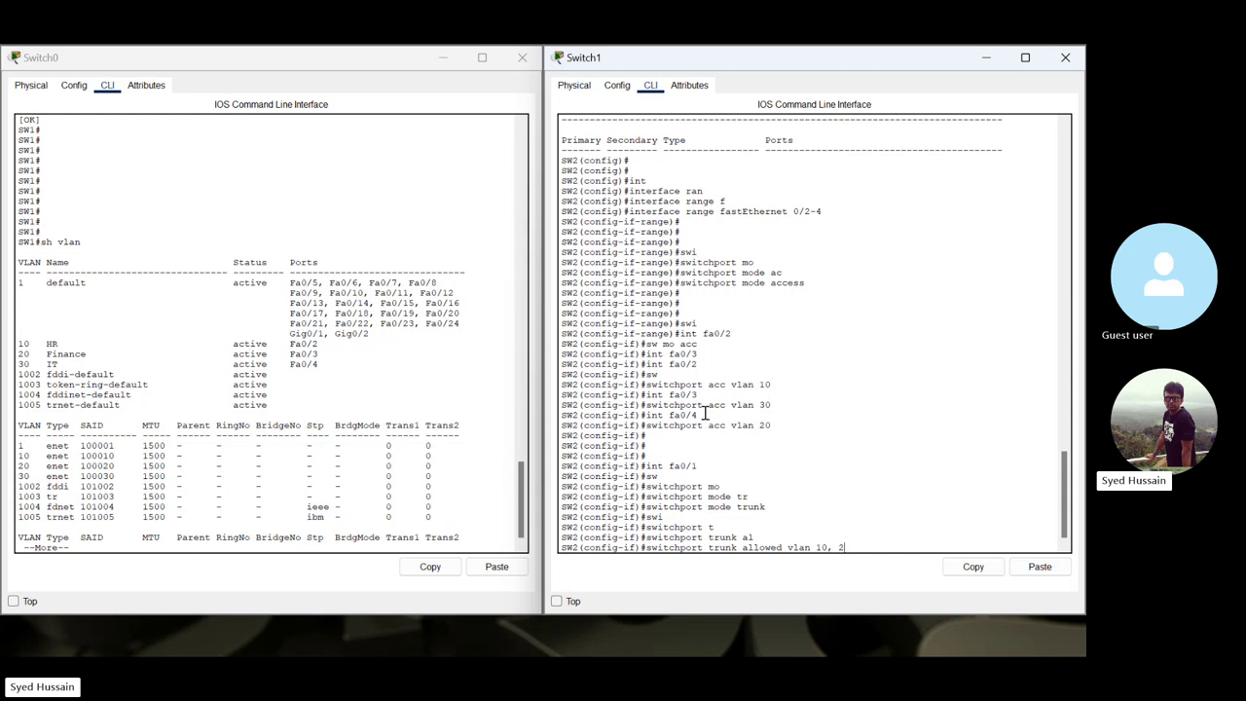
text(0, 20)
key(Return)
key(Return)
- Allow VLANs 10, 20 and 30 on SW2's fa0/1 trunk with switchport trunk allowed vlan 10,20,30, without spaces
key(Up)
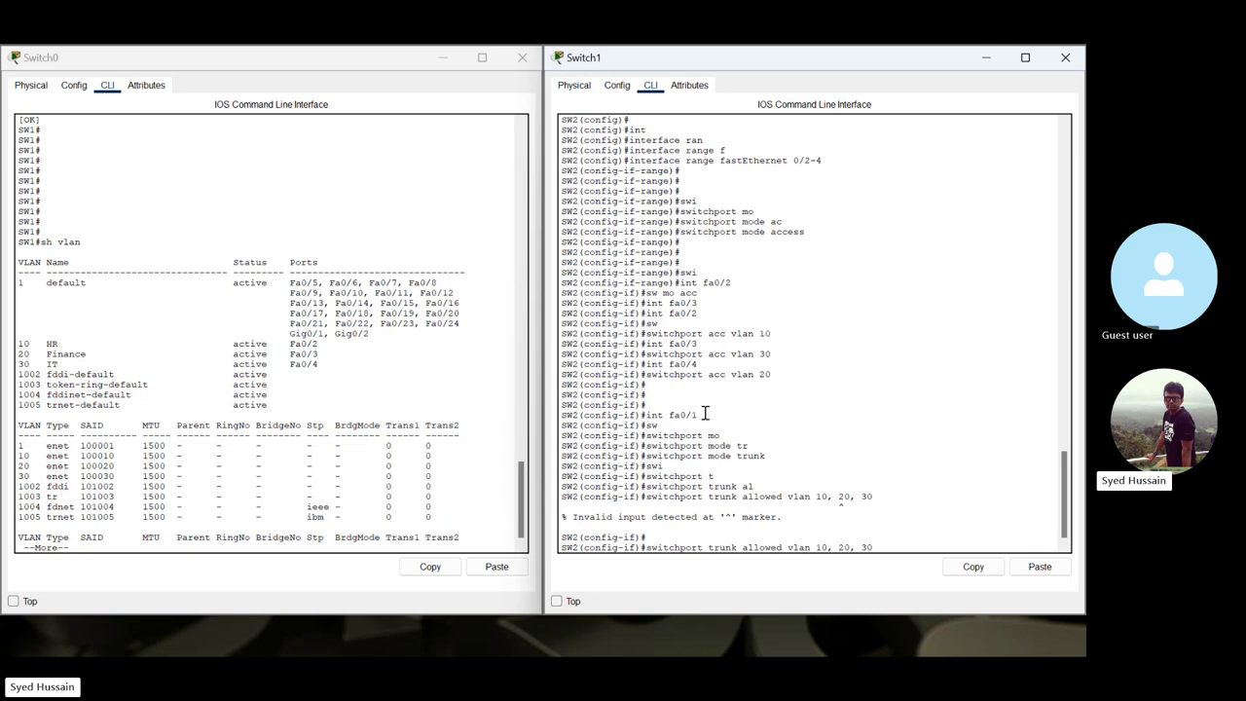
key(Right)
key(Right)
key(BackSpace)
key(Right)
key(Right)
key(Right)
key(Right)
key(BackSpace)
key(Return)
key(Return)
key(Return)
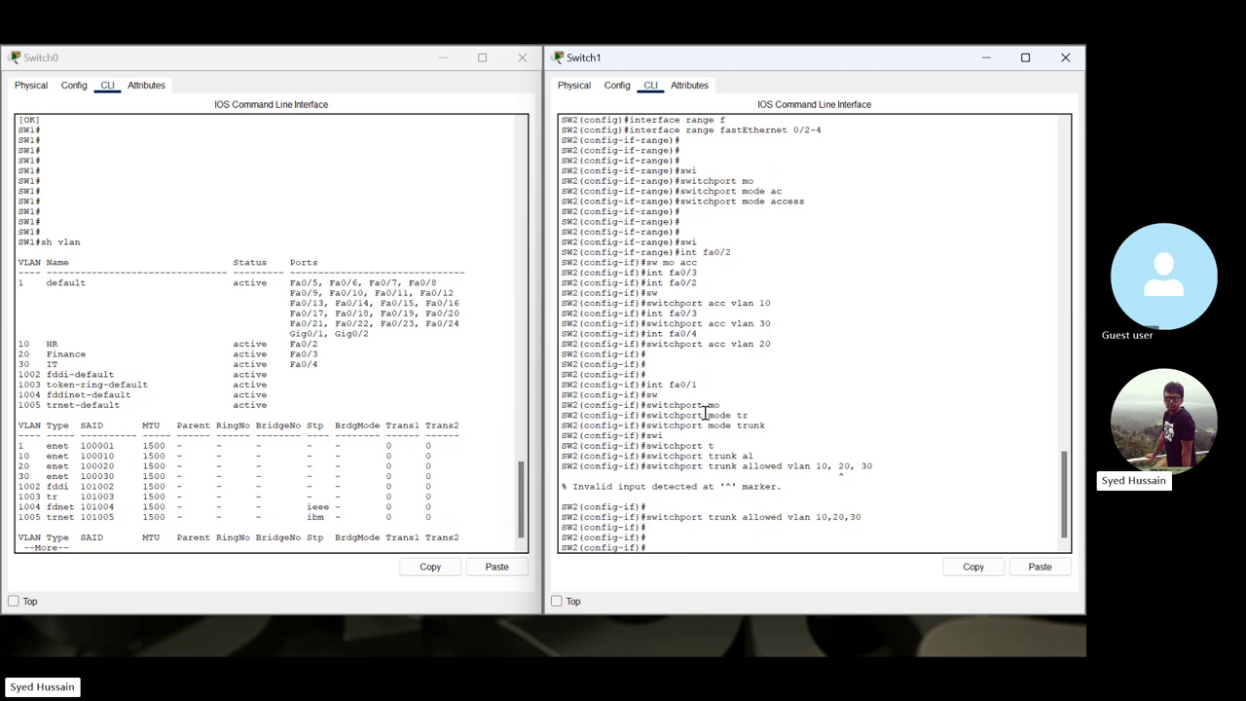
key(Return)
key(Return)
key(Return)
key(Return)
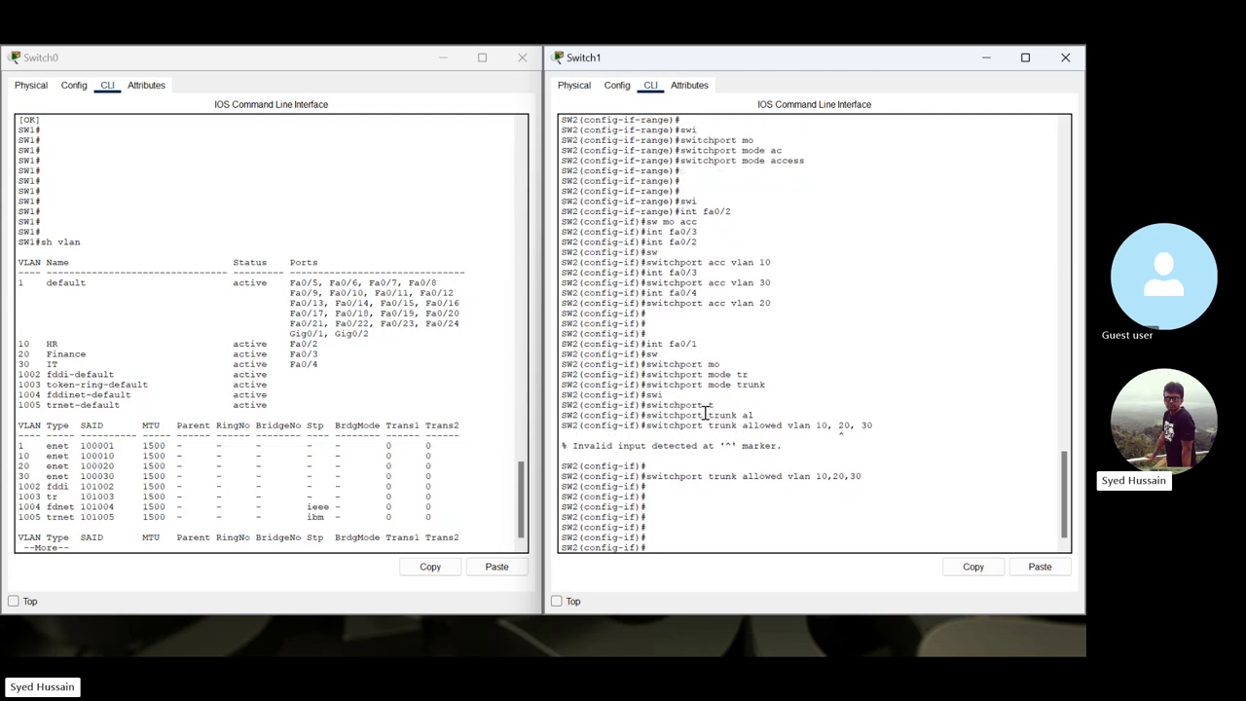
text(swi)
key(Tab)
text(mo)
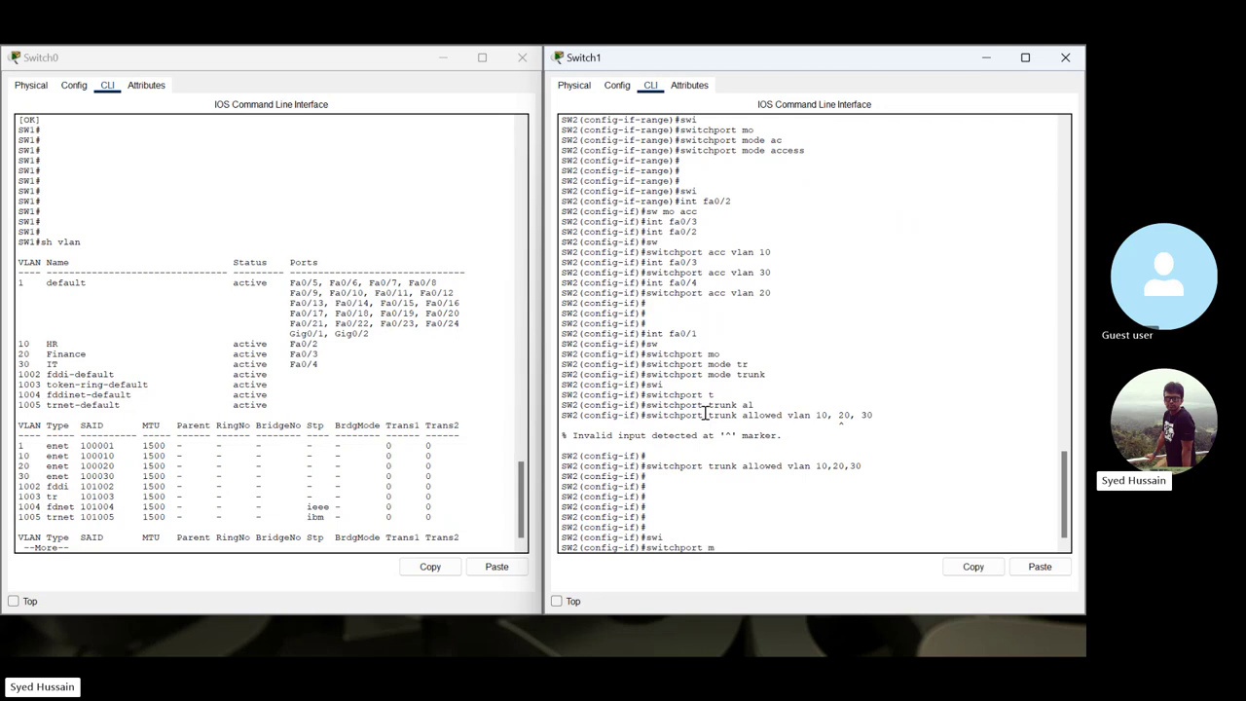
key(Tab)
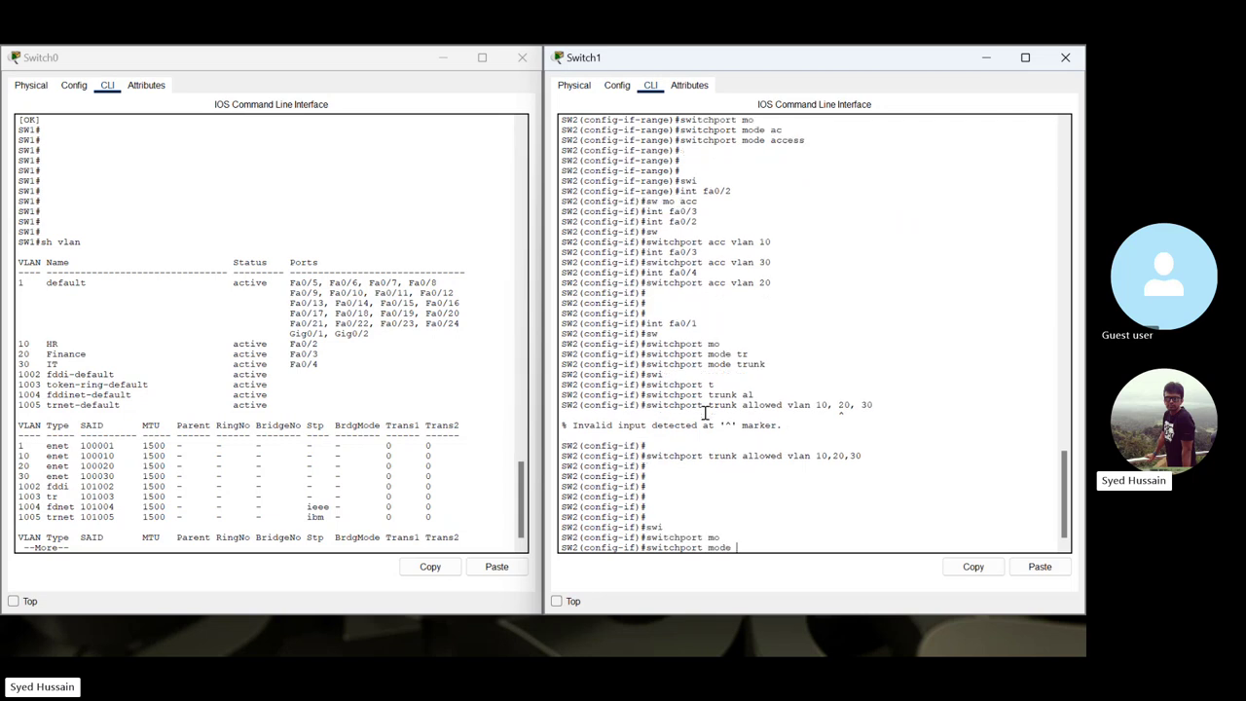
key(BackSpace)
key(BackSpace)
key(BackSpace)
key(BackSpace)
key(BackSpace)
key(BackSpace)
key(BackSpace)
key(BackSpace)
key(BackSpace)
key(BackSpace)
key(BackSpace)
key(BackSpace)
key(BackSpace)
key(BackSpace)
key(BackSpace)
- Select interface fa0/4 on SW2 and set it to access mode with switchport mode access
text(int)
key(Tab)
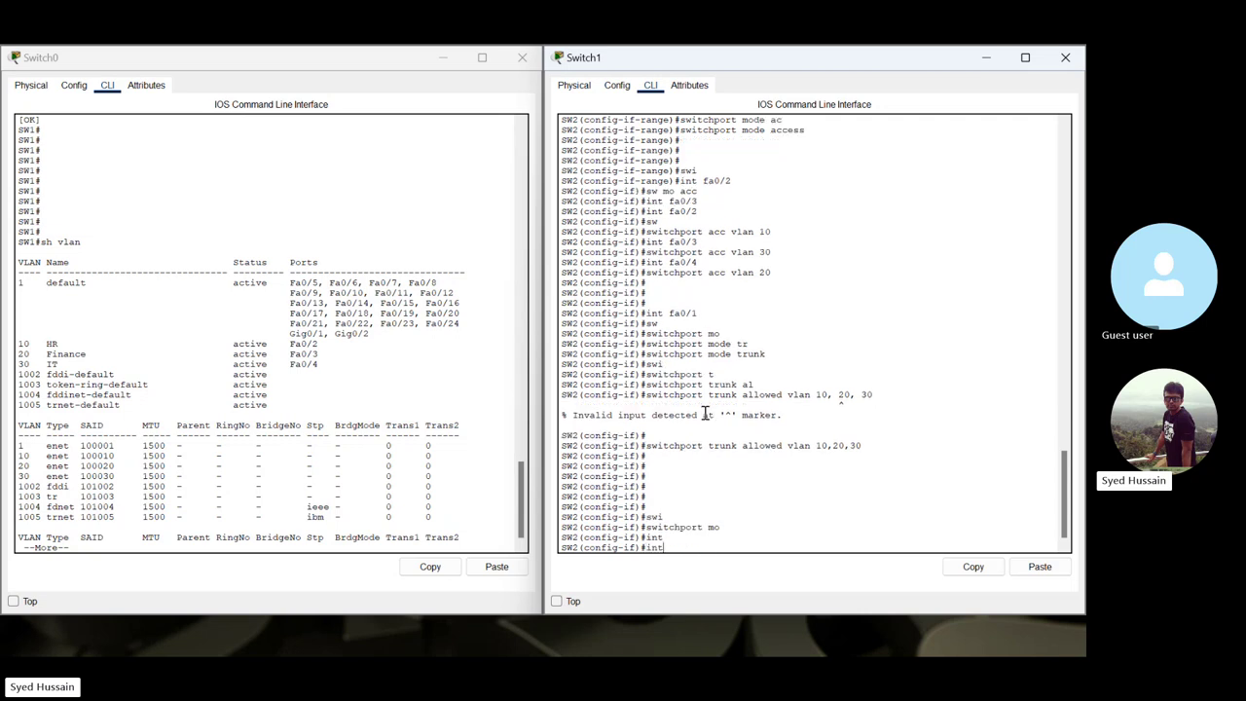
text(fa)
key(Tab)
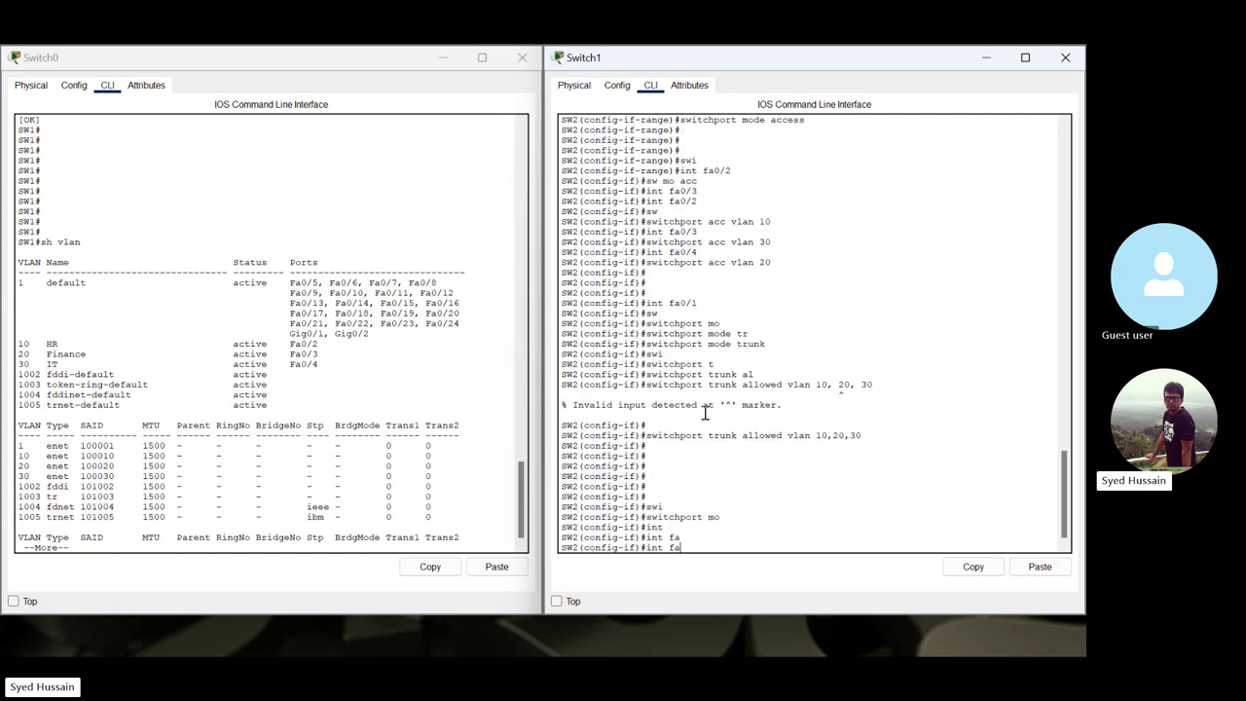
text(0/4)
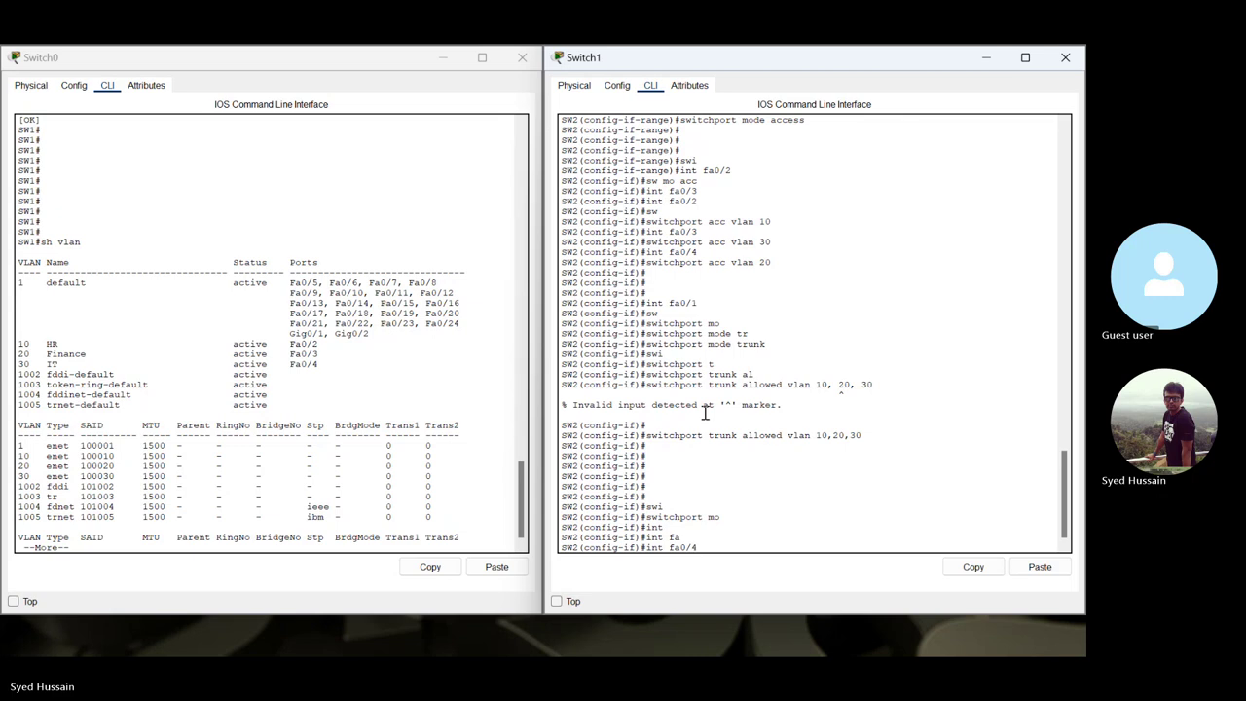
key(Return)
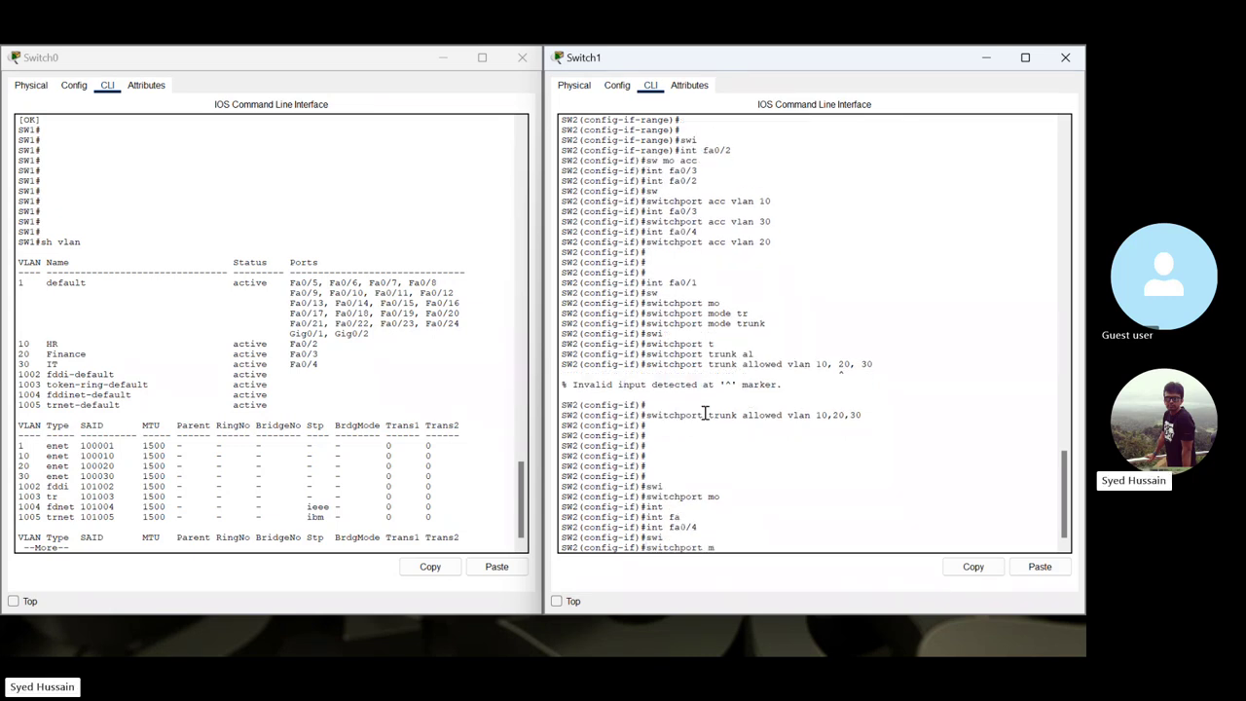
text(swi)
key(Tab)
text(mo)
key(Tab)
text(acc)
key(Tab)
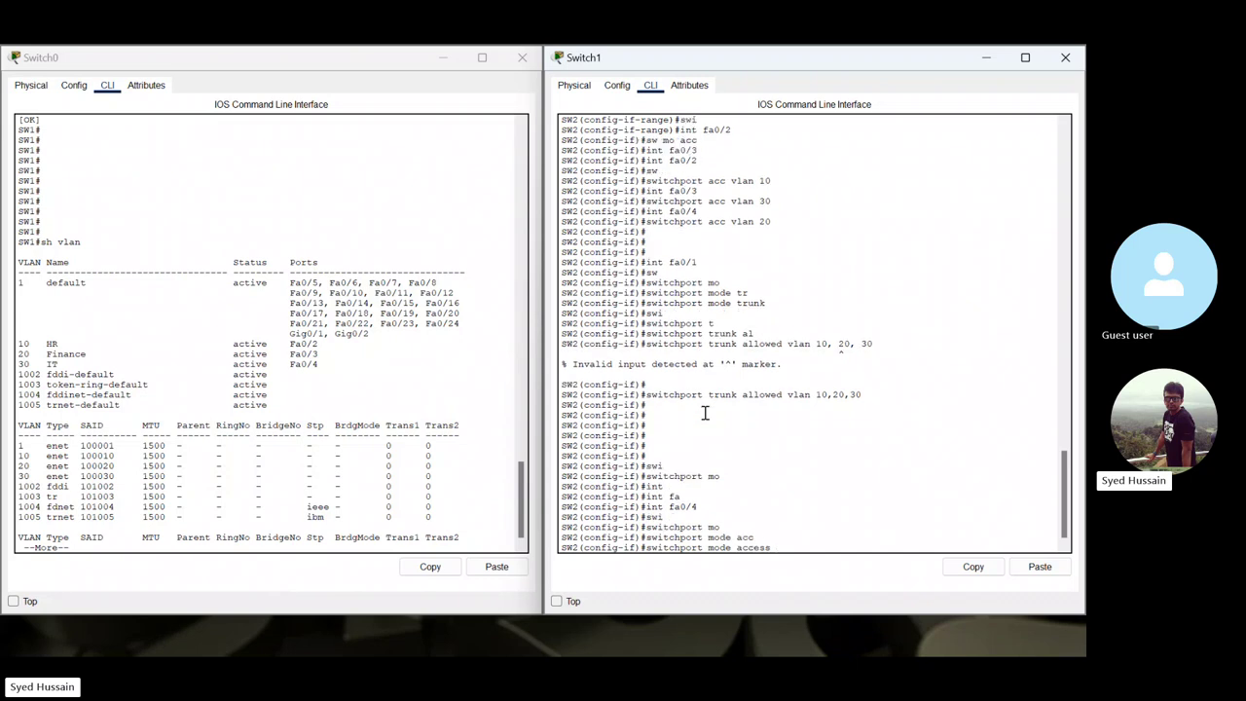
key(Return)
- List the options of the switchport access command on SW2's fa0/4 with the ? help
text(sw)
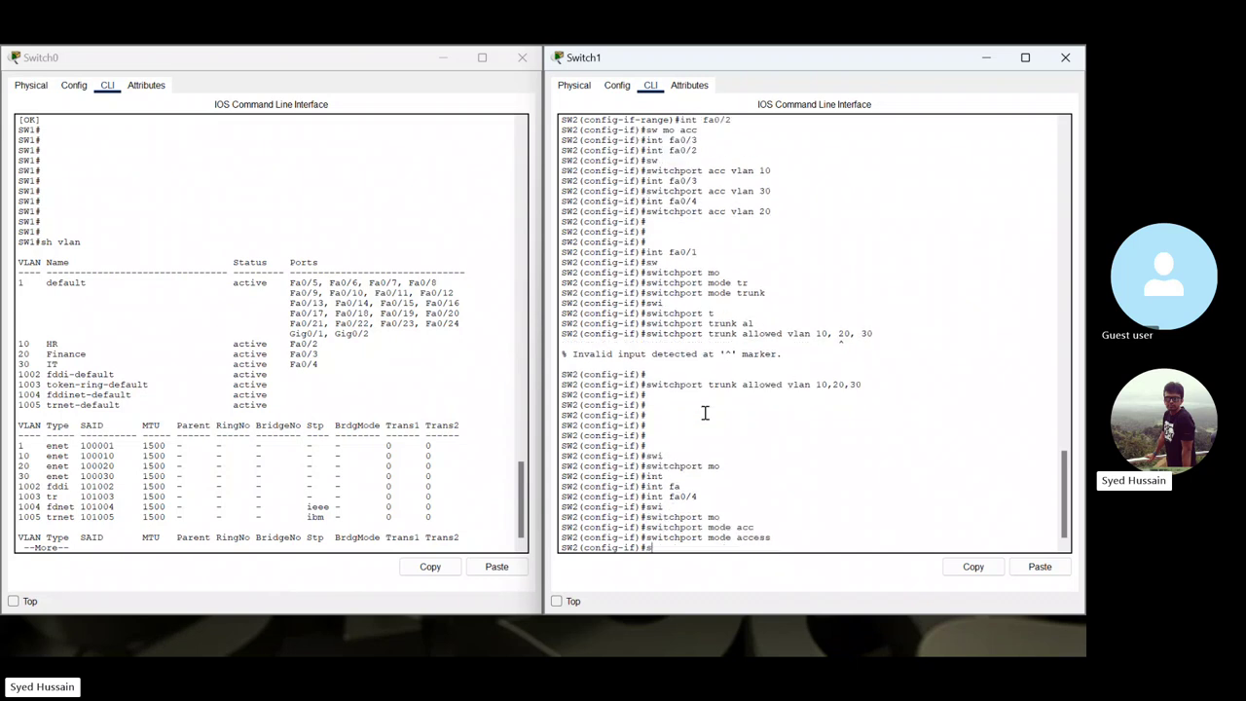
key(Tab)
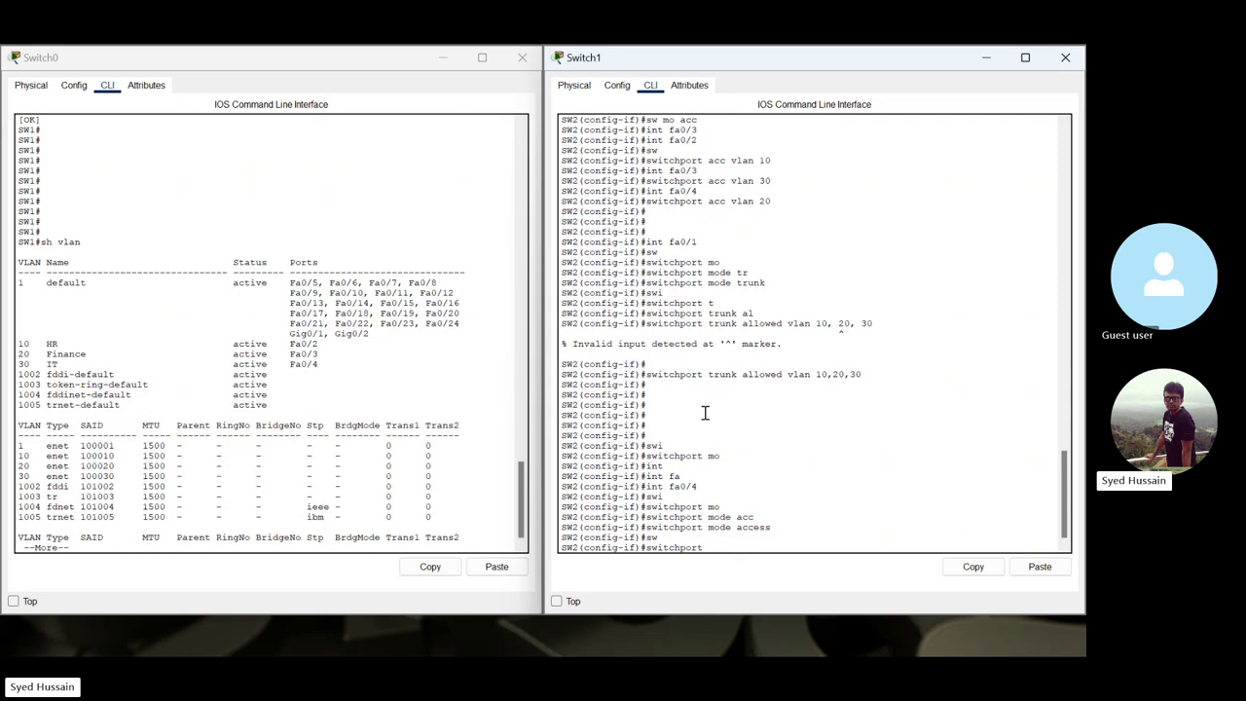
text(acc)
key(Tab)
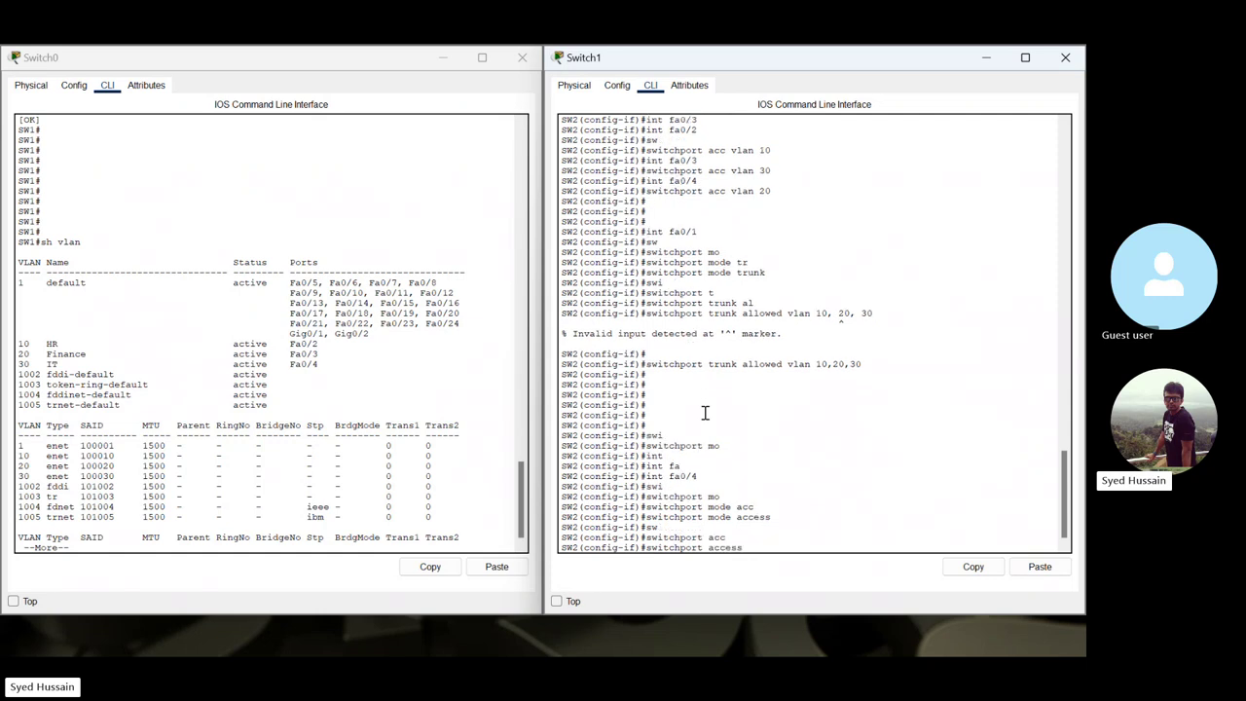
text(v)
key(Tab)
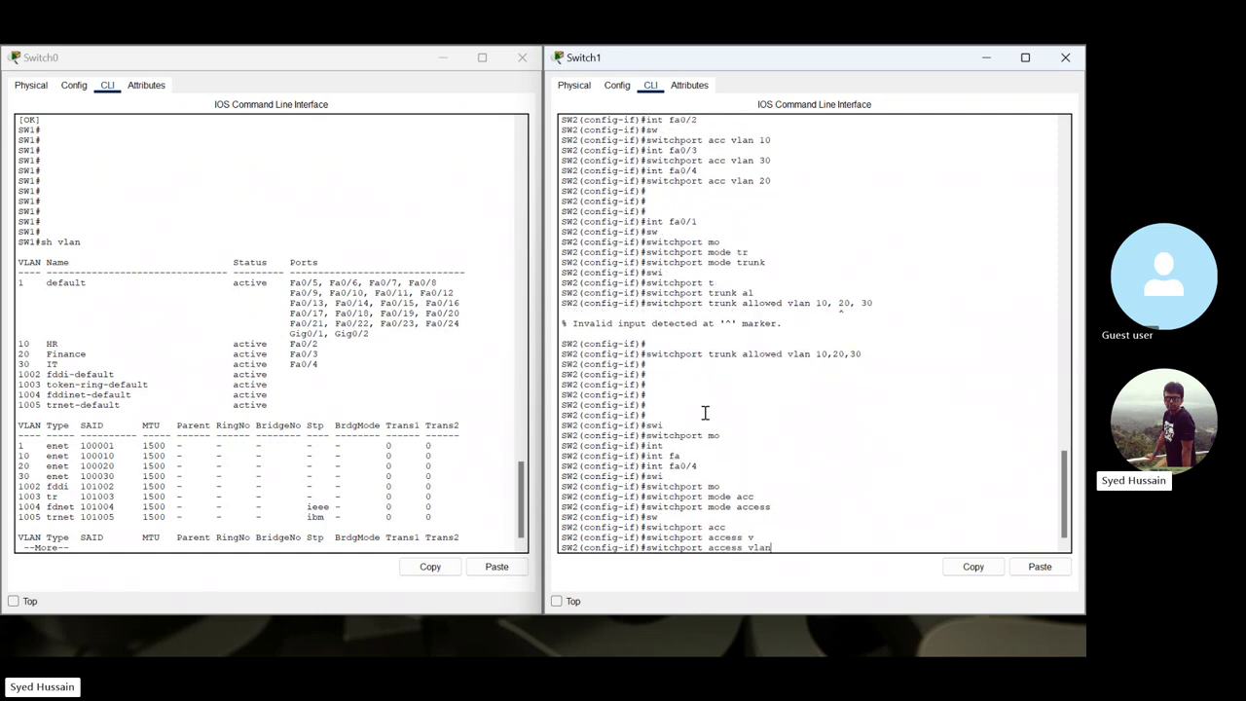
key(BackSpace)
key(BackSpace)
key(BackSpace)
key(BackSpace)
text(?)
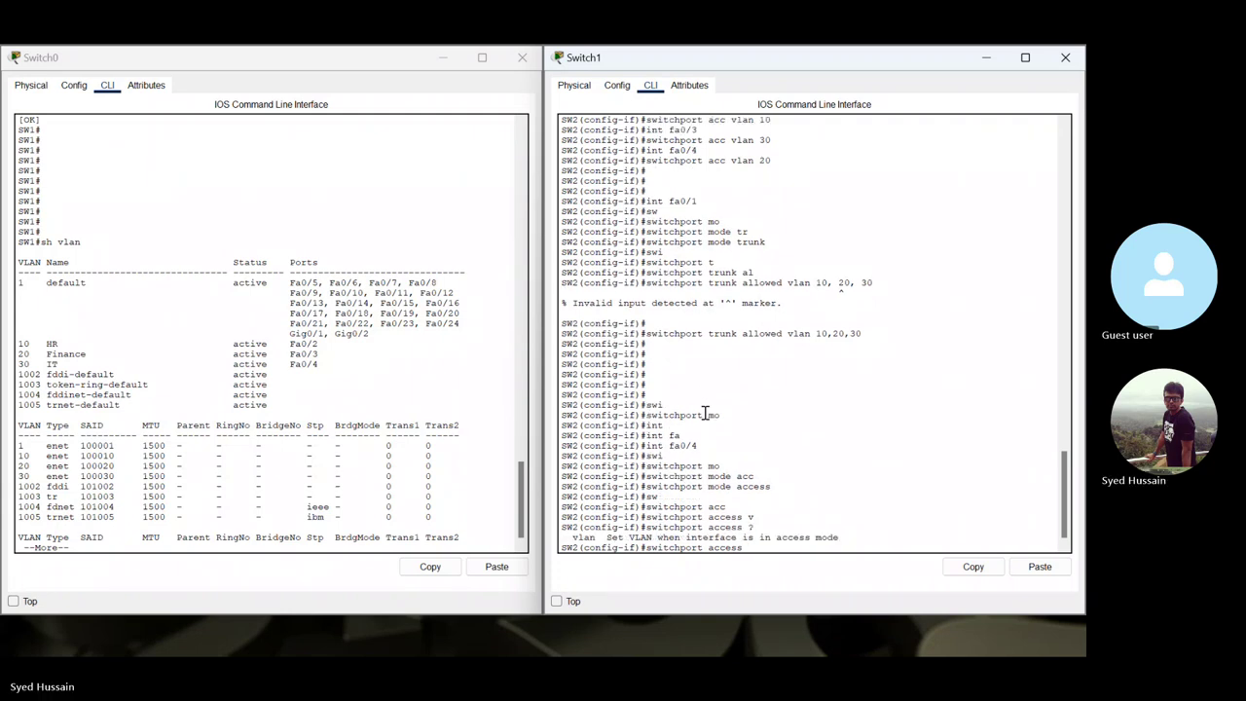
- Cut the command back to switchport and list its available subcommands with the ? help
key(BackSpace)
key(BackSpace)
key(BackSpace)
key(BackSpace)
key(BackSpace)
key(BackSpace)
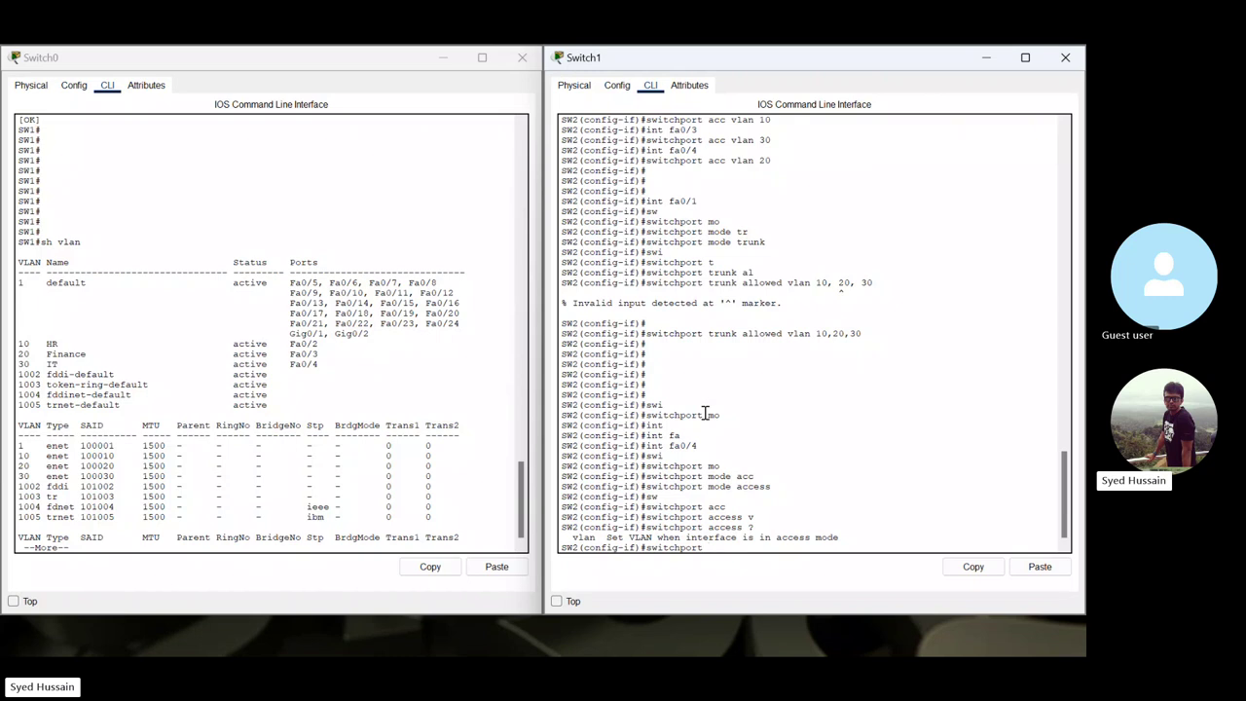
text(?)
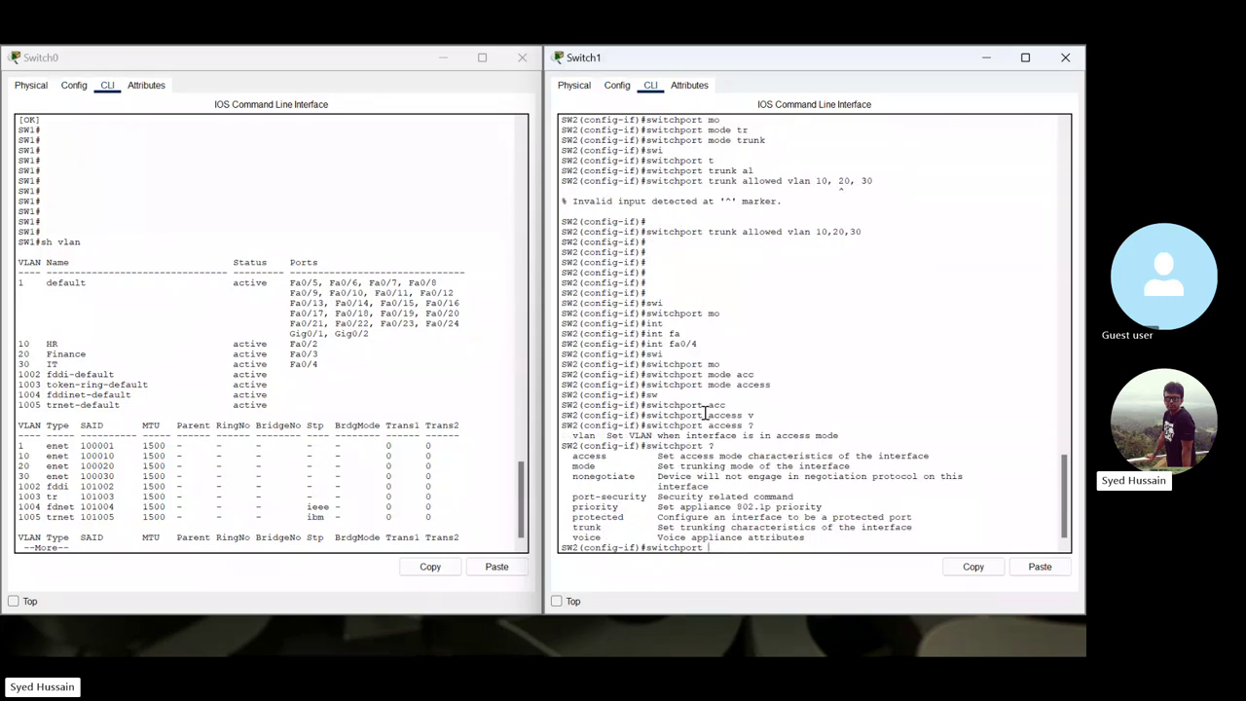
- Assign voice VLAN 40 to SW2's fa0/4 with switchport voice vlan 40
text(vo)
key(Tab)
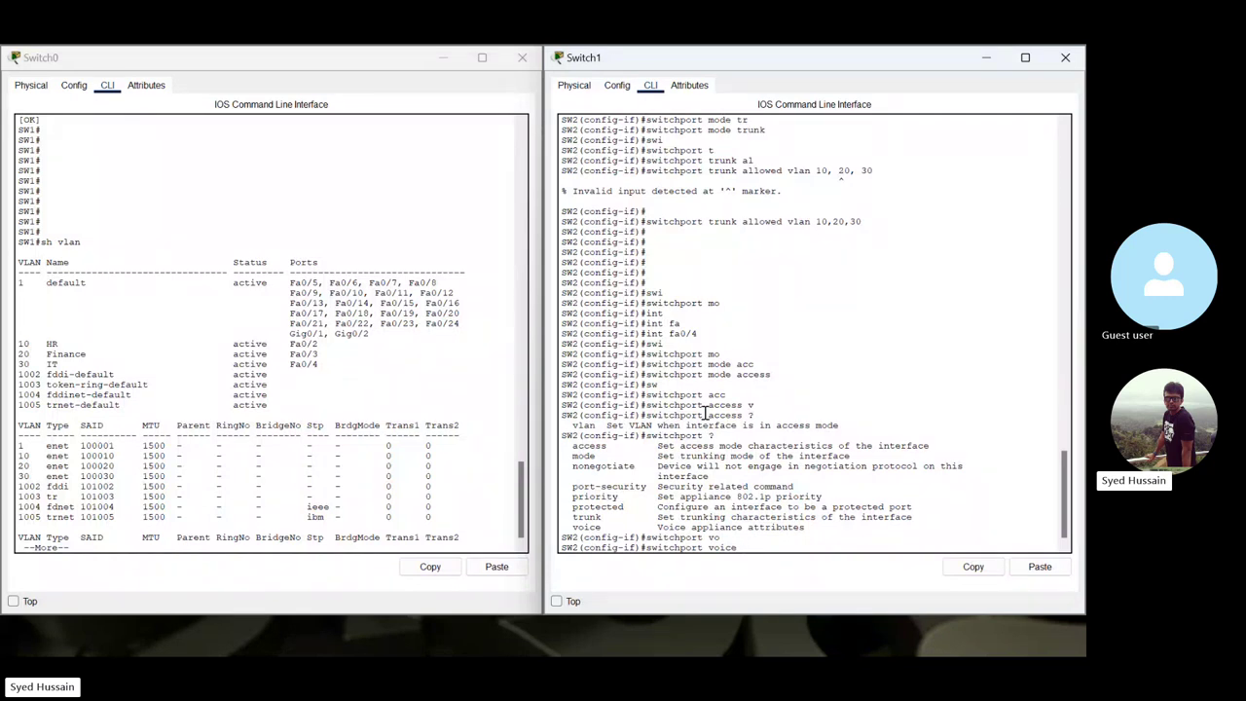
text(vl)
key(Tab)
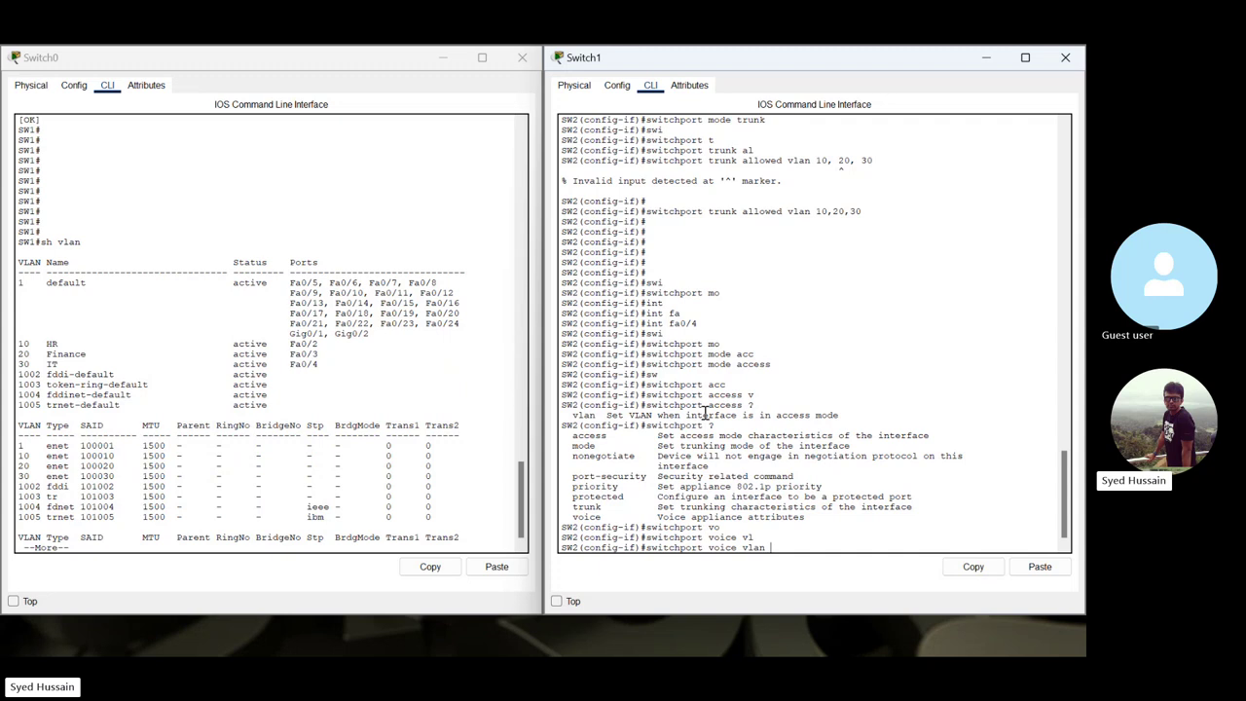
text(40)
key(Return)
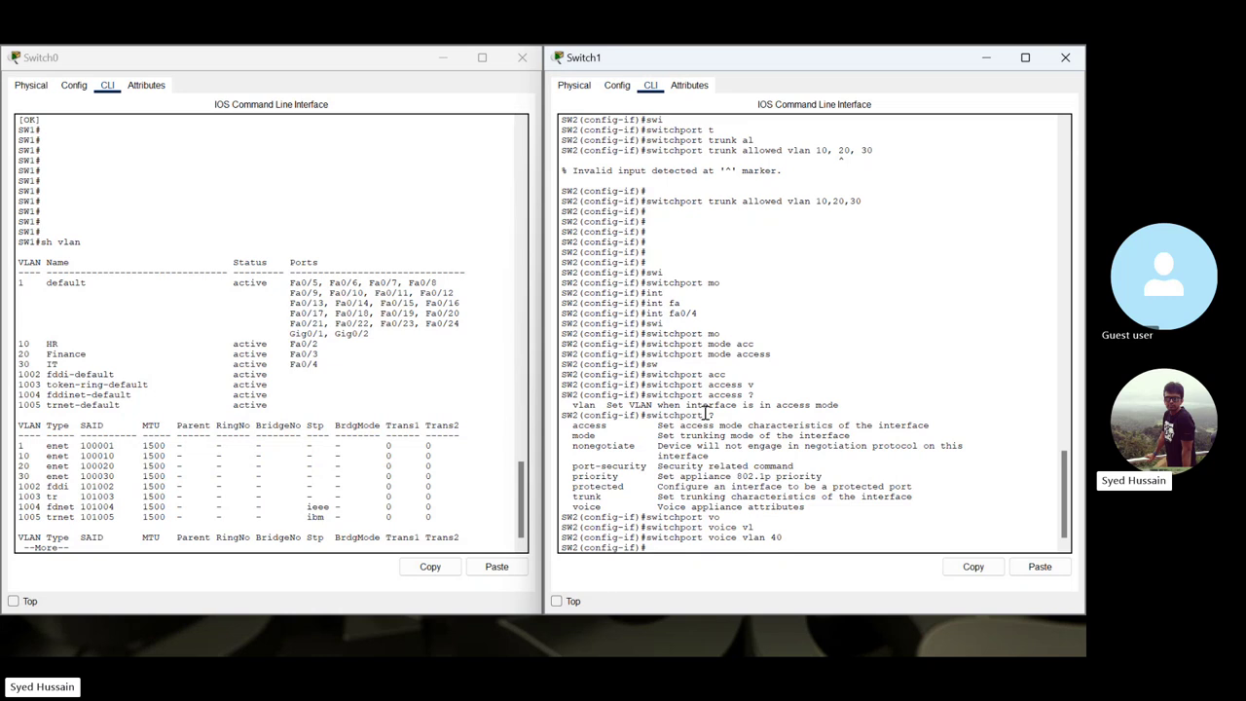
key(Return)
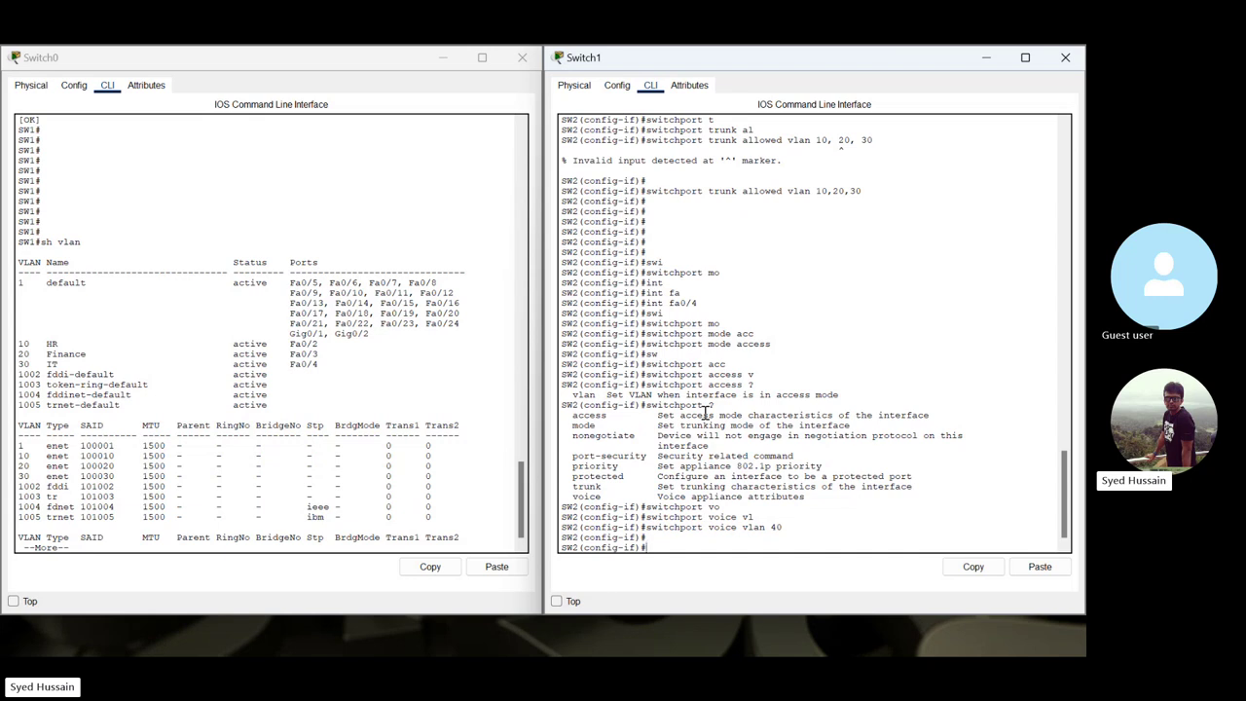
key(Return)
key(Return)
key(Return)
key(Return)
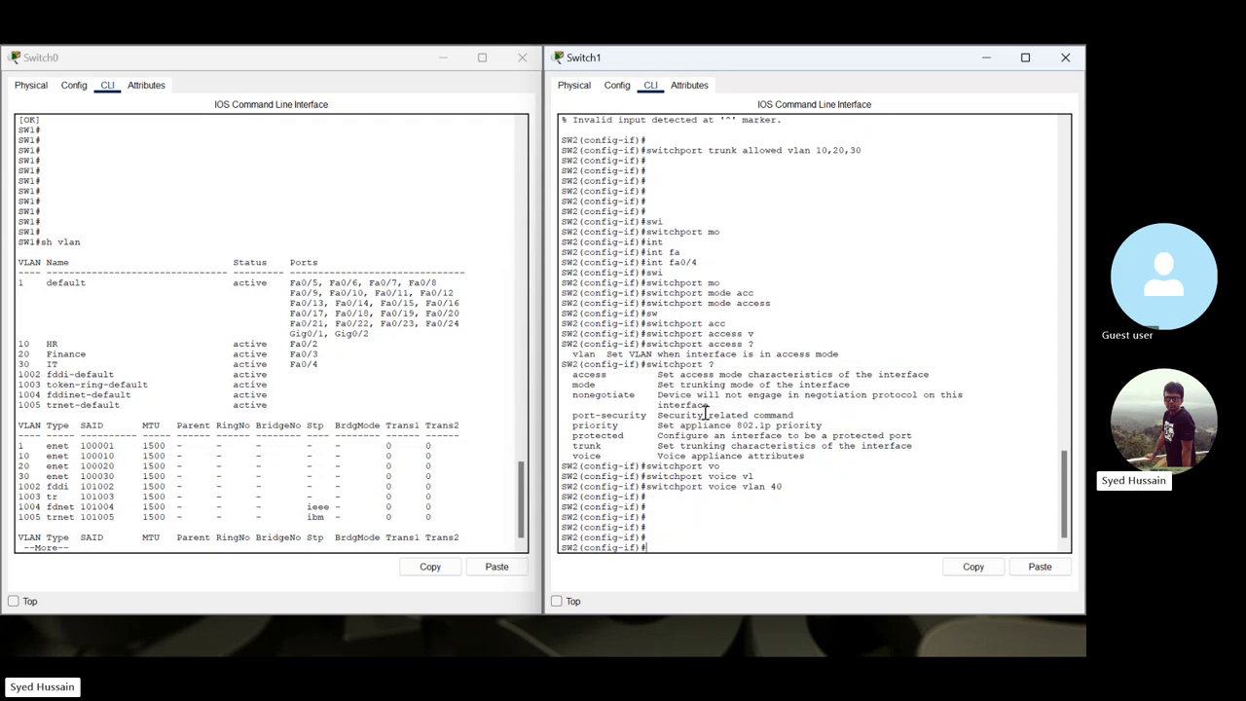
- Leave configuration mode on SW2 and display its VLAN table with sh vlan
key(ctrl+z)
key(Return)
key(Return)
key(Return)
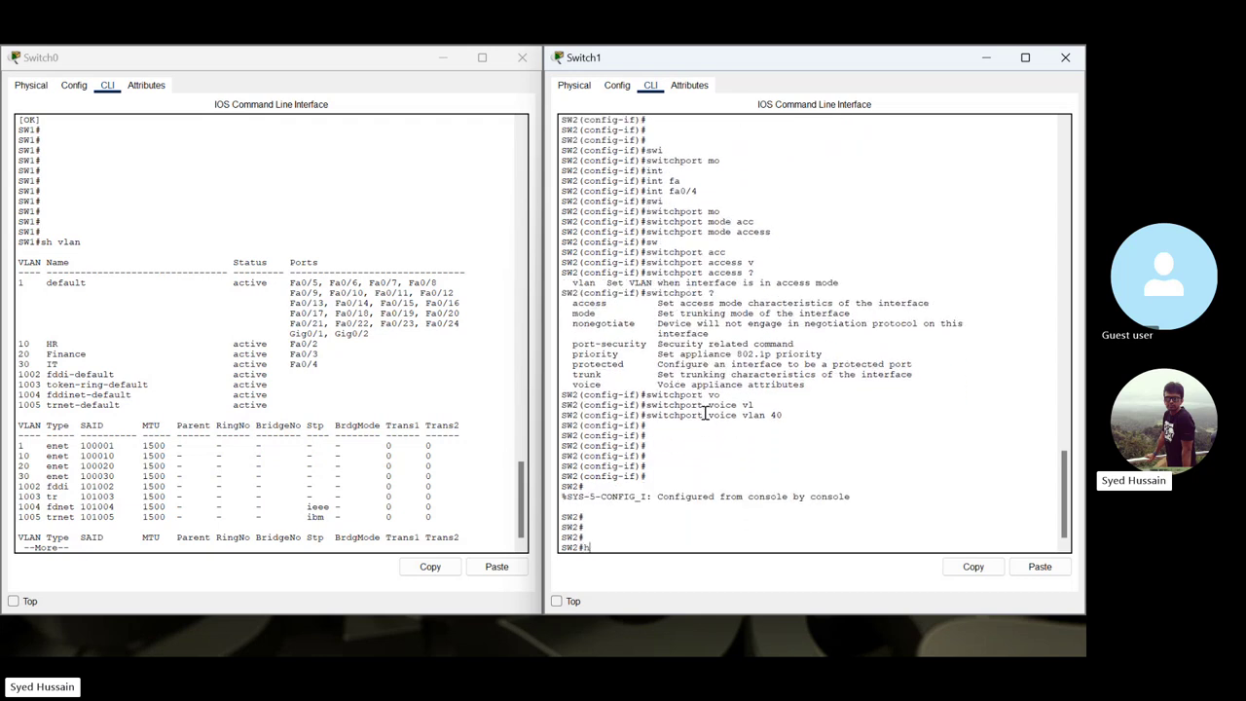
text(sh vlan)
key(Return)
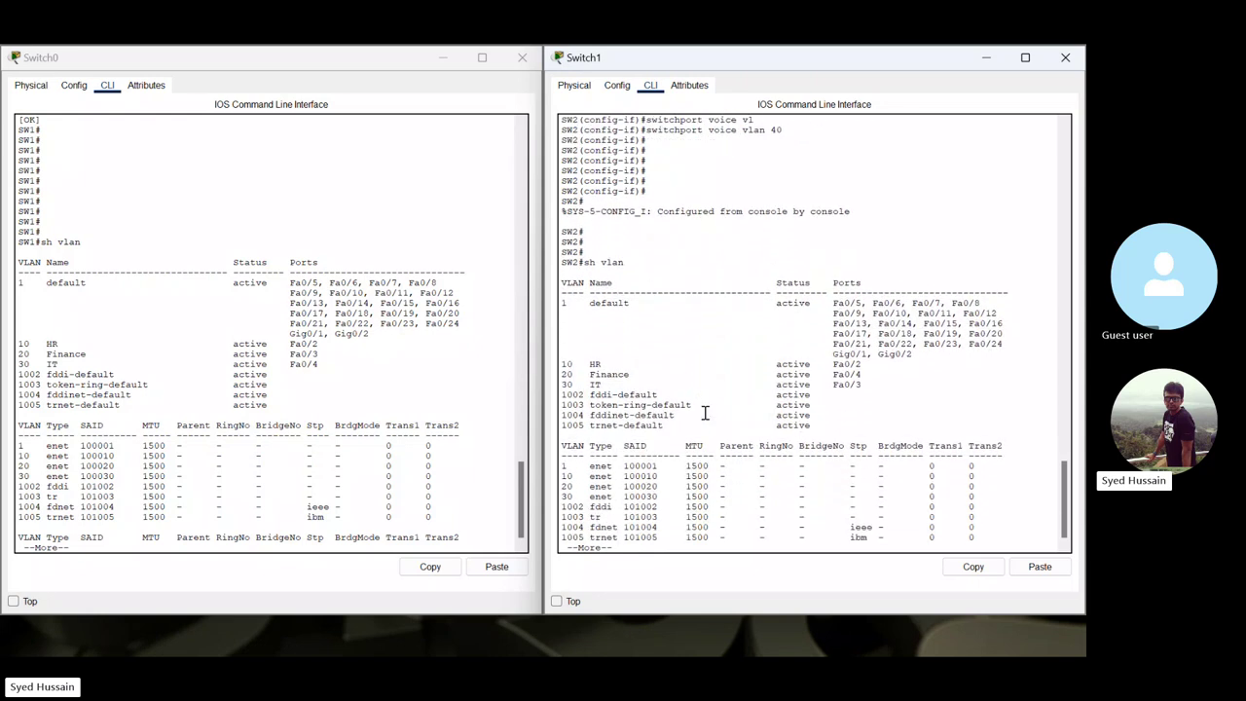